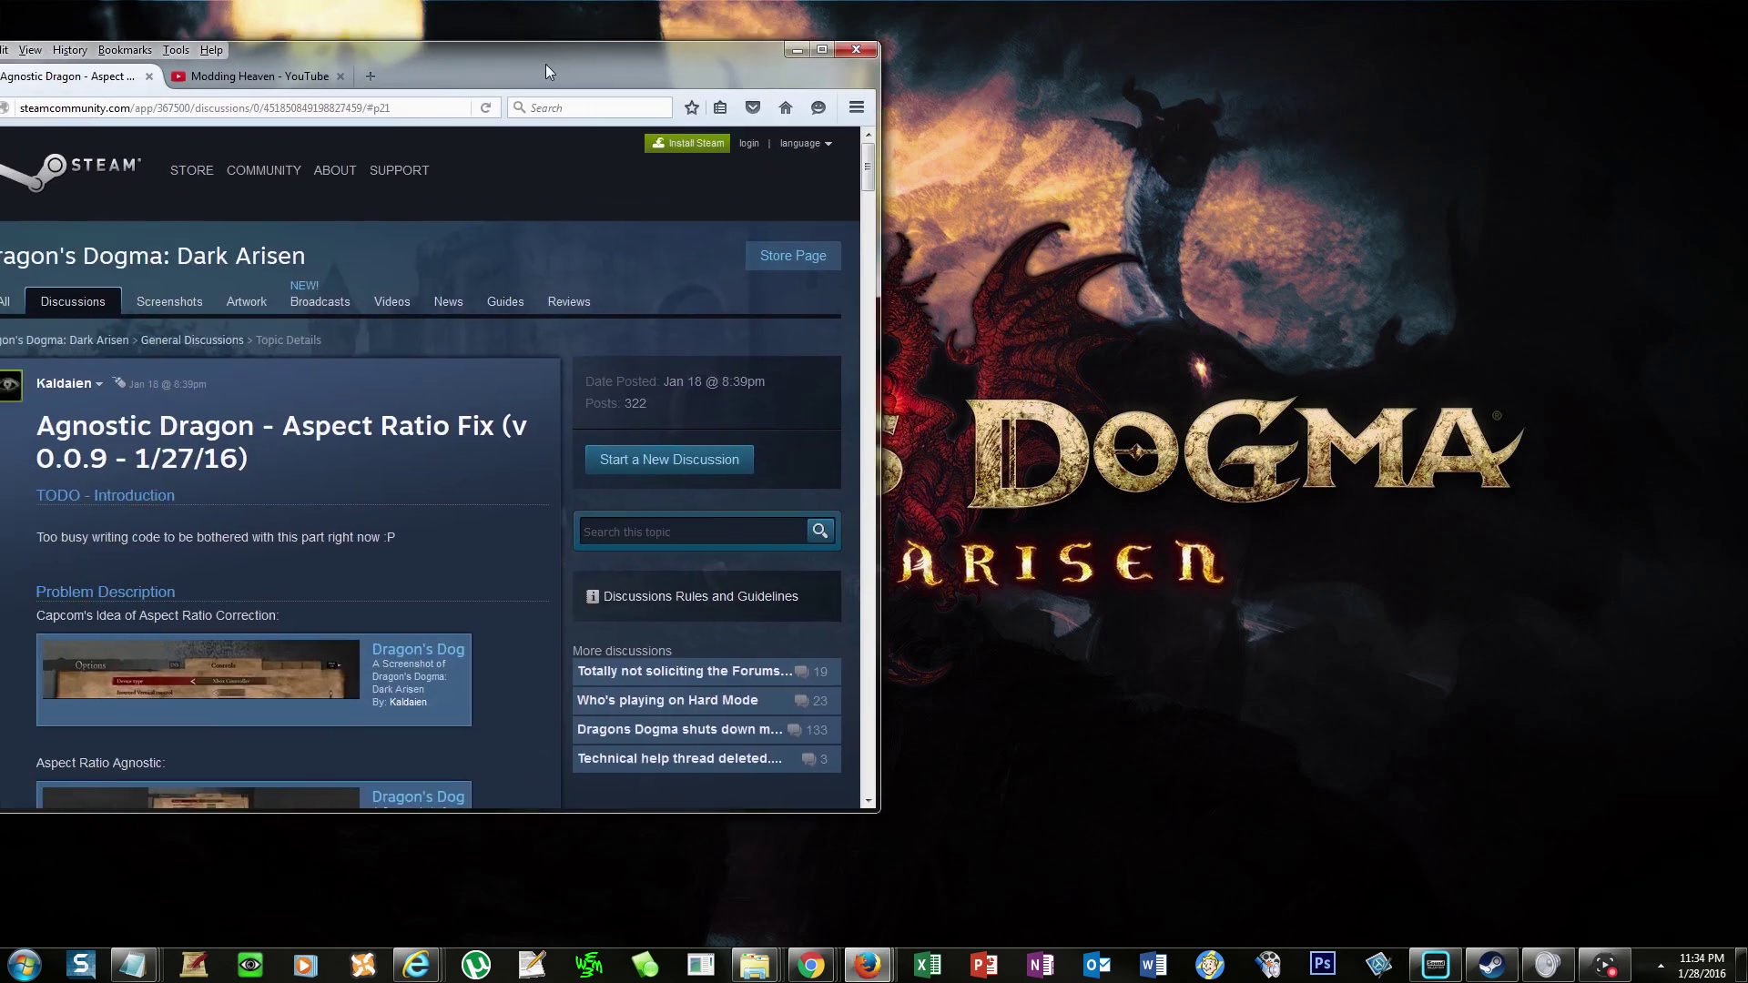
Place the Steam discussion page and Nexus EnVision ENB page side by side, then switch to the game folder.
left_click_drag(545, 64, 701, 30)
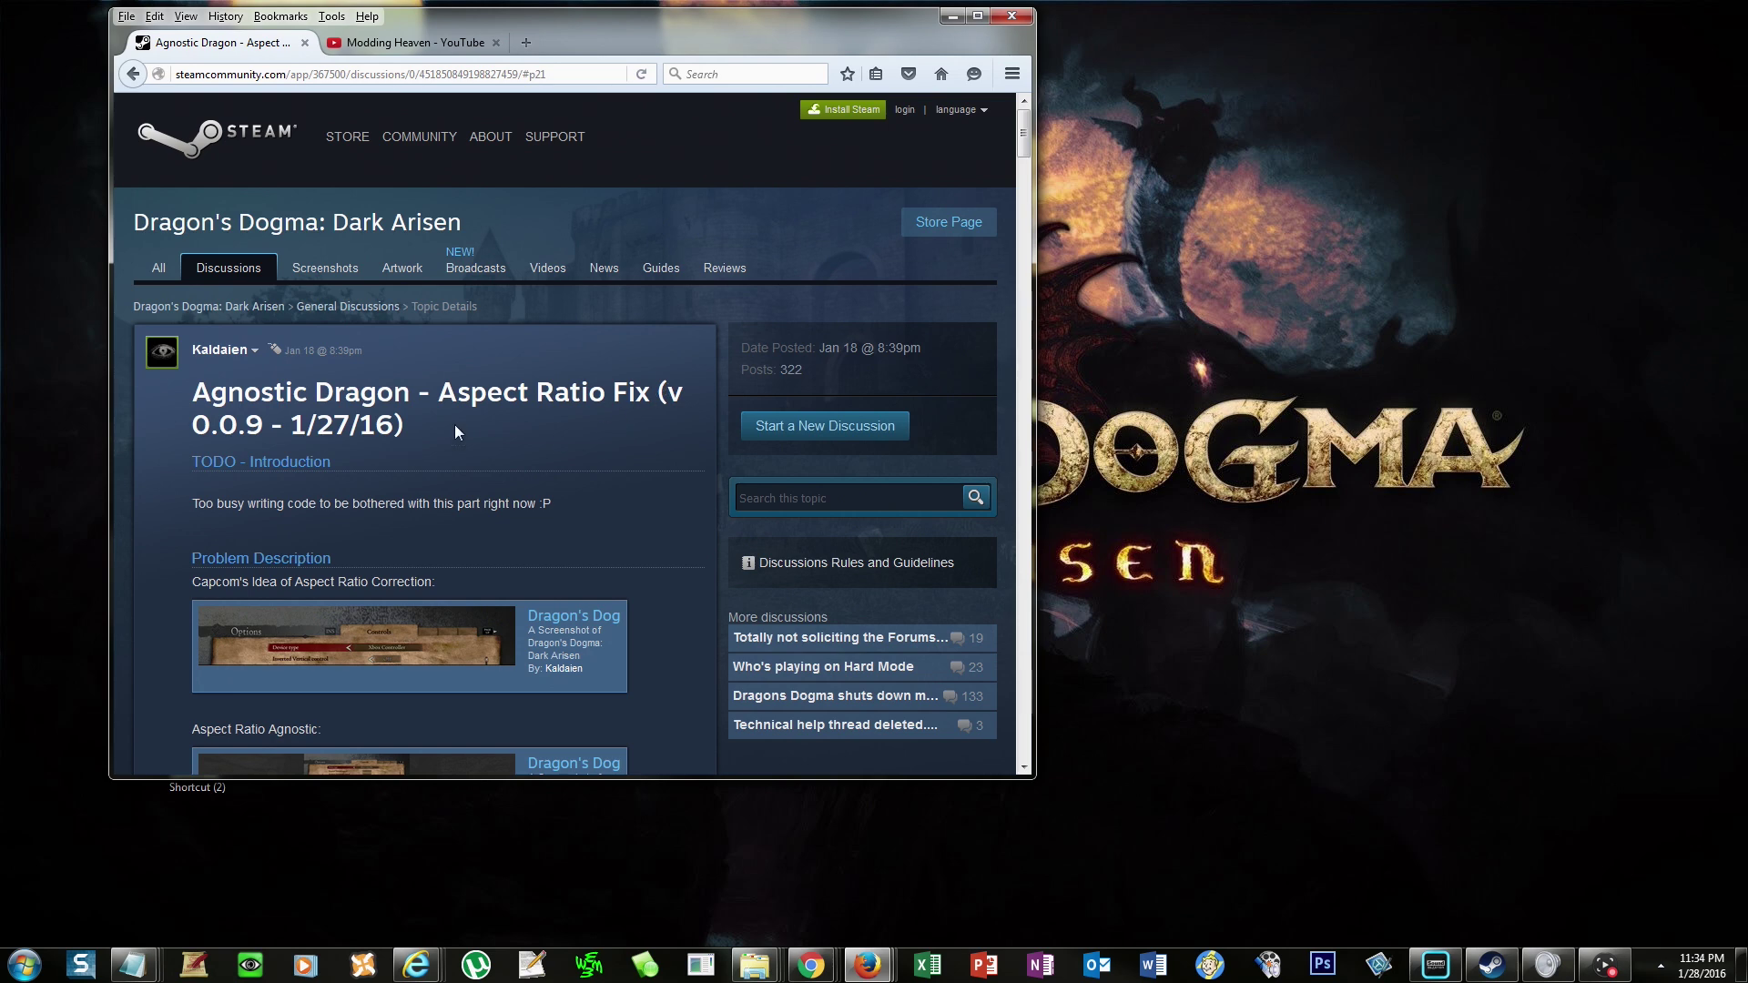
mouse_move(1747, 114)
left_mouse_down()
mouse_move(1172, 67)
mouse_move(1232, 70)
left_mouse_up()
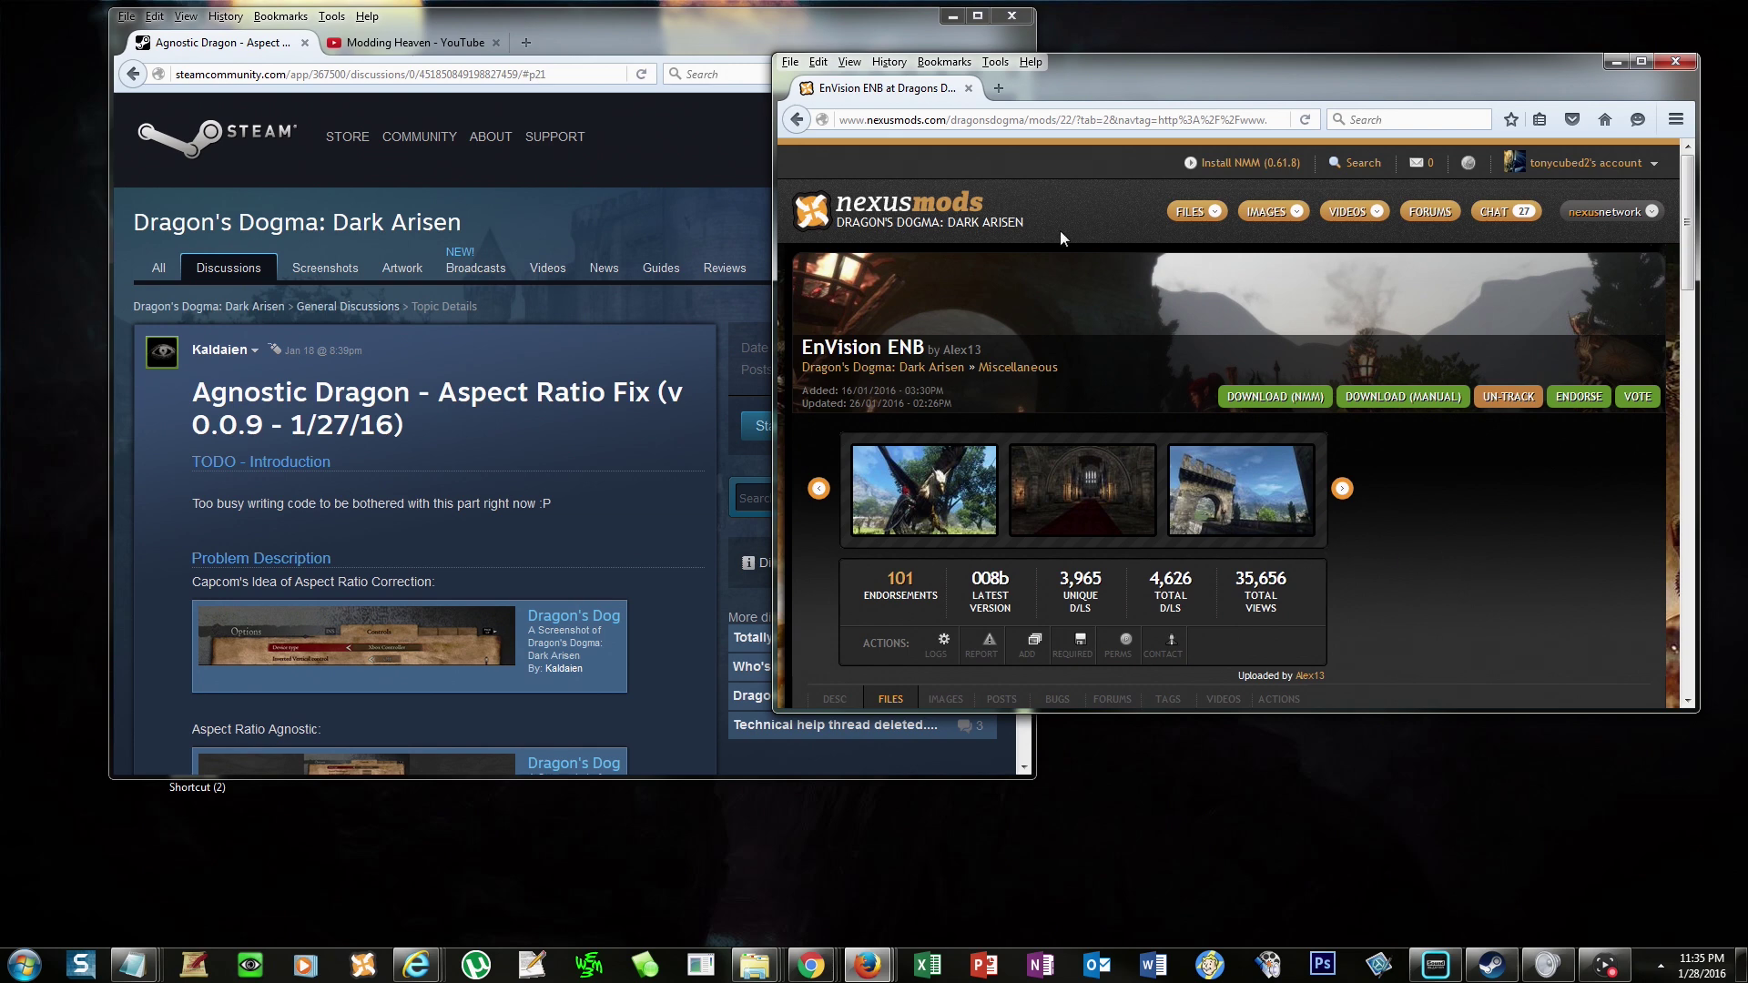
key("alt+Tab")
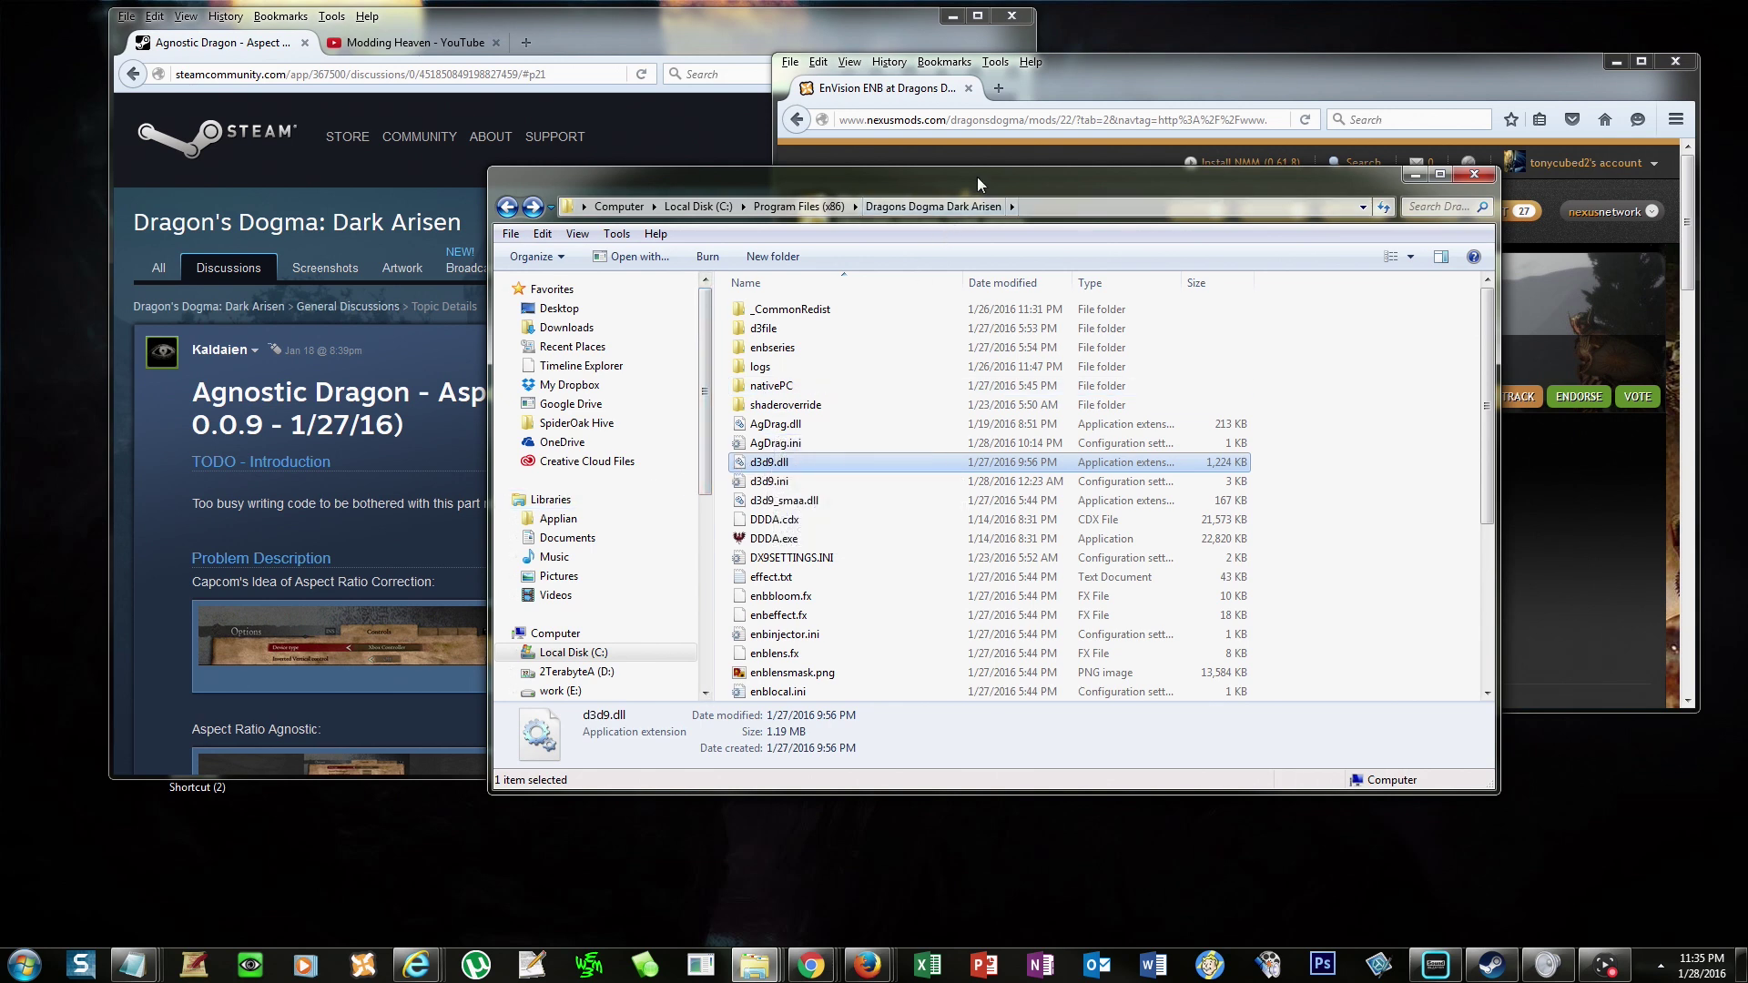
Move aside and close the Dragons Dogma Dark Arisen folder, returning to the Steam discussion page.
left_click_drag(976, 176, 91, 245)
key("alt+F4")
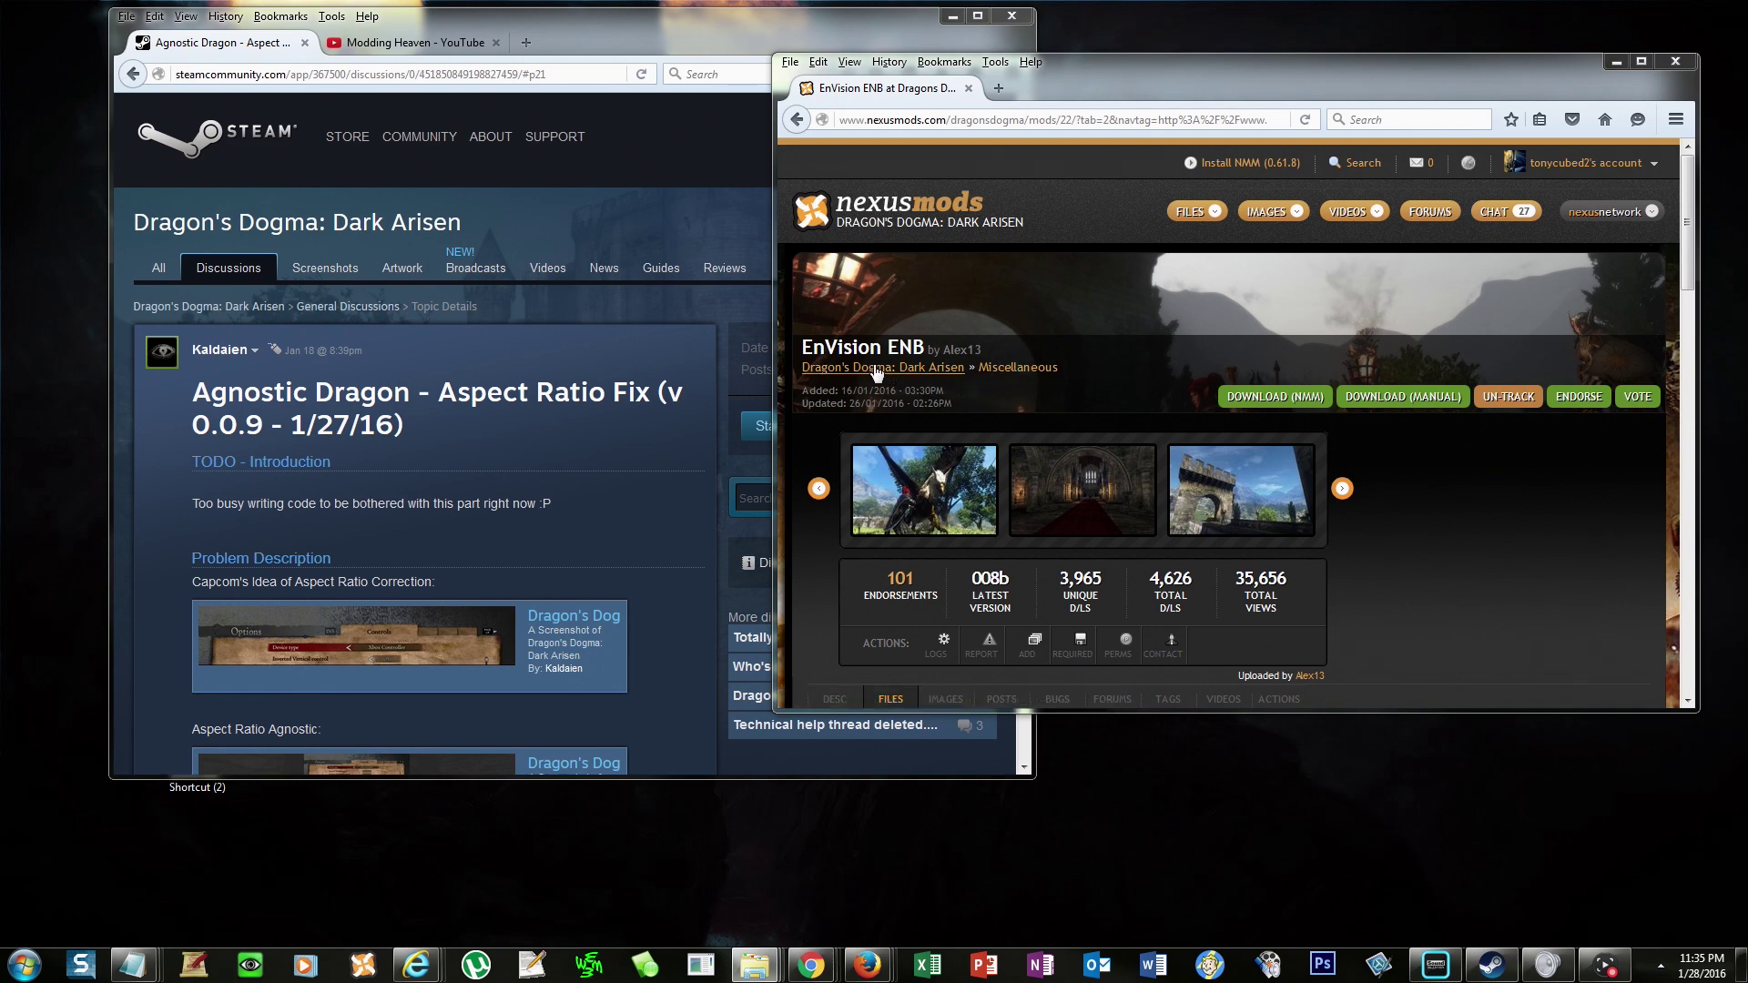
left_click(495, 428)
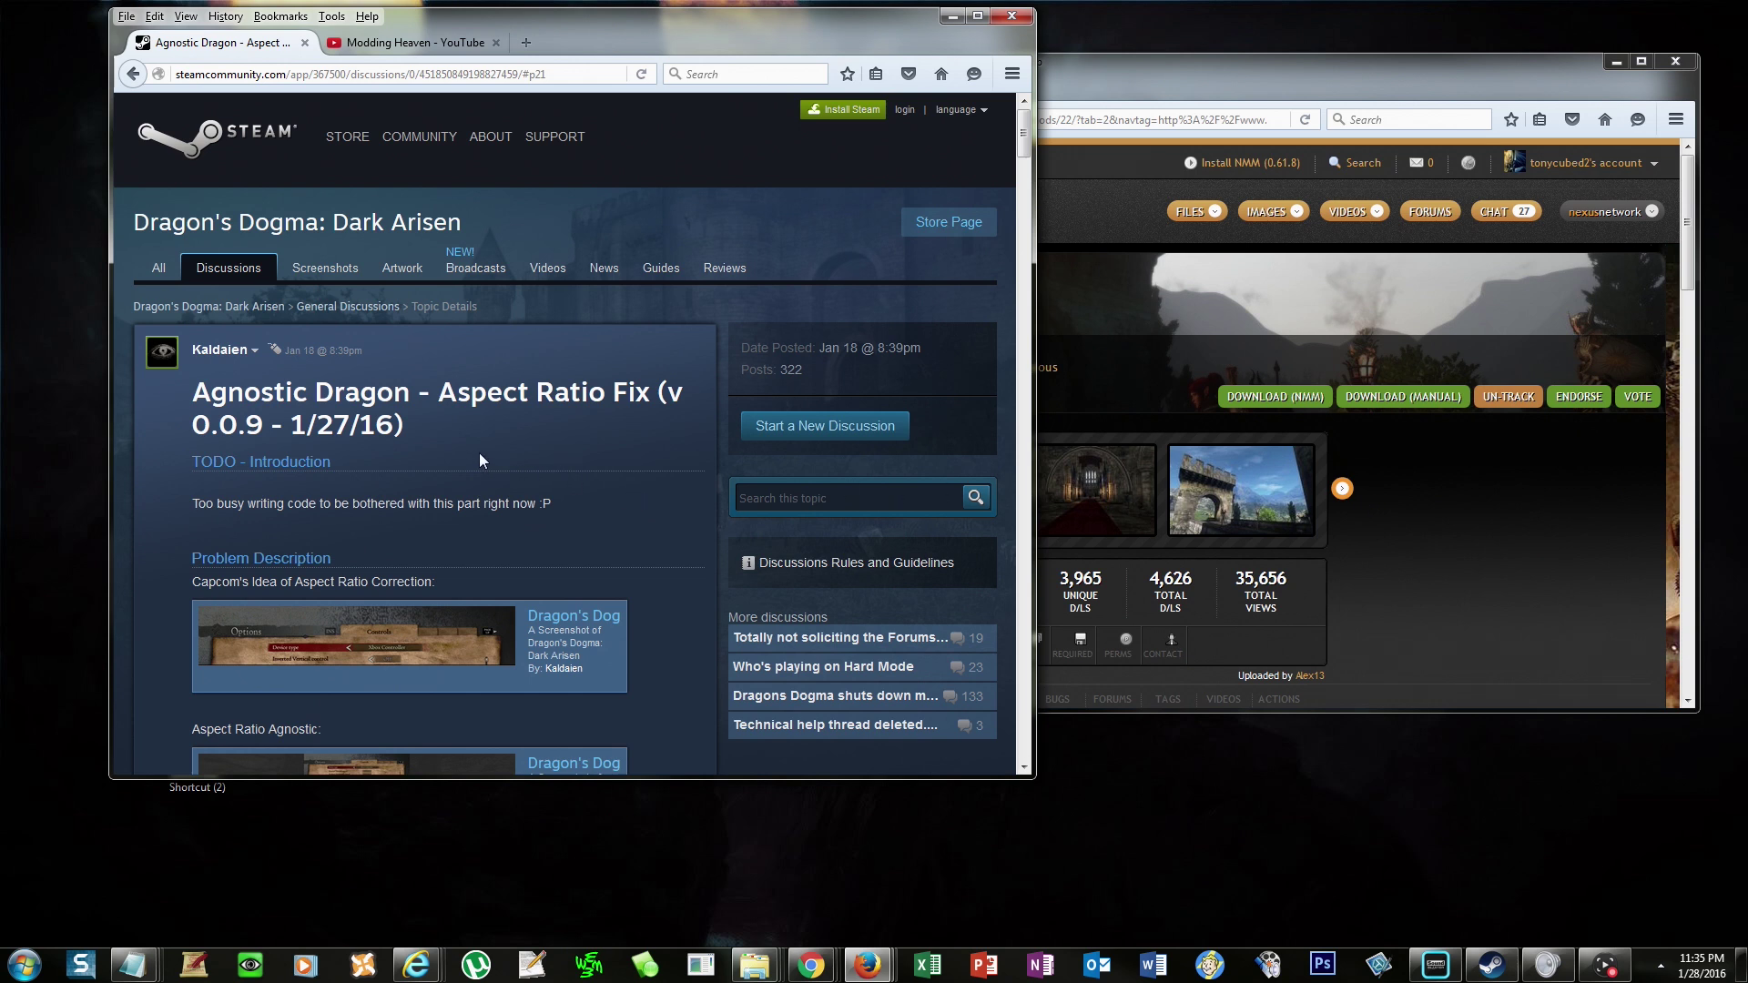
Play Modding Heaven's Agnostic Dragon aspect ratio video on YouTube and pause it.
left_click(1280, 307)
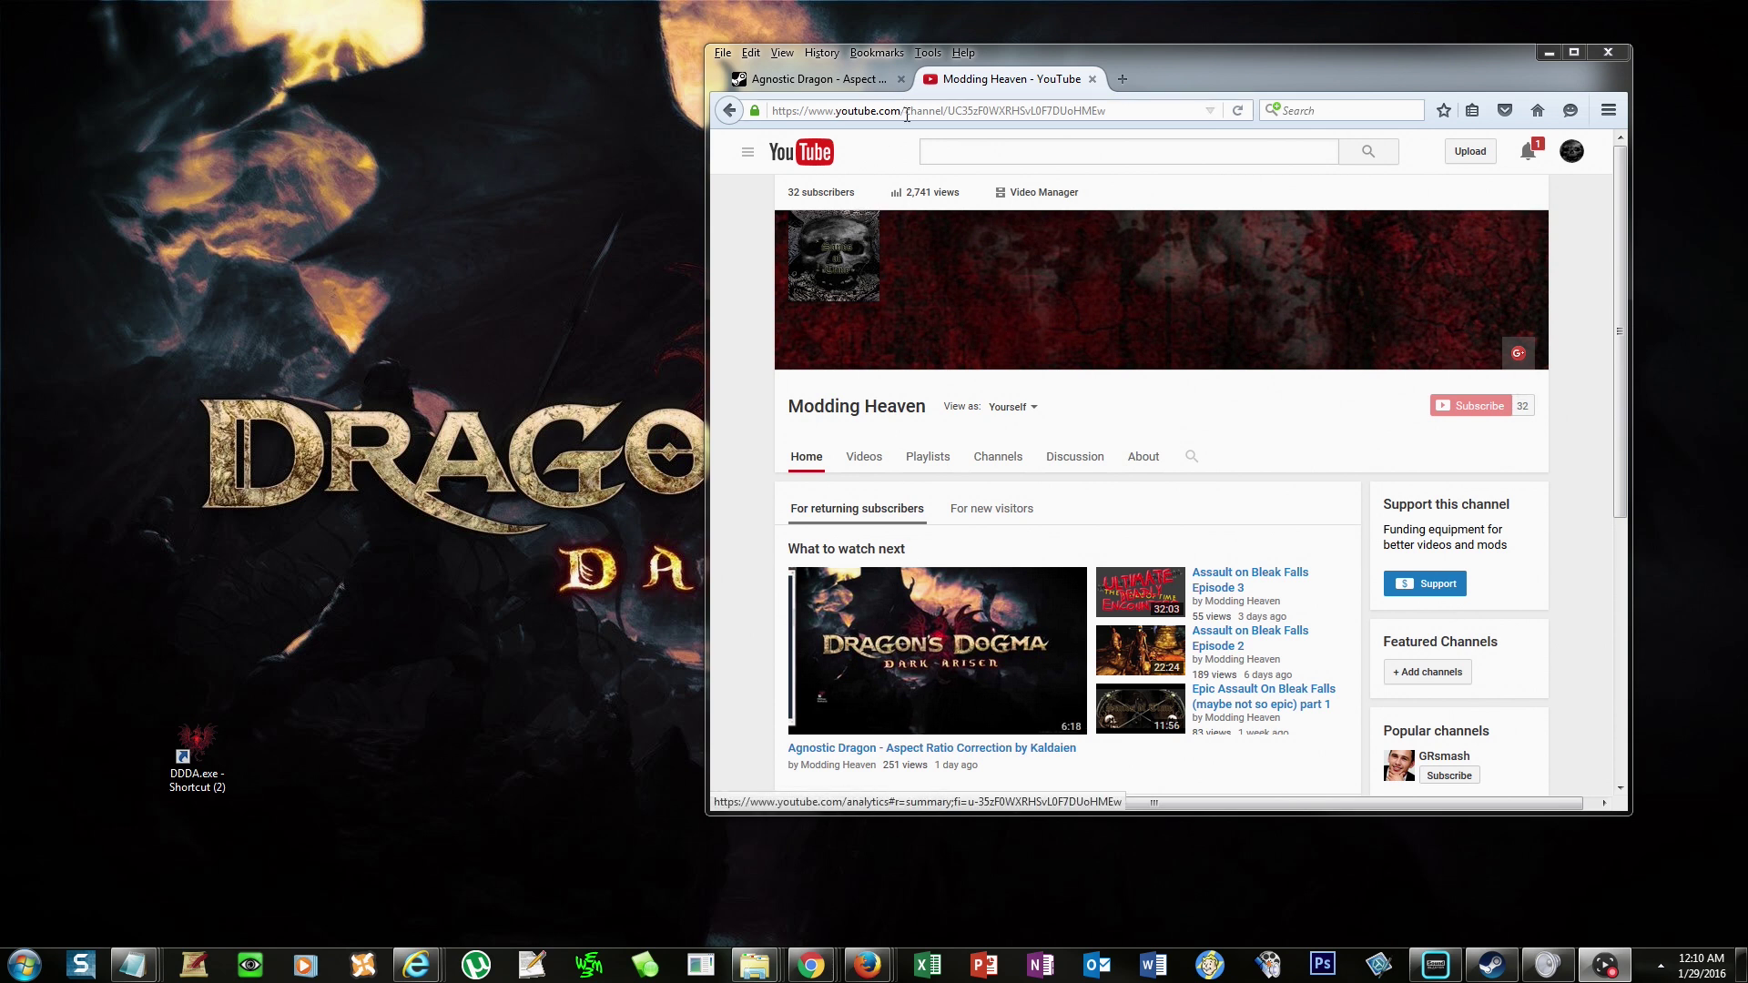
mouse_move(1161, 290)
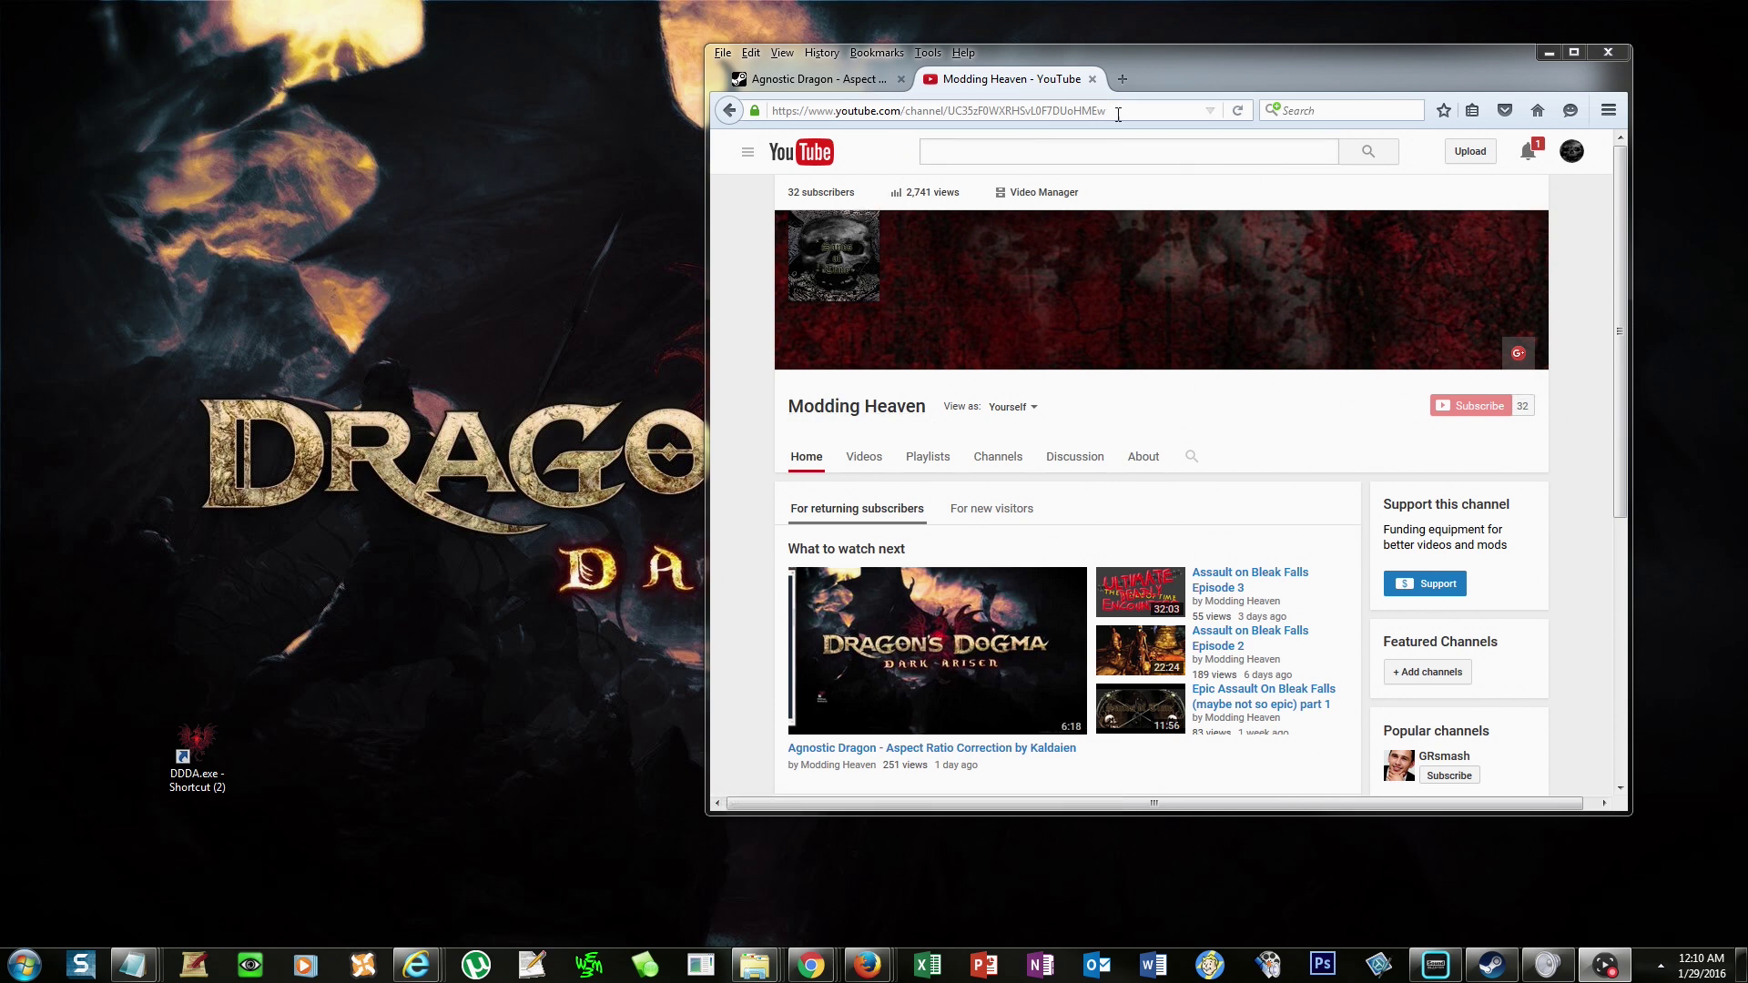
left_click(1118, 110)
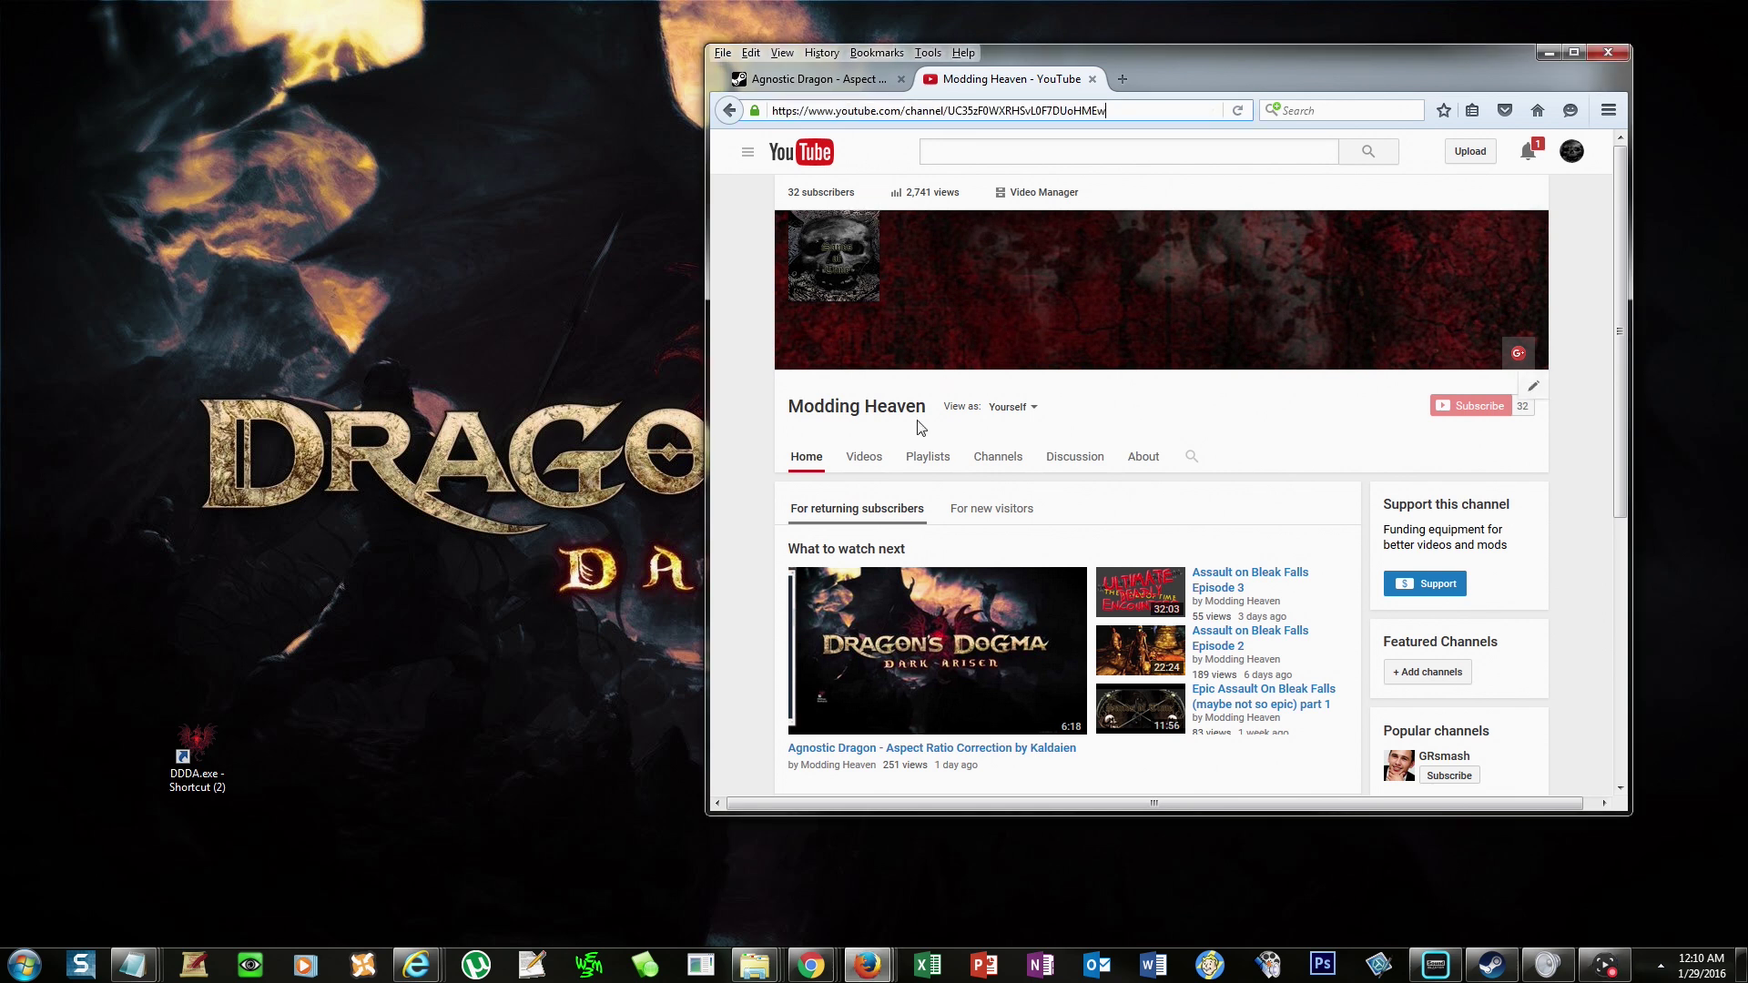
left_click(967, 655)
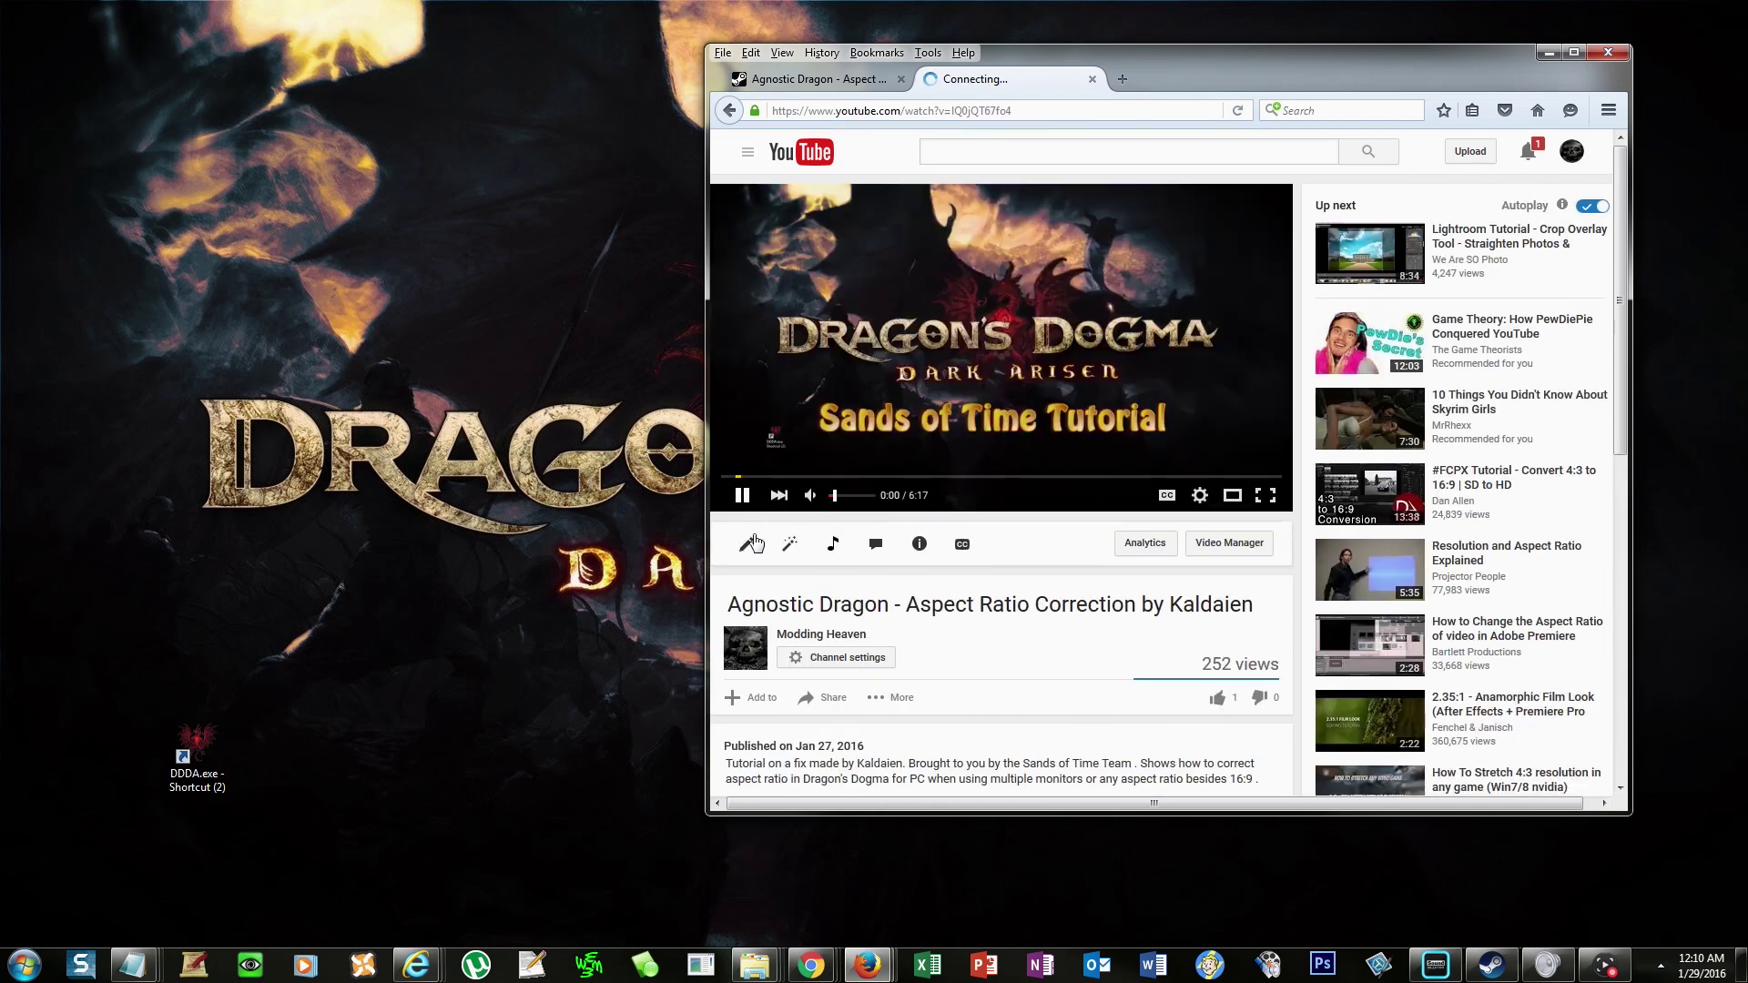
left_click(742, 497)
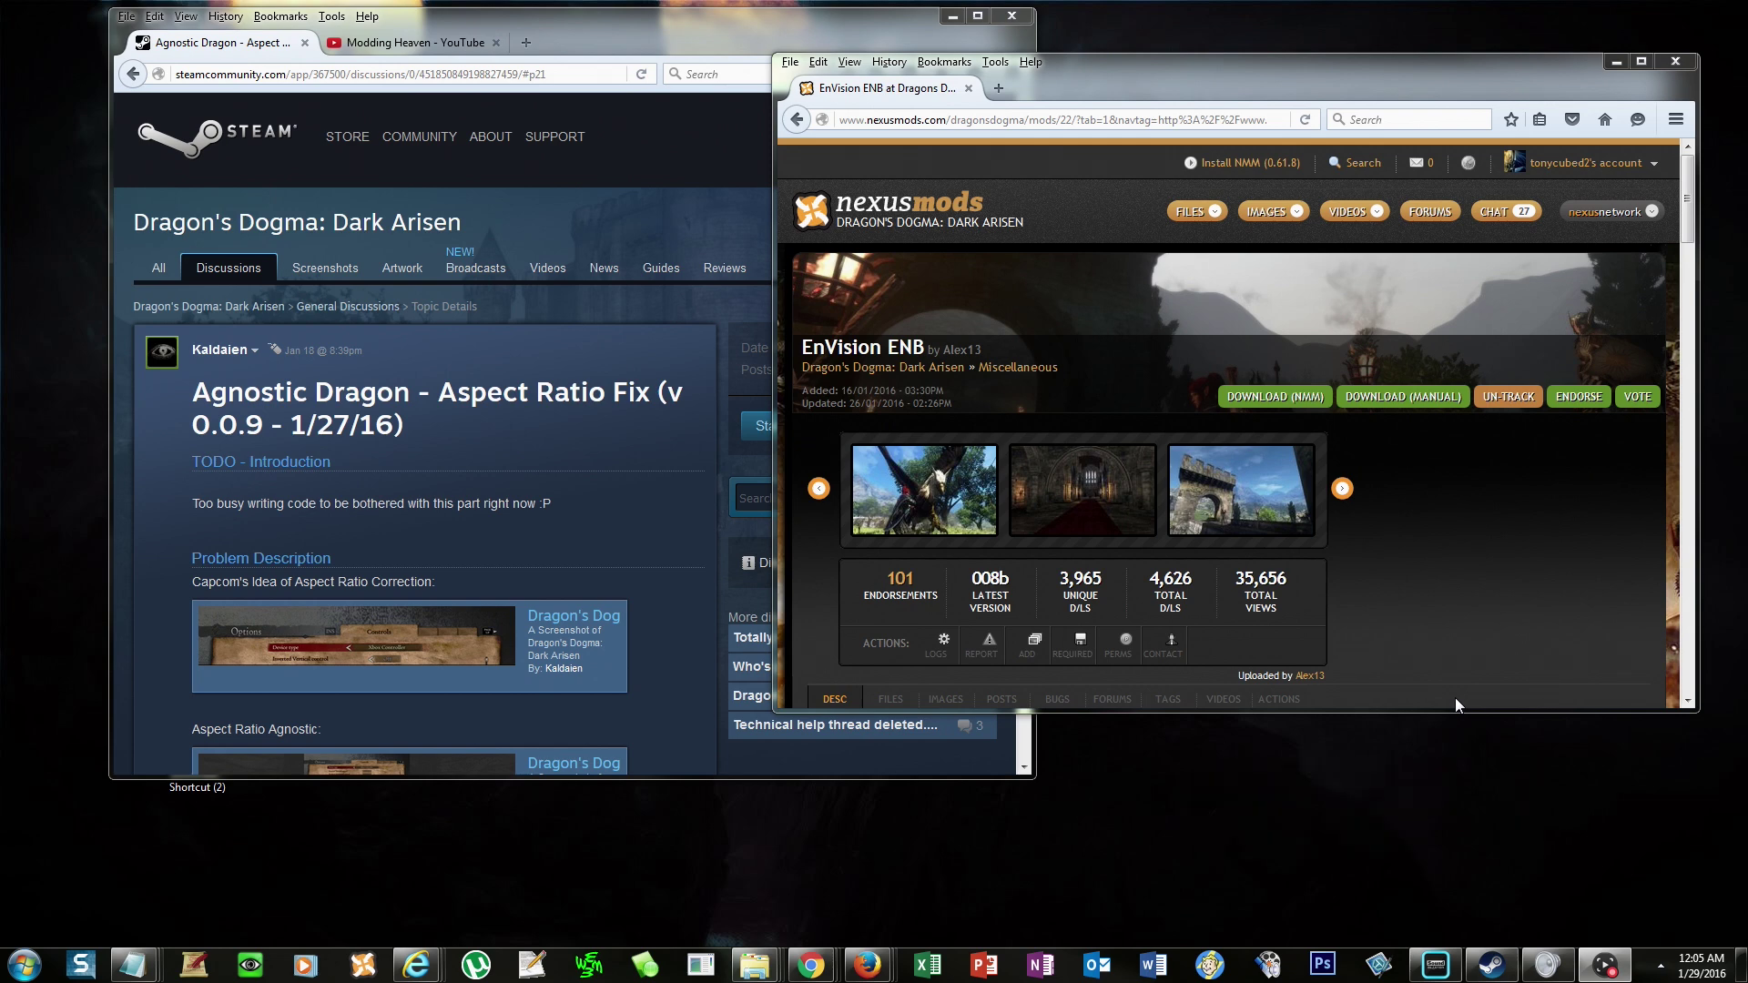
Scroll the EnVision ENB description down to the Spoiler section with manual install steps 1–5.
left_click(1429, 551)
scroll(1420, 554, "down", 5)
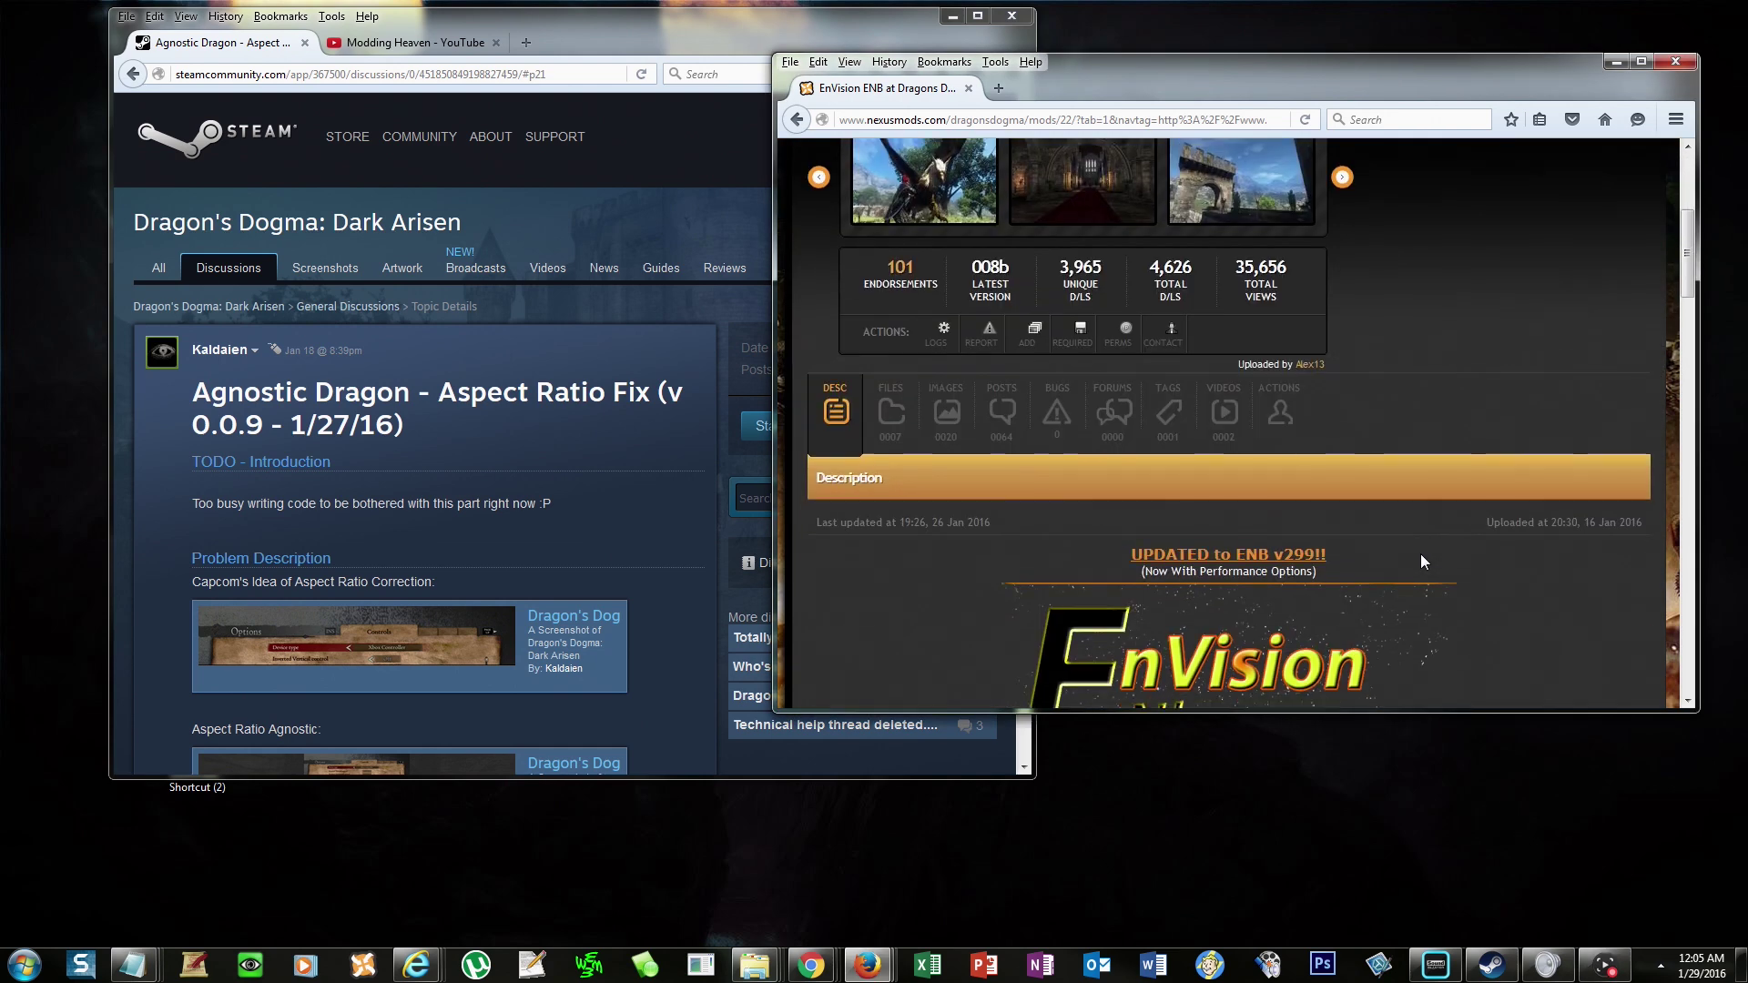
scroll(1421, 555, "down", 5)
scroll(1421, 555, "down", 6)
scroll(1422, 555, "down", 5)
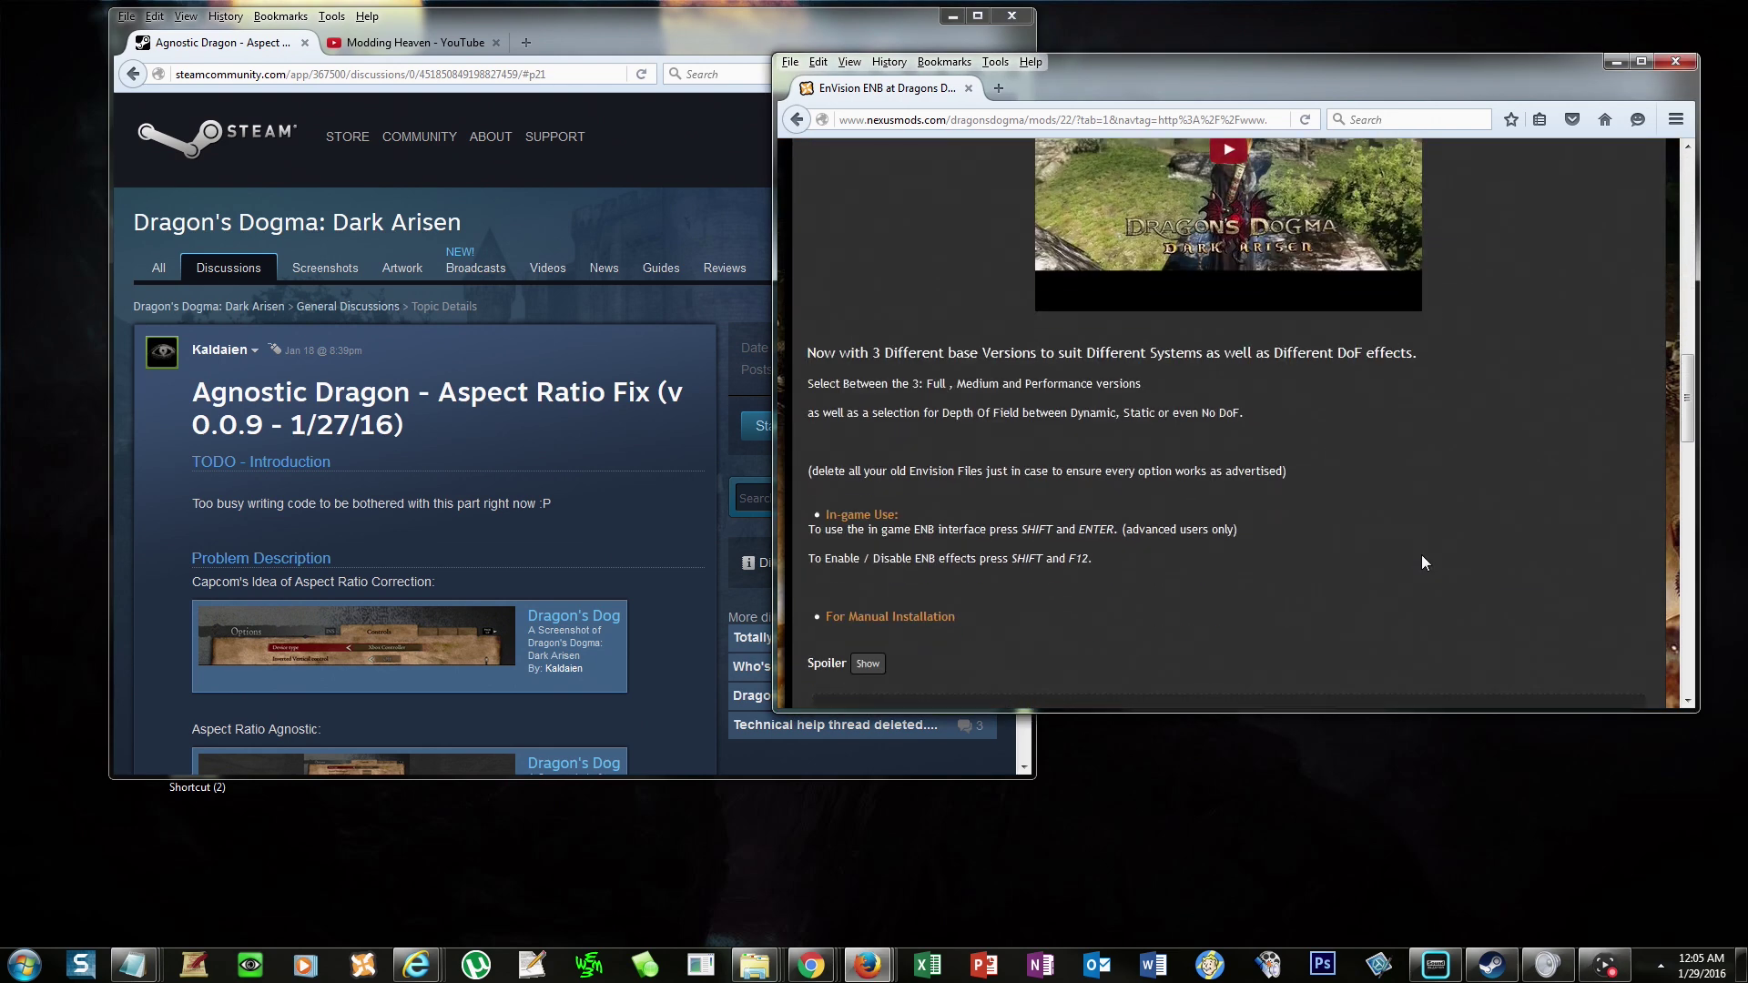
scroll(1392, 555, "down", 4)
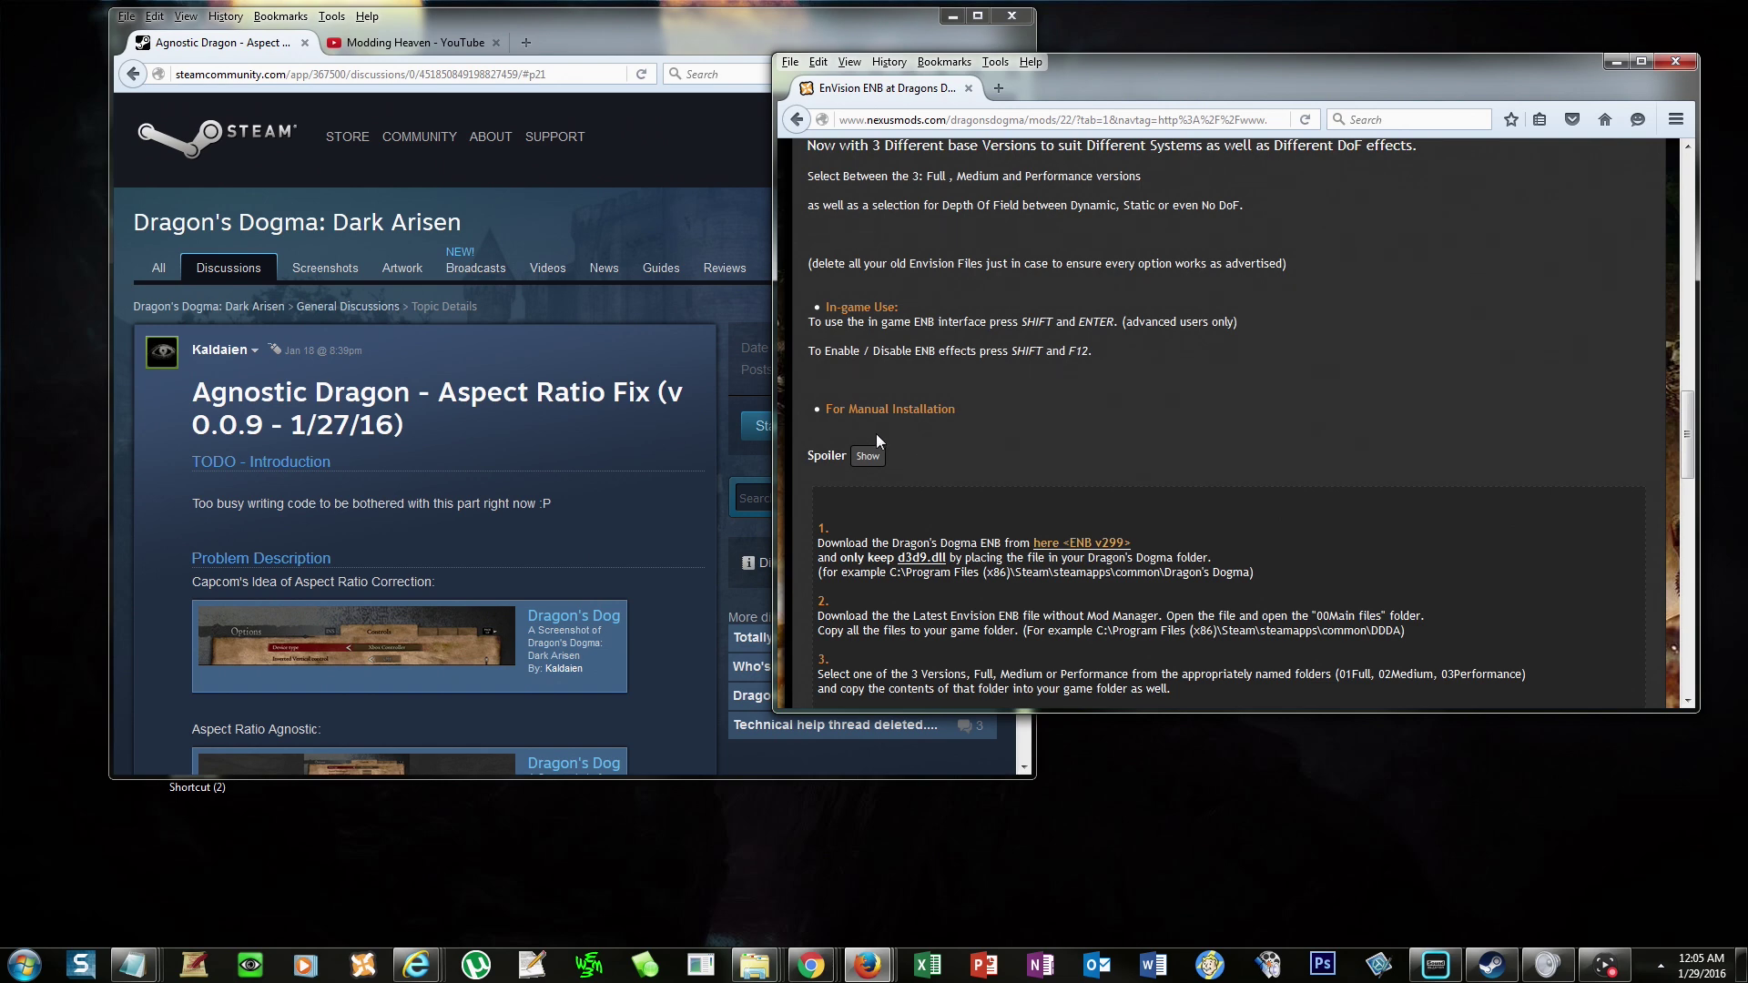
scroll(965, 419, "up", 5)
scroll(964, 418, "up", 15)
scroll(960, 421, "down", 3)
scroll(959, 420, "down", 2)
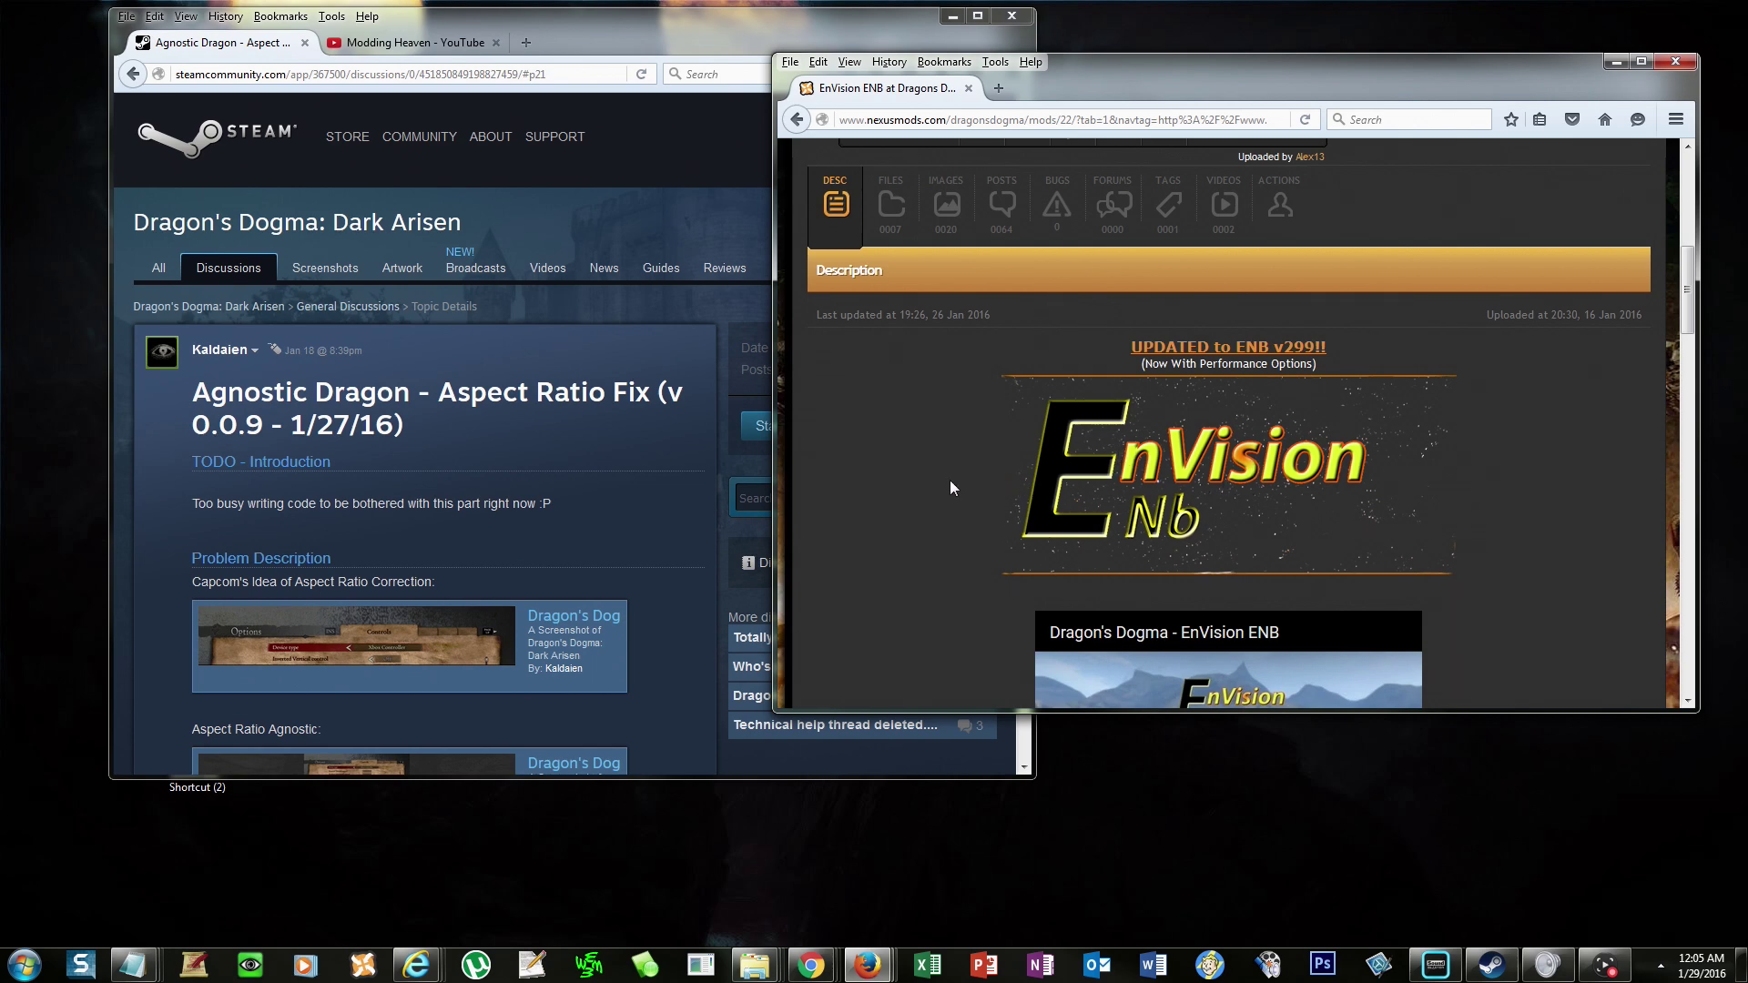
scroll(950, 488, "down", 5)
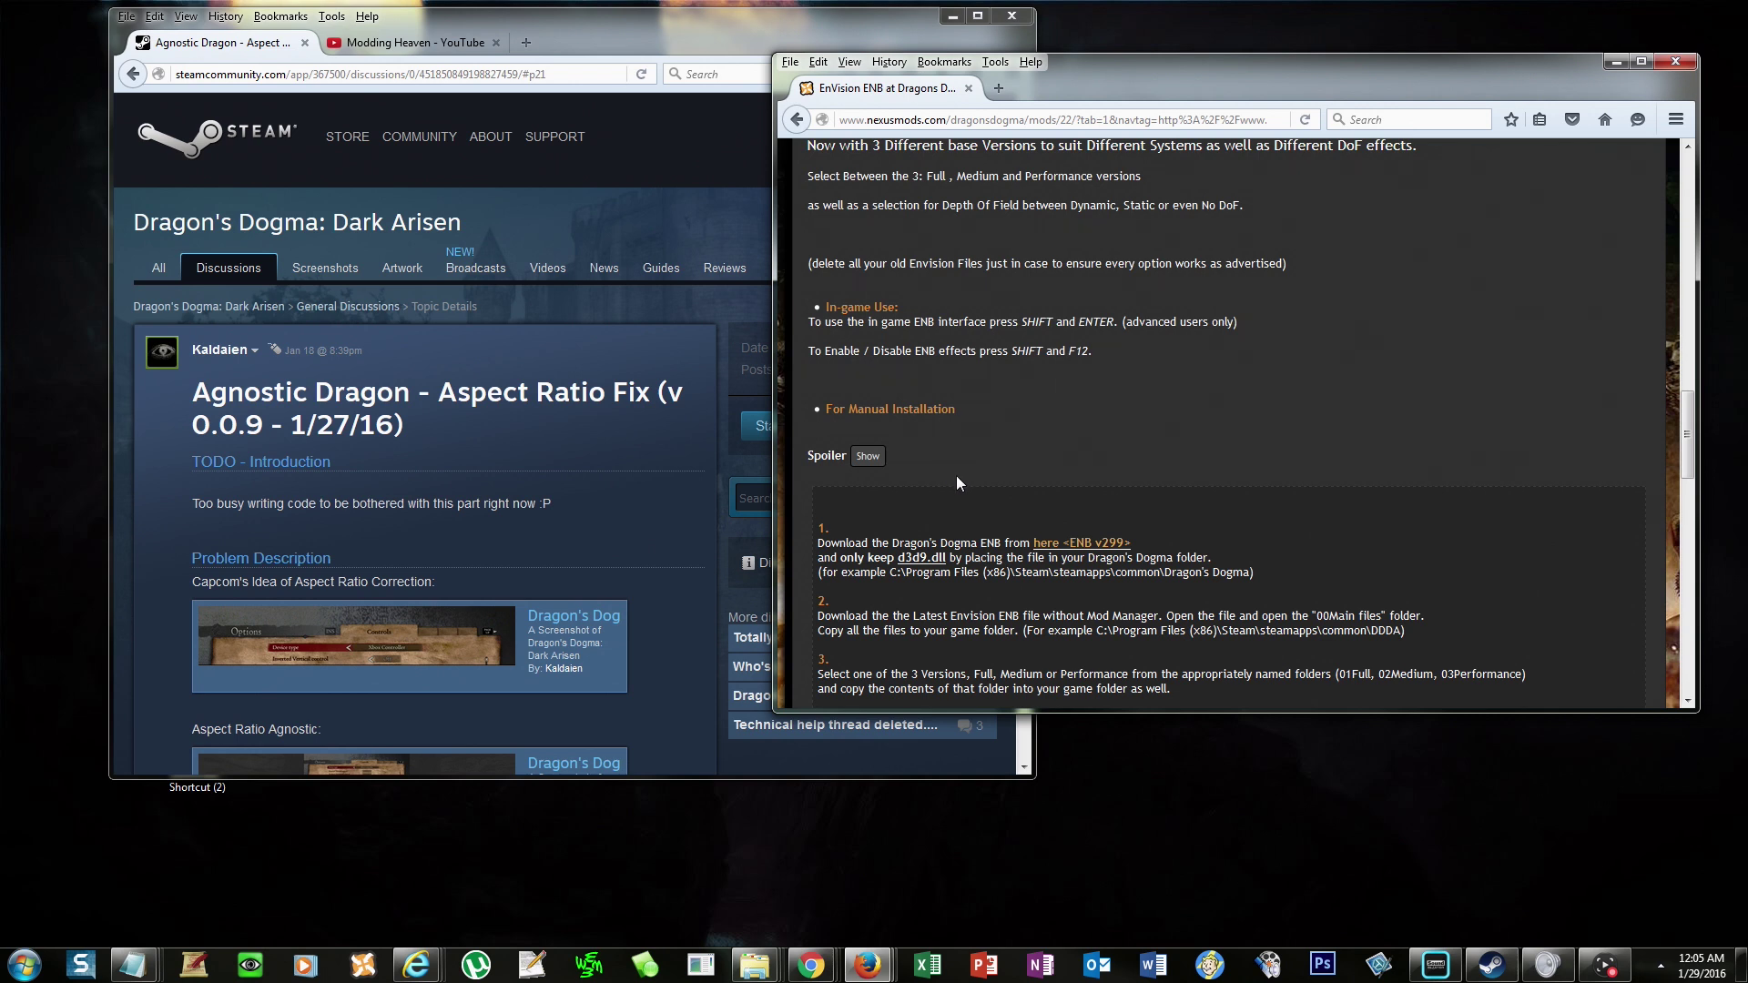
scroll(955, 481, "up", 10)
scroll(954, 482, "up", 1)
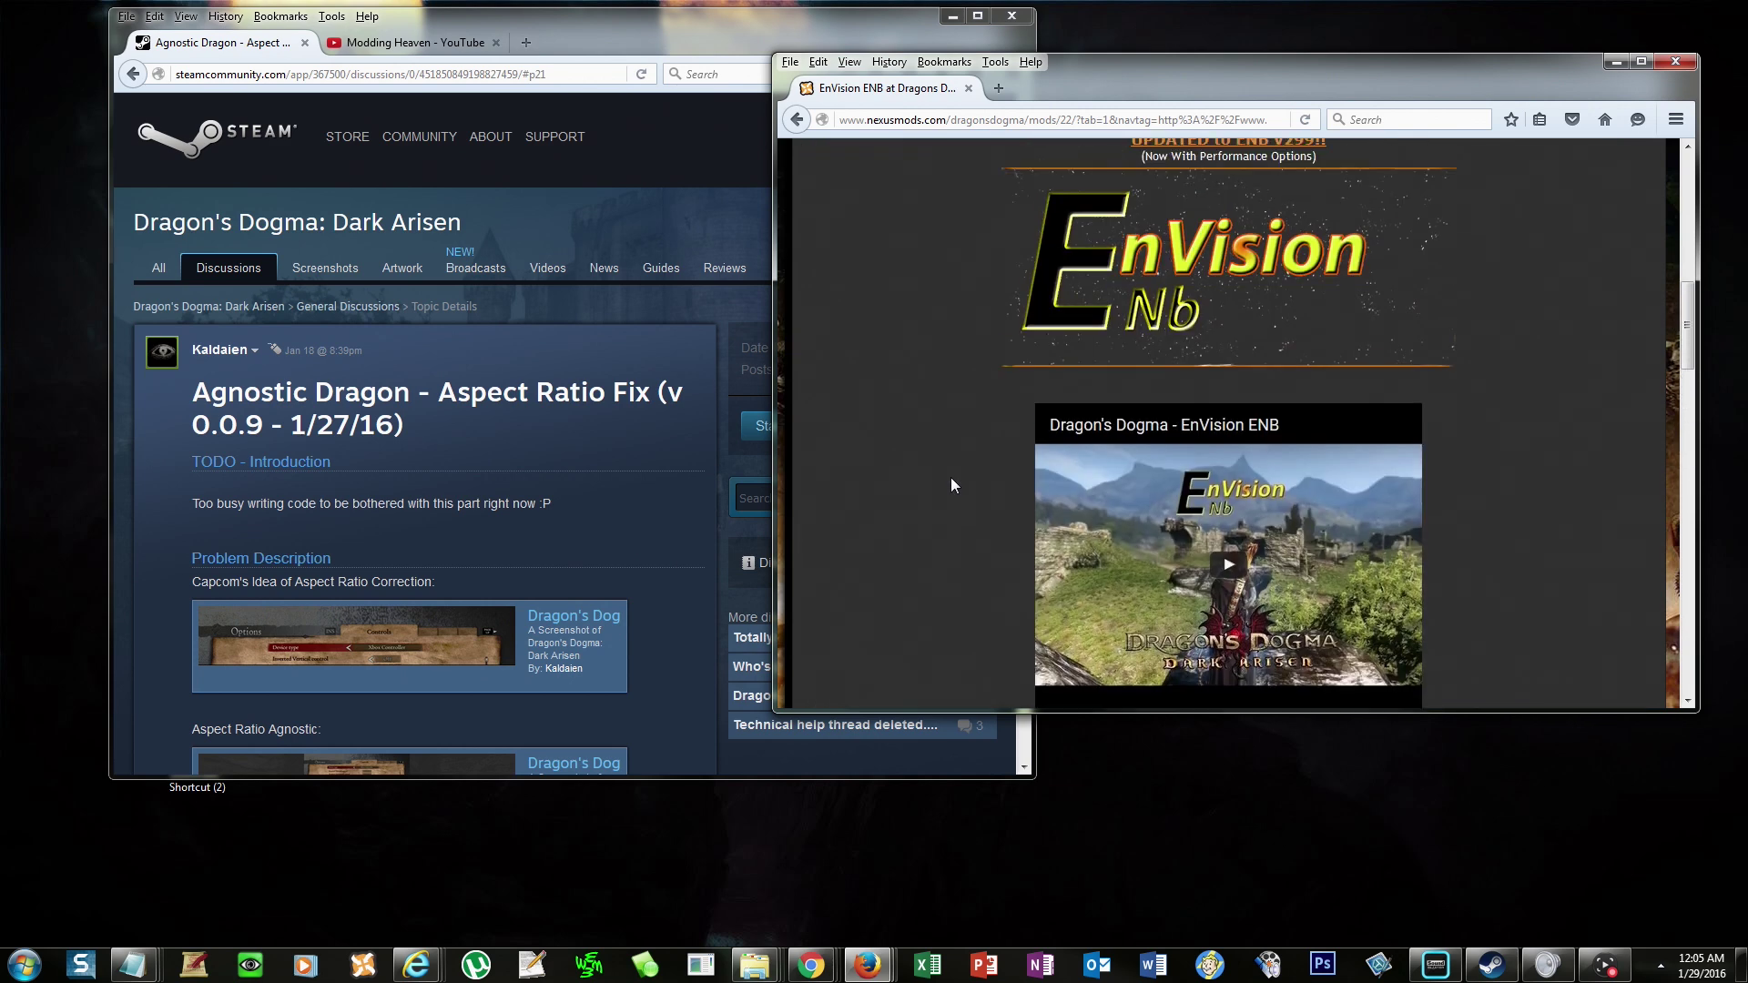
scroll(950, 477, "down", 6)
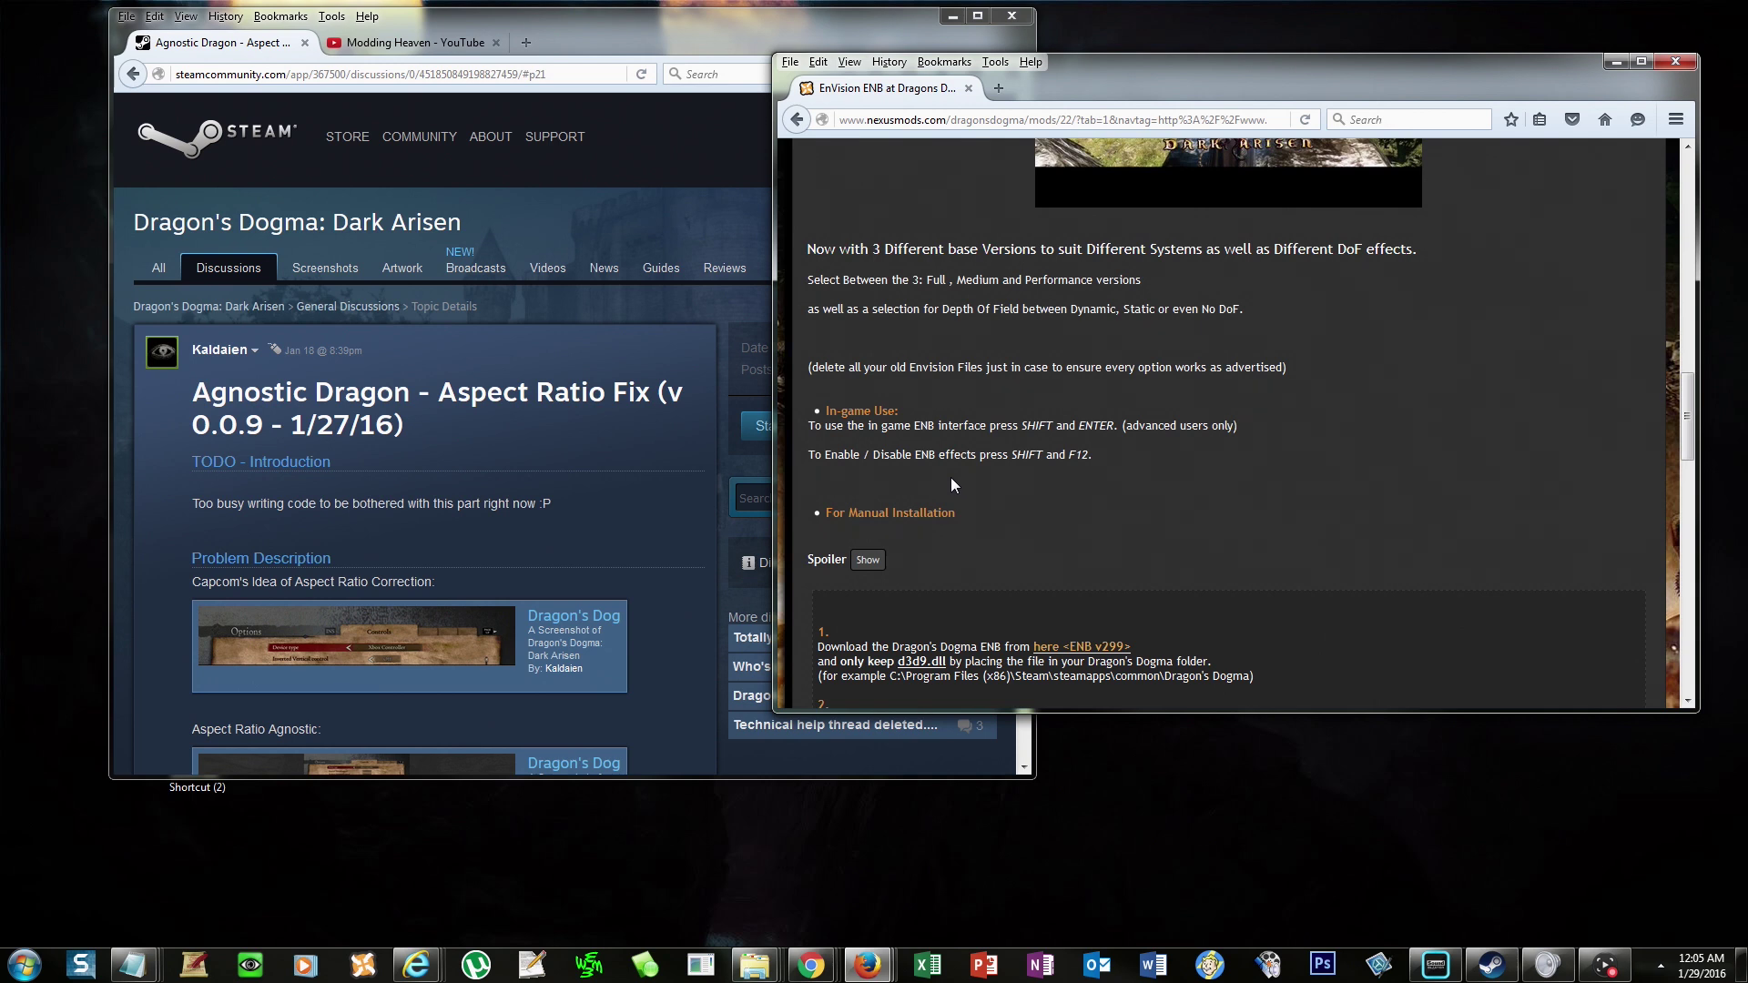
scroll(950, 477, "down", 3)
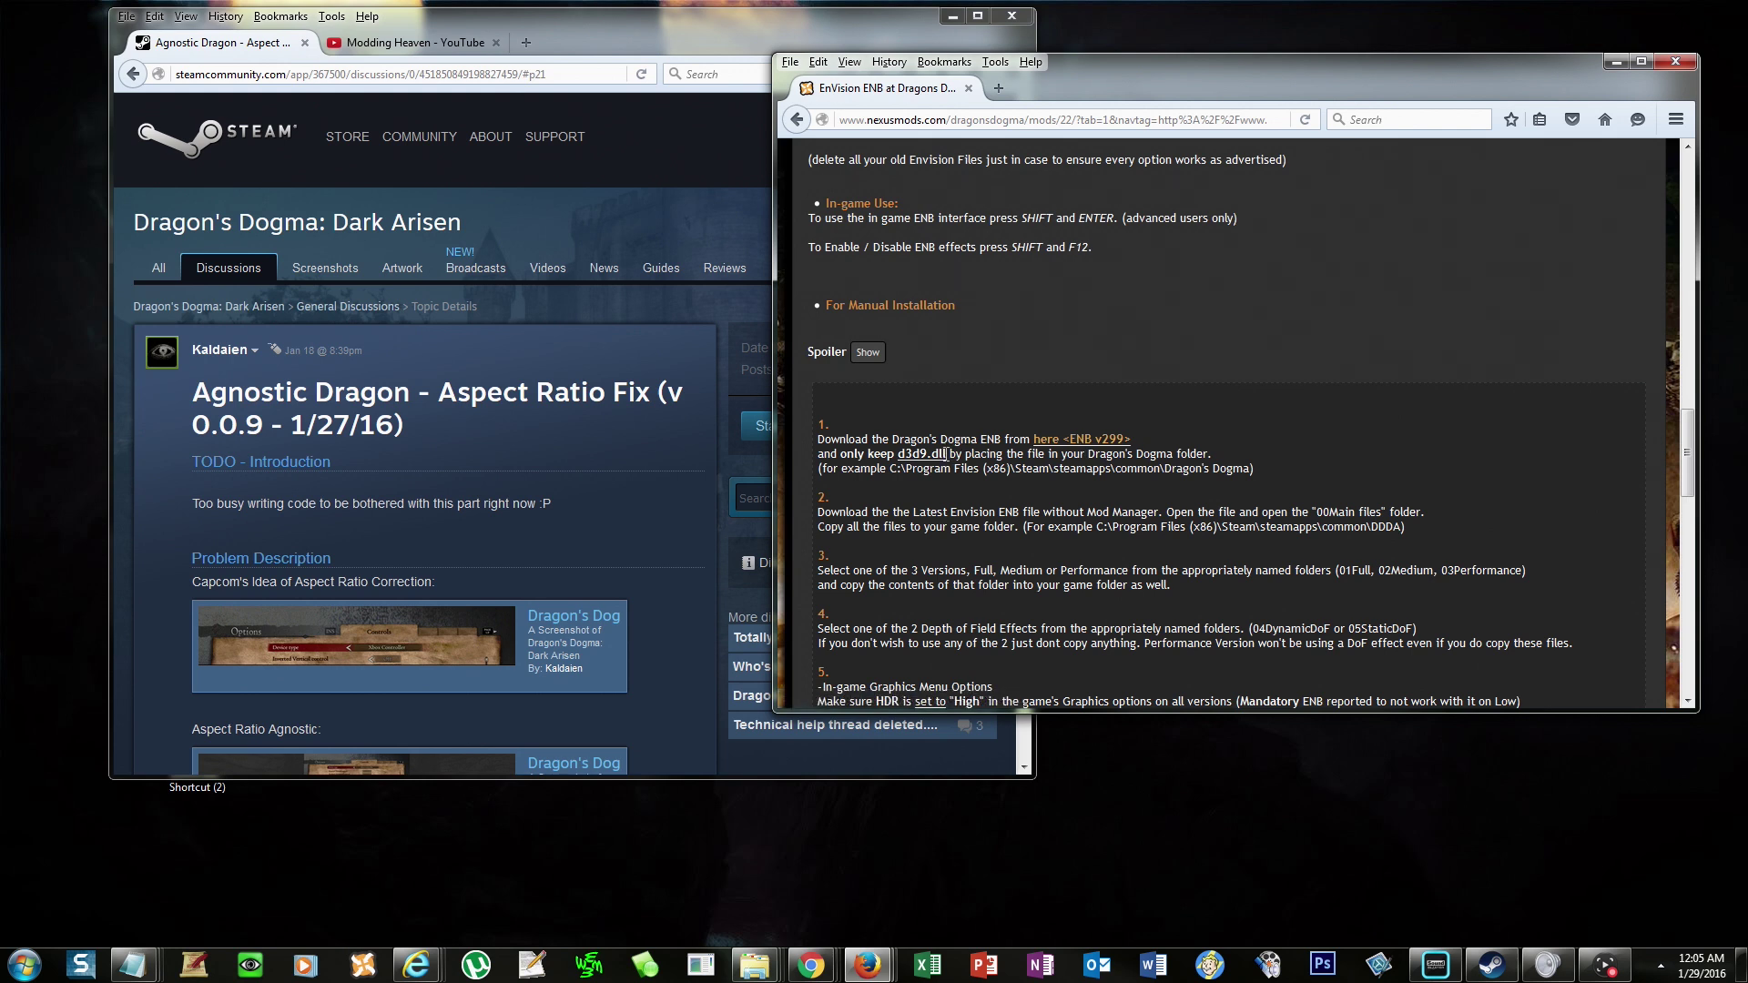
Follow the ENB v299 link and download the ENBSeries v0.300 zip, opening it with WinZip.
left_click(1078, 443)
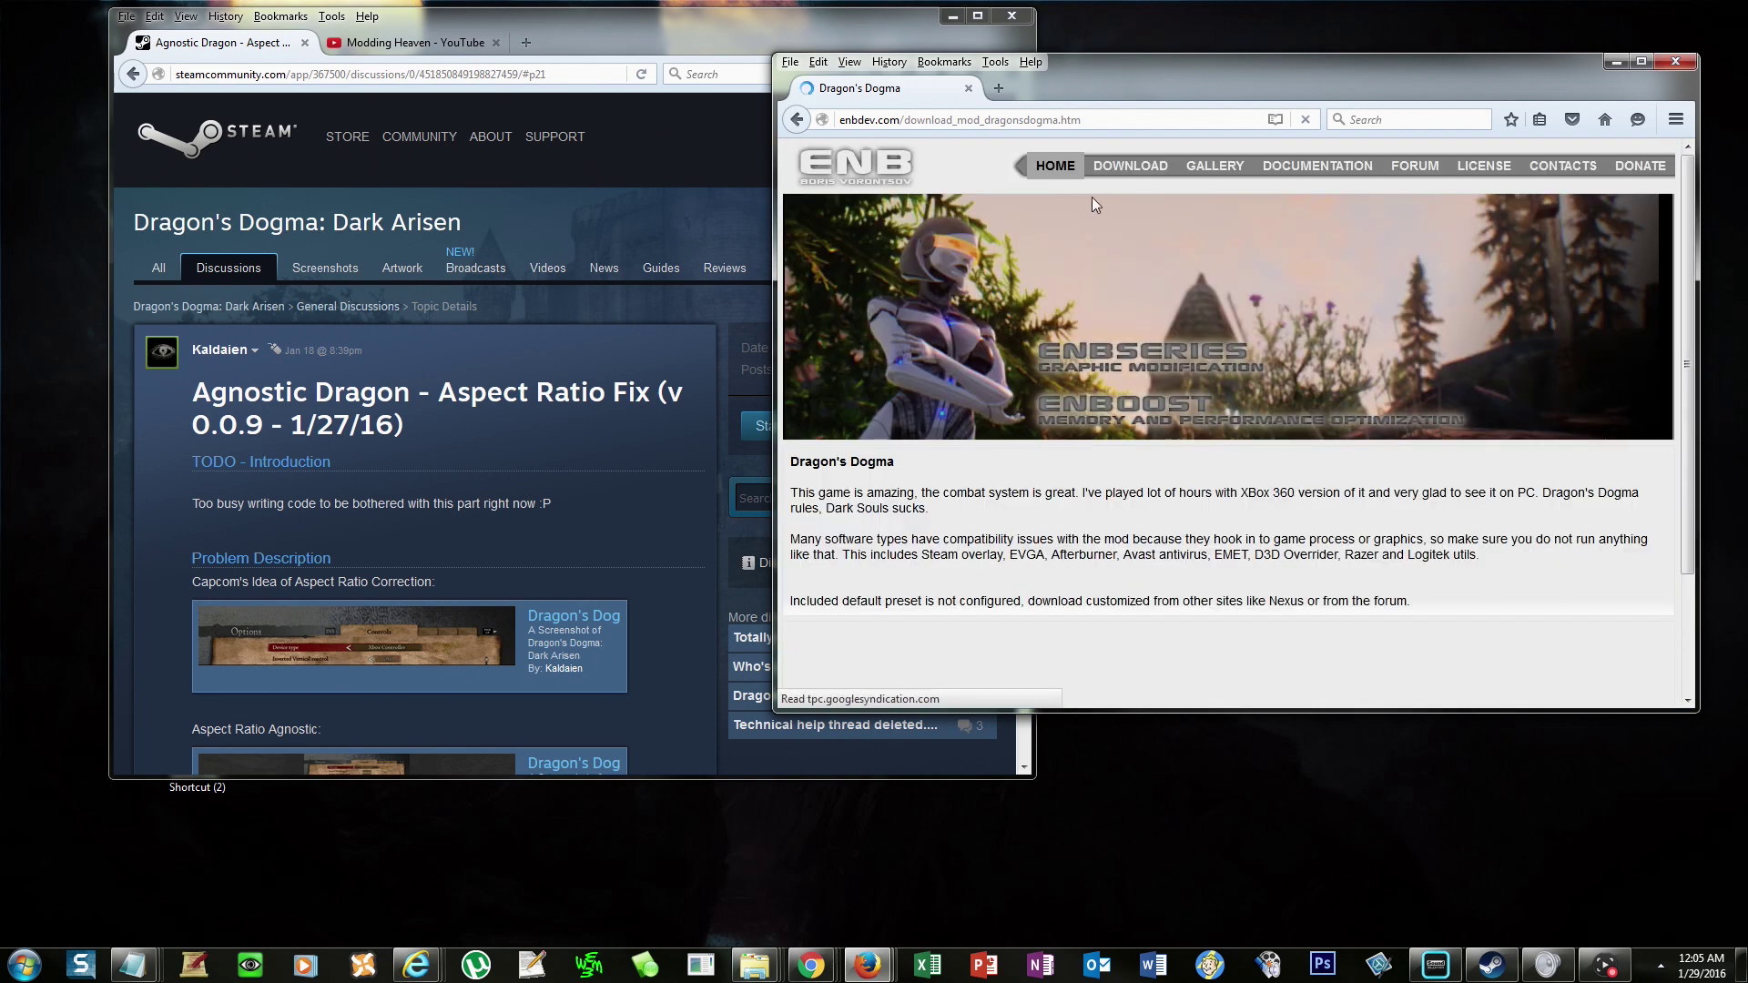
left_click(1640, 62)
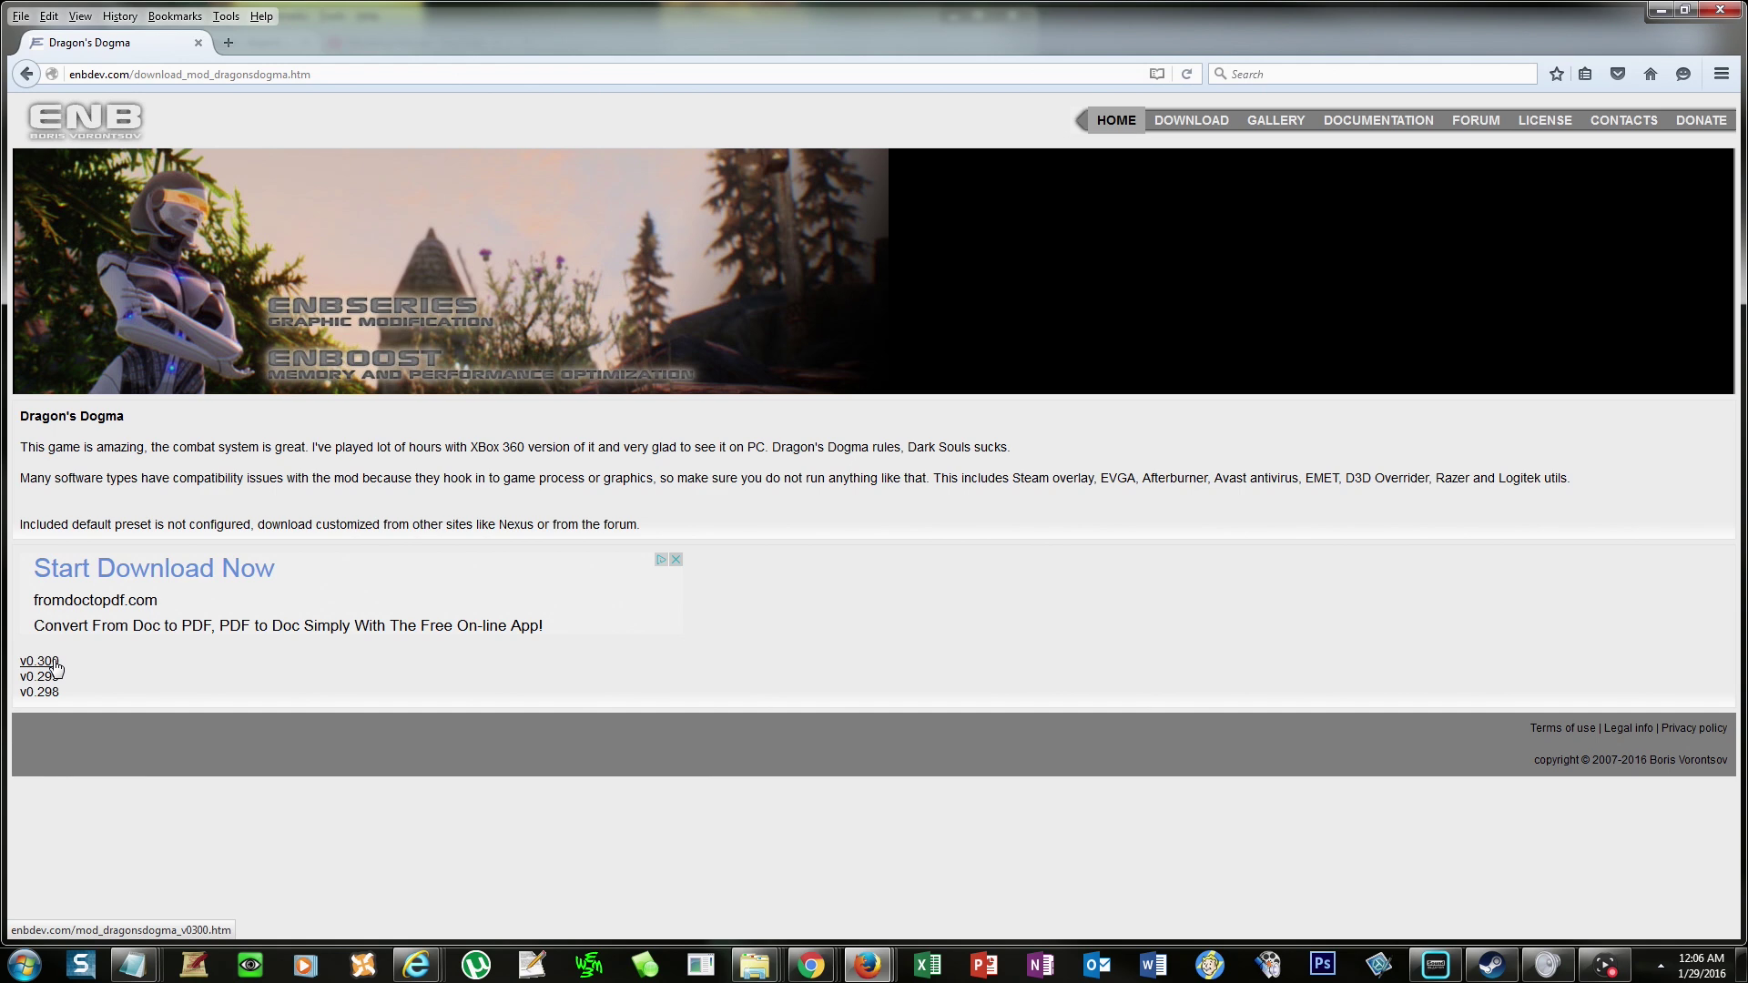
left_click(52, 664)
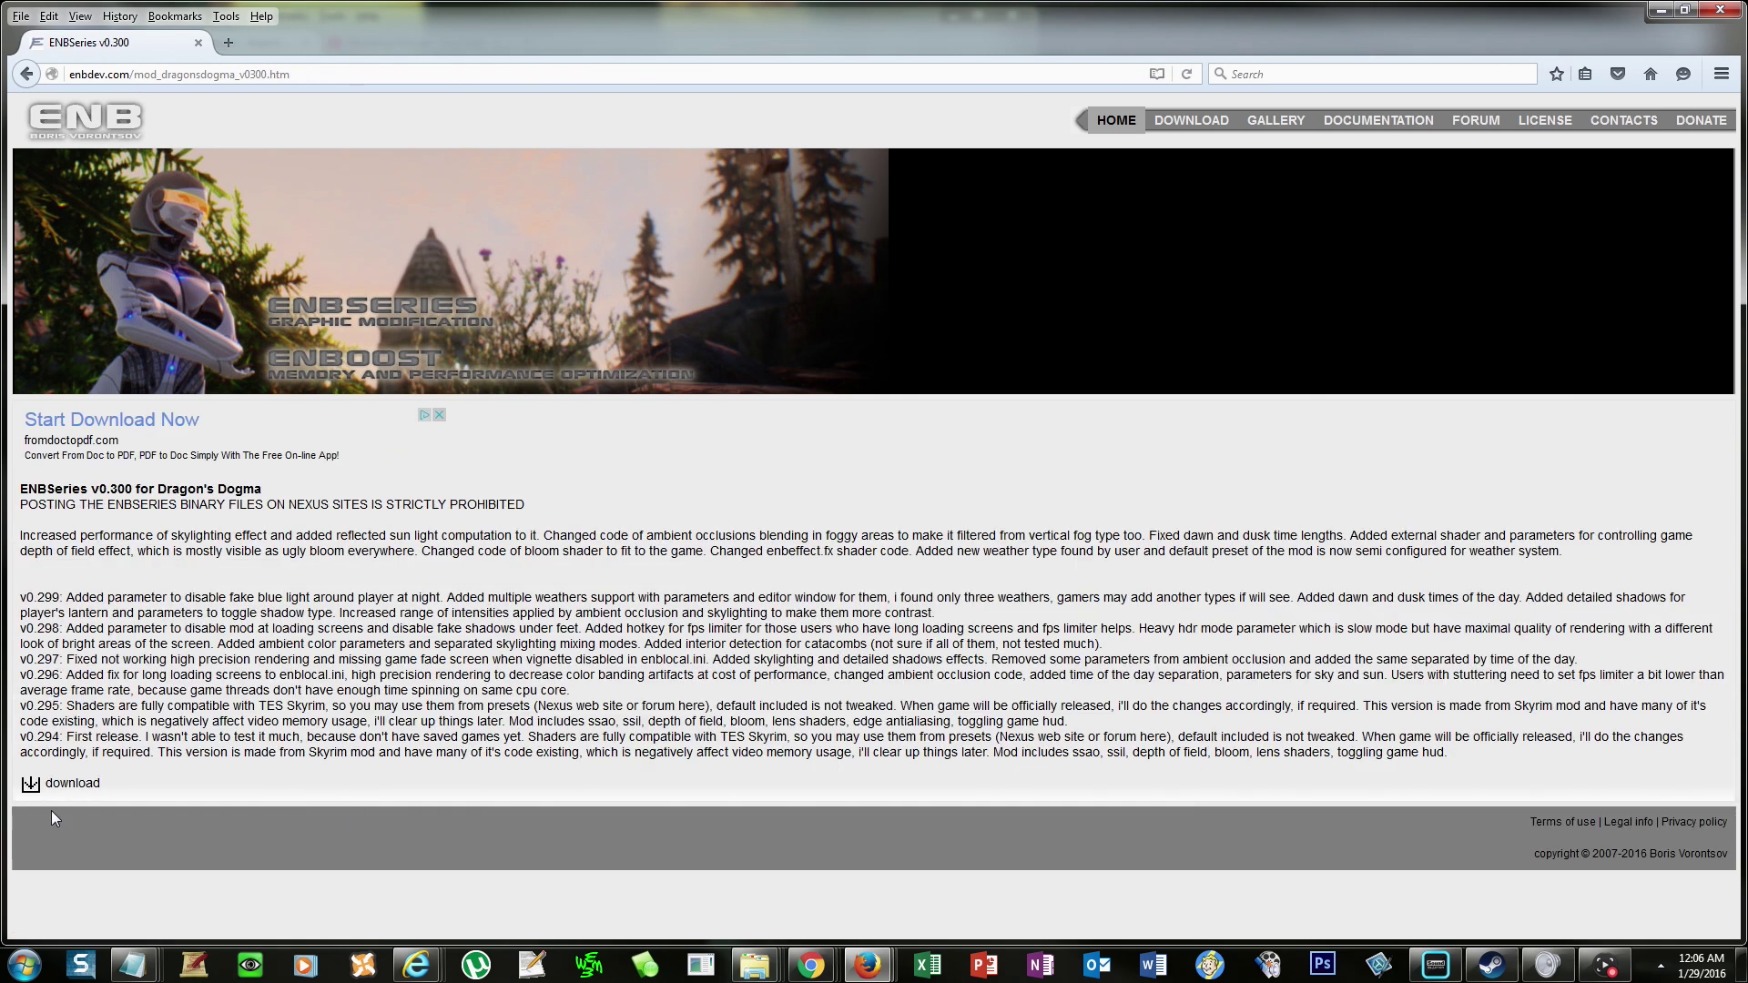
left_click(30, 784)
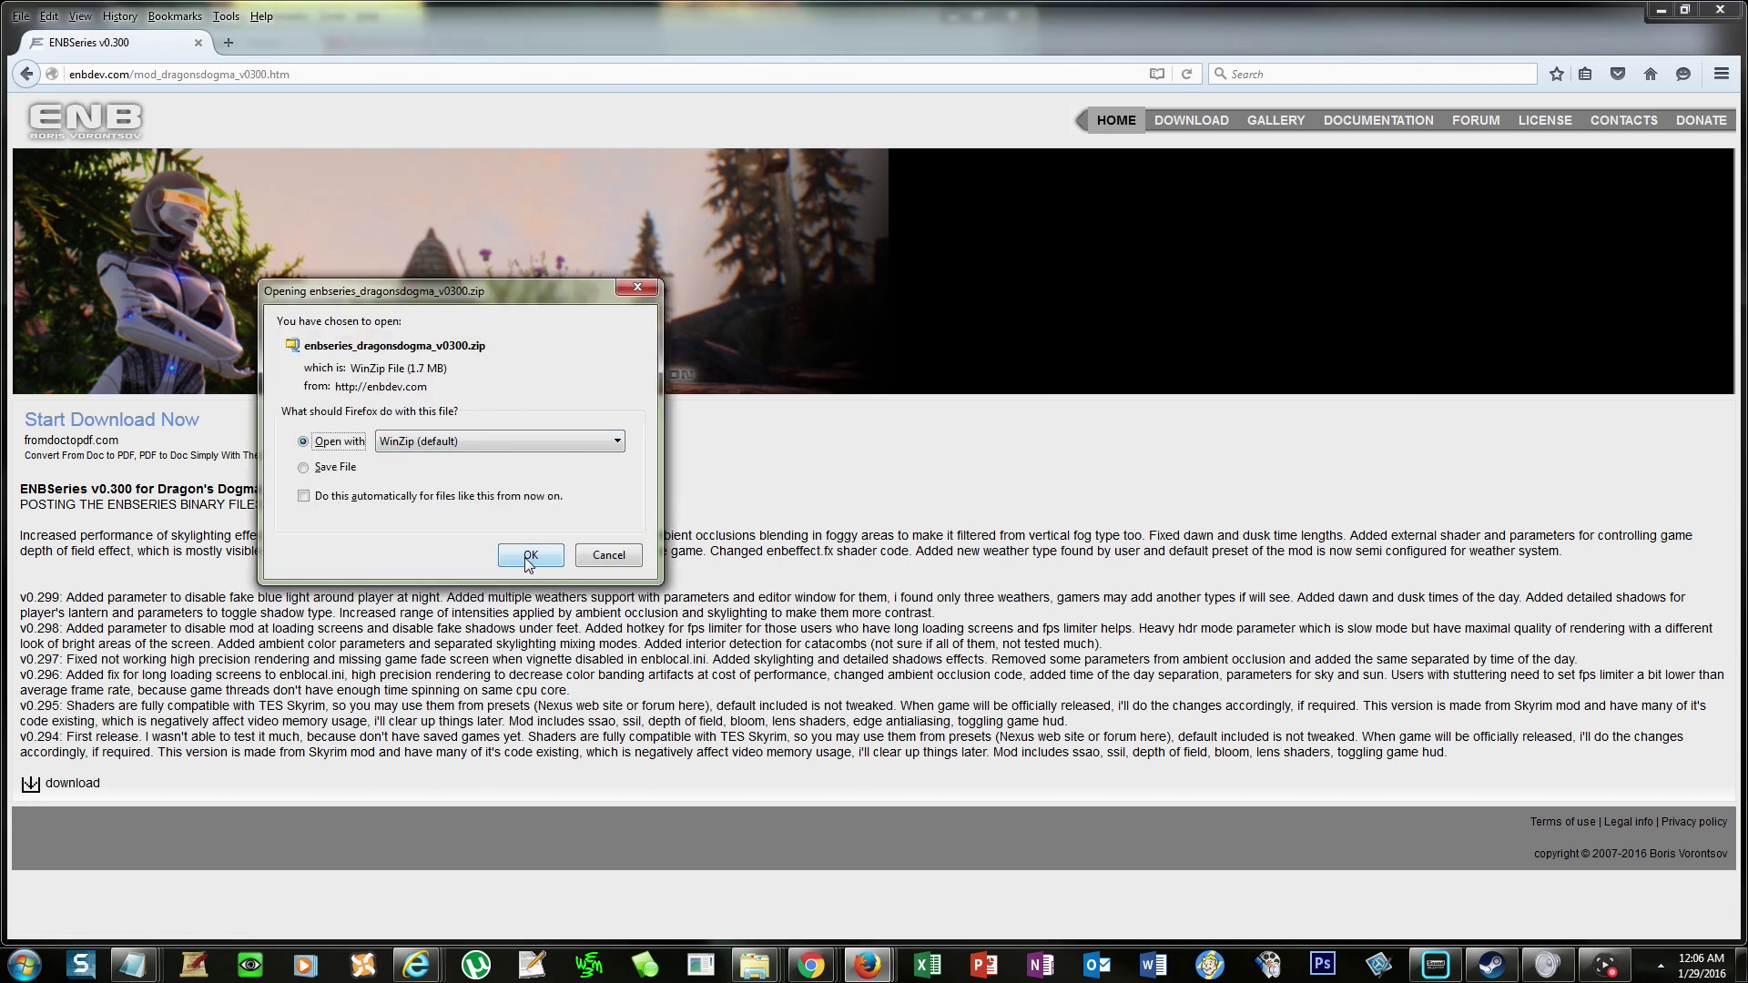
left_click(528, 564)
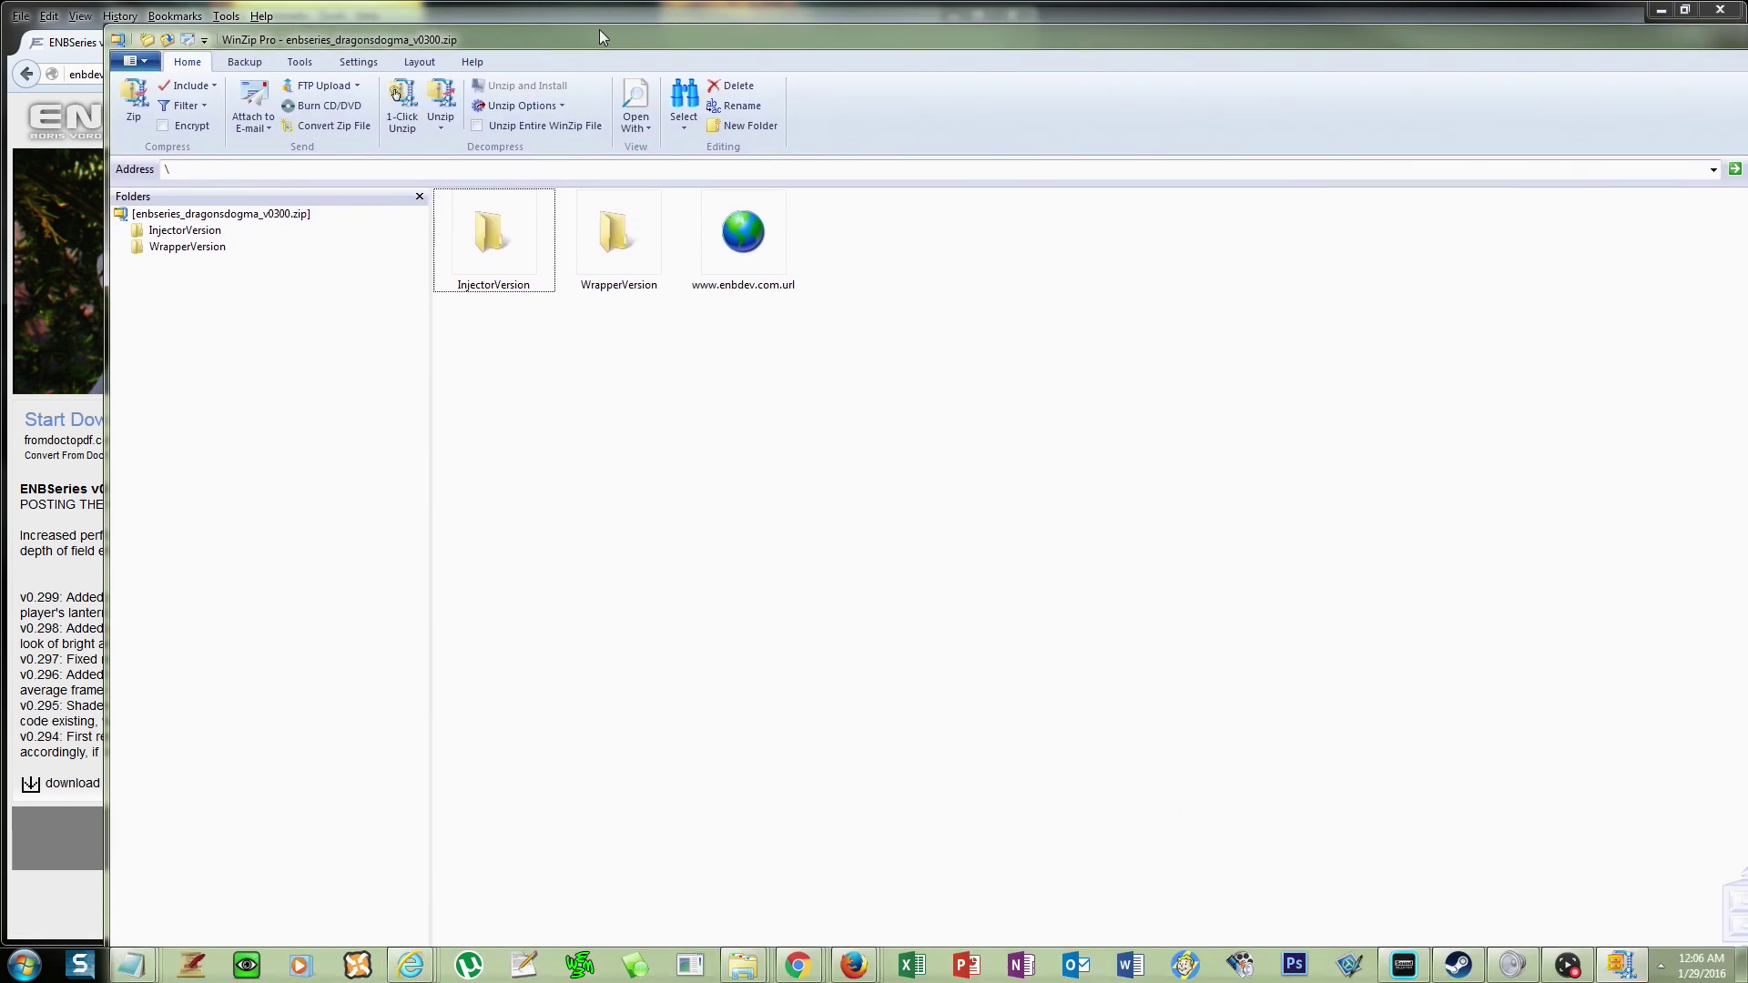
Select d3d9.dll in WrapperVersion and point the unzip destination at the Dragons Dogma Dark Arisen folder.
left_click_drag(599, 29, 610, 33)
left_click(612, 238)
double_click(612, 237)
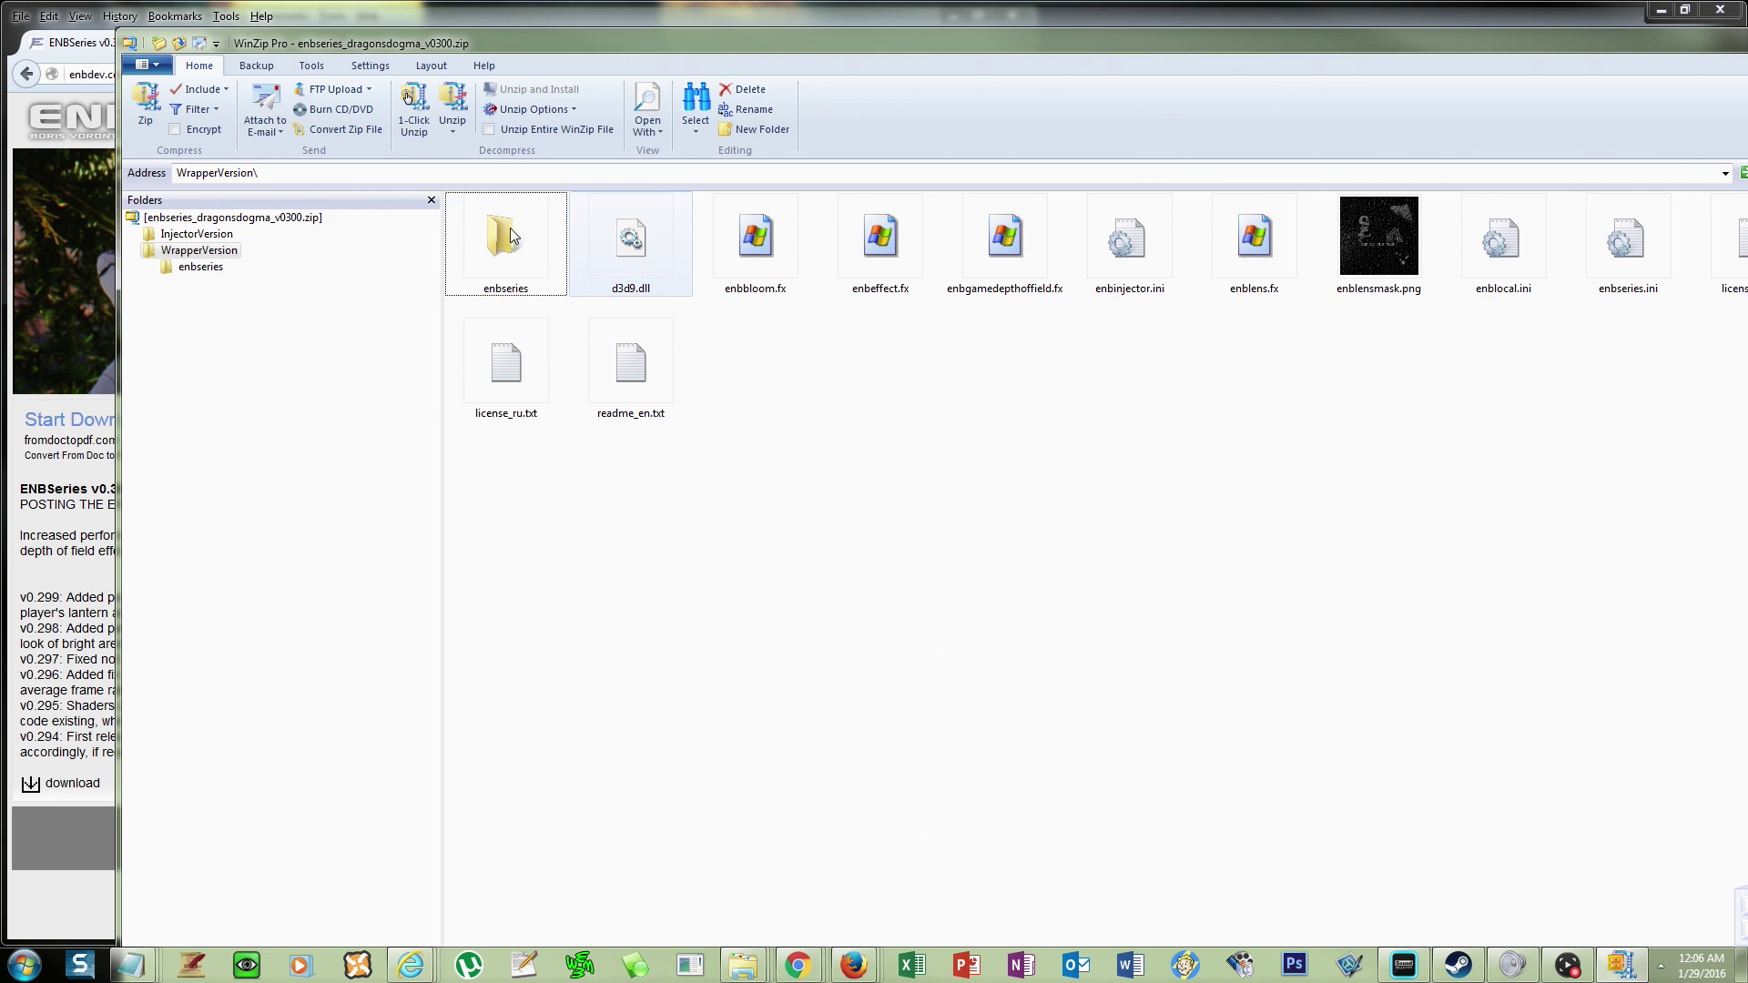
mouse_move(194, 233)
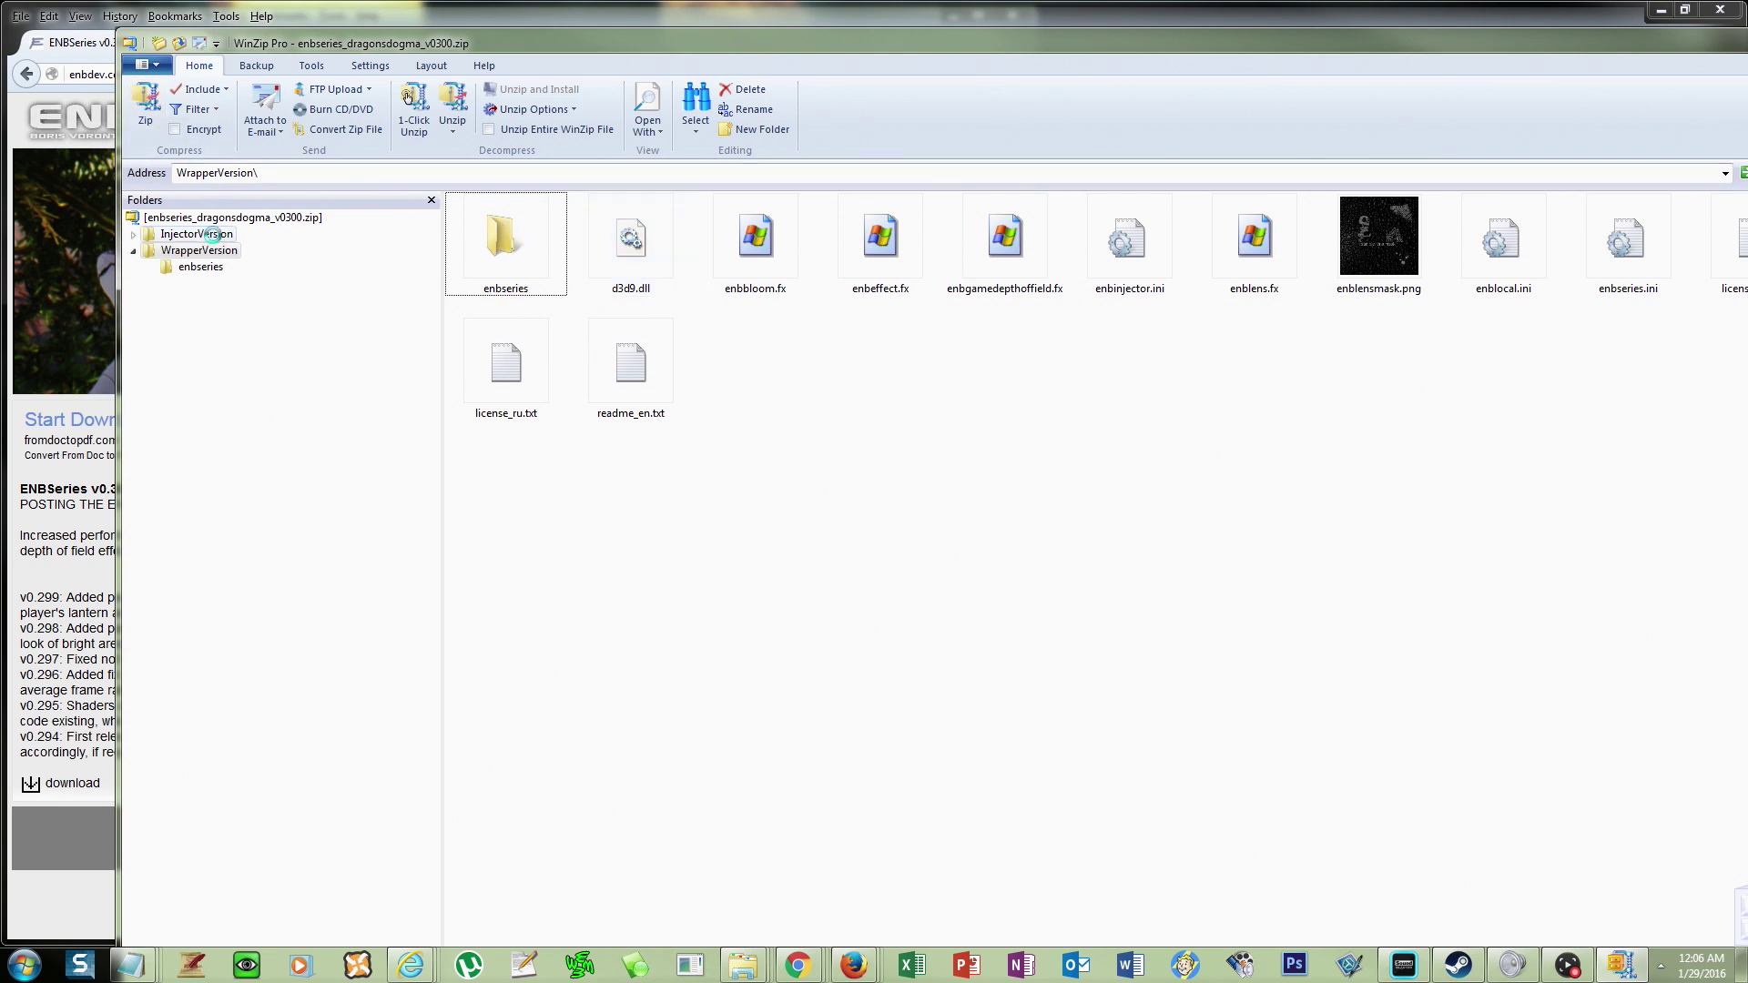
left_click(215, 238)
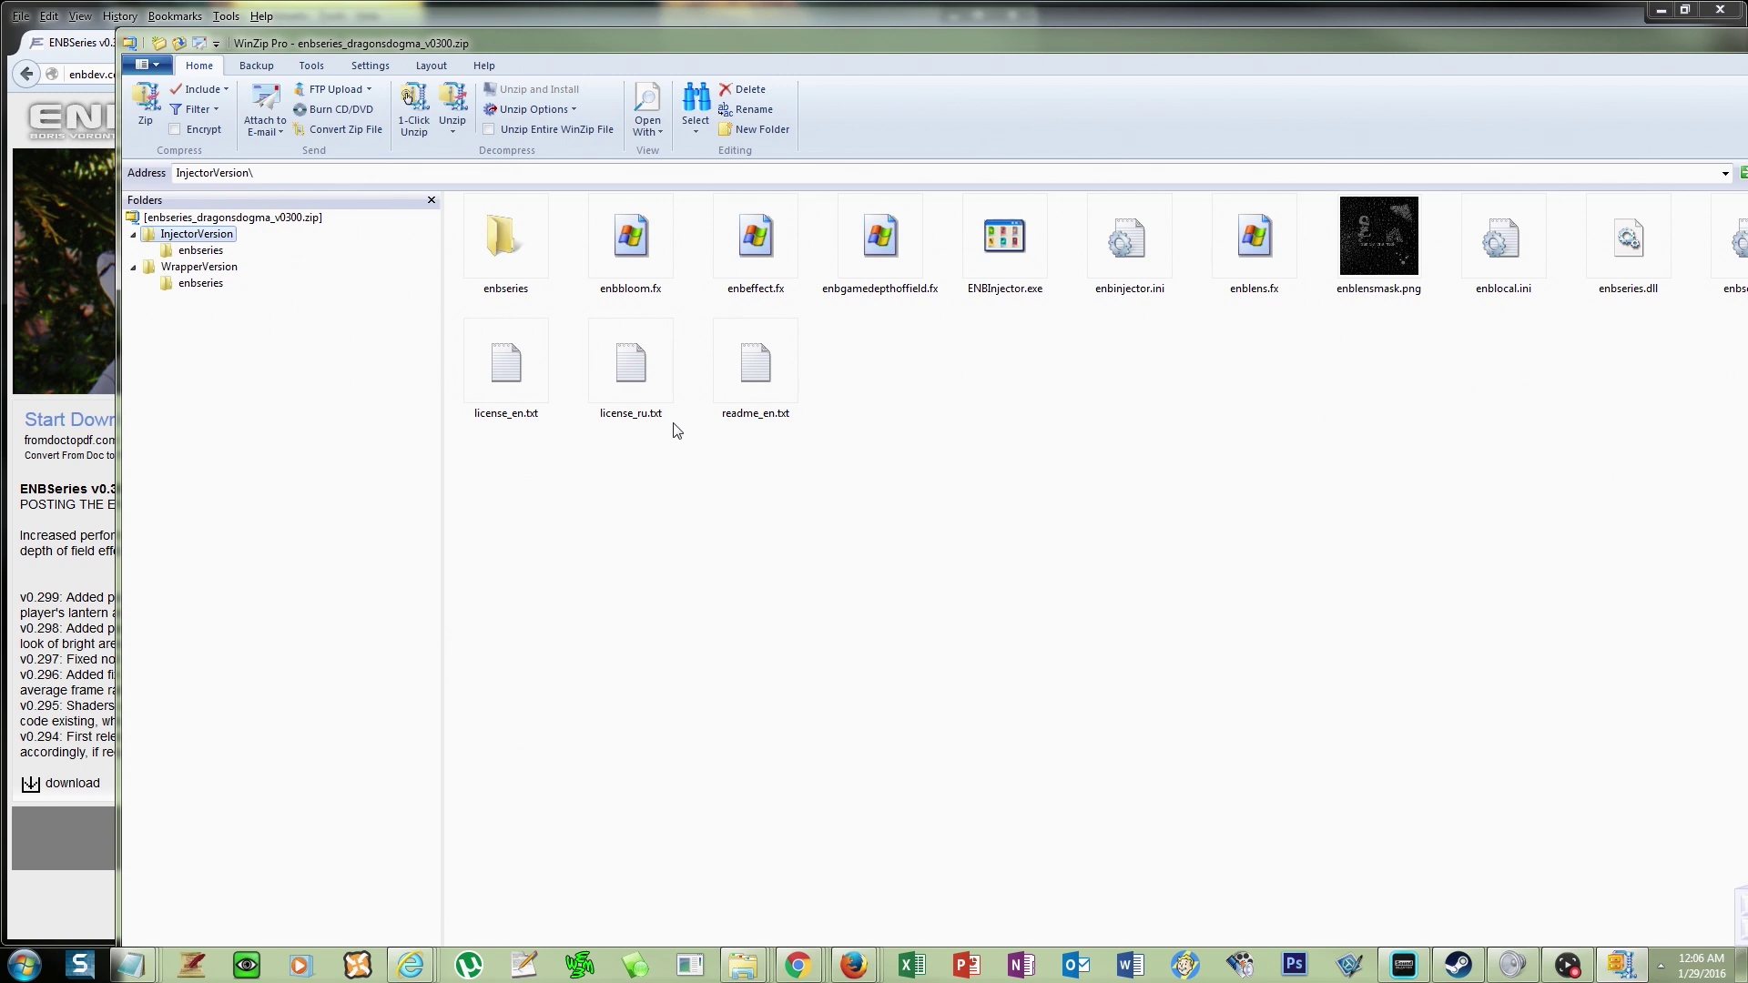
mouse_move(1492, 50)
left_mouse_down()
mouse_move(1389, 46)
mouse_move(1499, 36)
left_mouse_up()
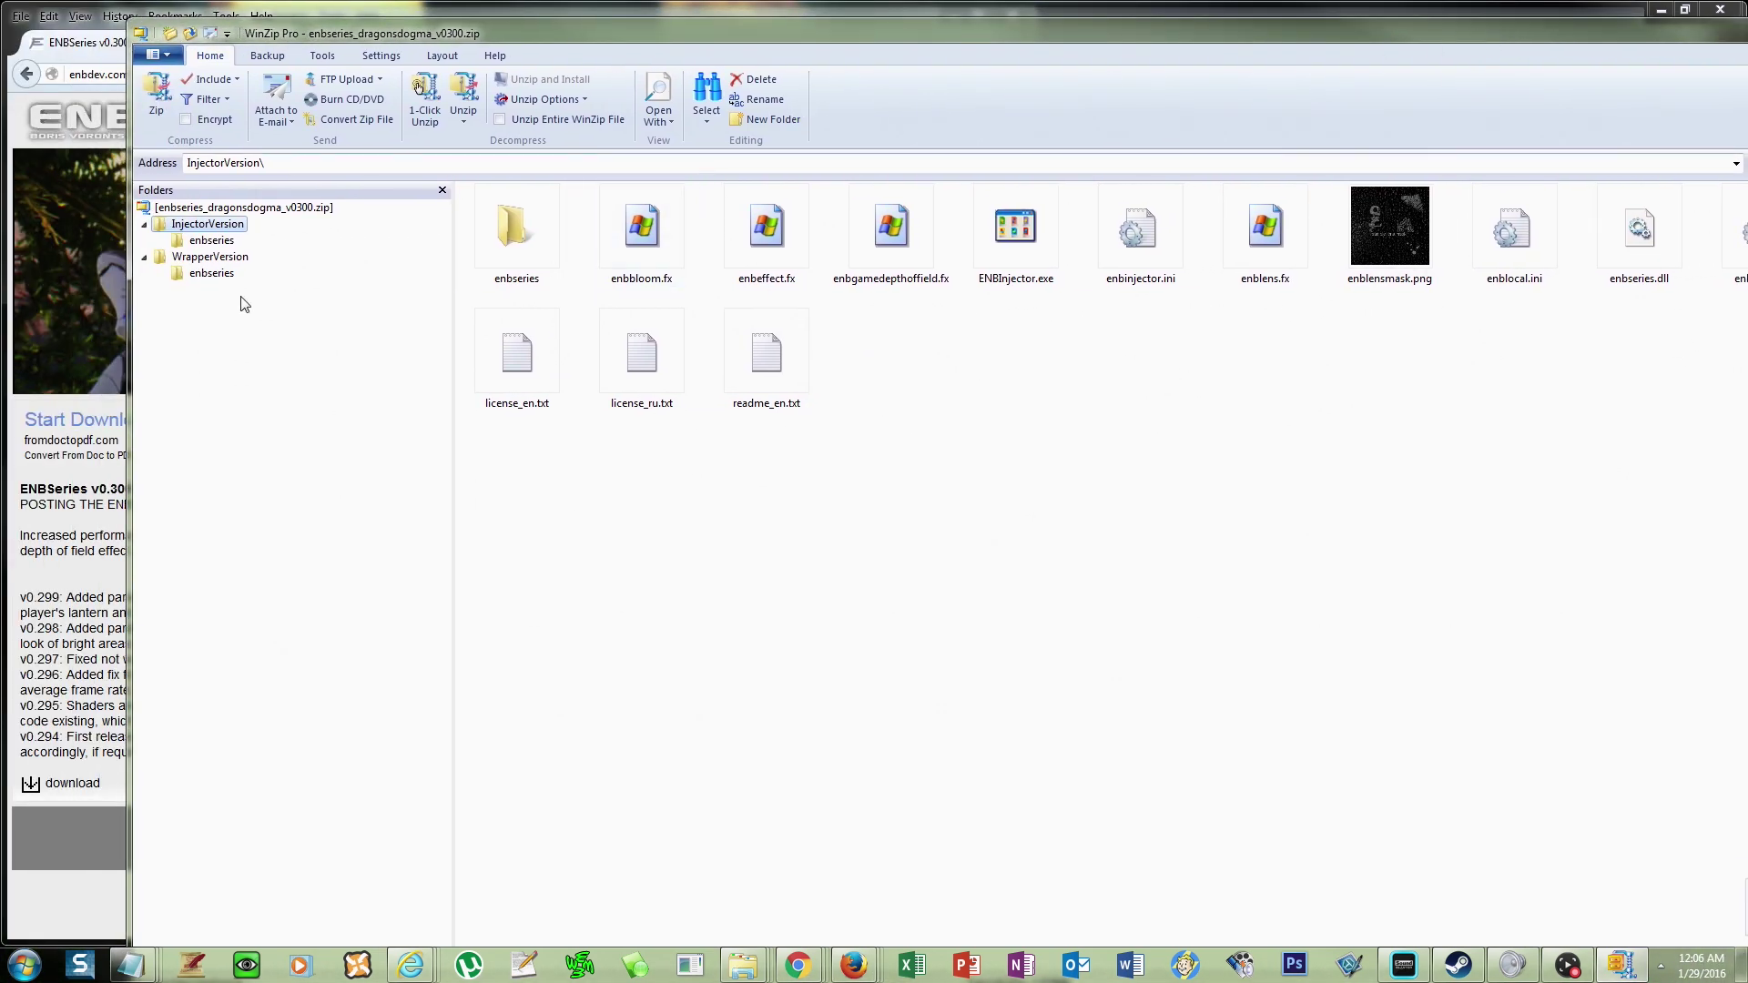
left_click(211, 258)
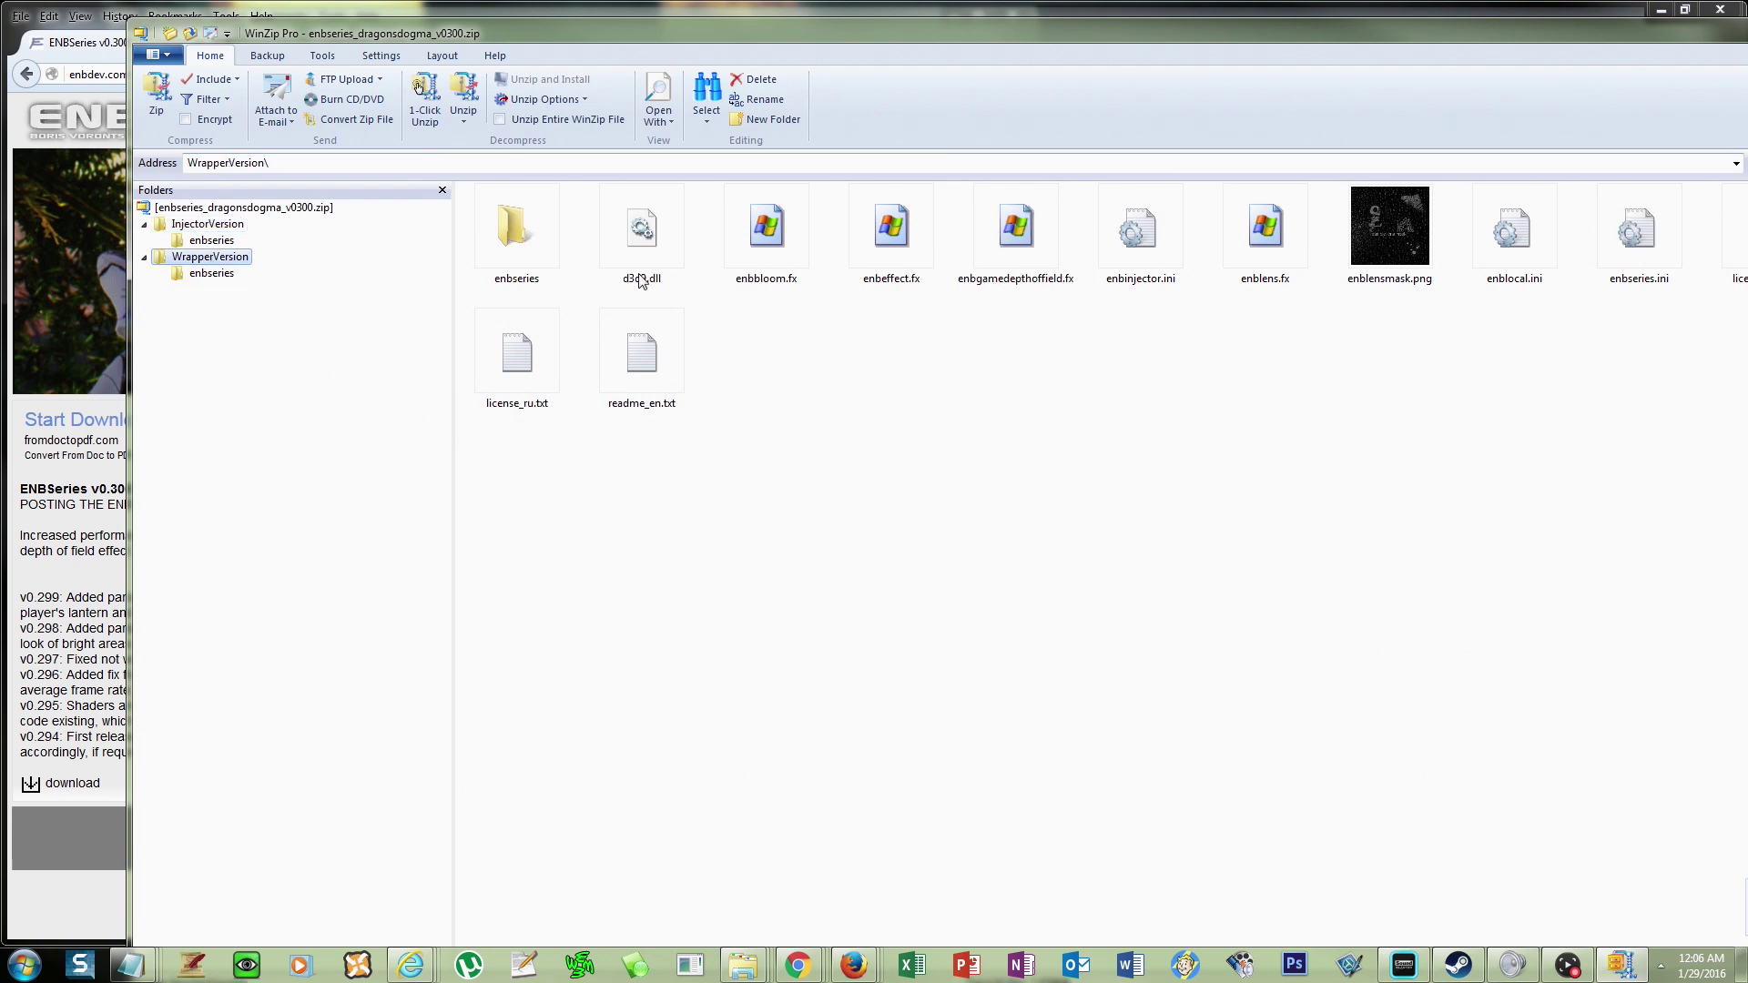
left_click(634, 238)
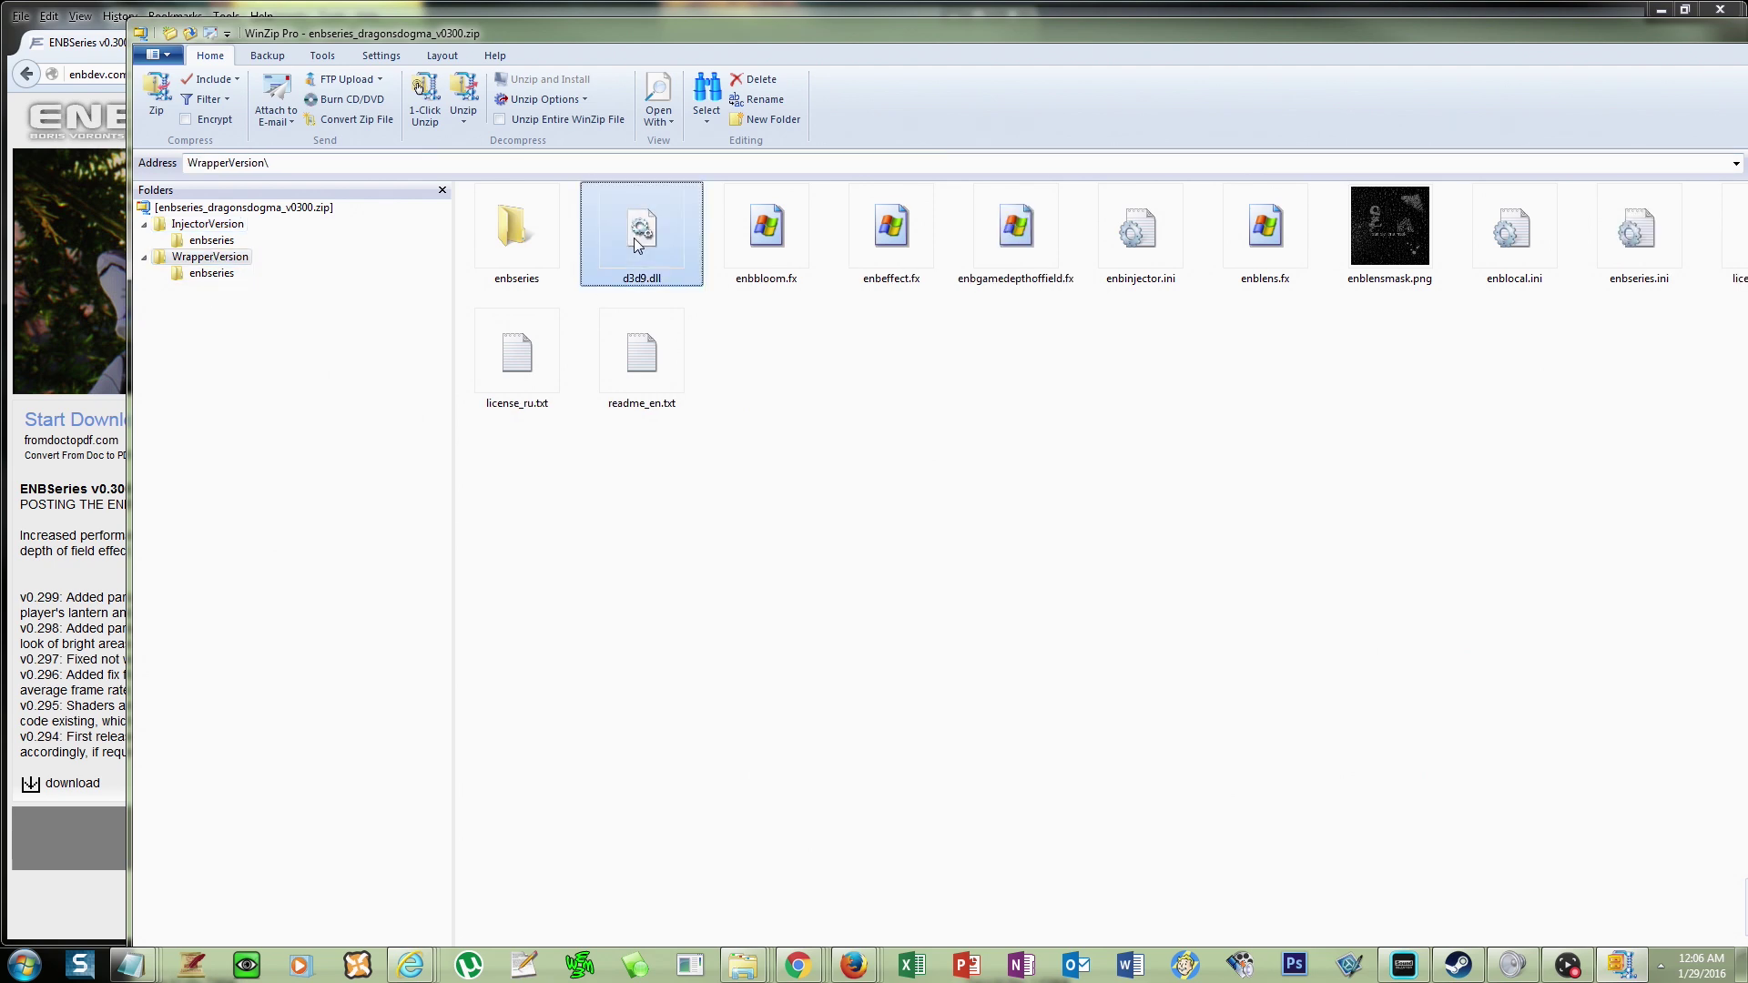
right_click(633, 237)
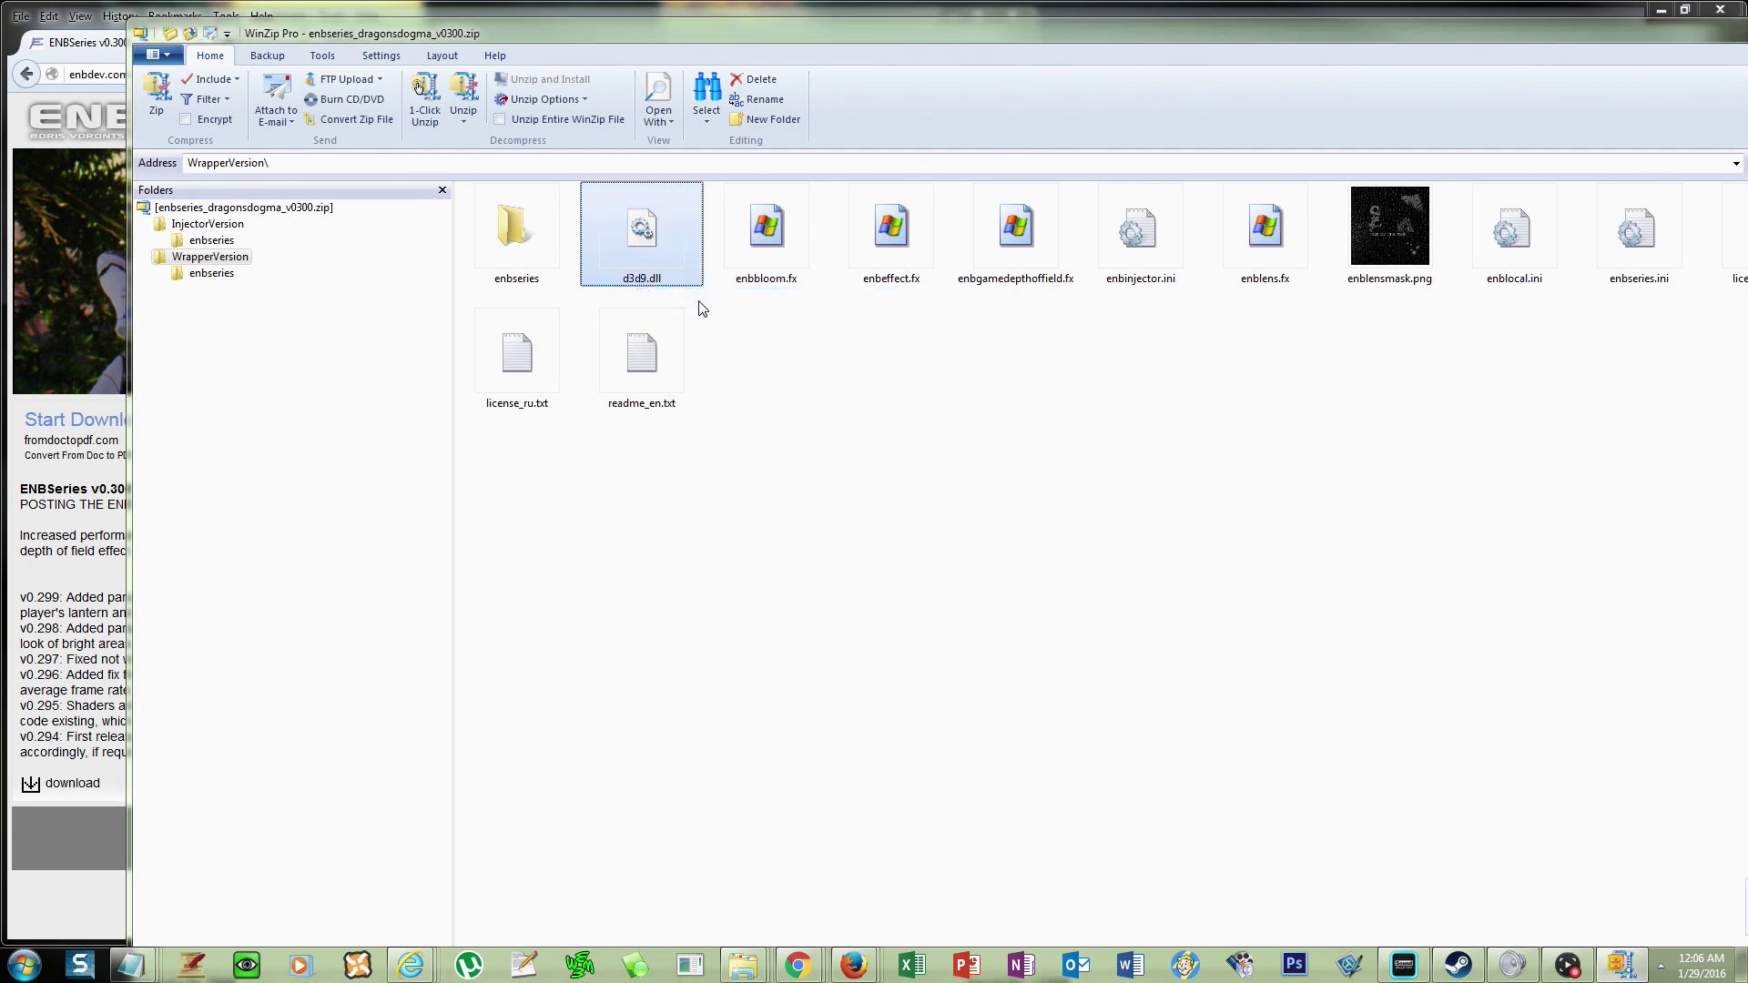
left_click_drag(735, 23, 1040, 174)
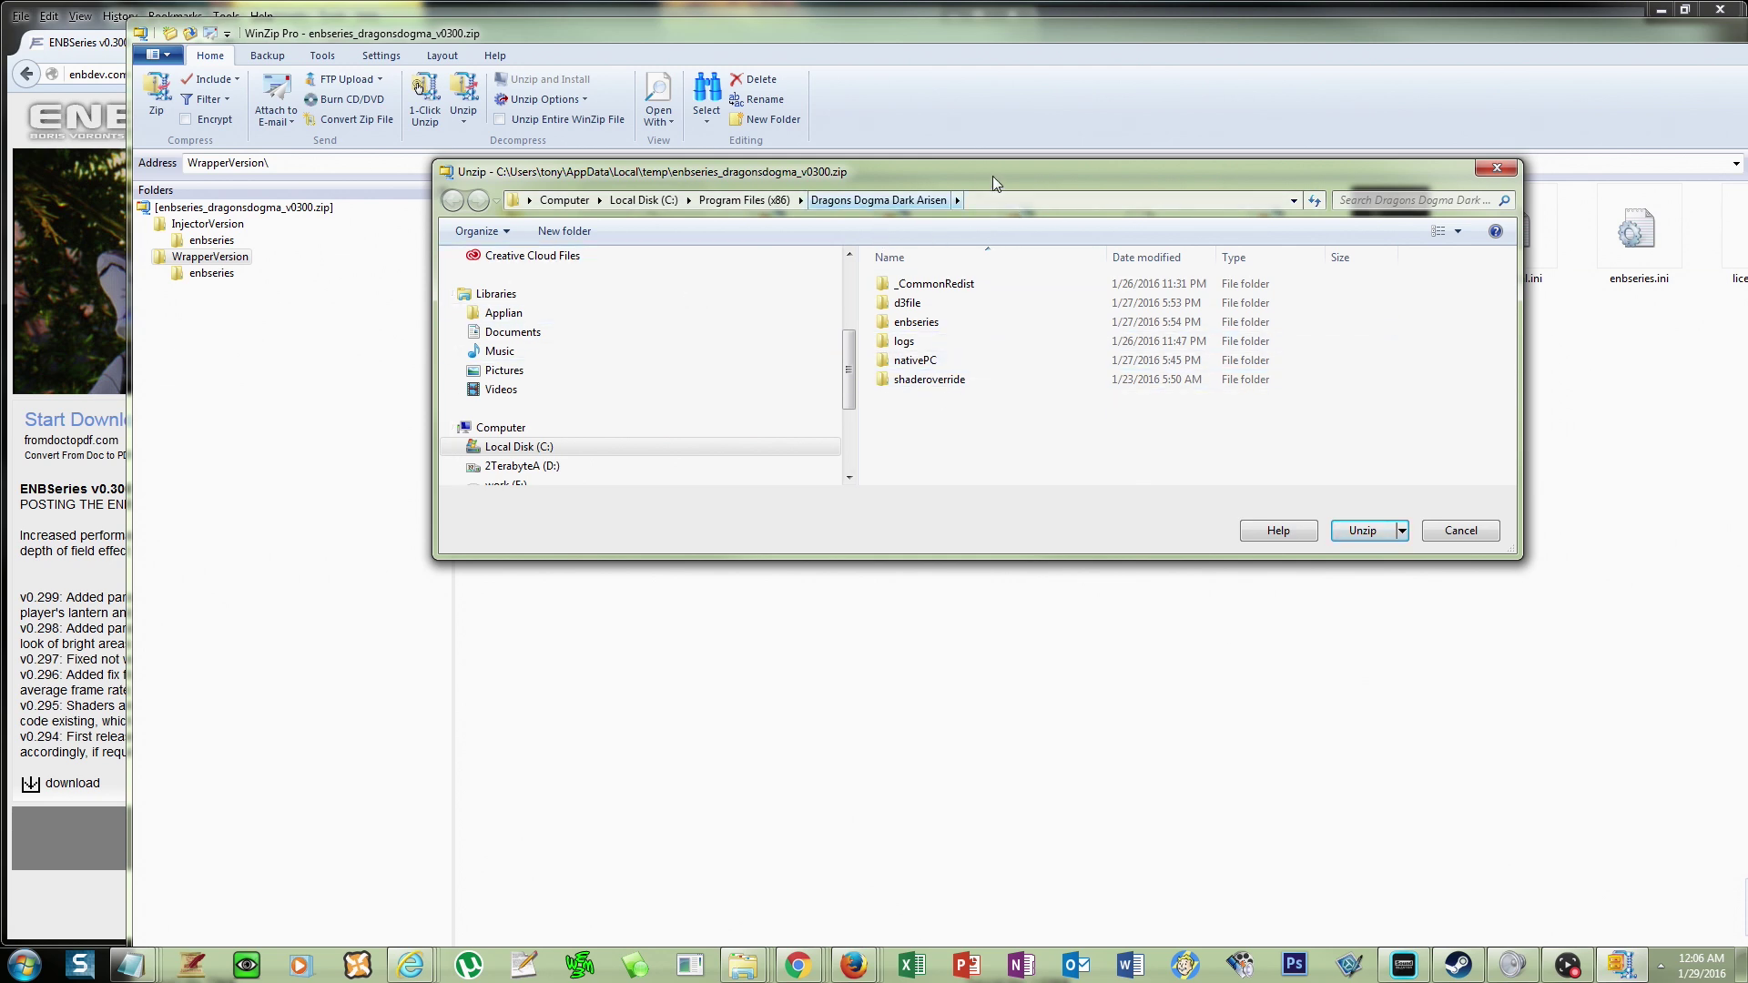
Create a new folder inside the Dragons Dogma Dark Arisen folder from the Unzip dialog.
left_click(1023, 198)
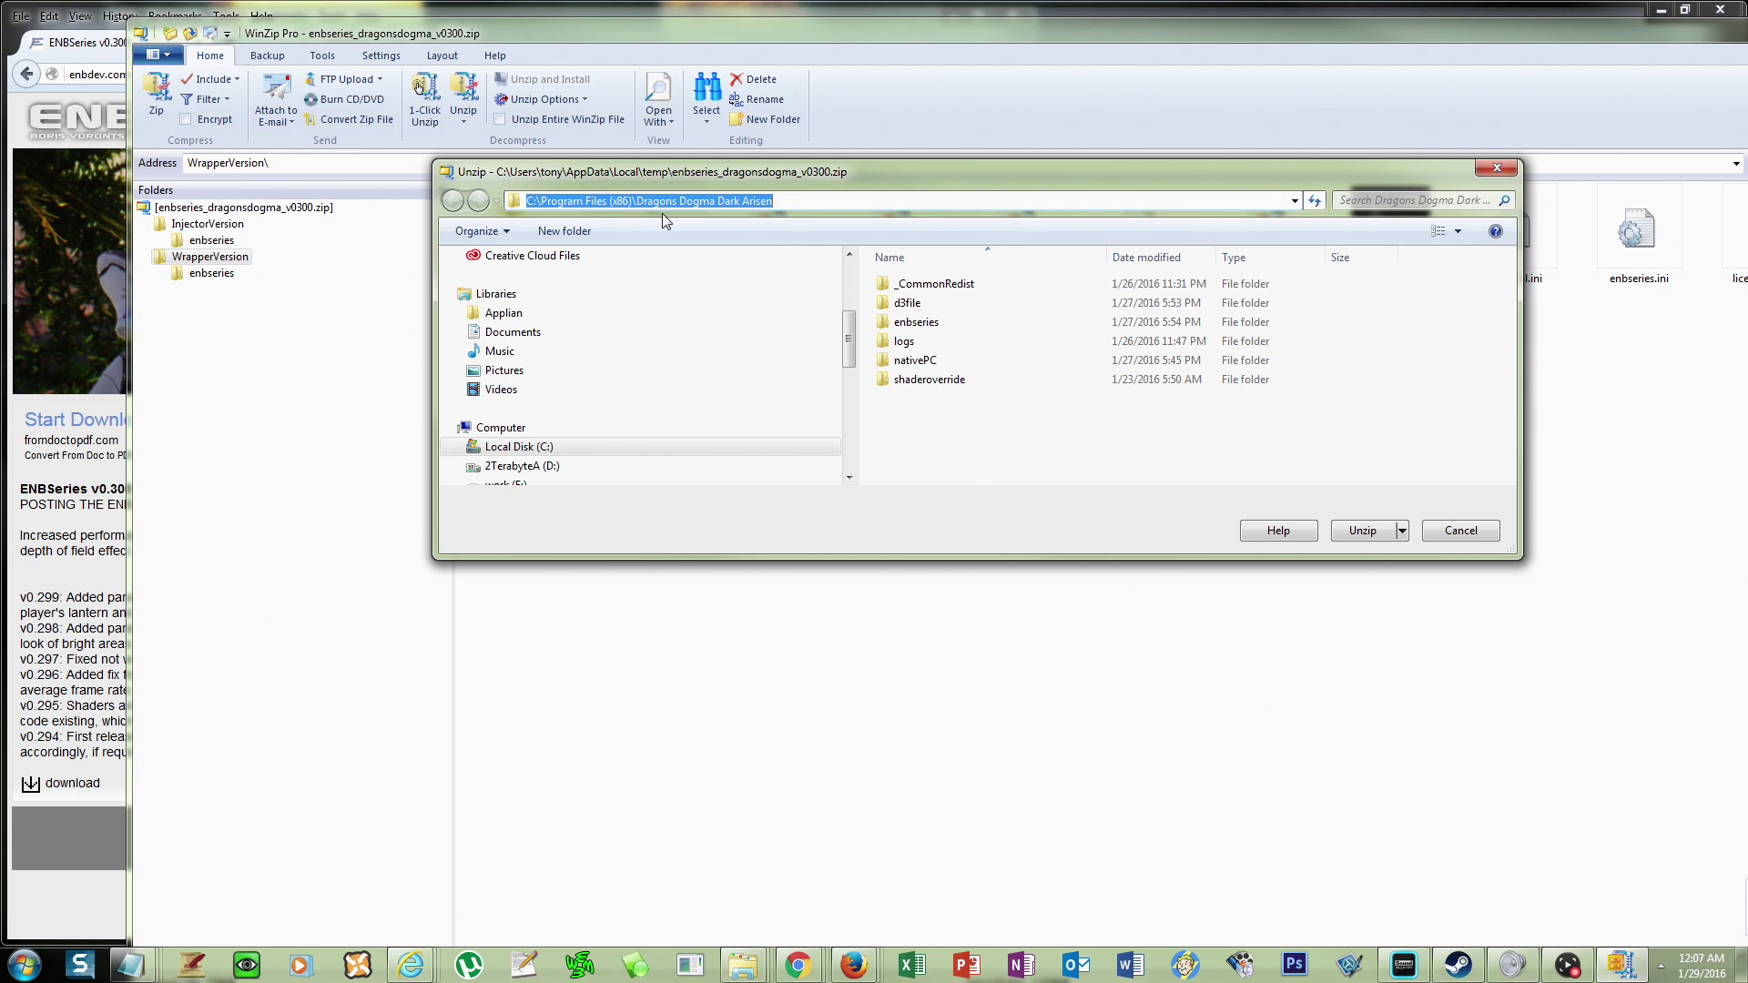
left_click(801, 200)
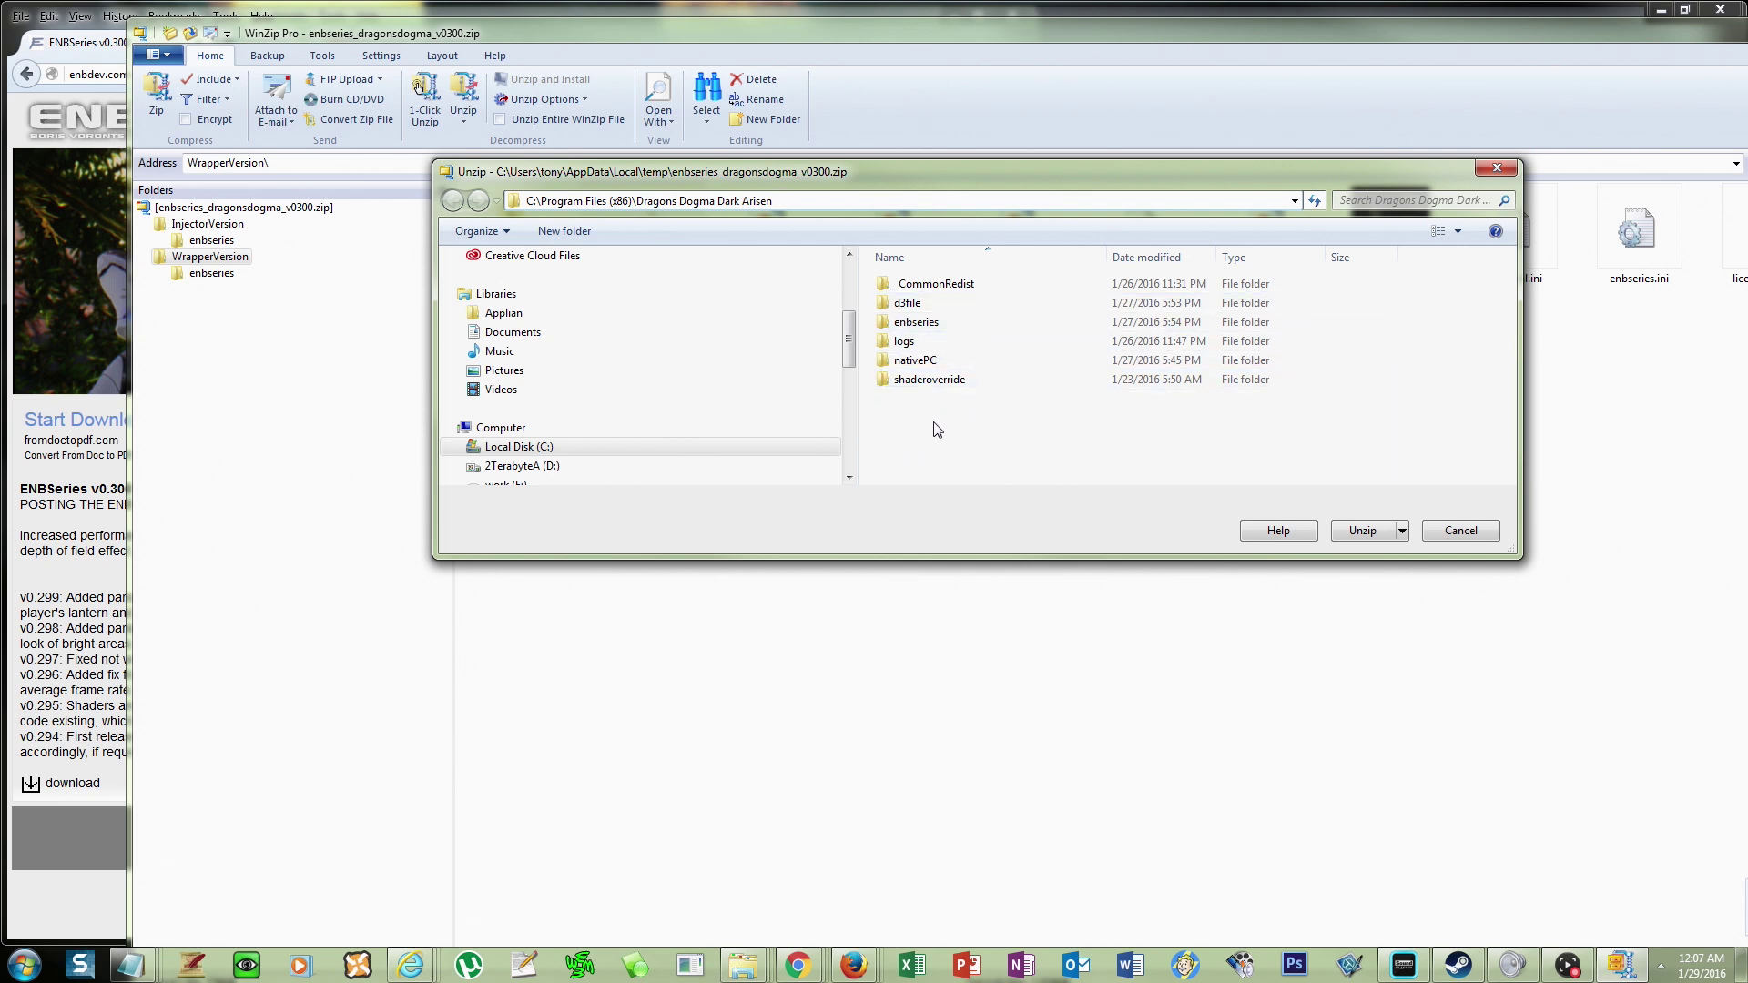
right_click(933, 423)
mouse_move(1024, 667)
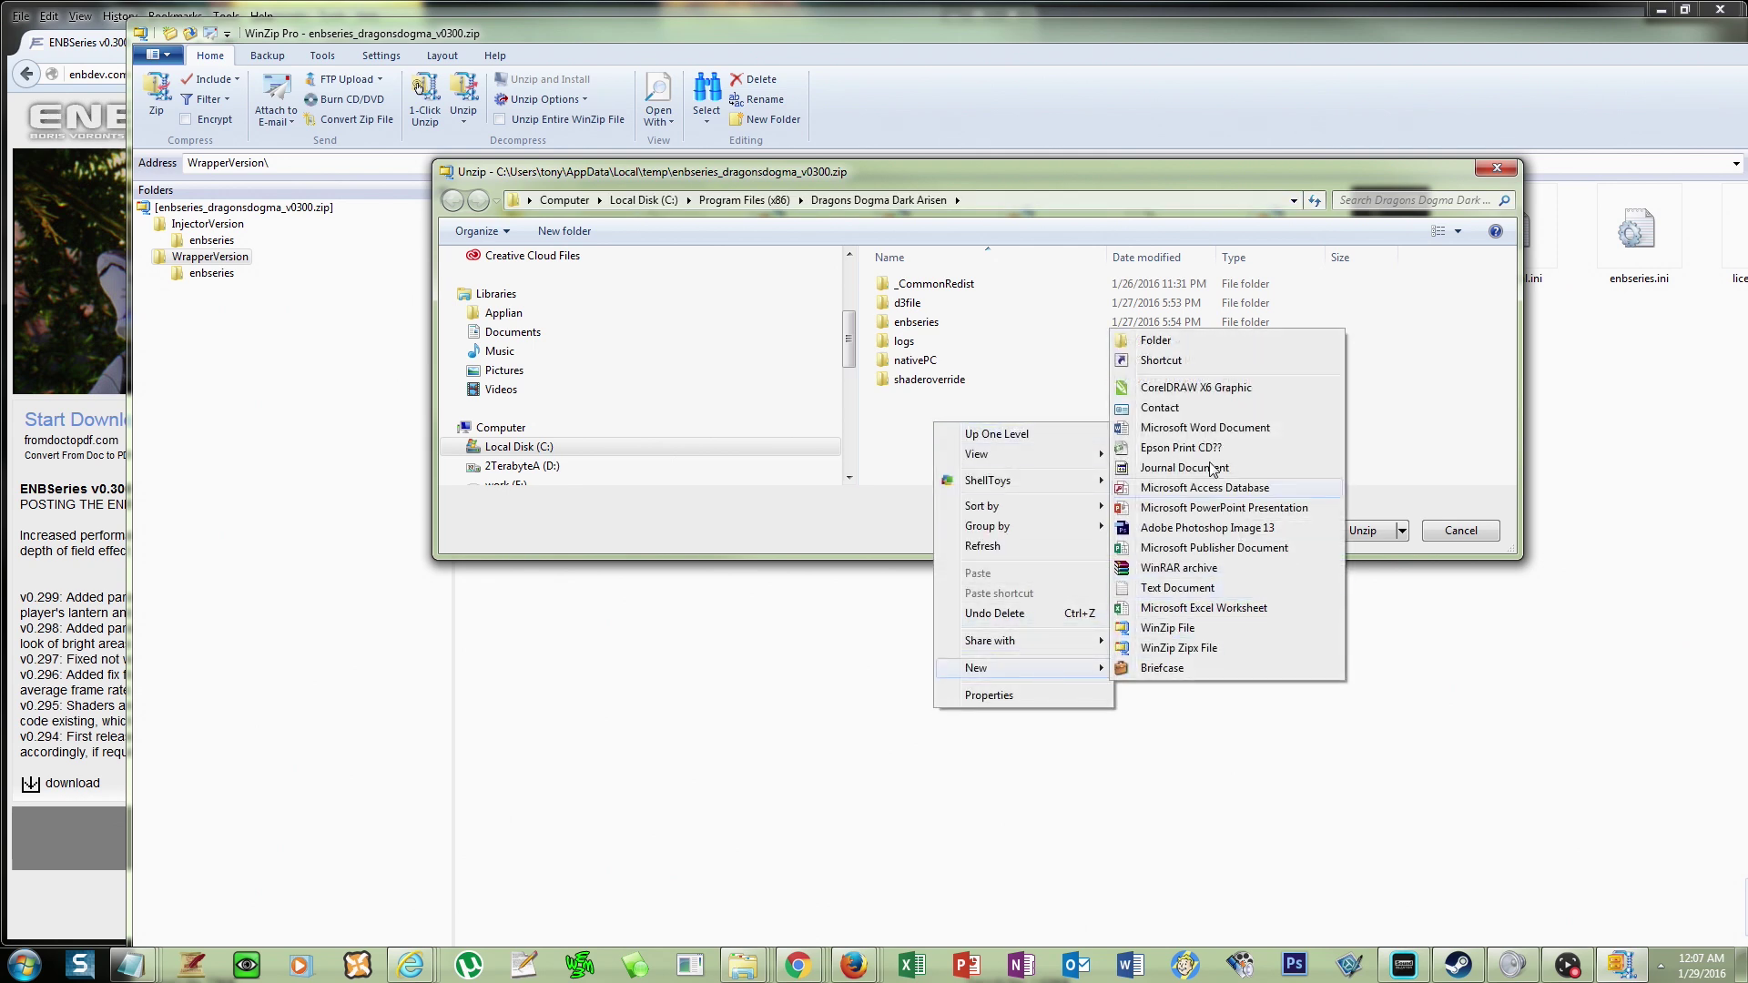
left_click(1181, 353)
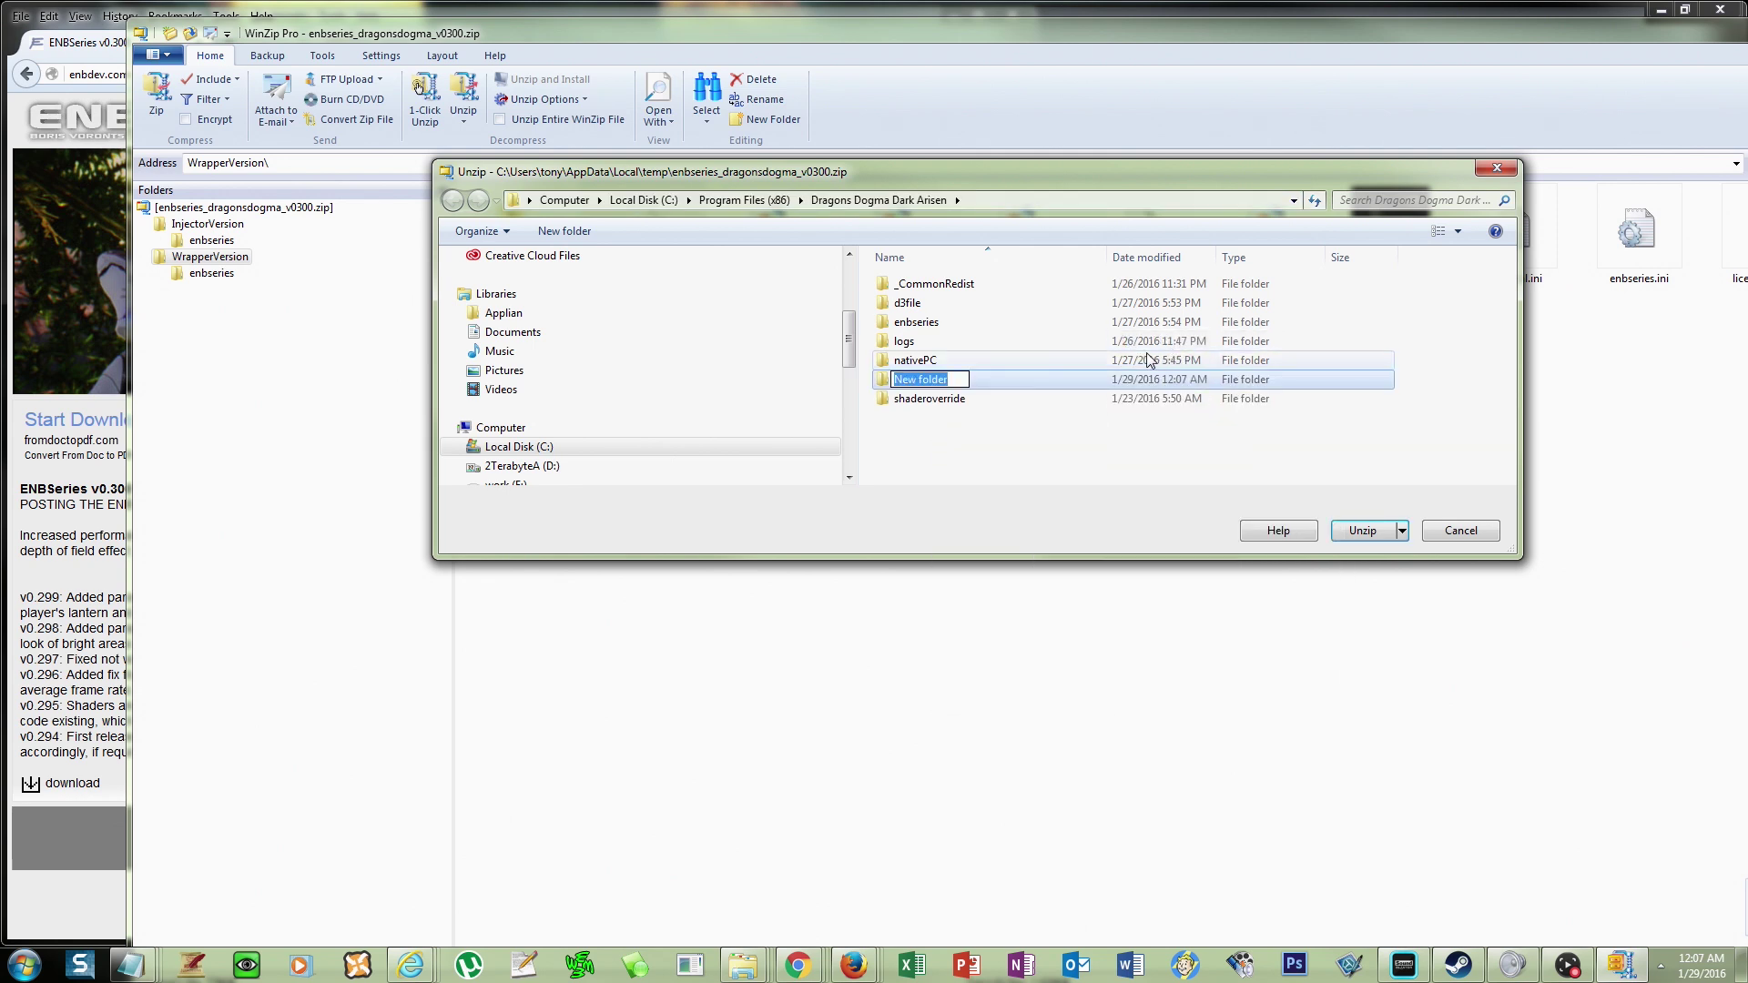
type("temnp")
key("Return")
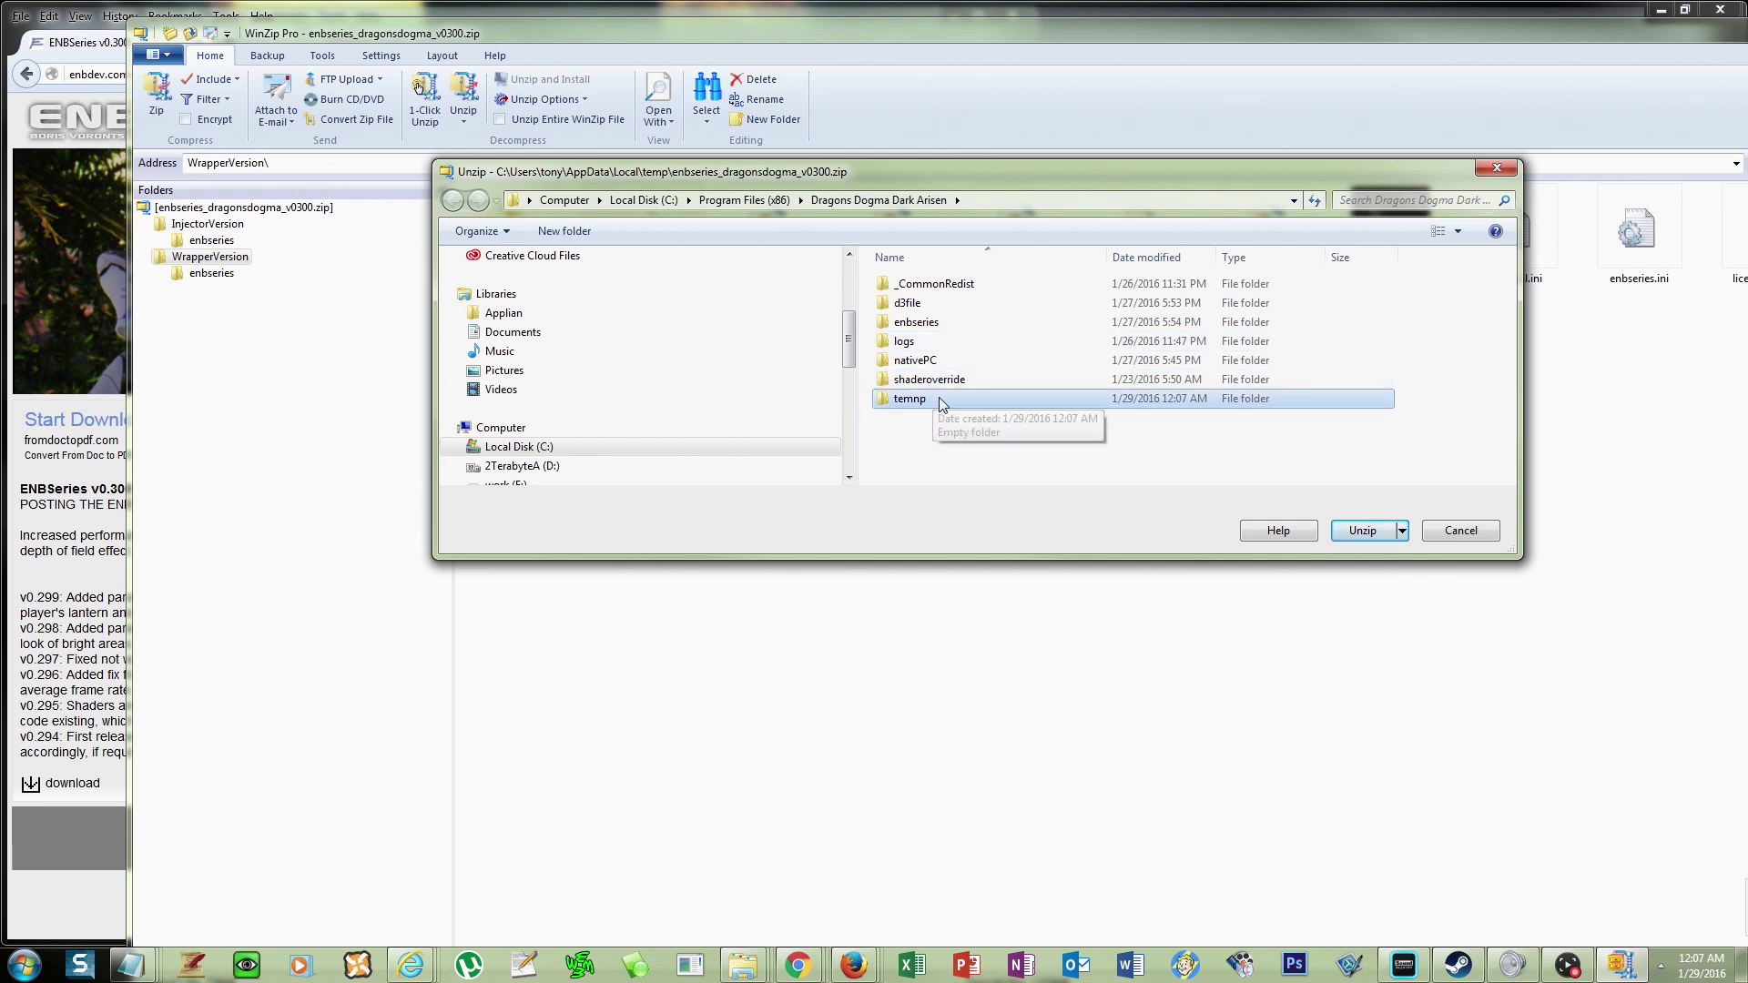
Correct the misspelled folder name to 'temp' and extract d3d9.dll into it.
left_click(931, 397)
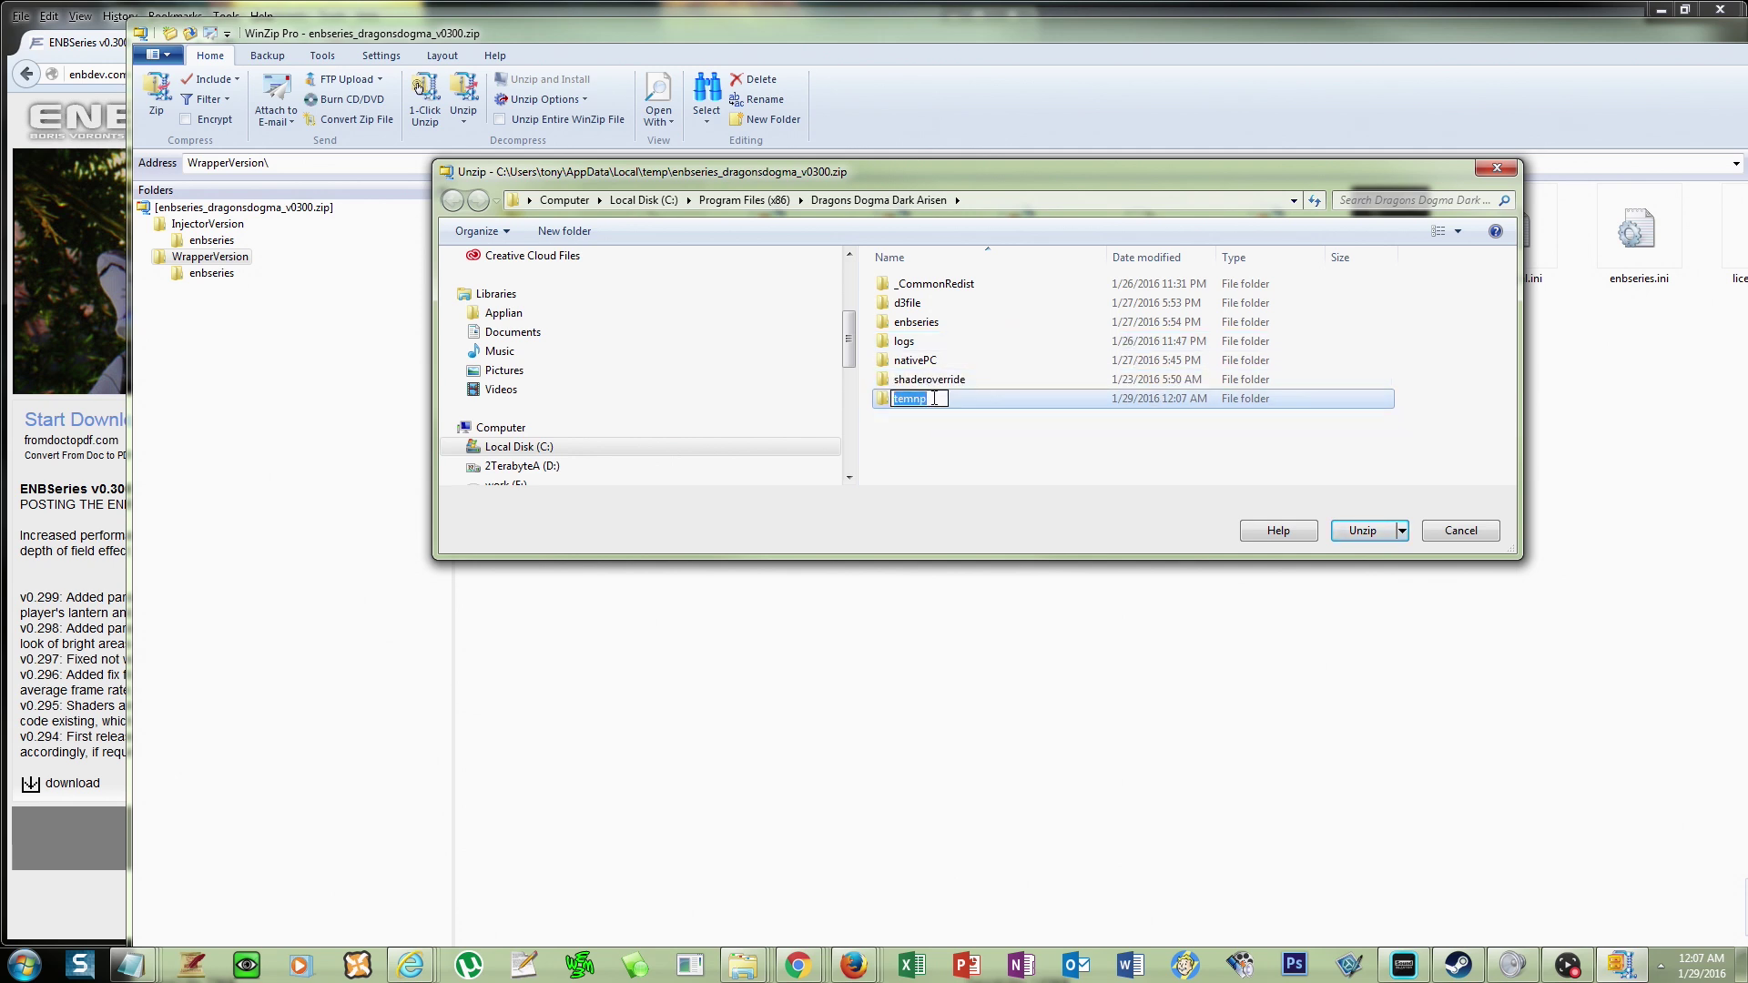
key("BackSpace")
key("BackSpace")
type("p")
key("Return")
double_click(932, 396)
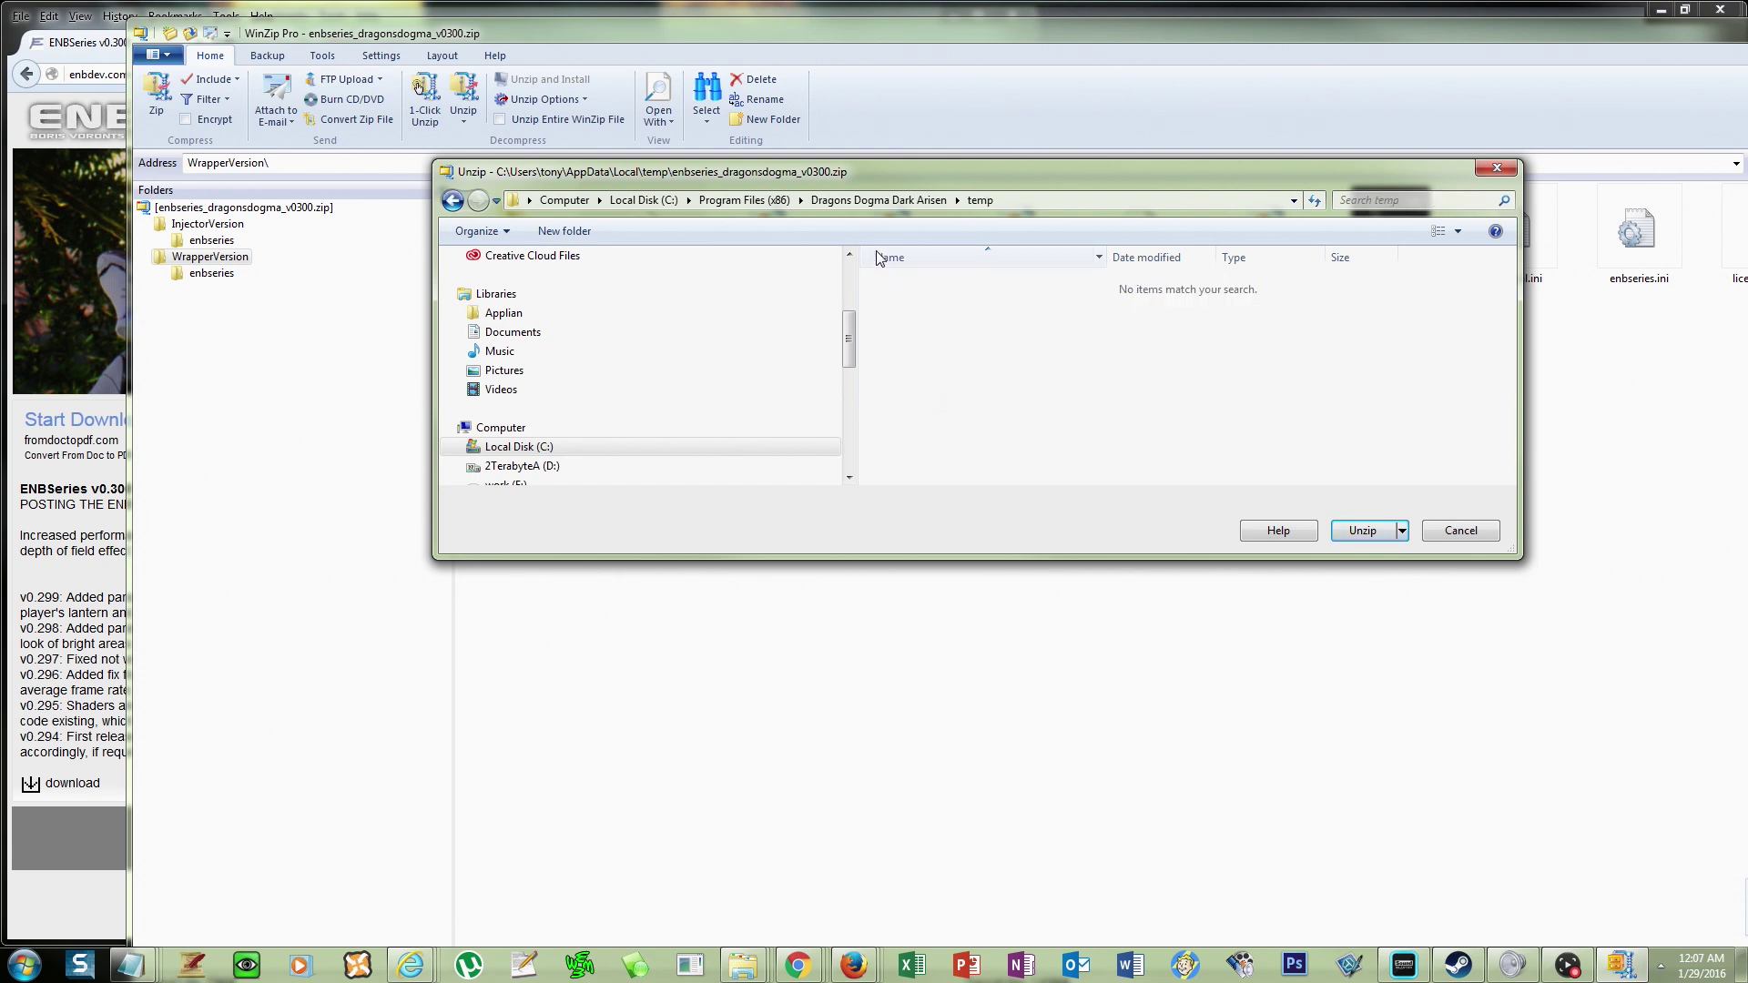
left_click(1352, 528)
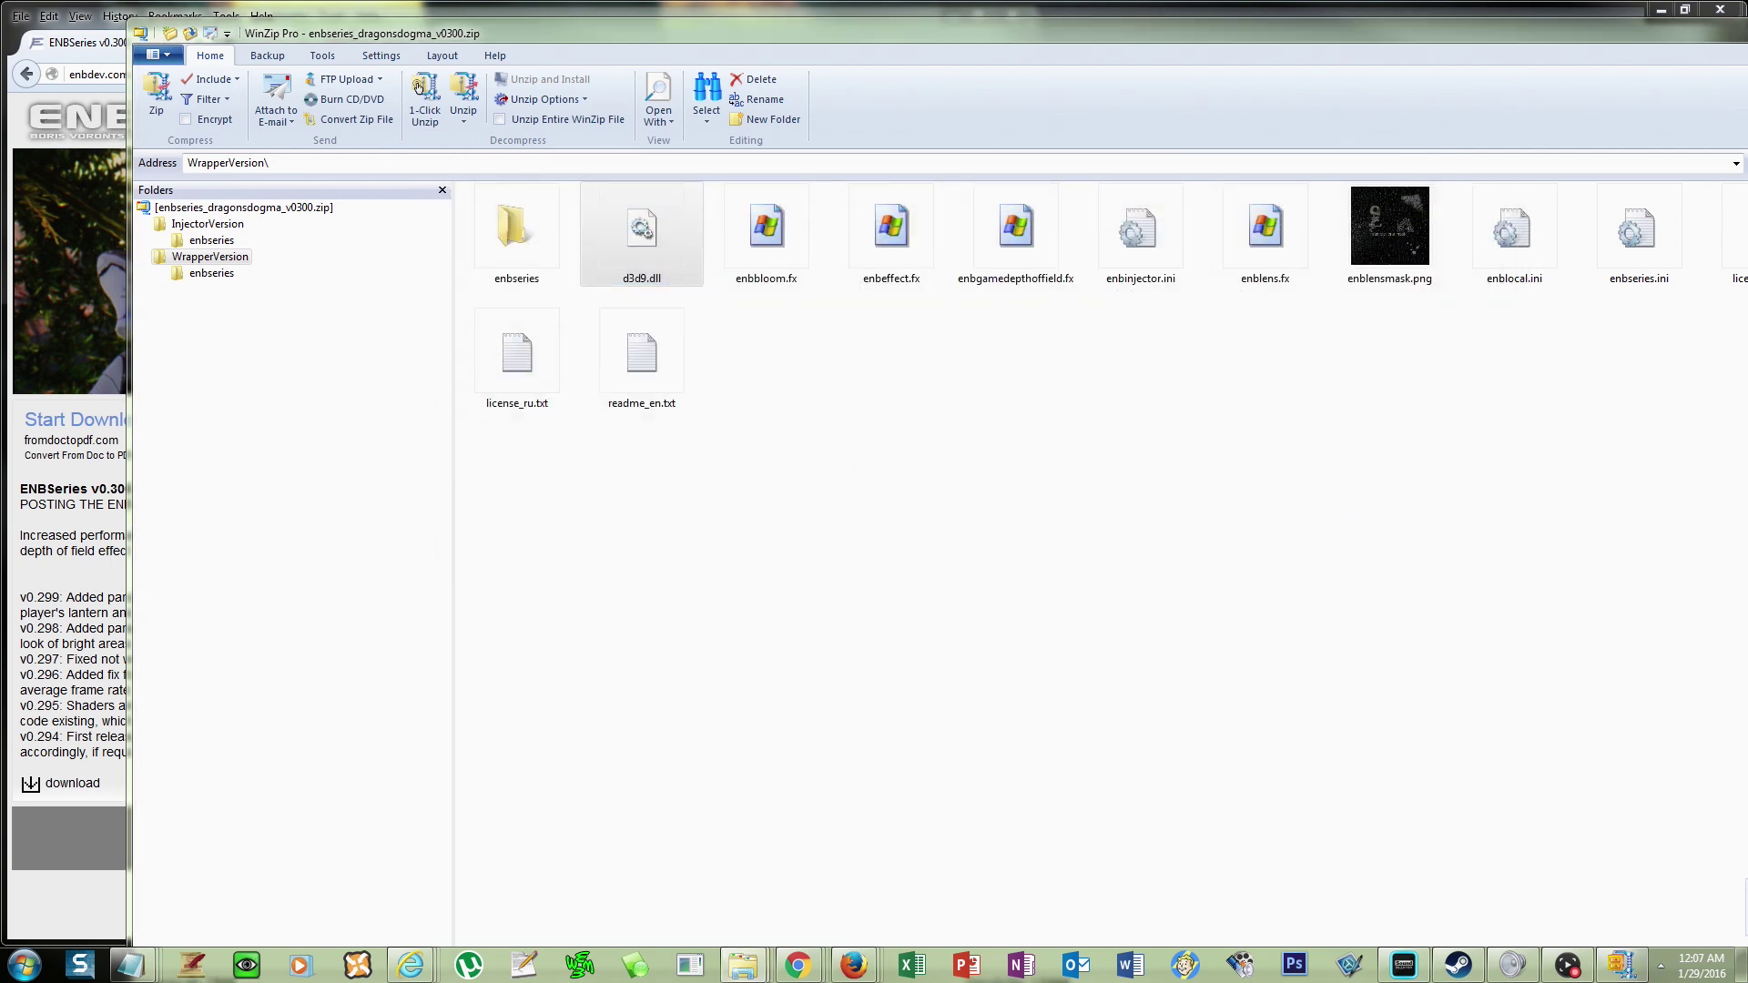
Bring the temp folder window into view and close WinZip.
left_click_drag(801, 95, 1353, 105)
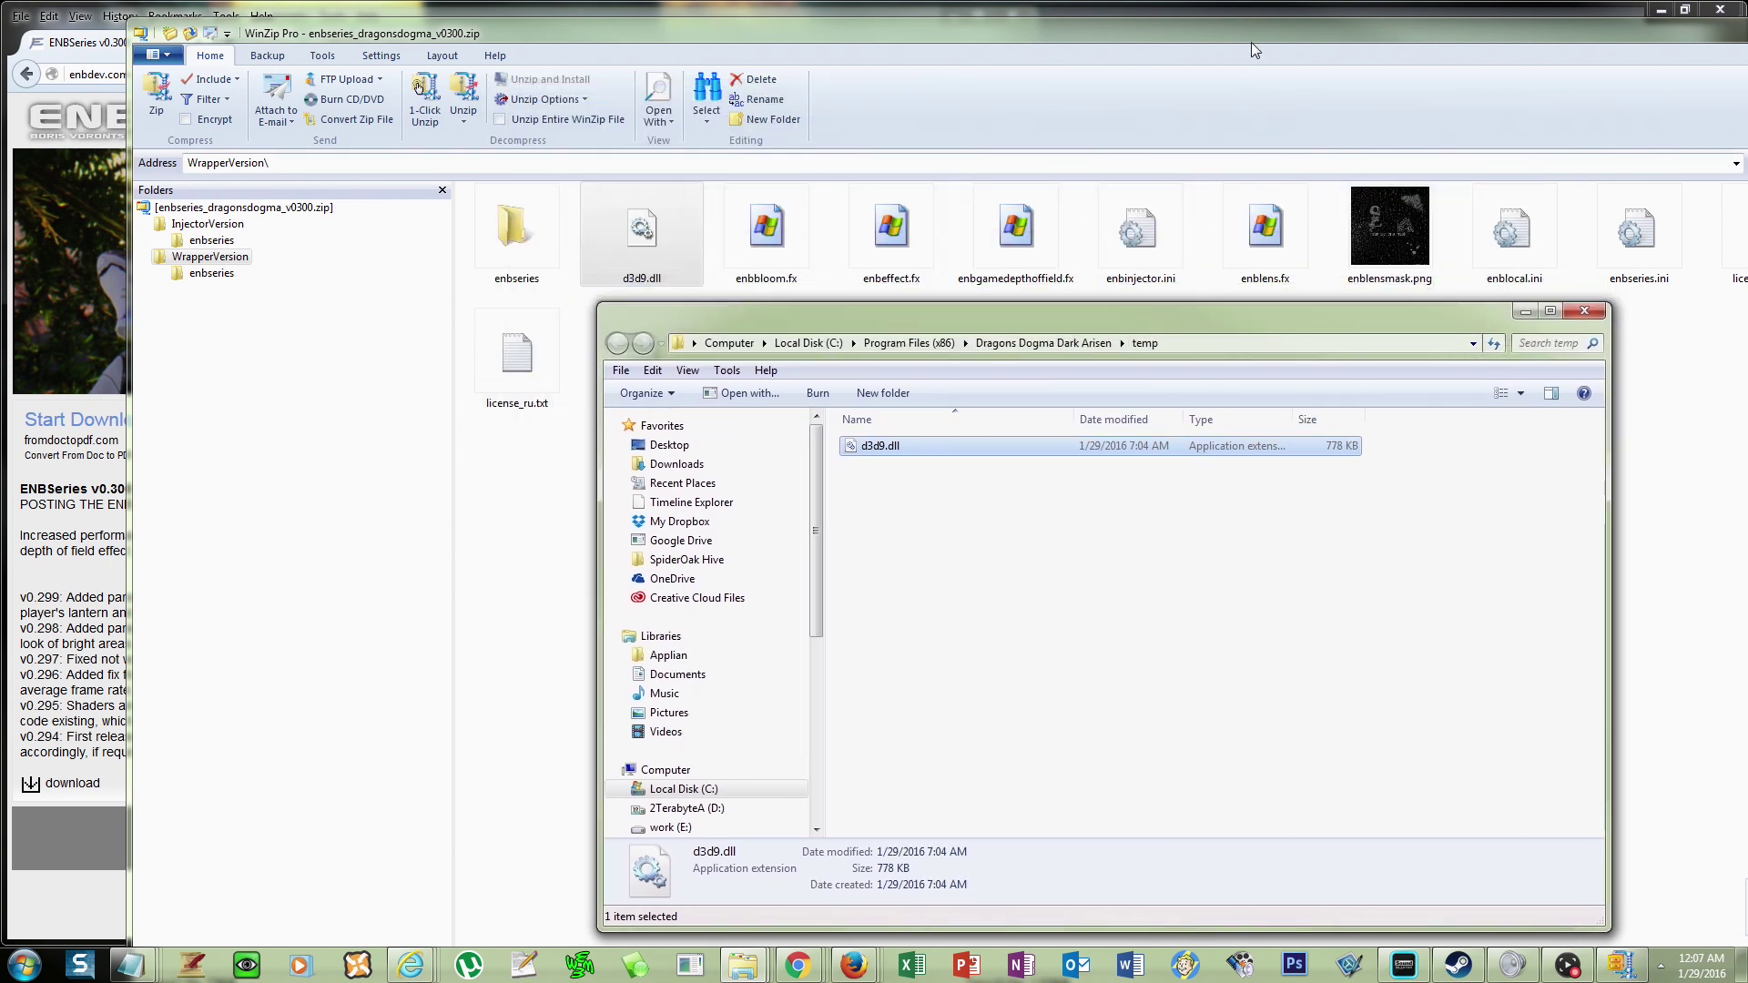
left_click(1162, 50)
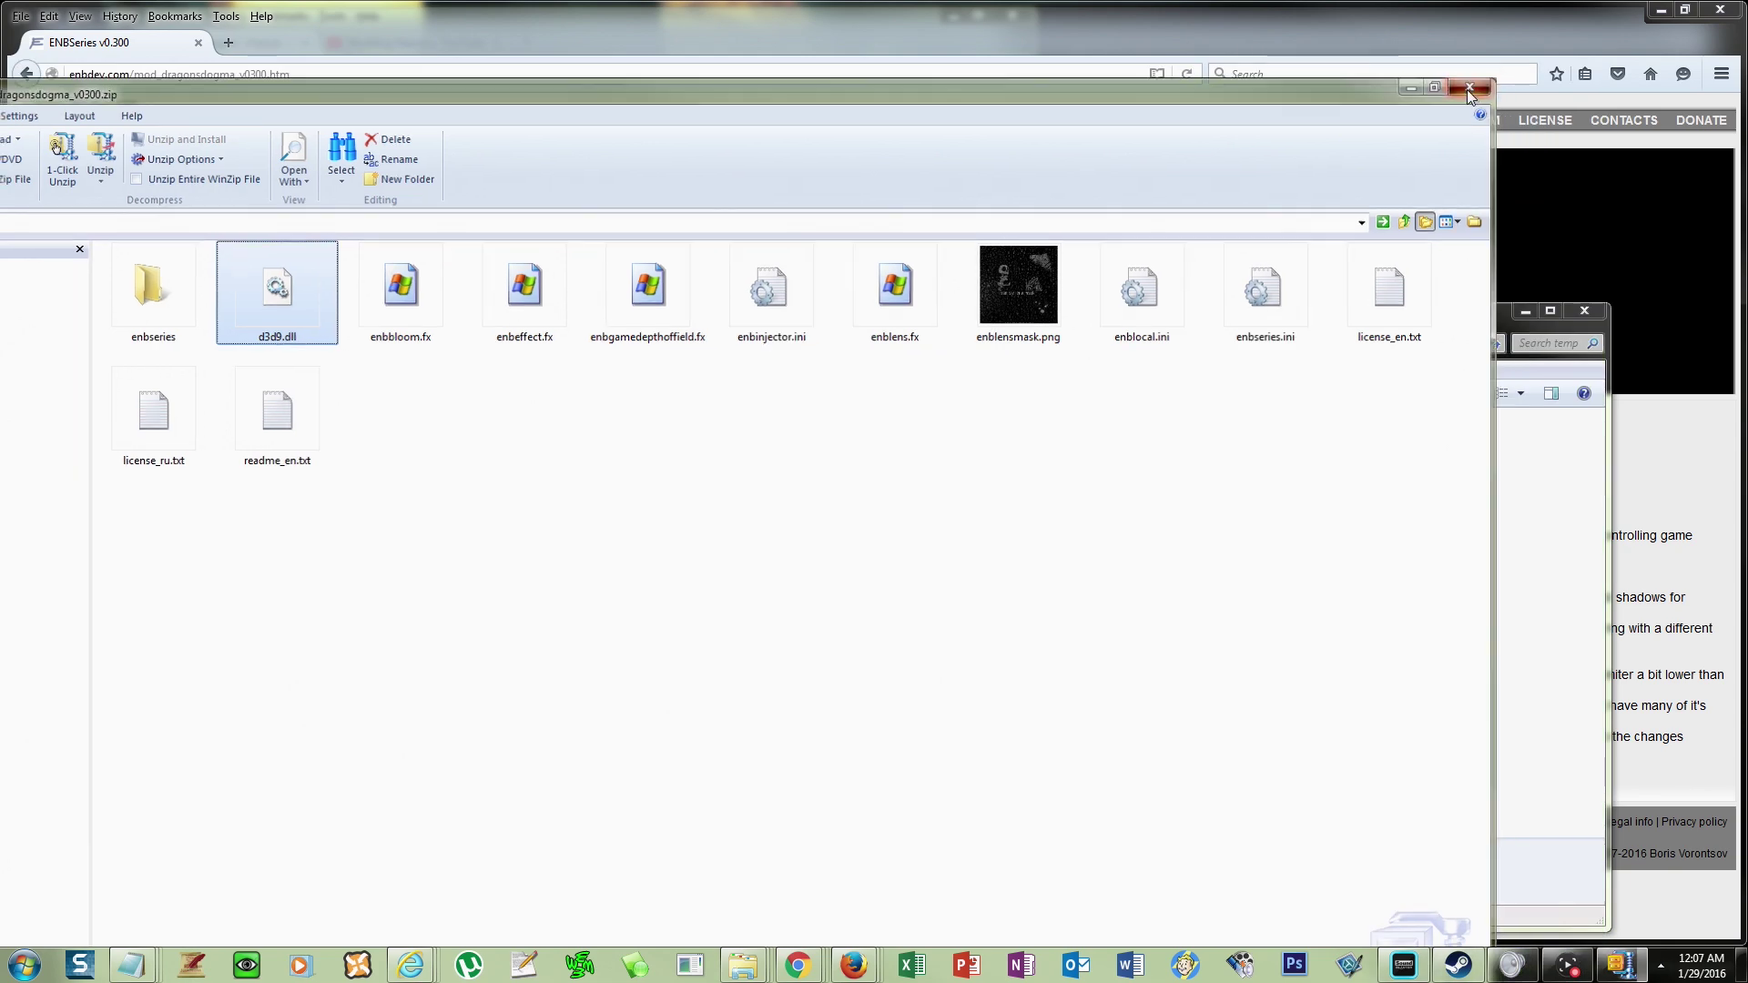
left_click(1489, 37)
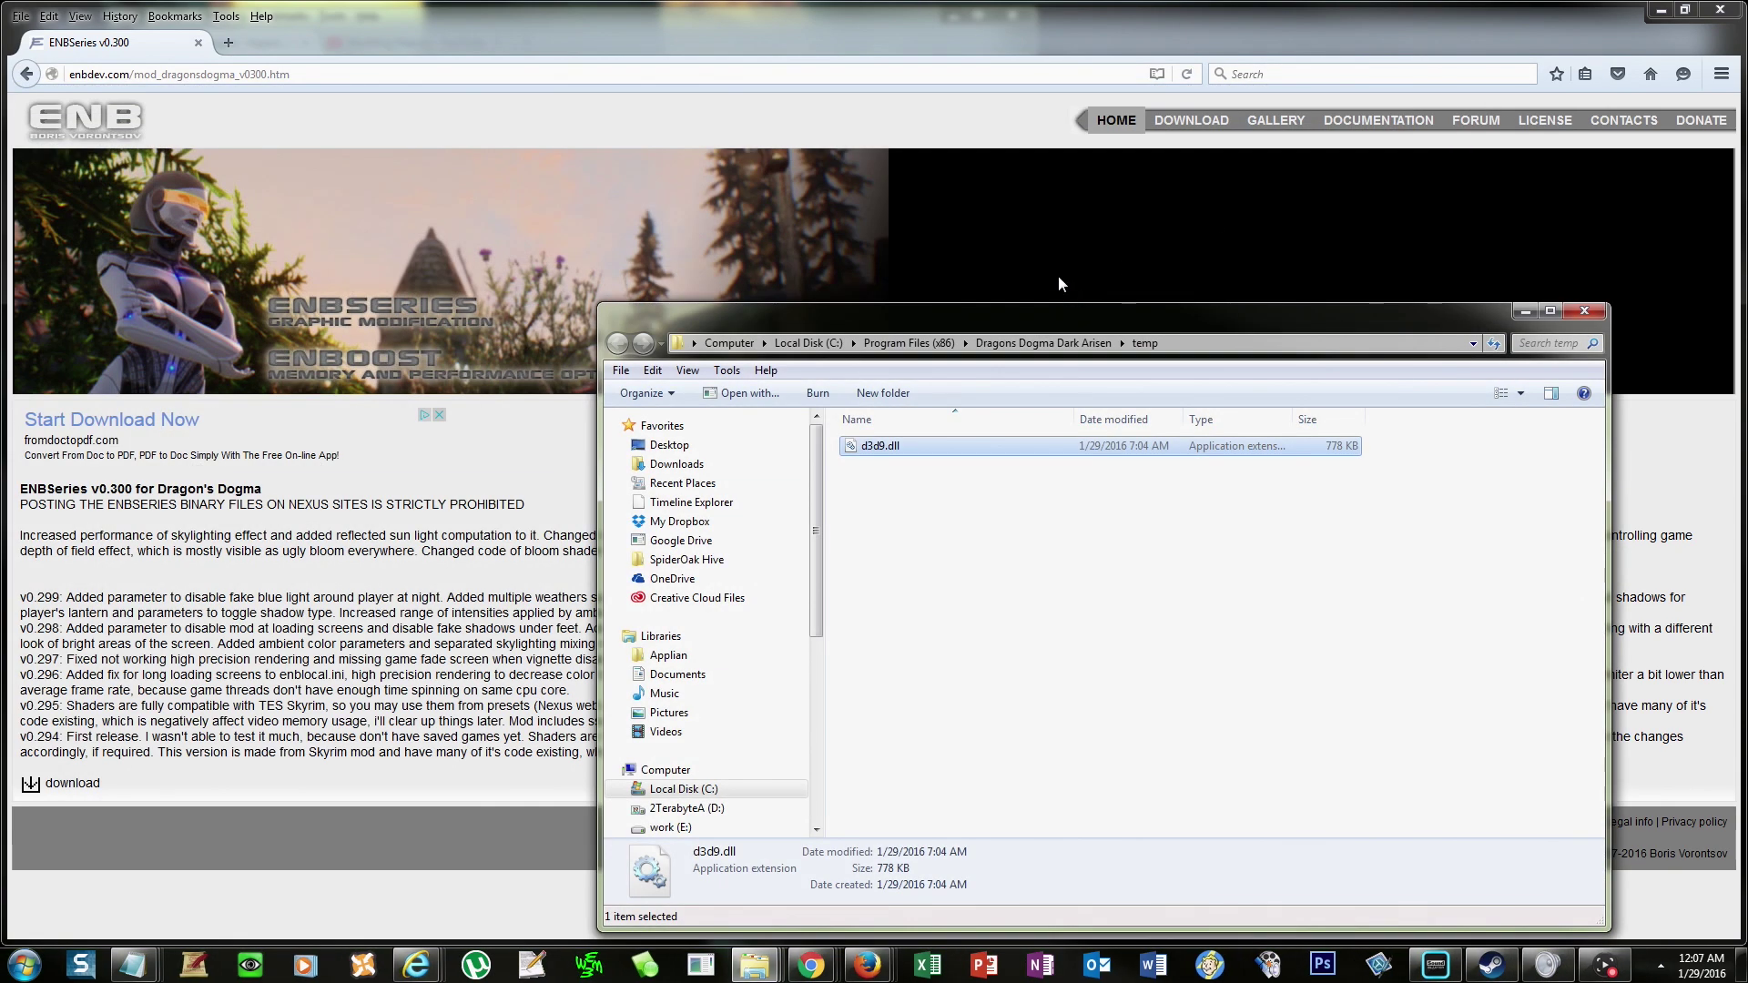
Return the browser to the EnVision ENB page, minimize it, and select d3d9.dll in temp.
left_click(30, 80)
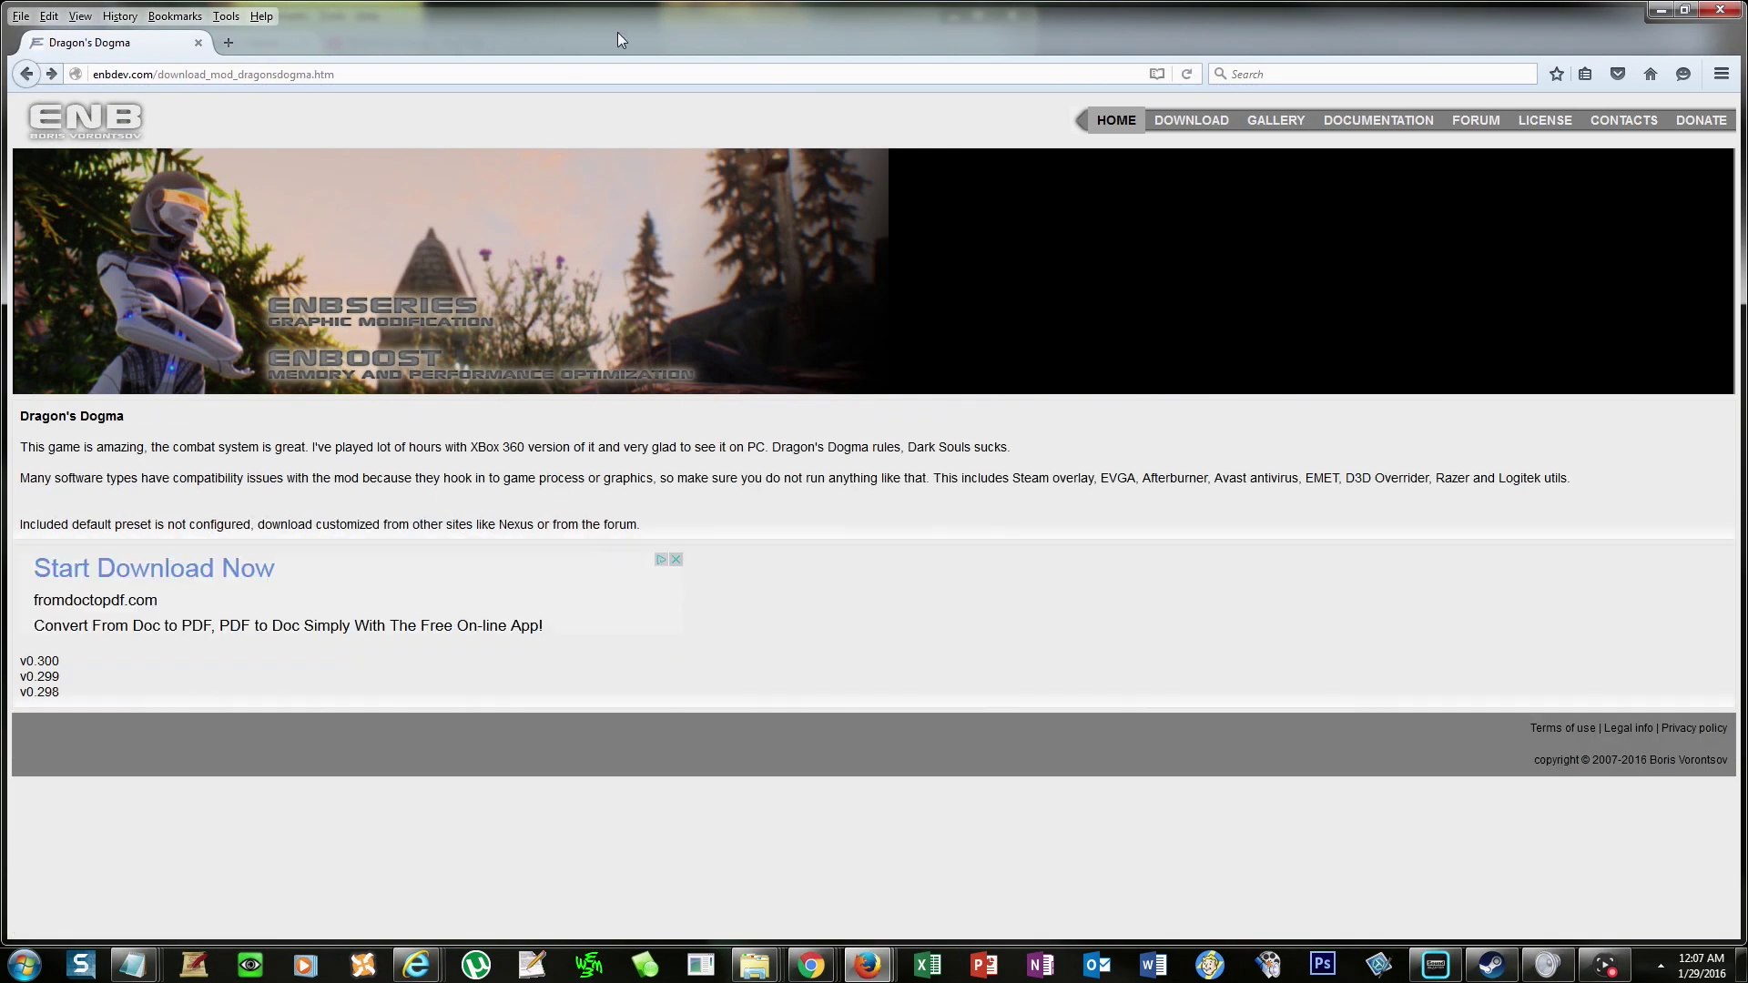
mouse_move(623, 32)
left_mouse_down()
mouse_move(853, 121)
mouse_move(869, 100)
left_mouse_up()
left_click(270, 146)
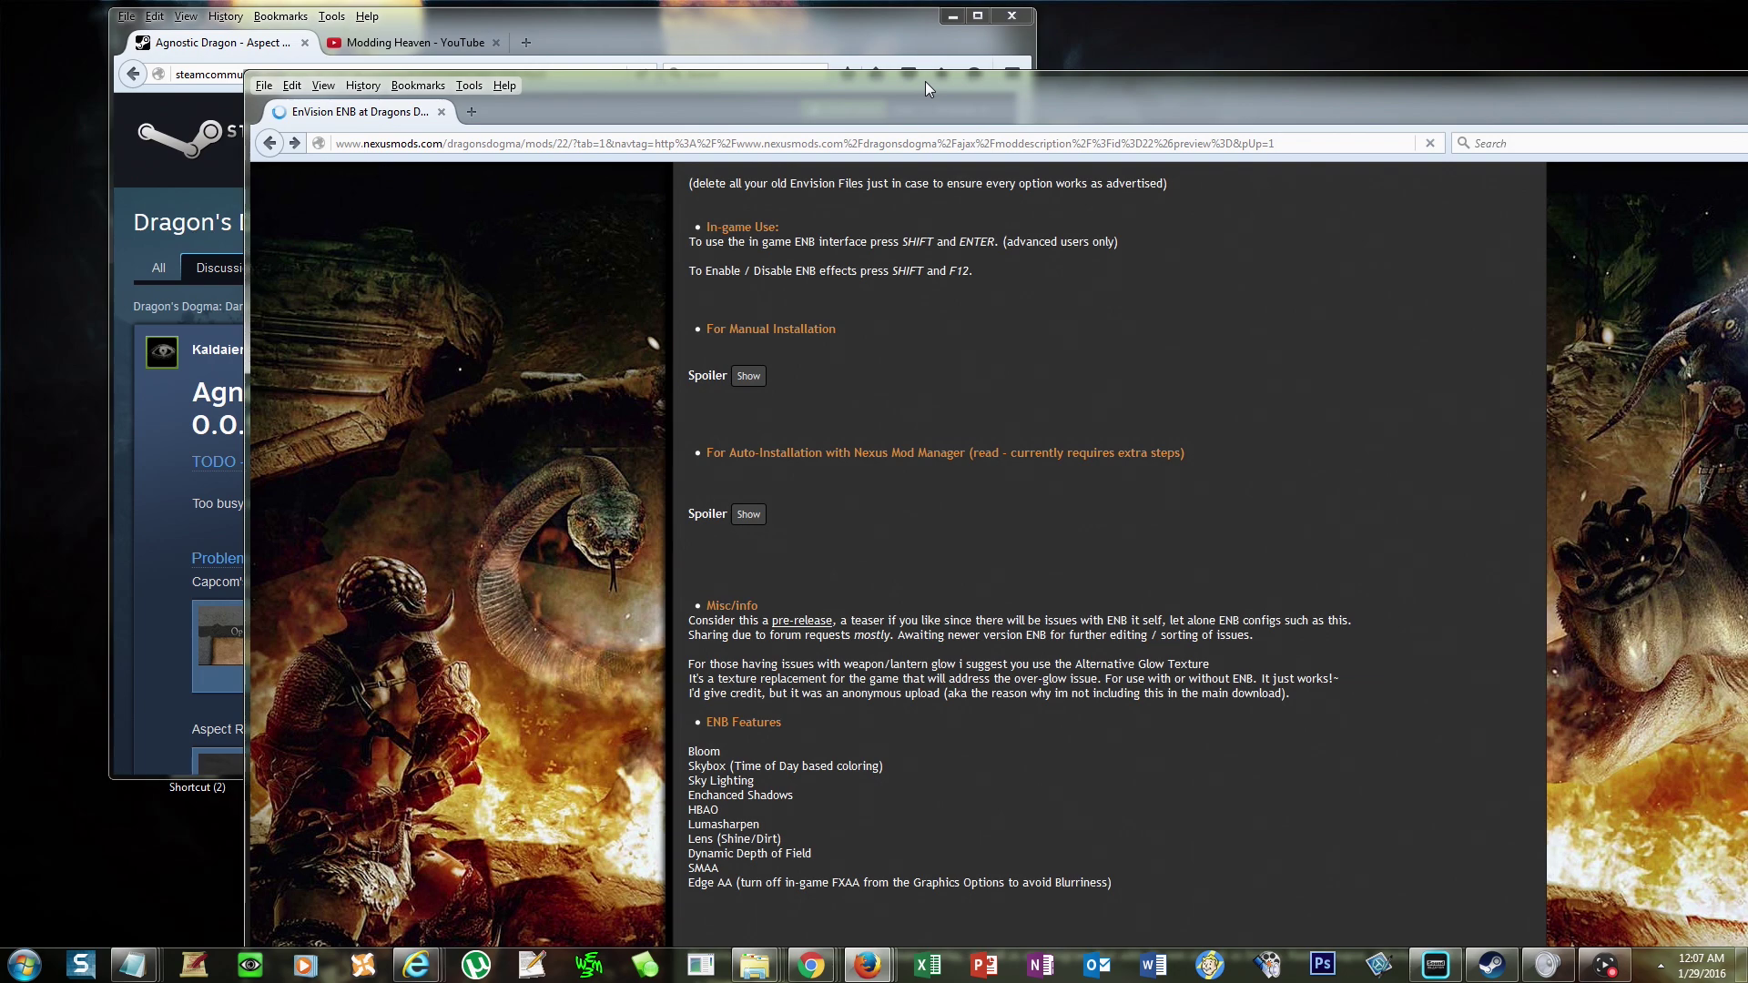
mouse_move(931, 80)
left_mouse_down()
mouse_move(908, 84)
mouse_move(941, 50)
left_mouse_up()
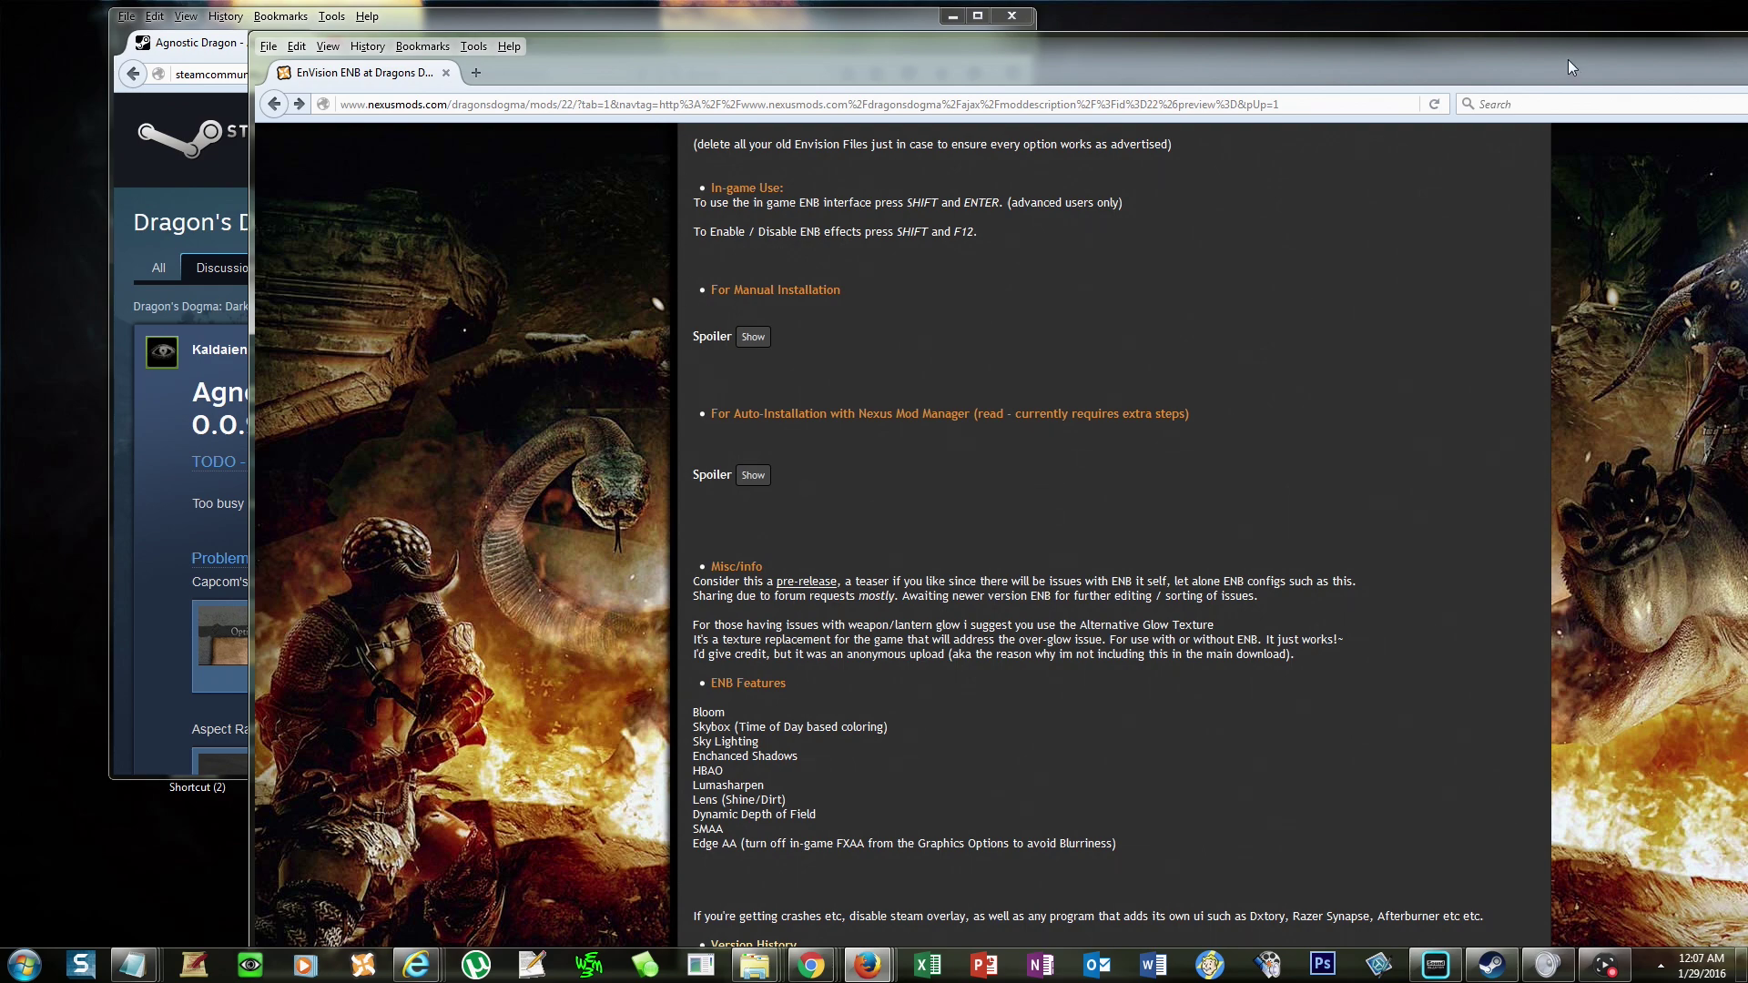
left_click_drag(940, 49, 778, 79)
left_click(1737, 71)
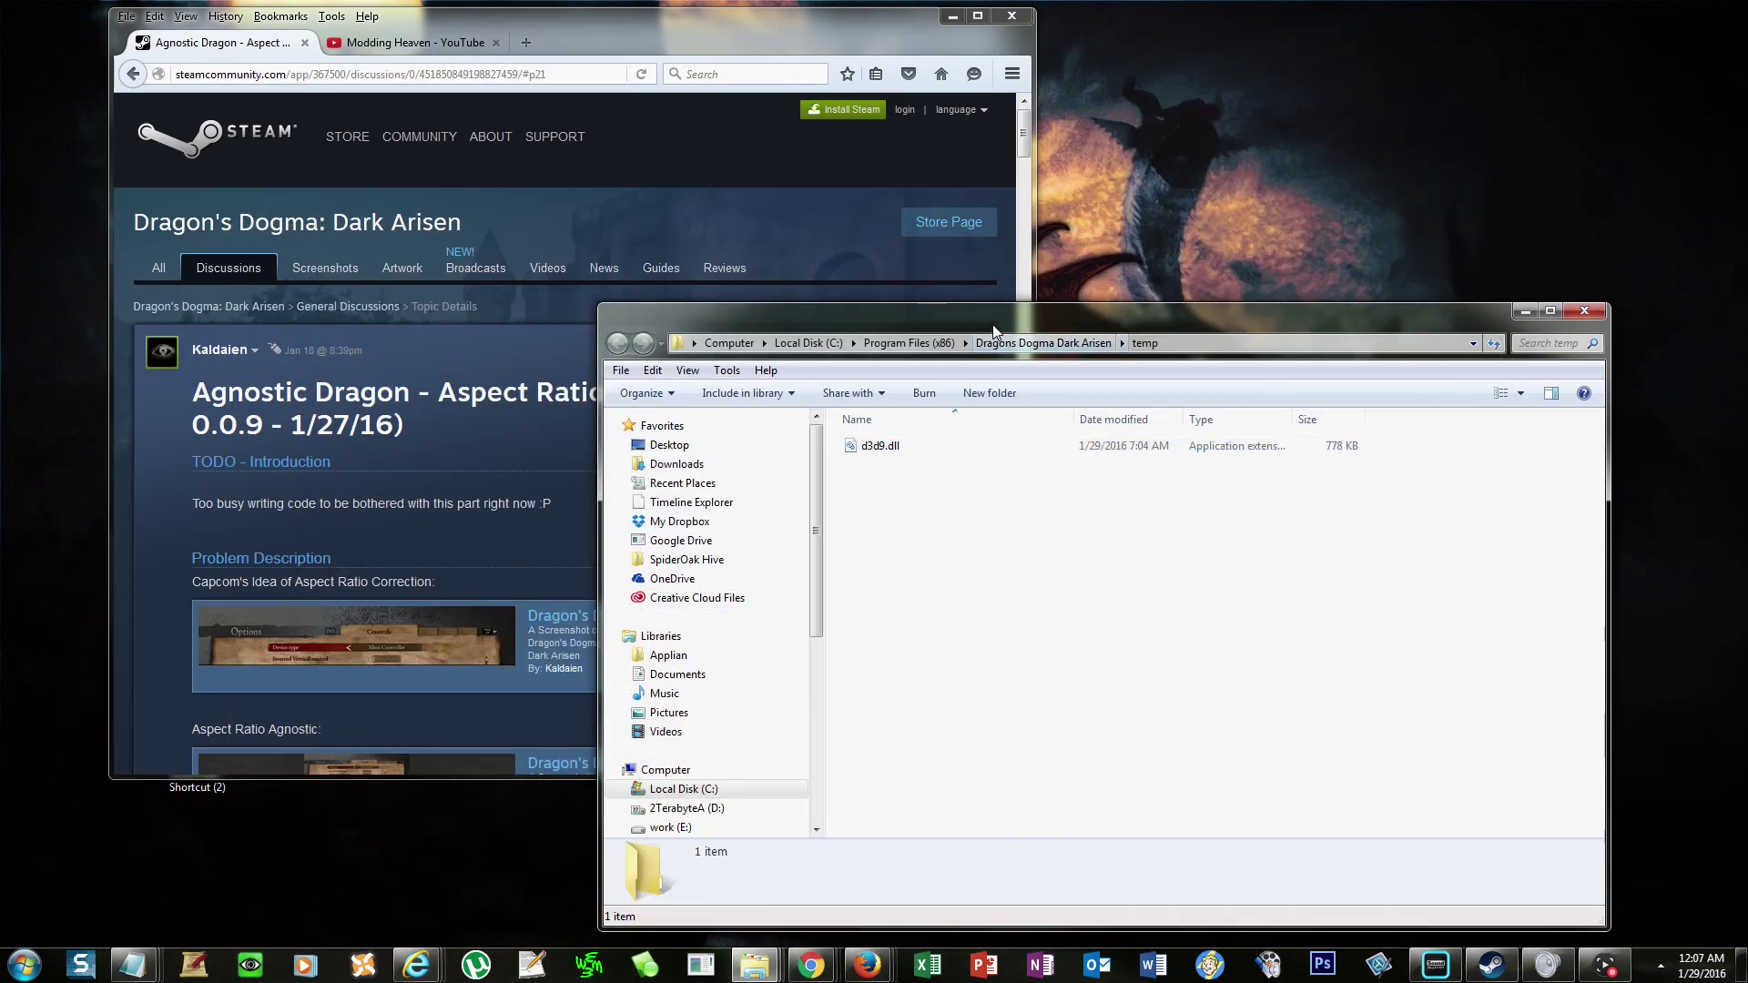
left_click_drag(983, 319, 1001, 184)
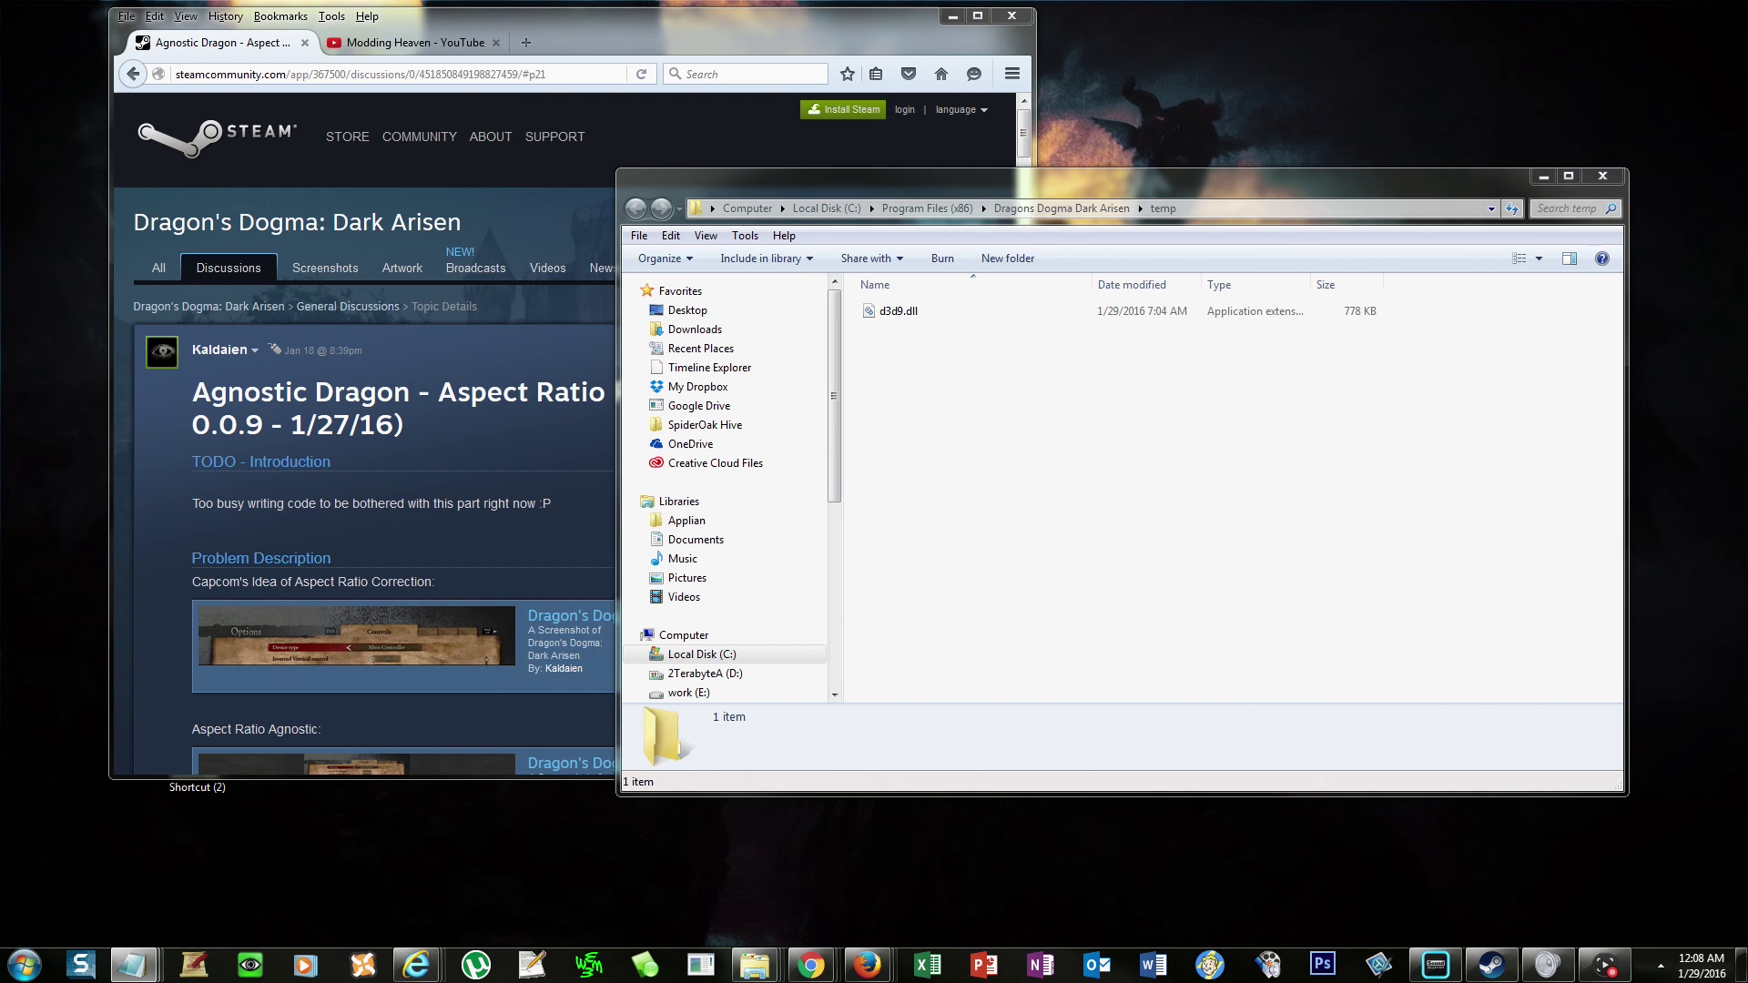
left_click(898, 319)
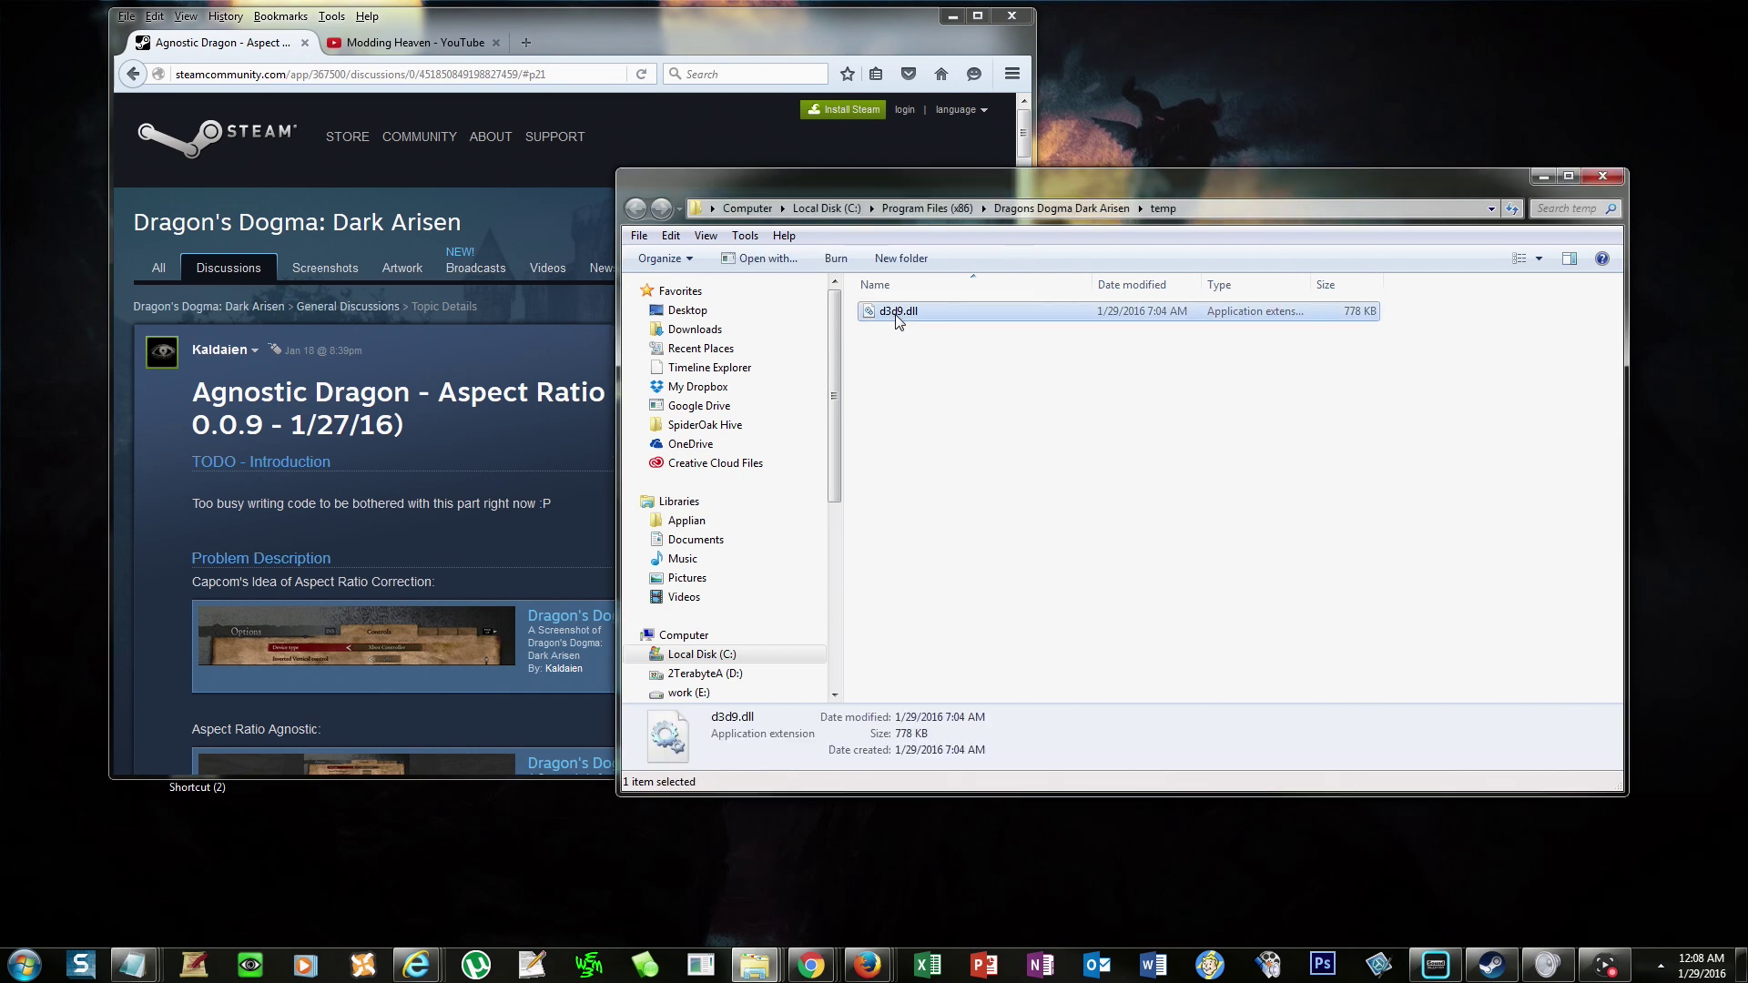
Rename the extracted d3d9.dll to enbseries.dll.
left_click(897, 314)
right_click(895, 315)
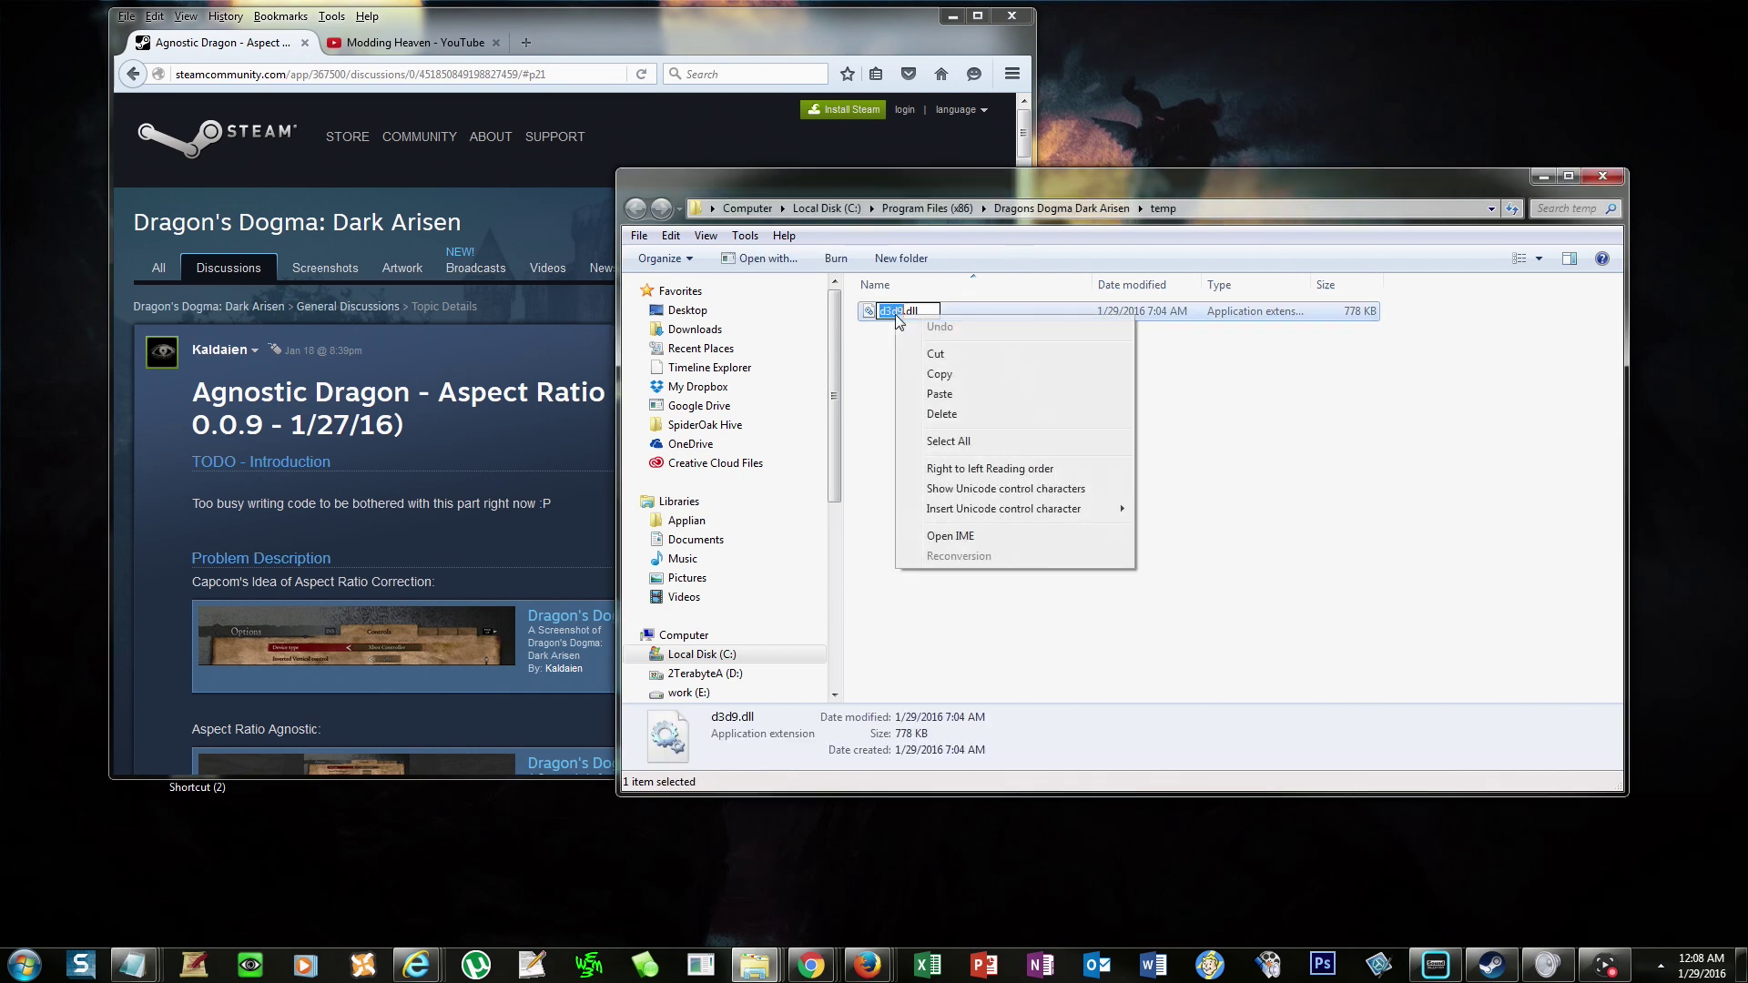
left_click(943, 397)
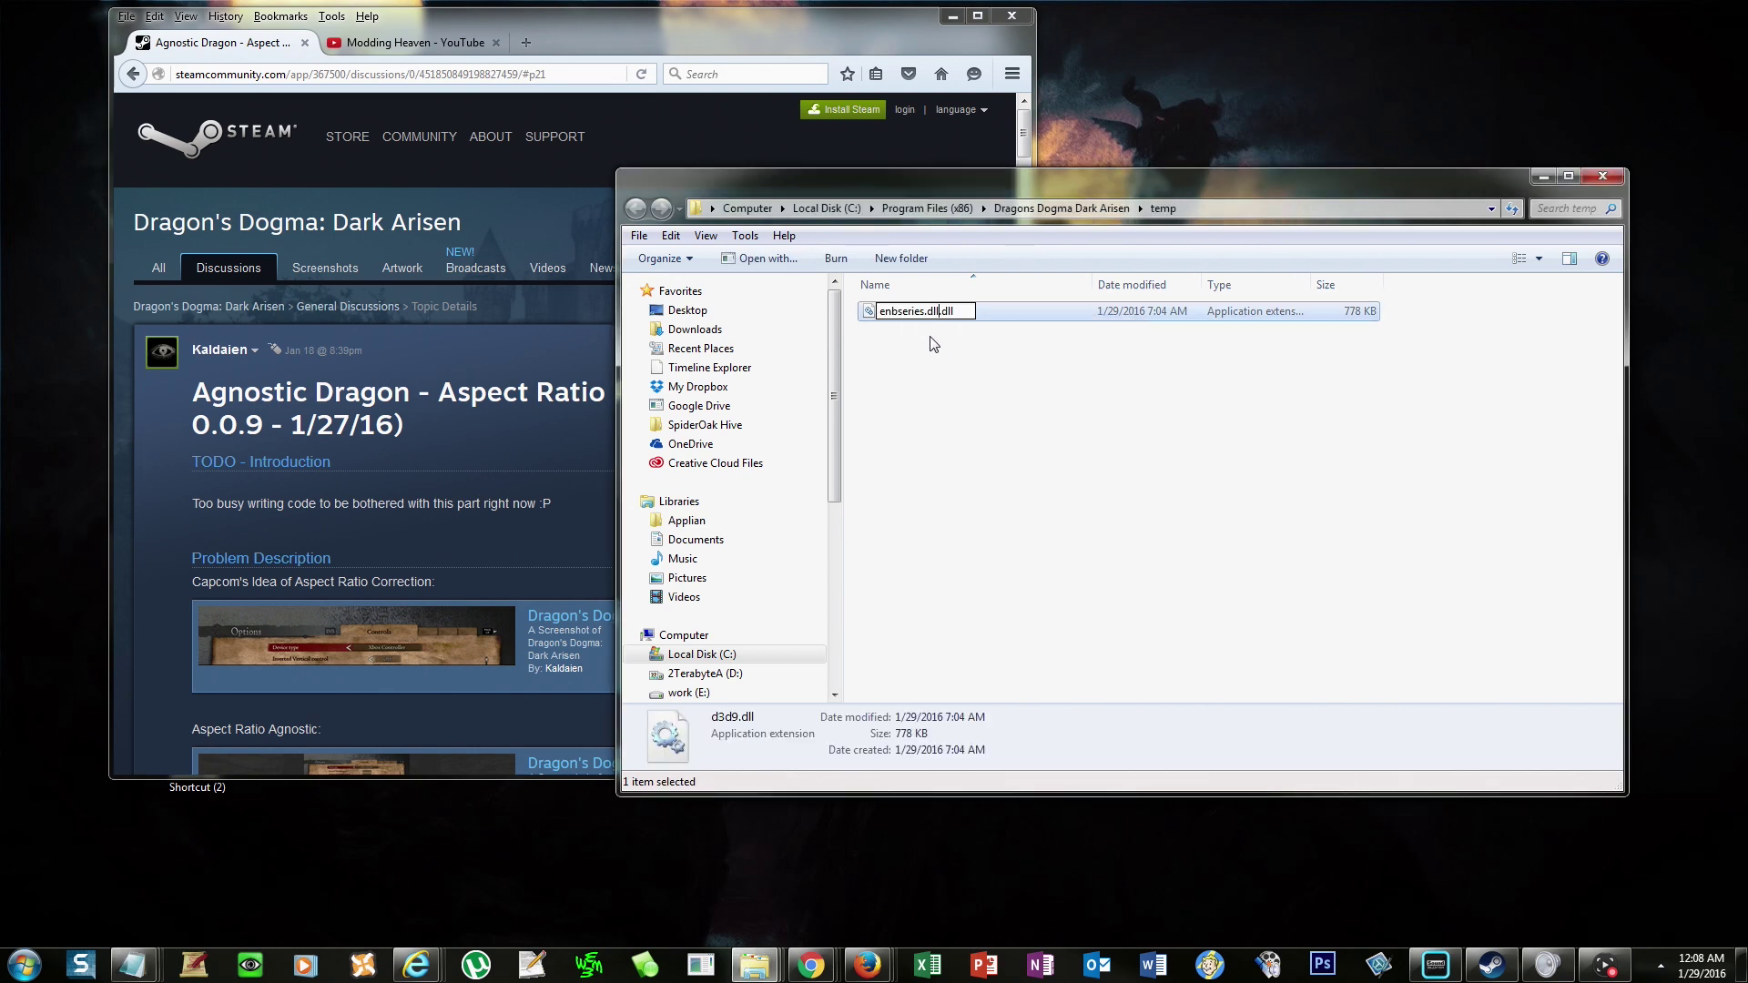
key("Delete")
key("Delete")
key("Delete")
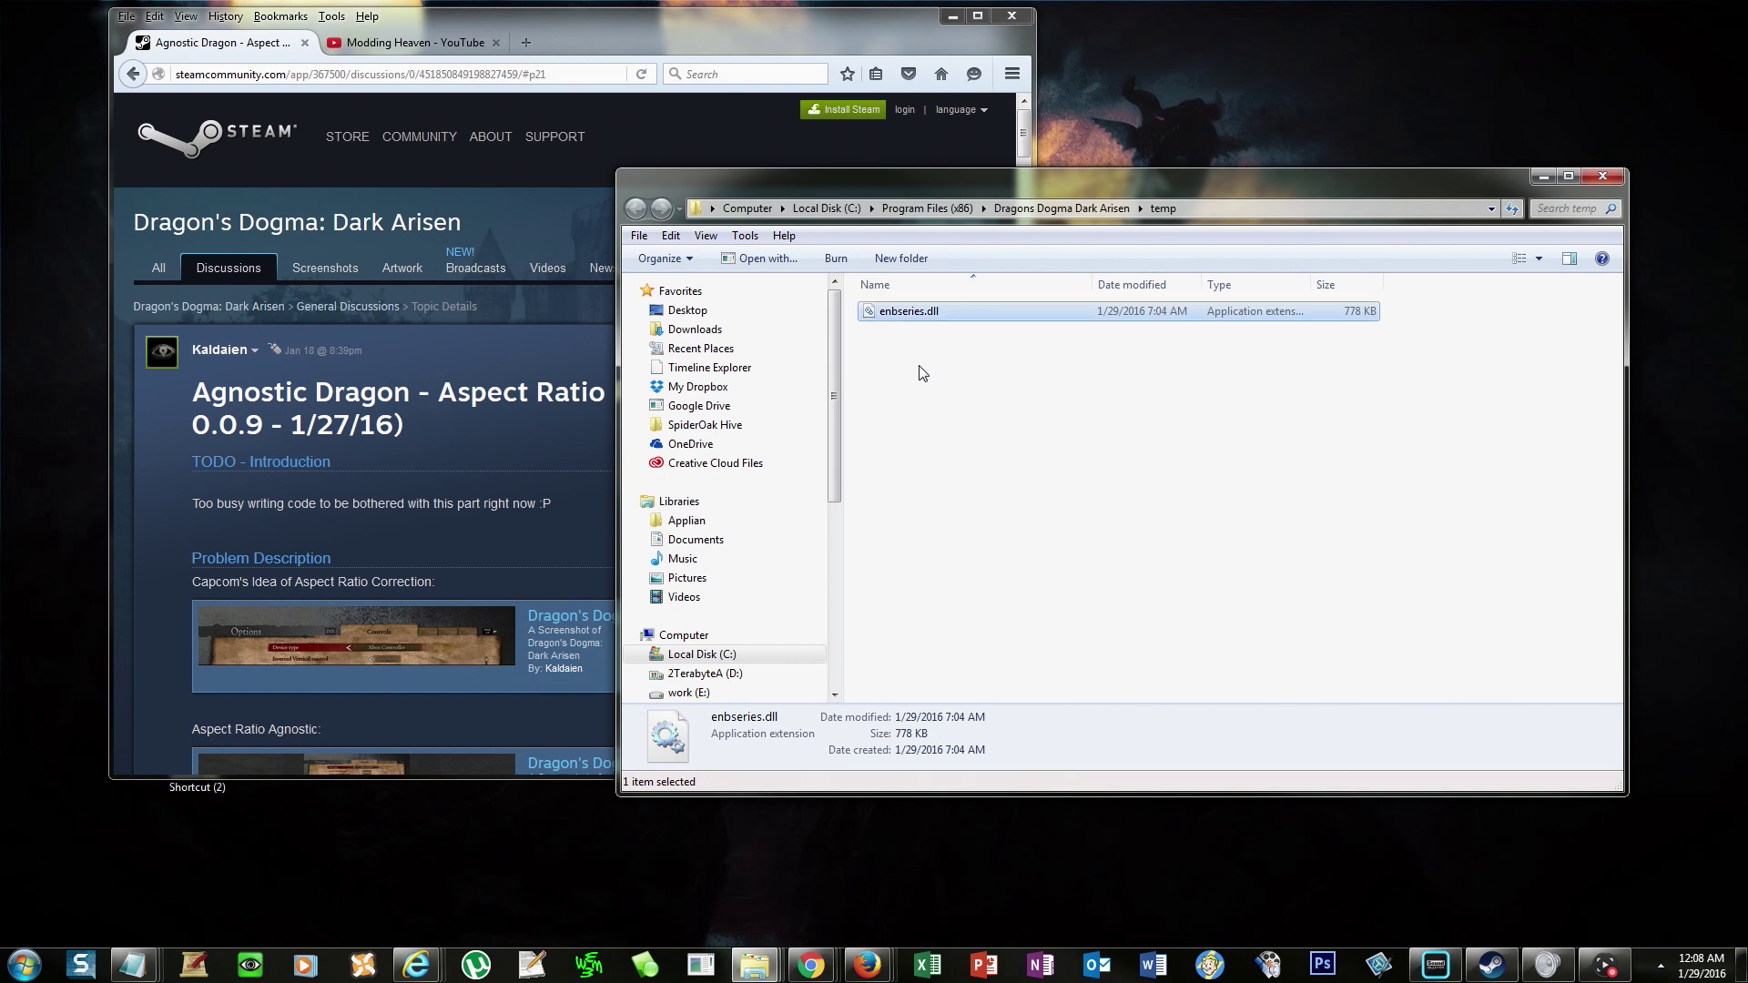
key("Return")
Copy enbseries.dll into the Dragons Dogma Dark Arisen folder, replacing the existing file.
right_click(911, 315)
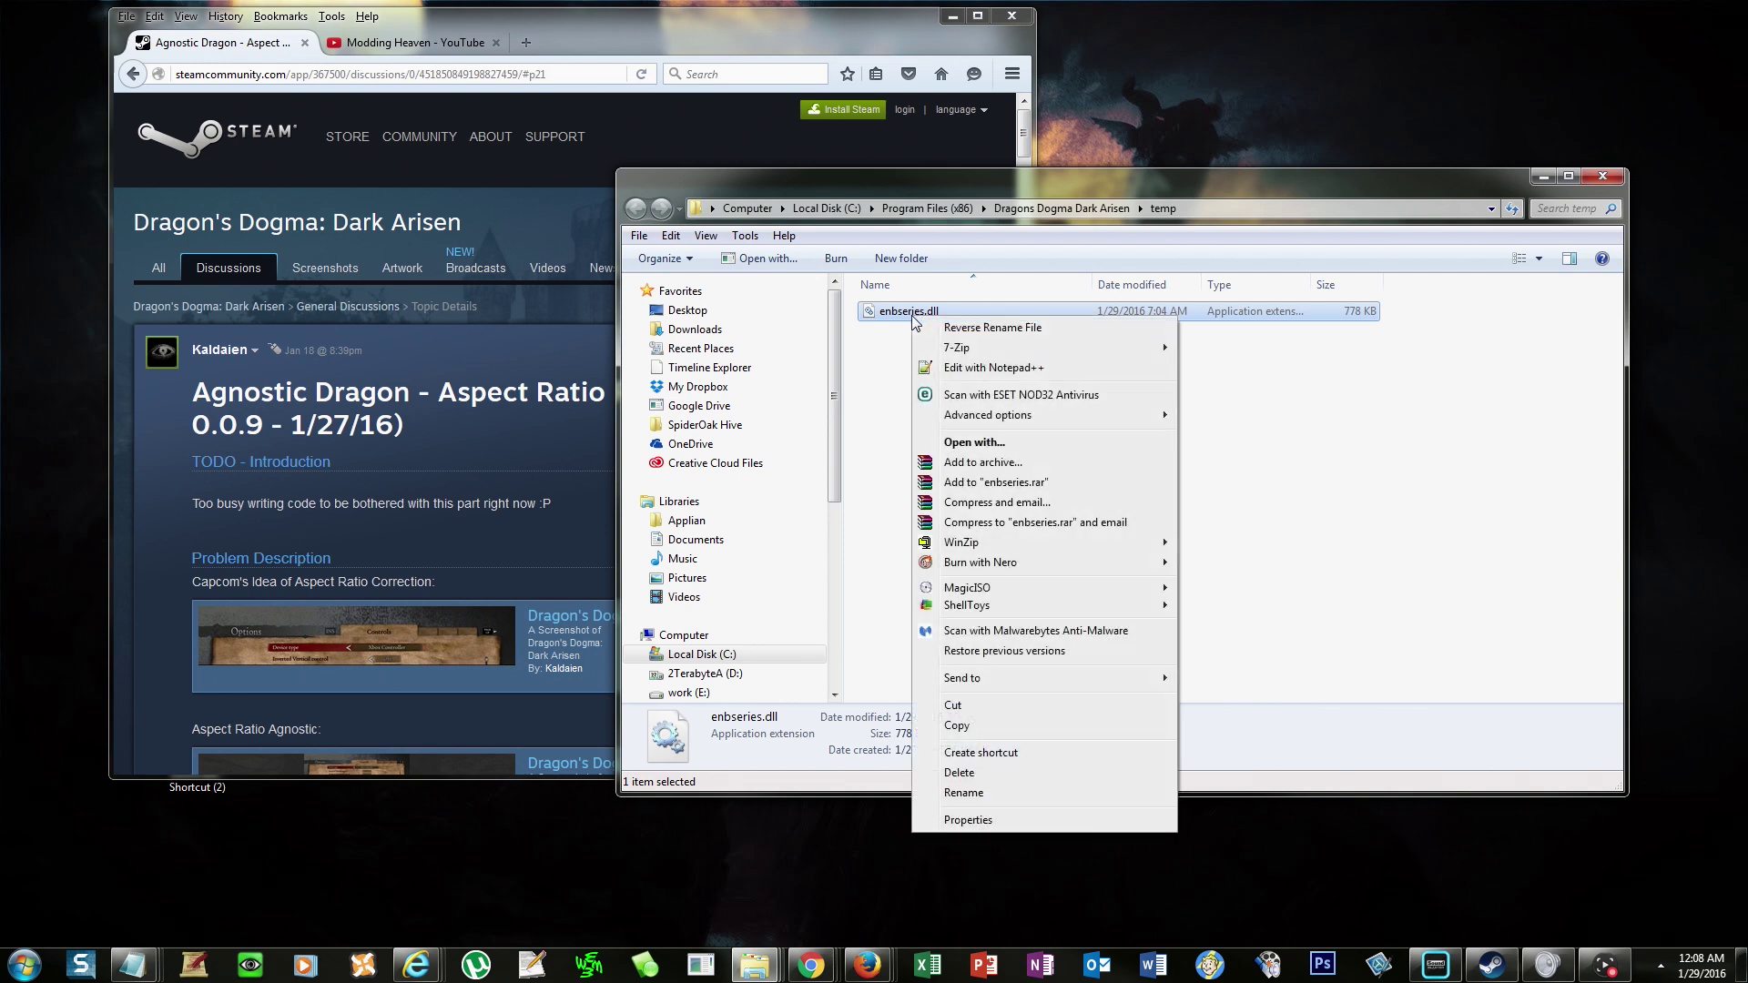
left_click(977, 725)
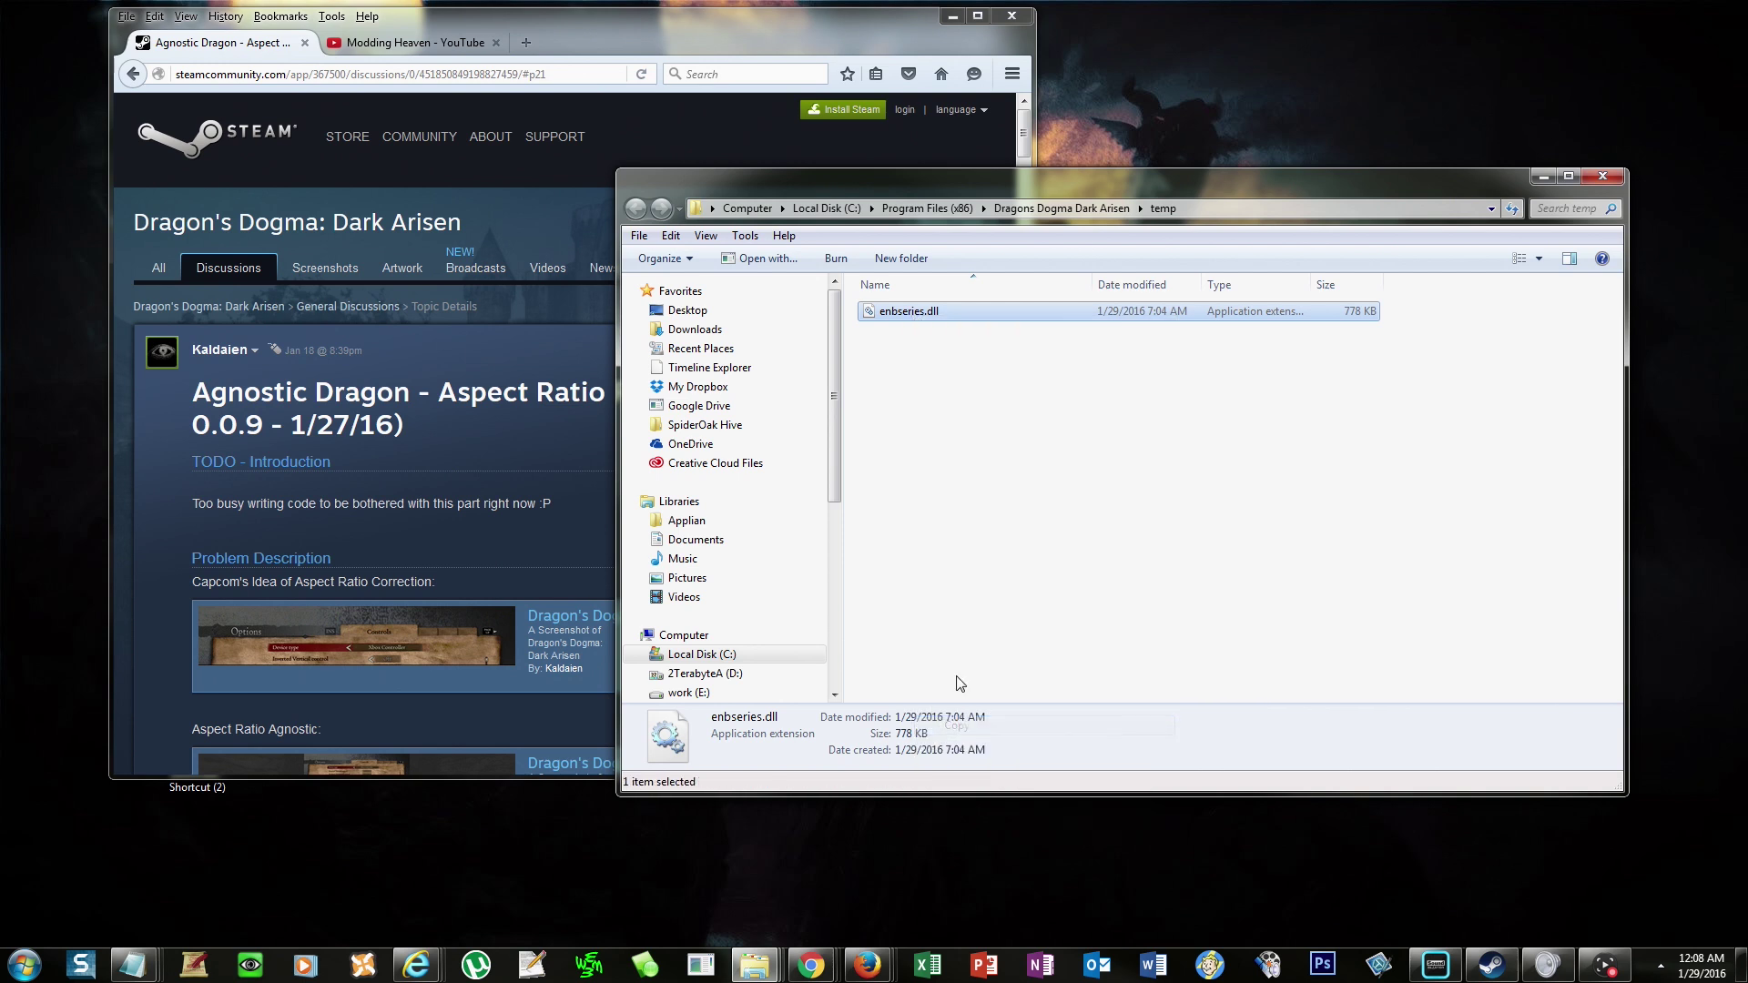
left_click(1081, 213)
scroll(1033, 599, "down", 3)
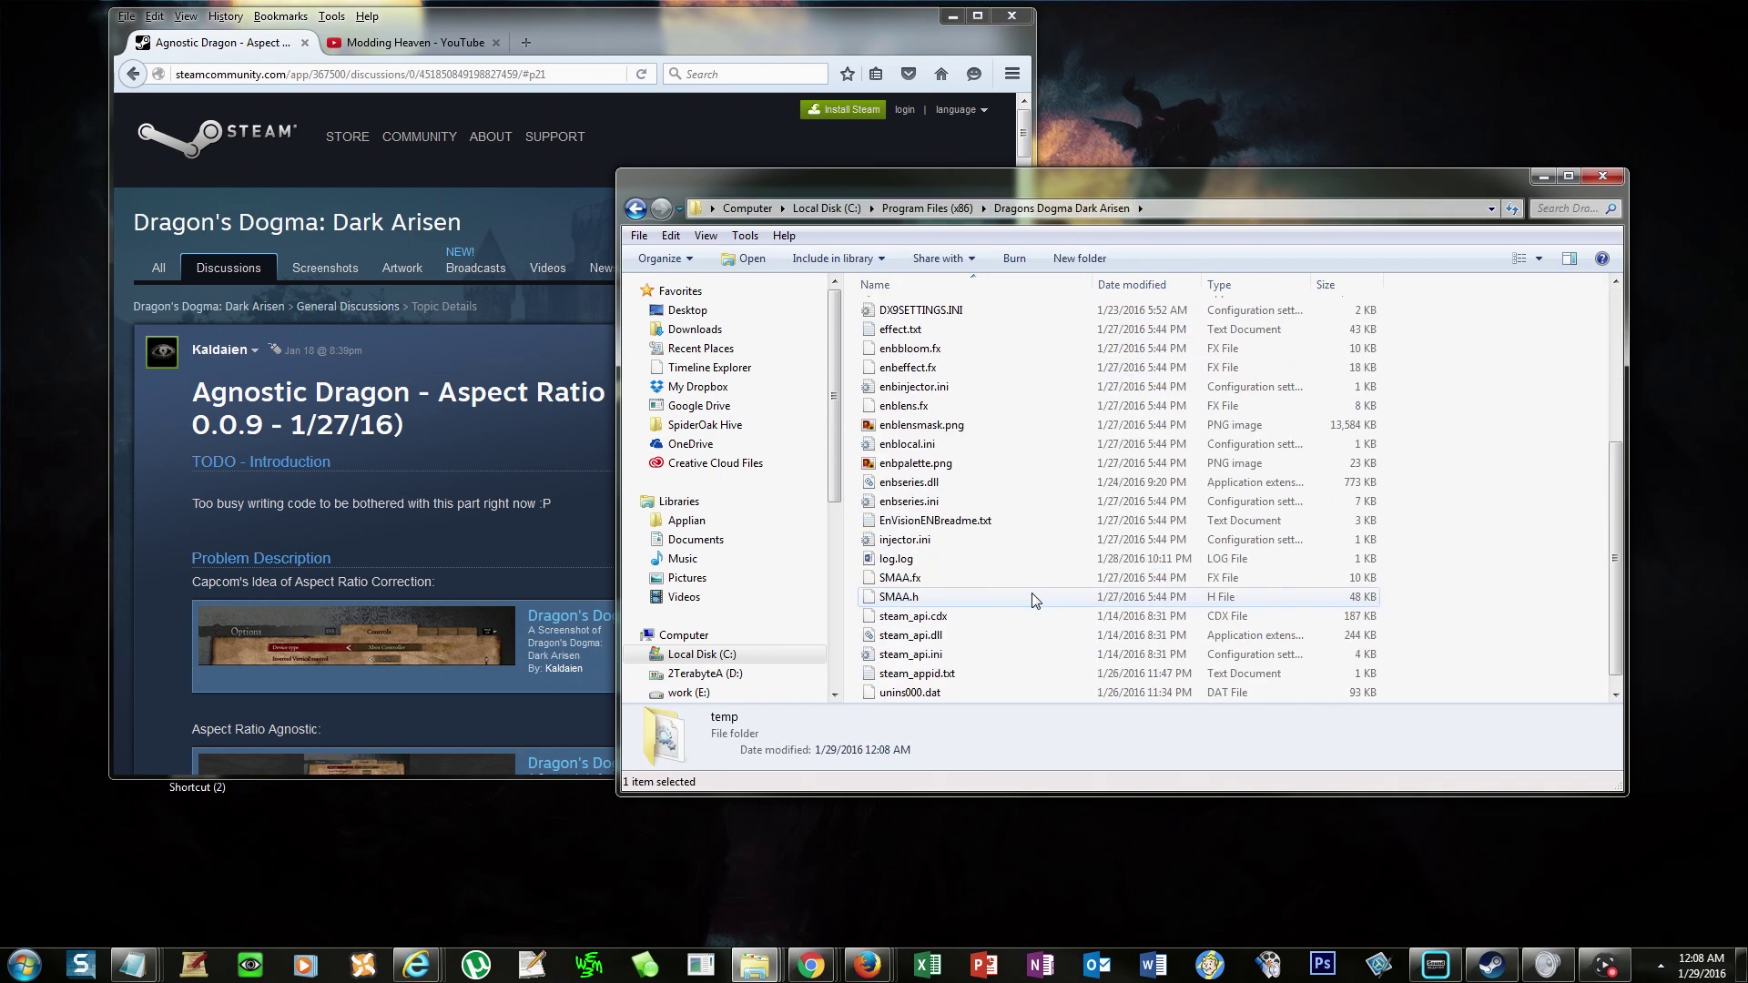
scroll(1035, 600, "down", 1)
right_click(1044, 560)
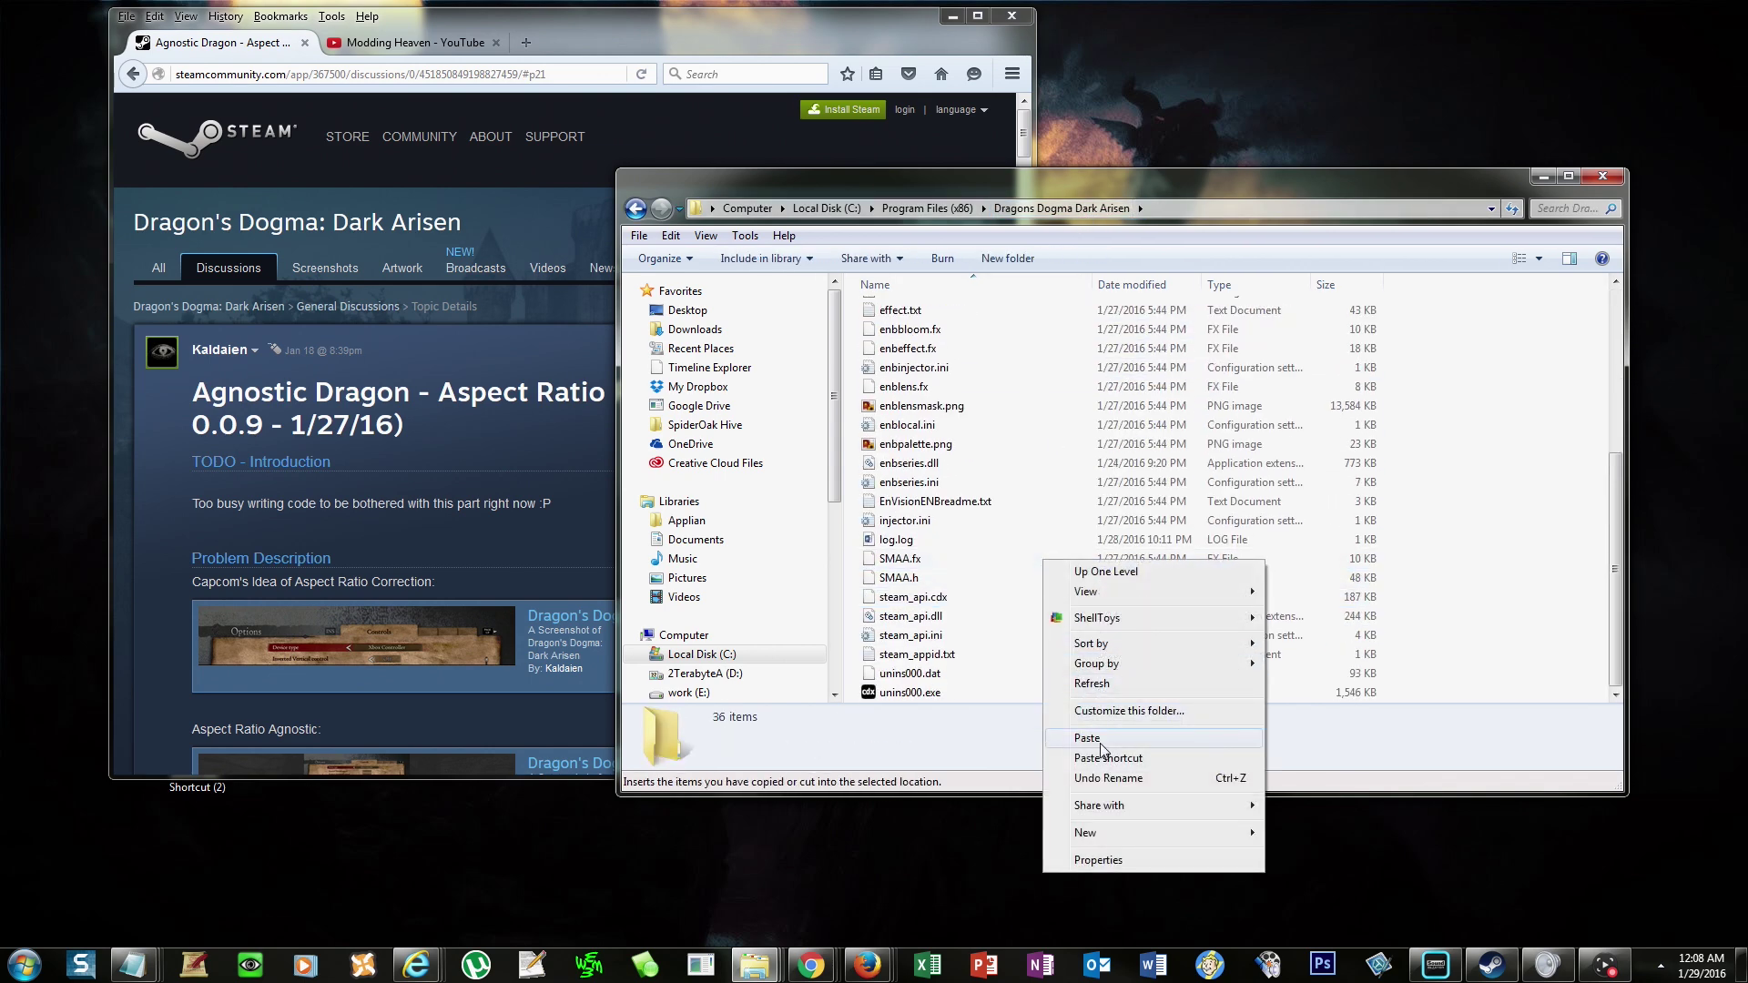
left_click(1101, 742)
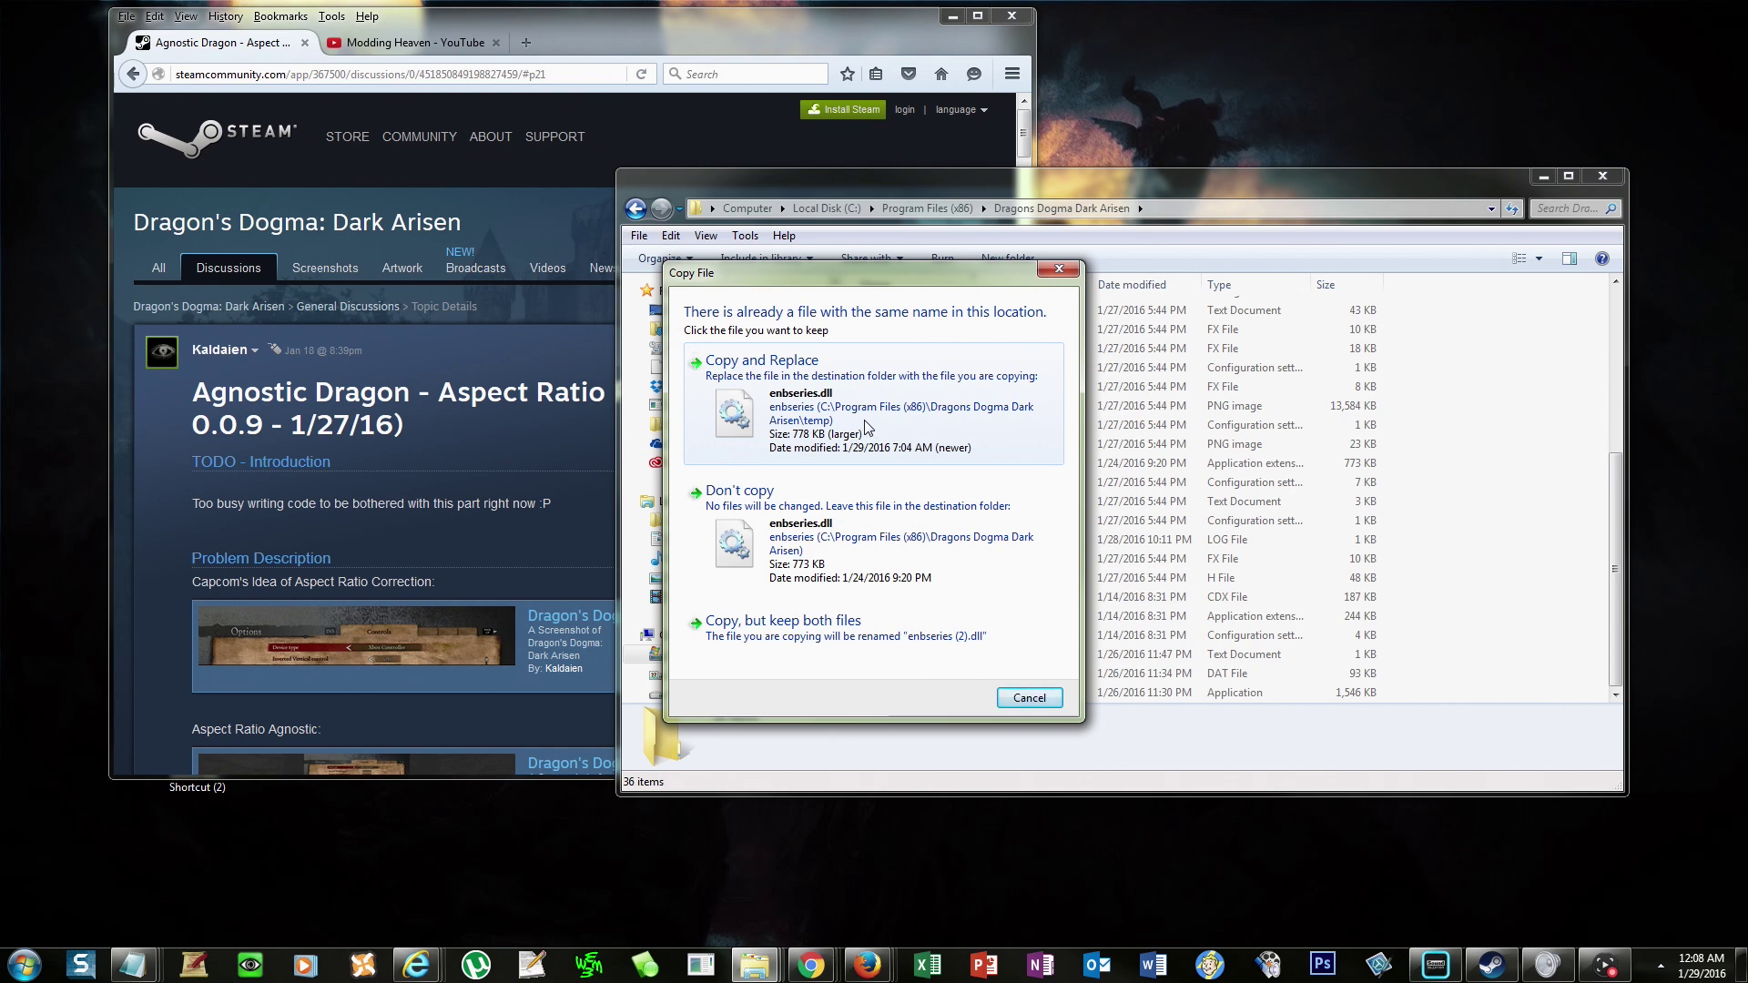
left_click(866, 427)
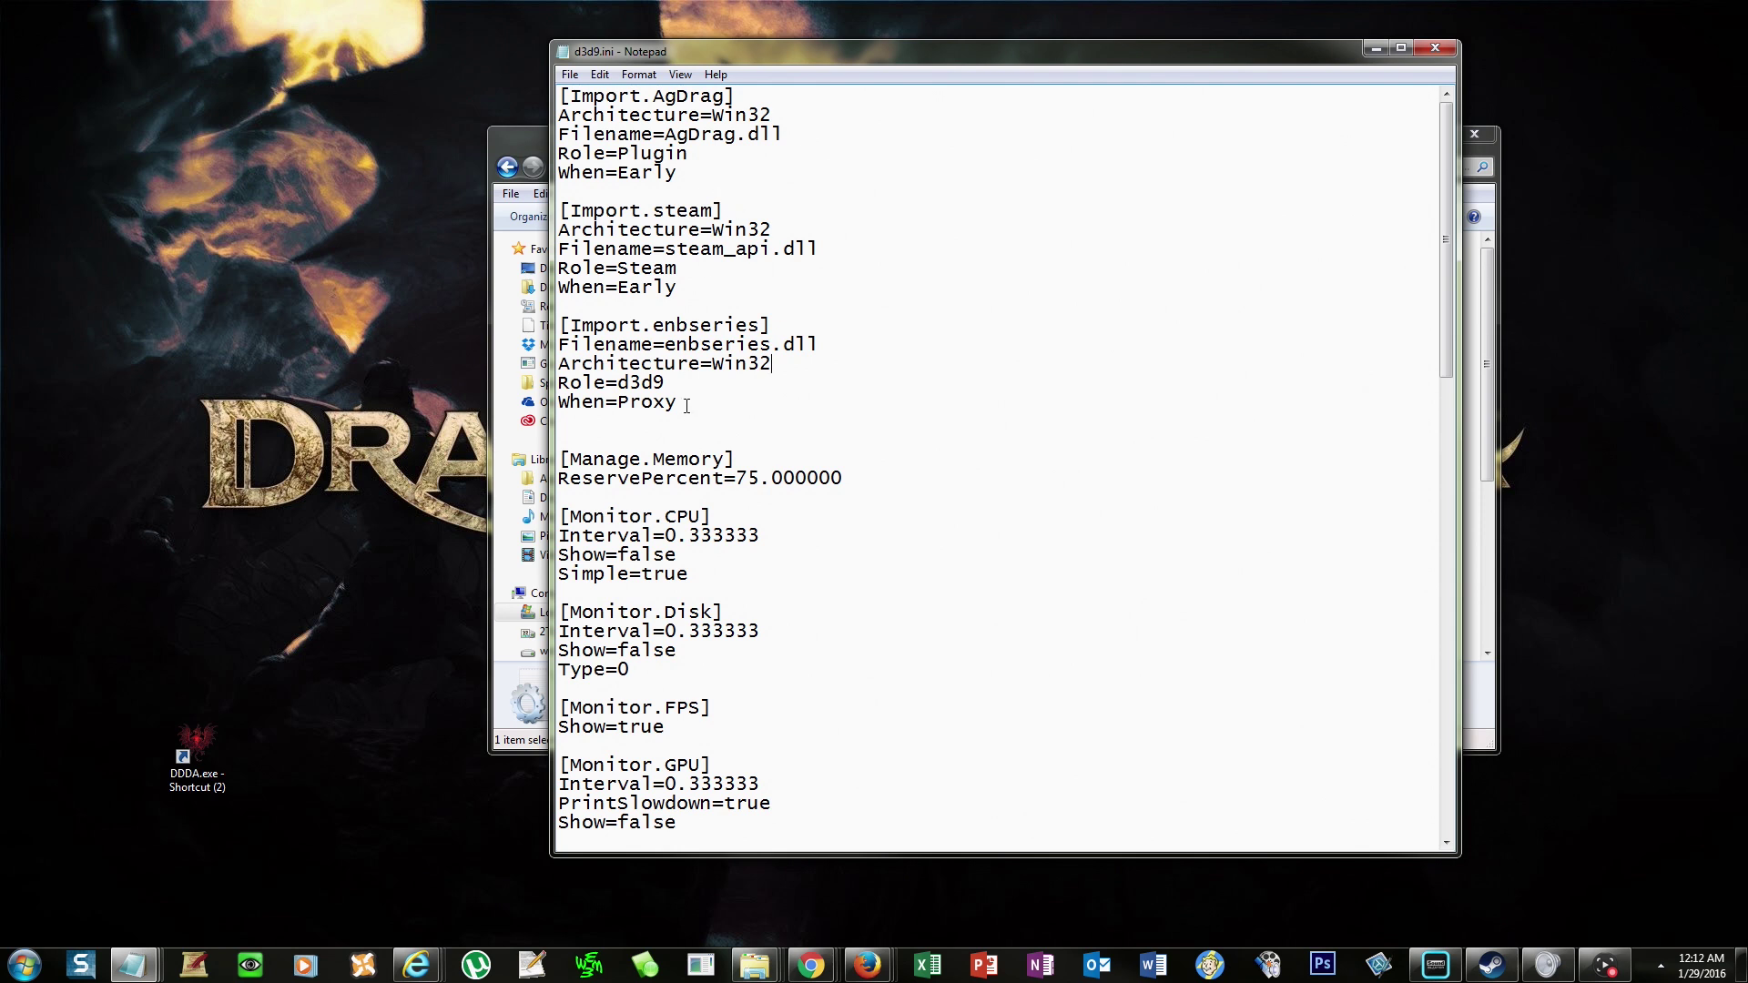
Move the [Import.enbseries] block up to directly after [Import.steam], removing the blank lines.
left_click_drag(695, 409, 557, 325)
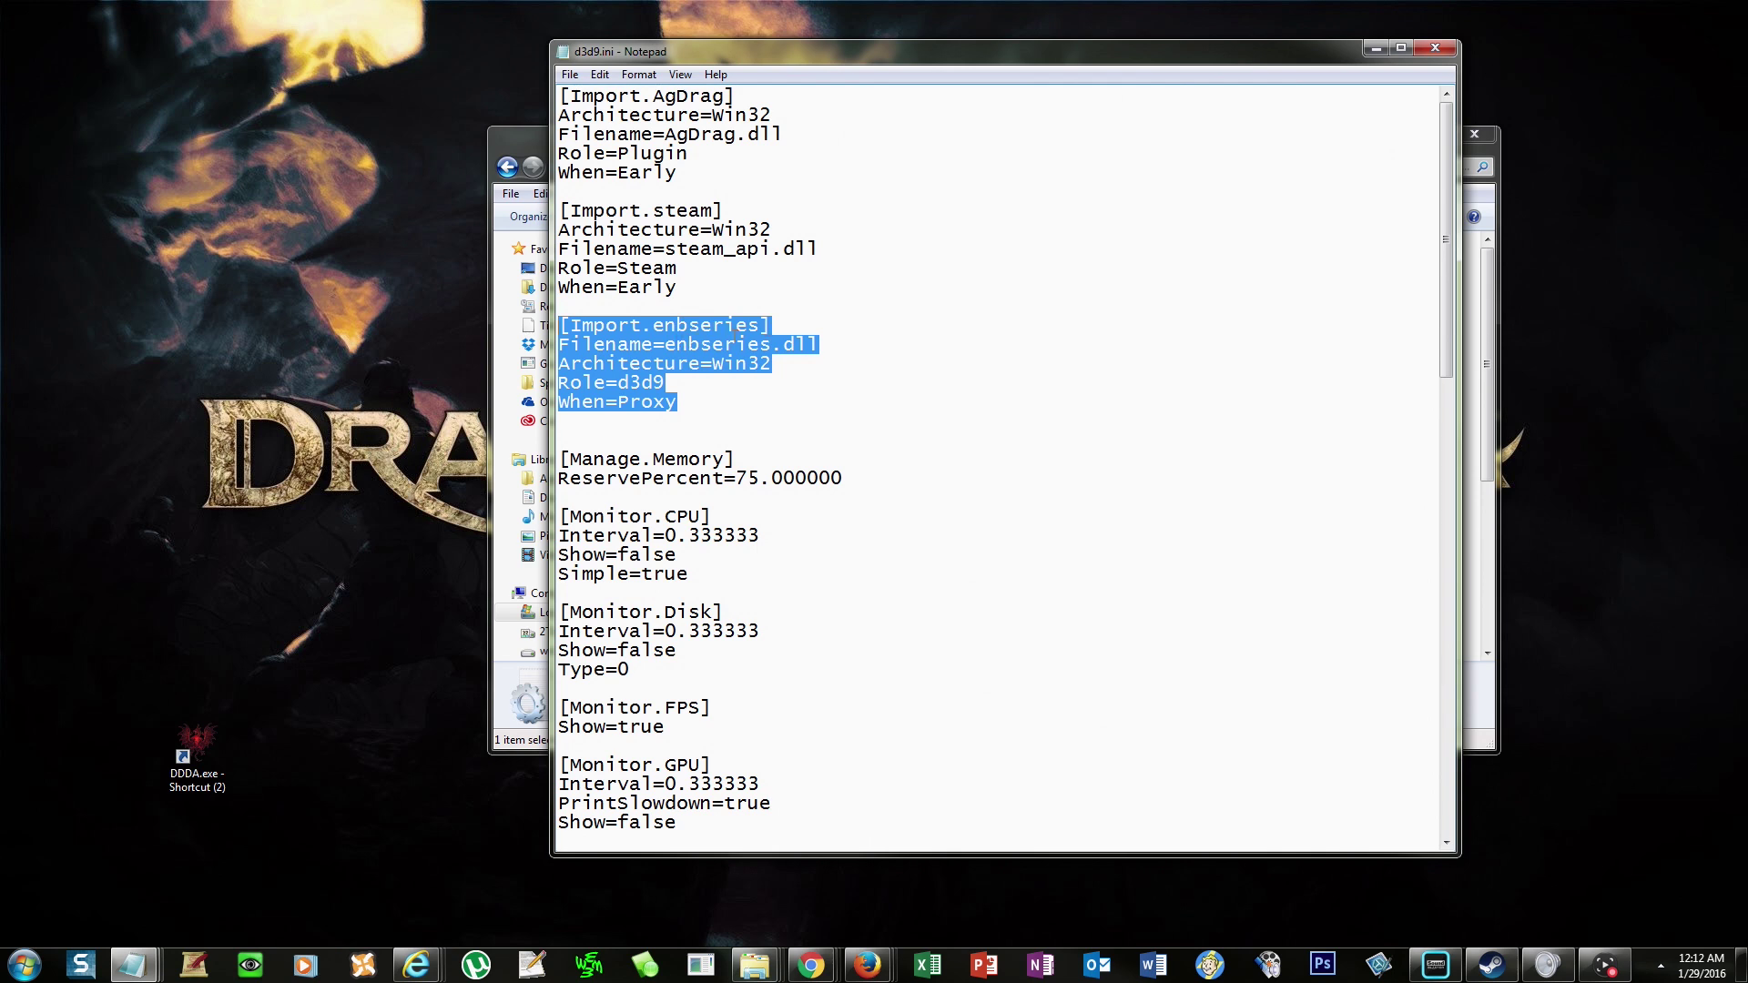
right_click(680, 335)
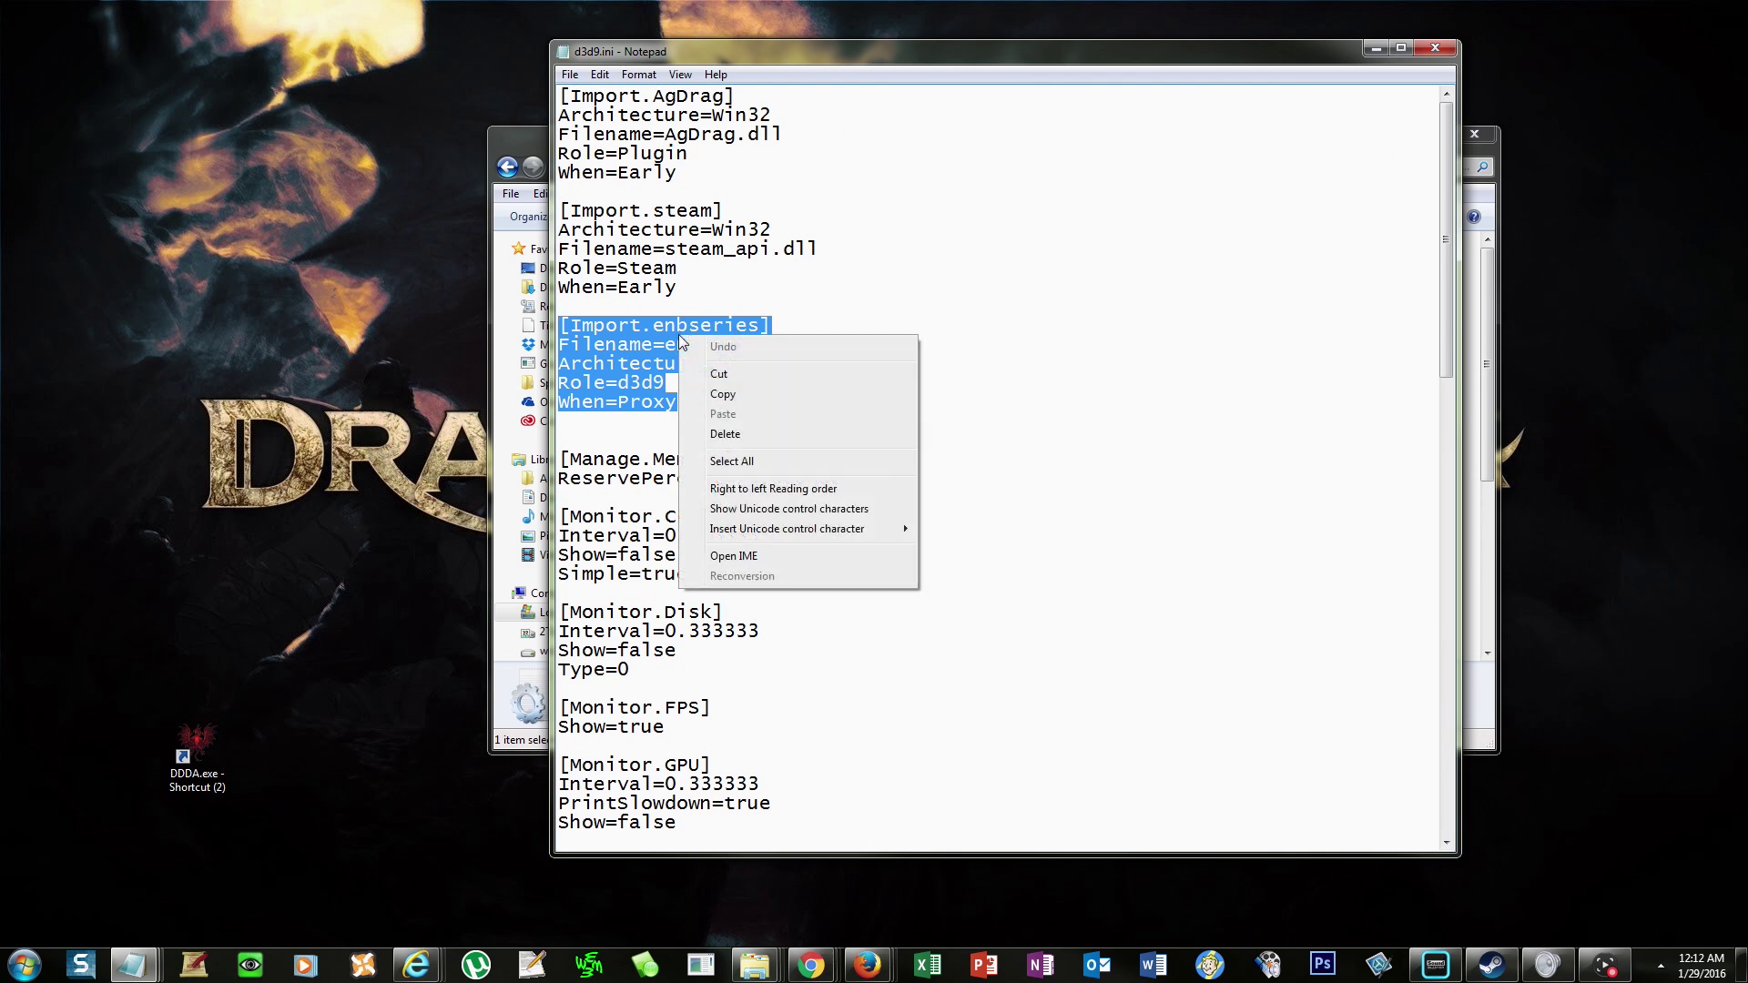
left_click(718, 374)
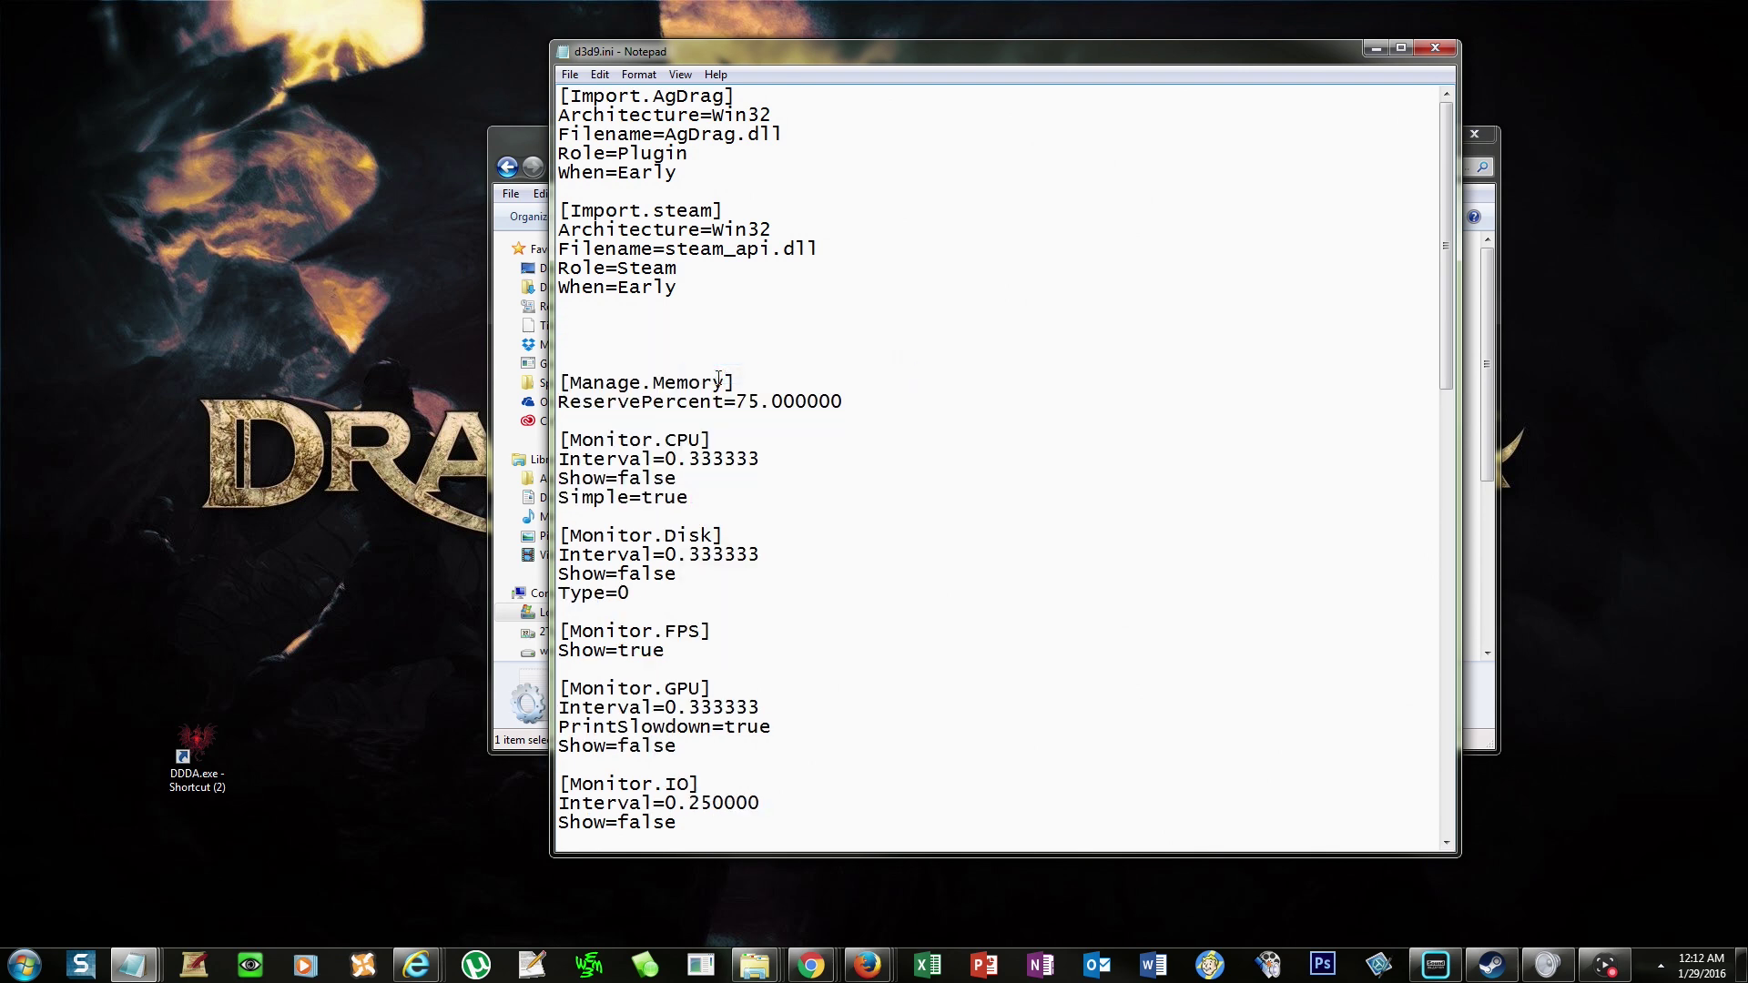
key("Delete")
key("Delete")
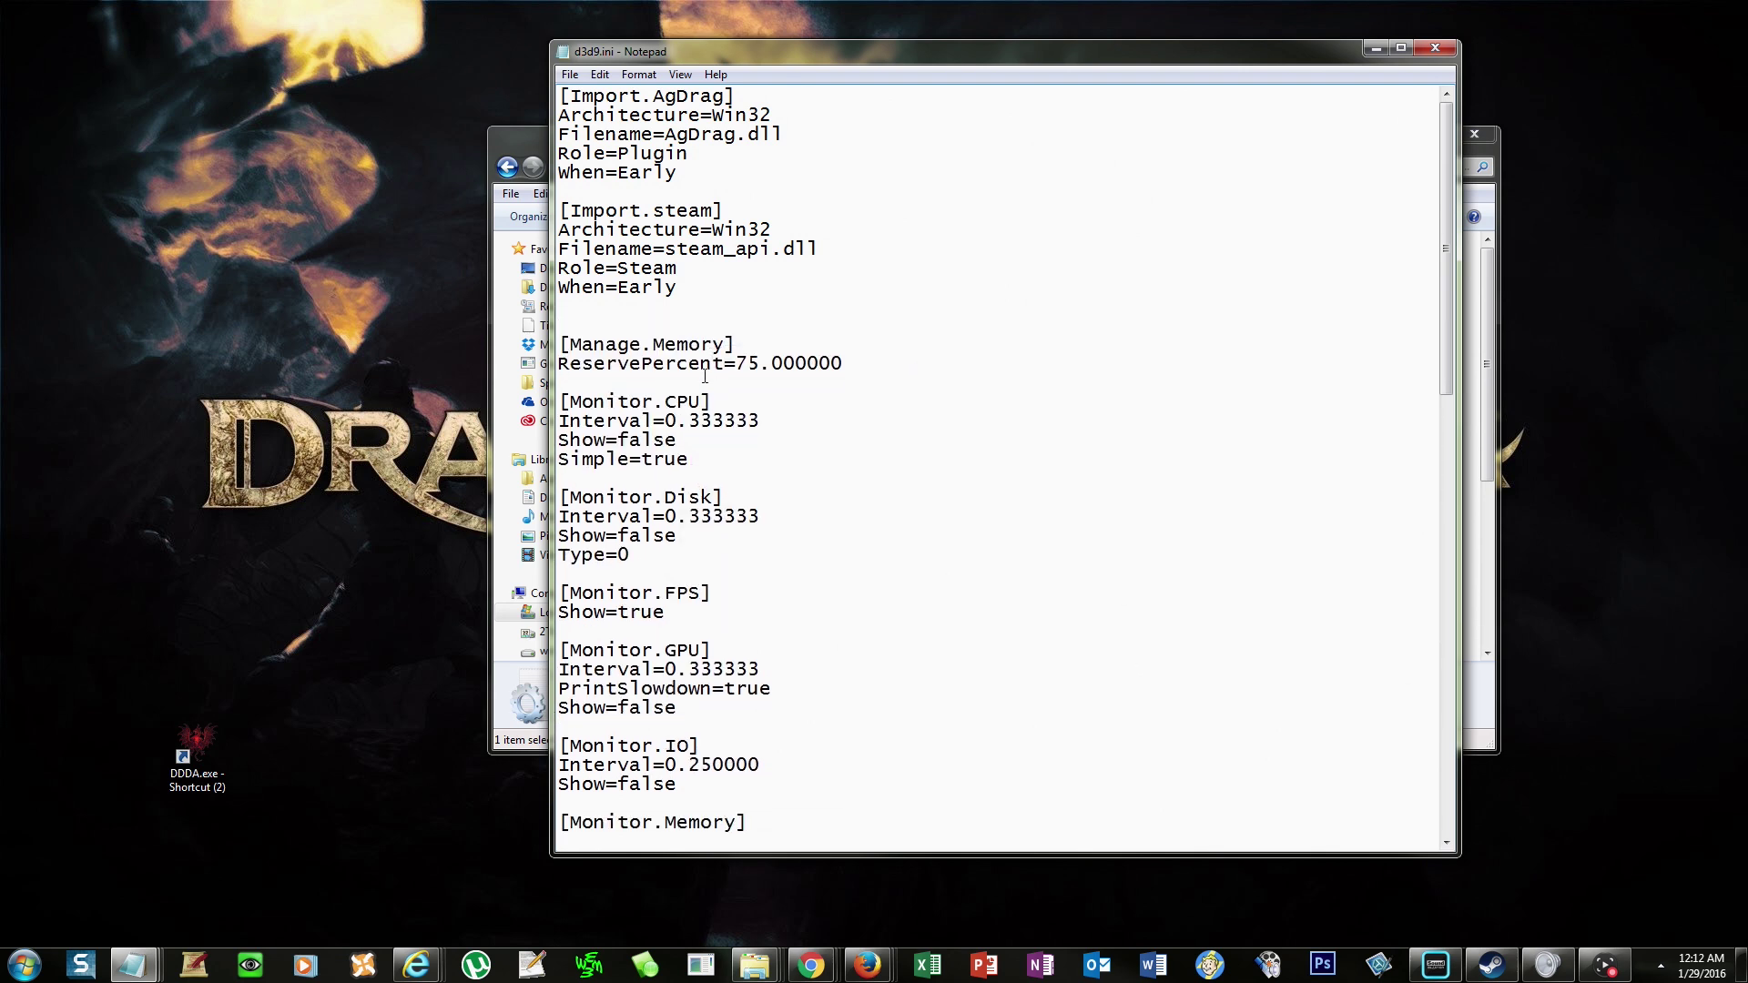
key("Return")
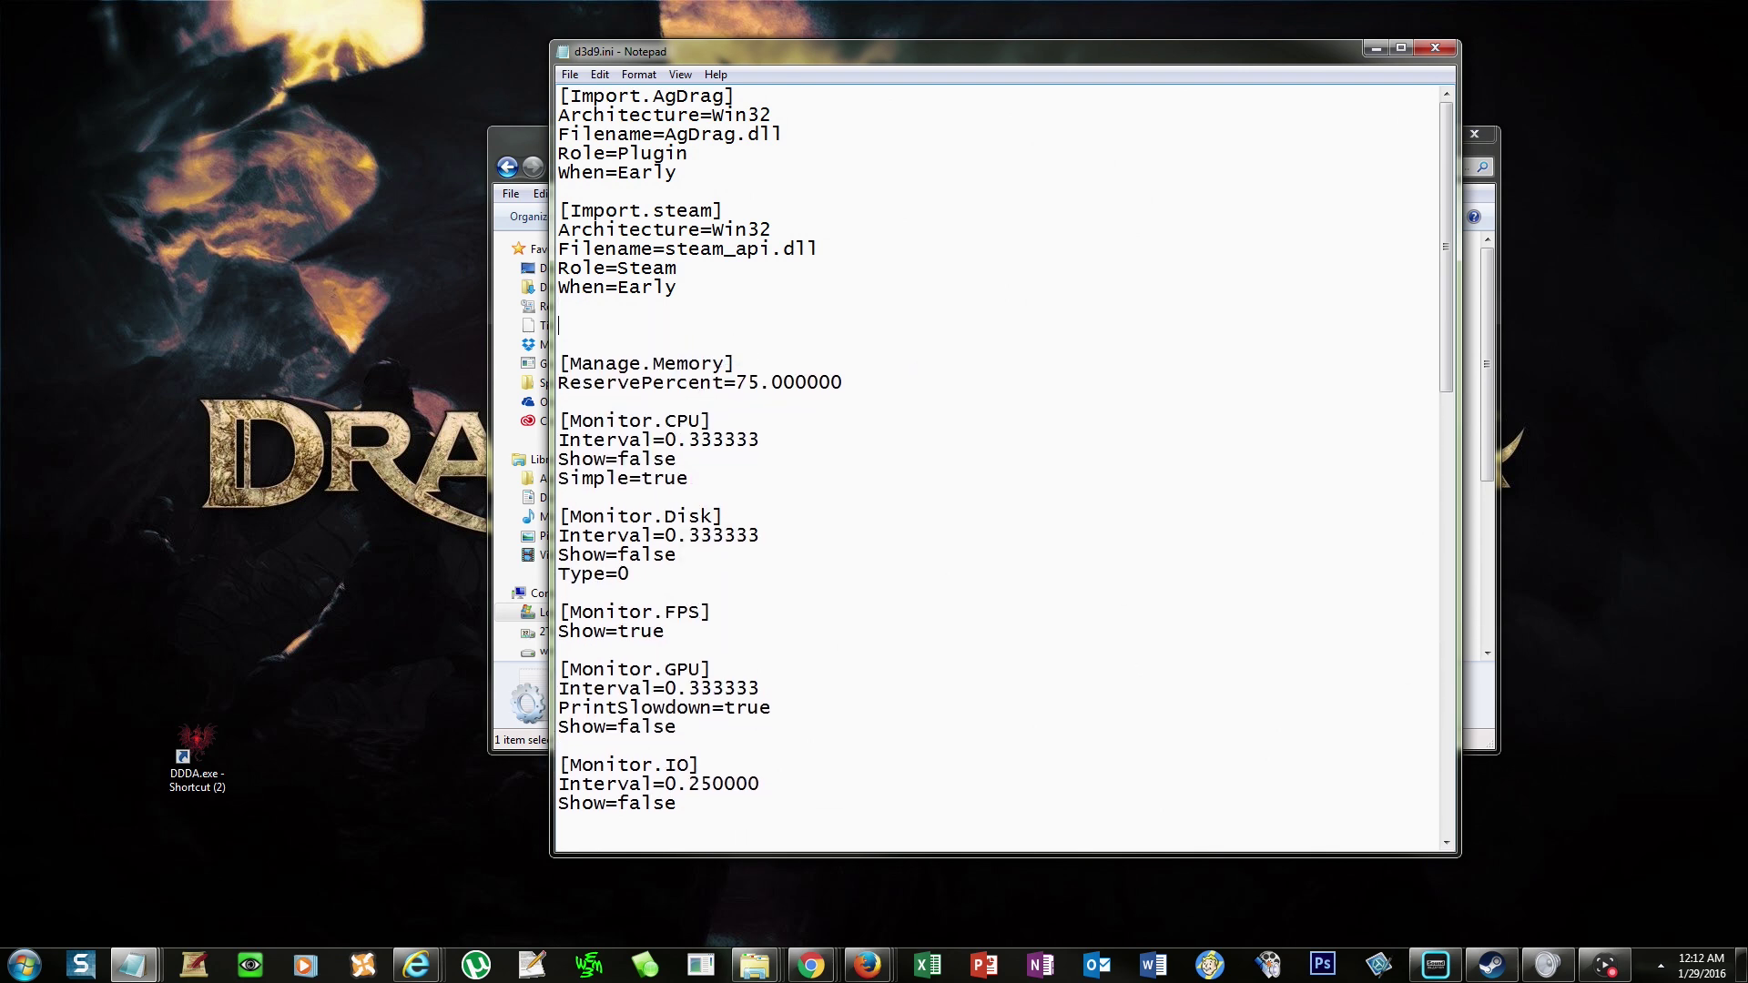
type("[Import.enbseries] Filename=enbseries.dll Architecture=Win32 Role=d3d9 When=Proxy")
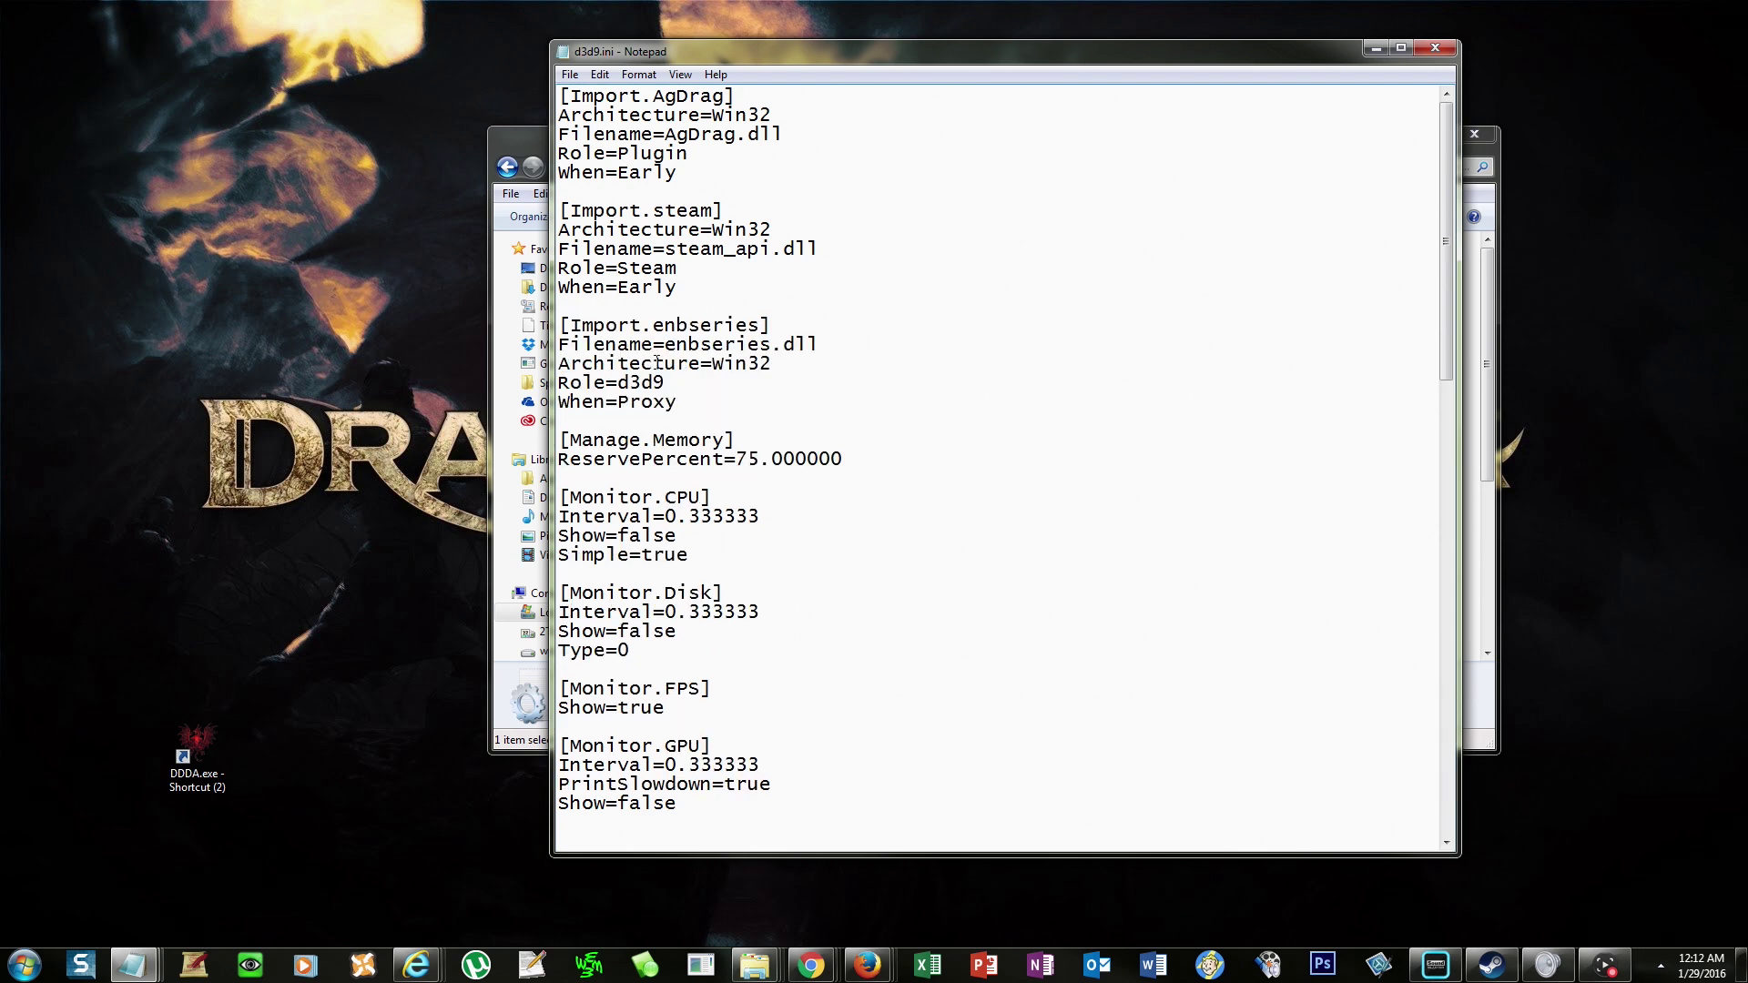
Save d3d9.ini and close Notepad.
left_click(569, 77)
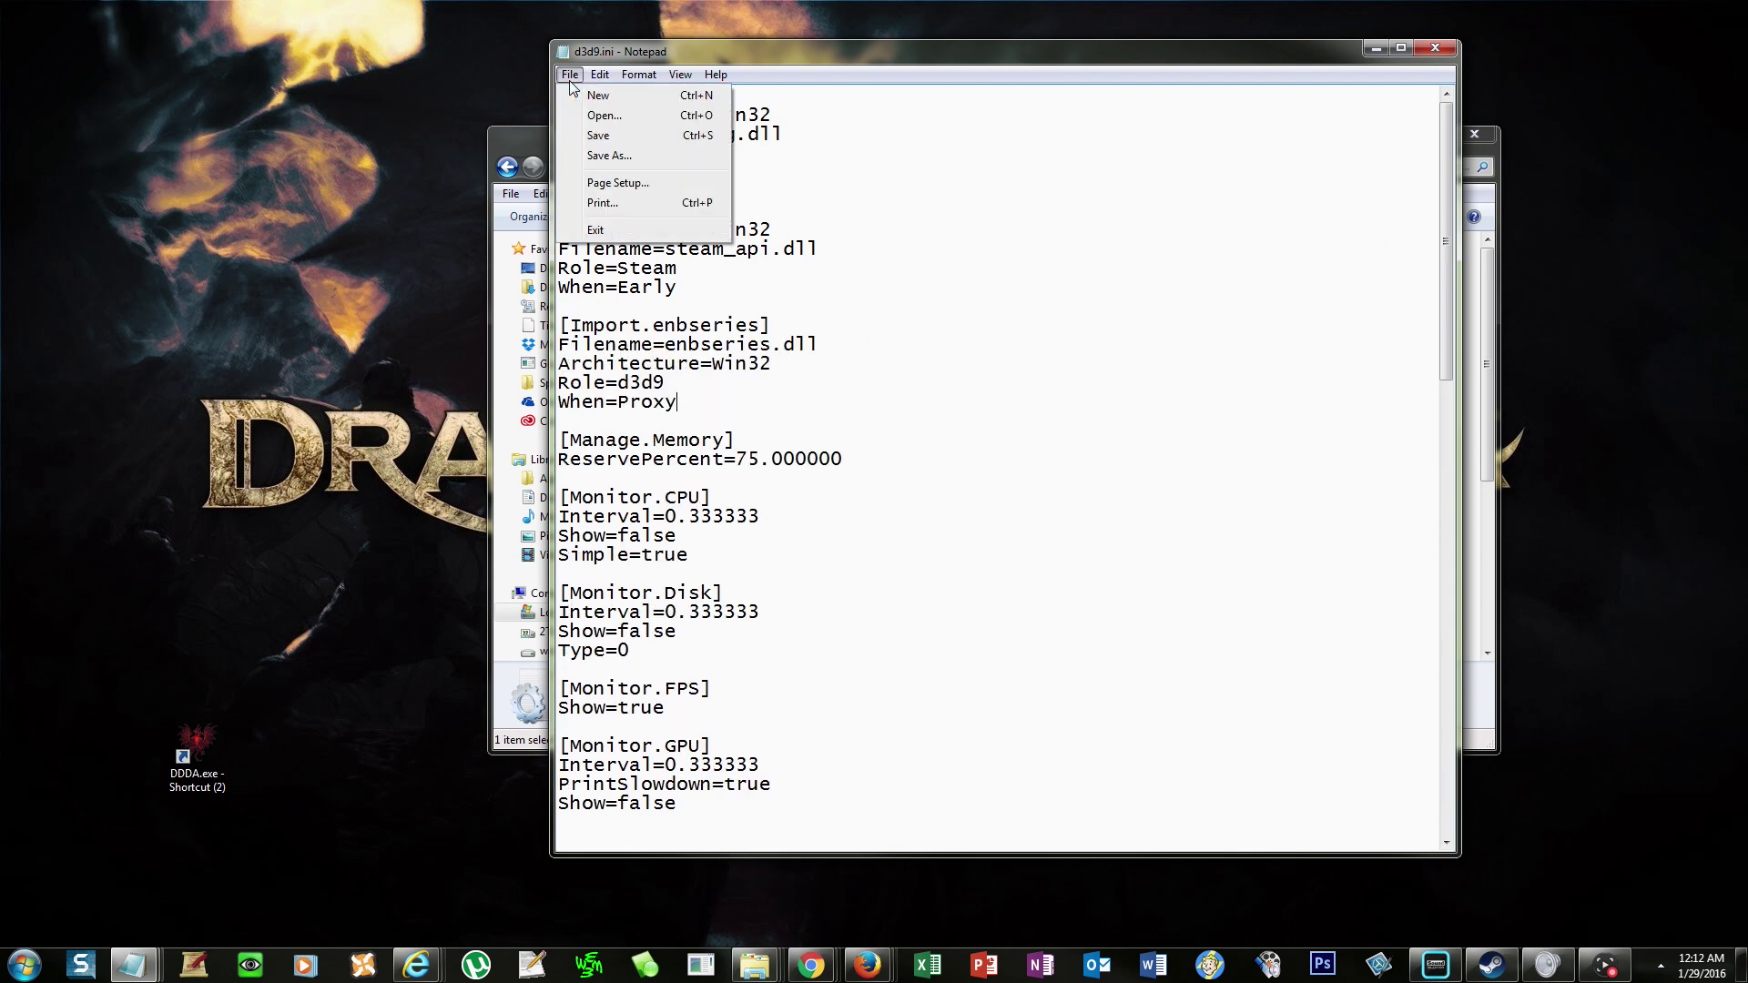
left_click(617, 135)
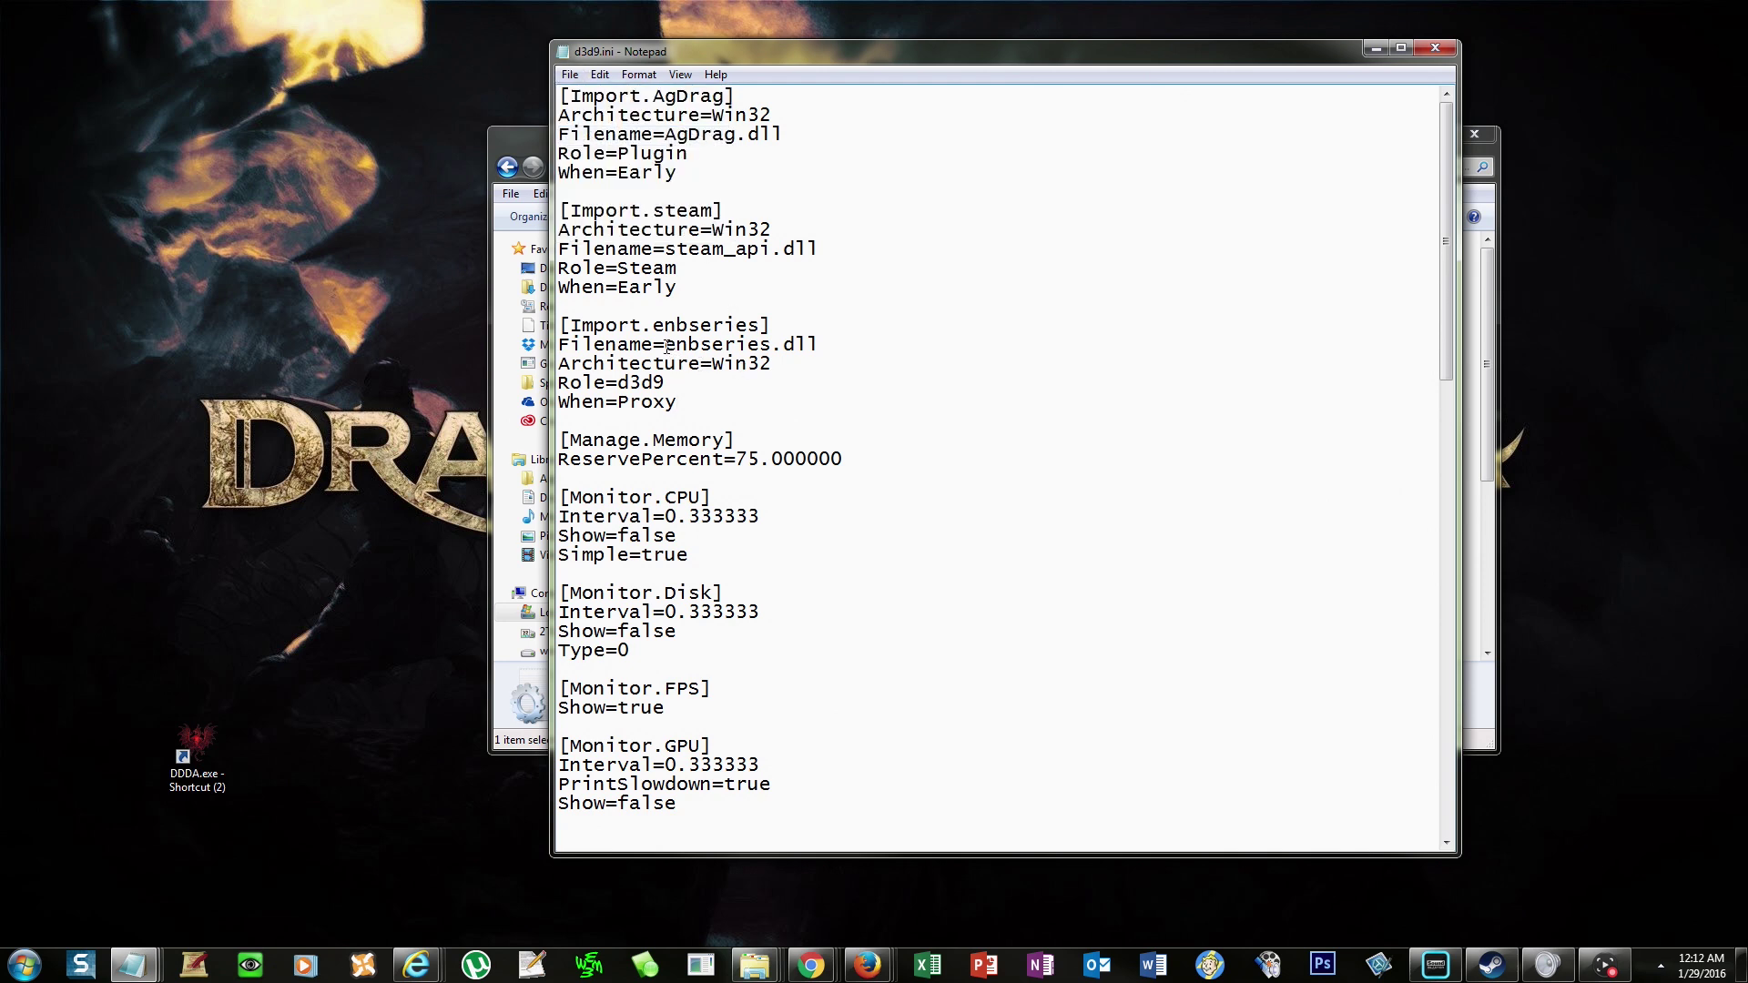
mouse_move(665, 345)
left_mouse_down()
mouse_move(558, 345)
mouse_move(819, 345)
left_mouse_up()
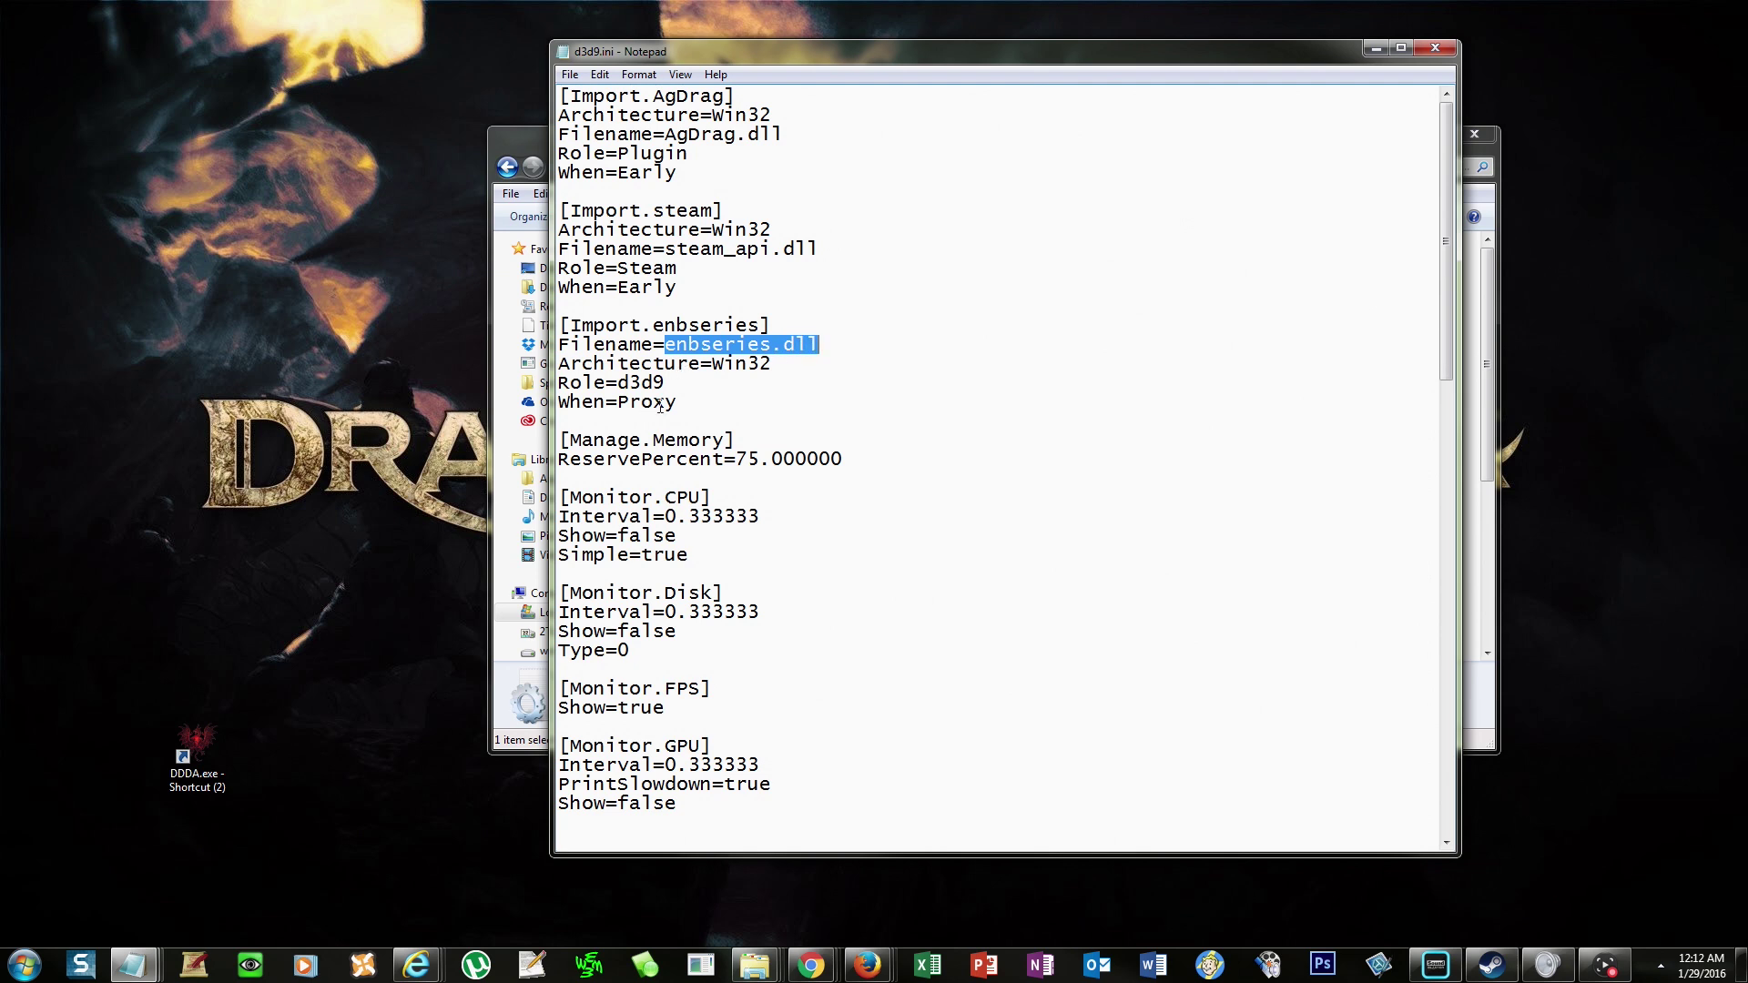
double_click(564, 52)
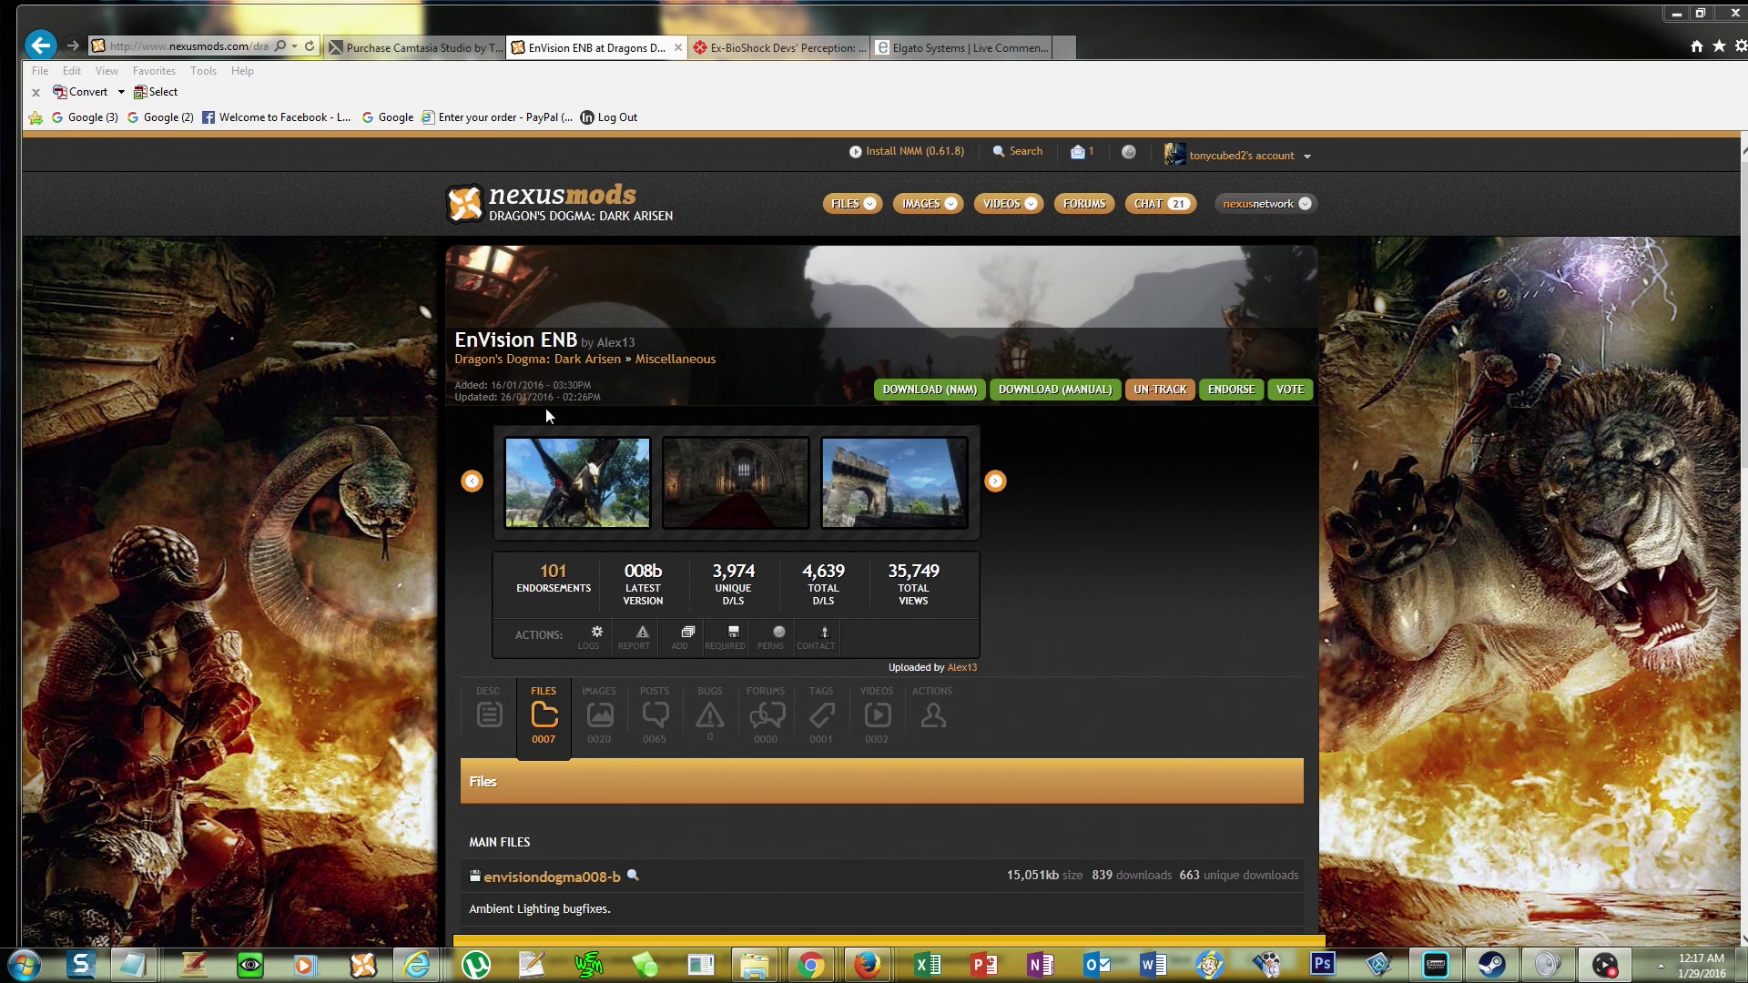
Manually download the envisiondogma008-b main file via the Content Delivery Network.
left_click(549, 718)
scroll(549, 718, "down", 4)
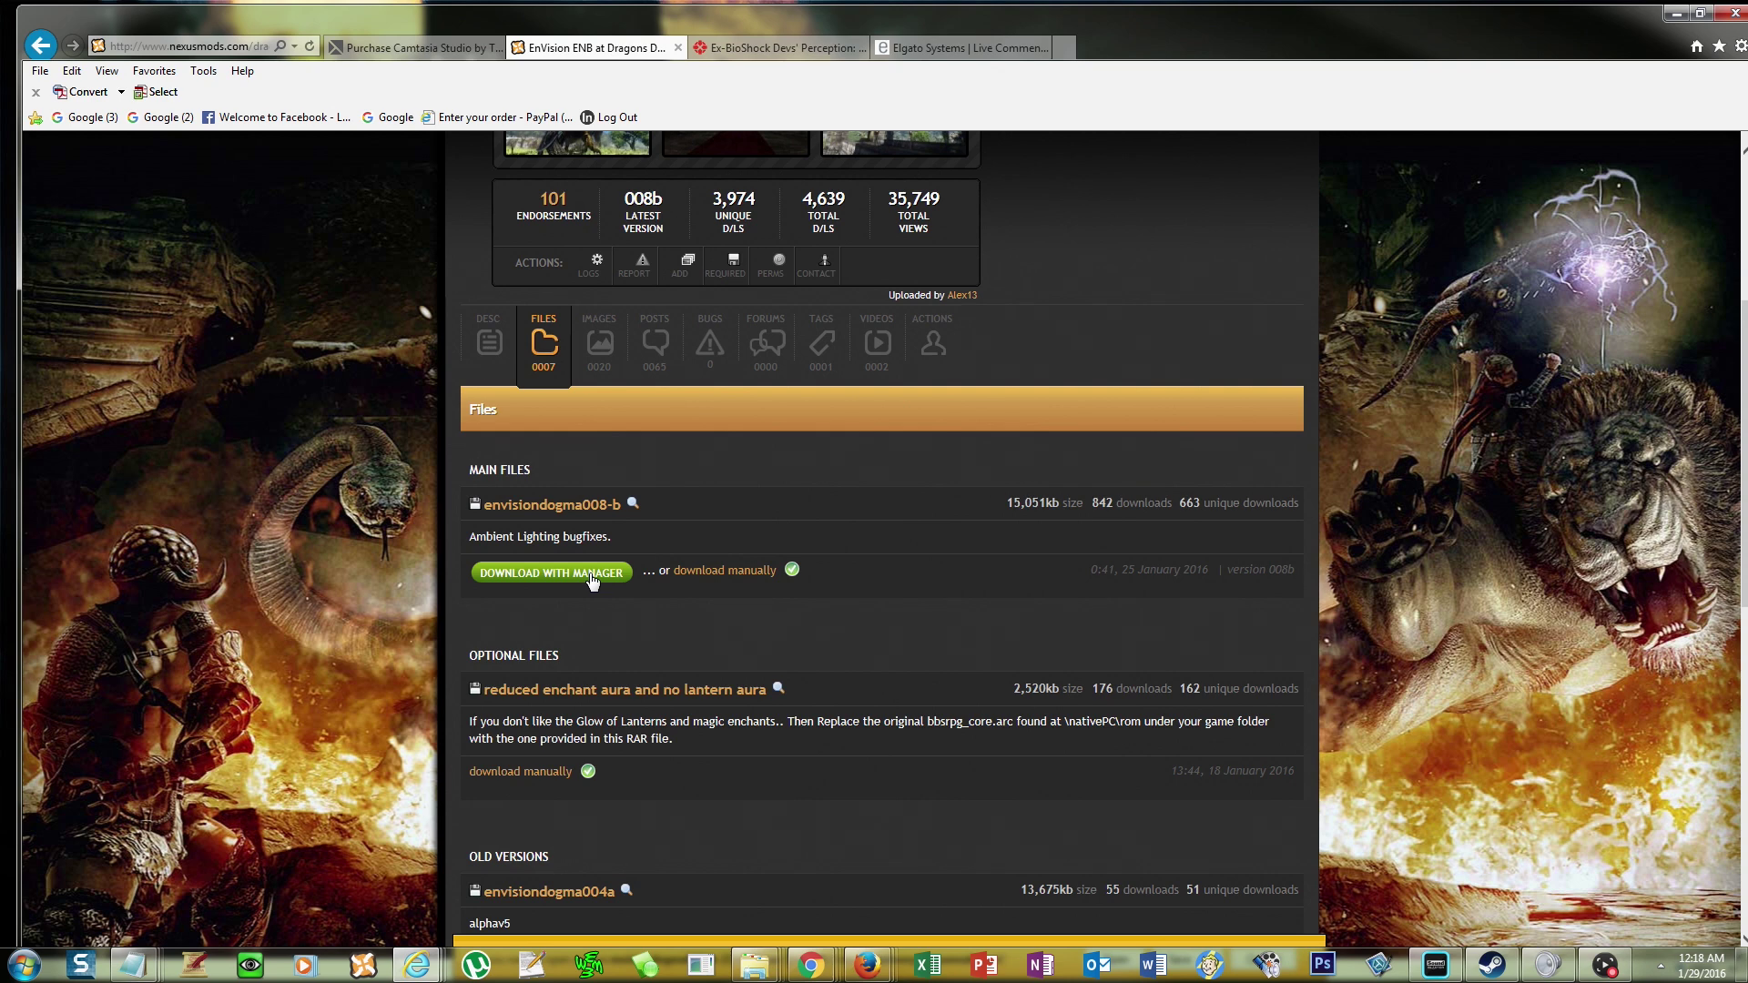
left_click(715, 573)
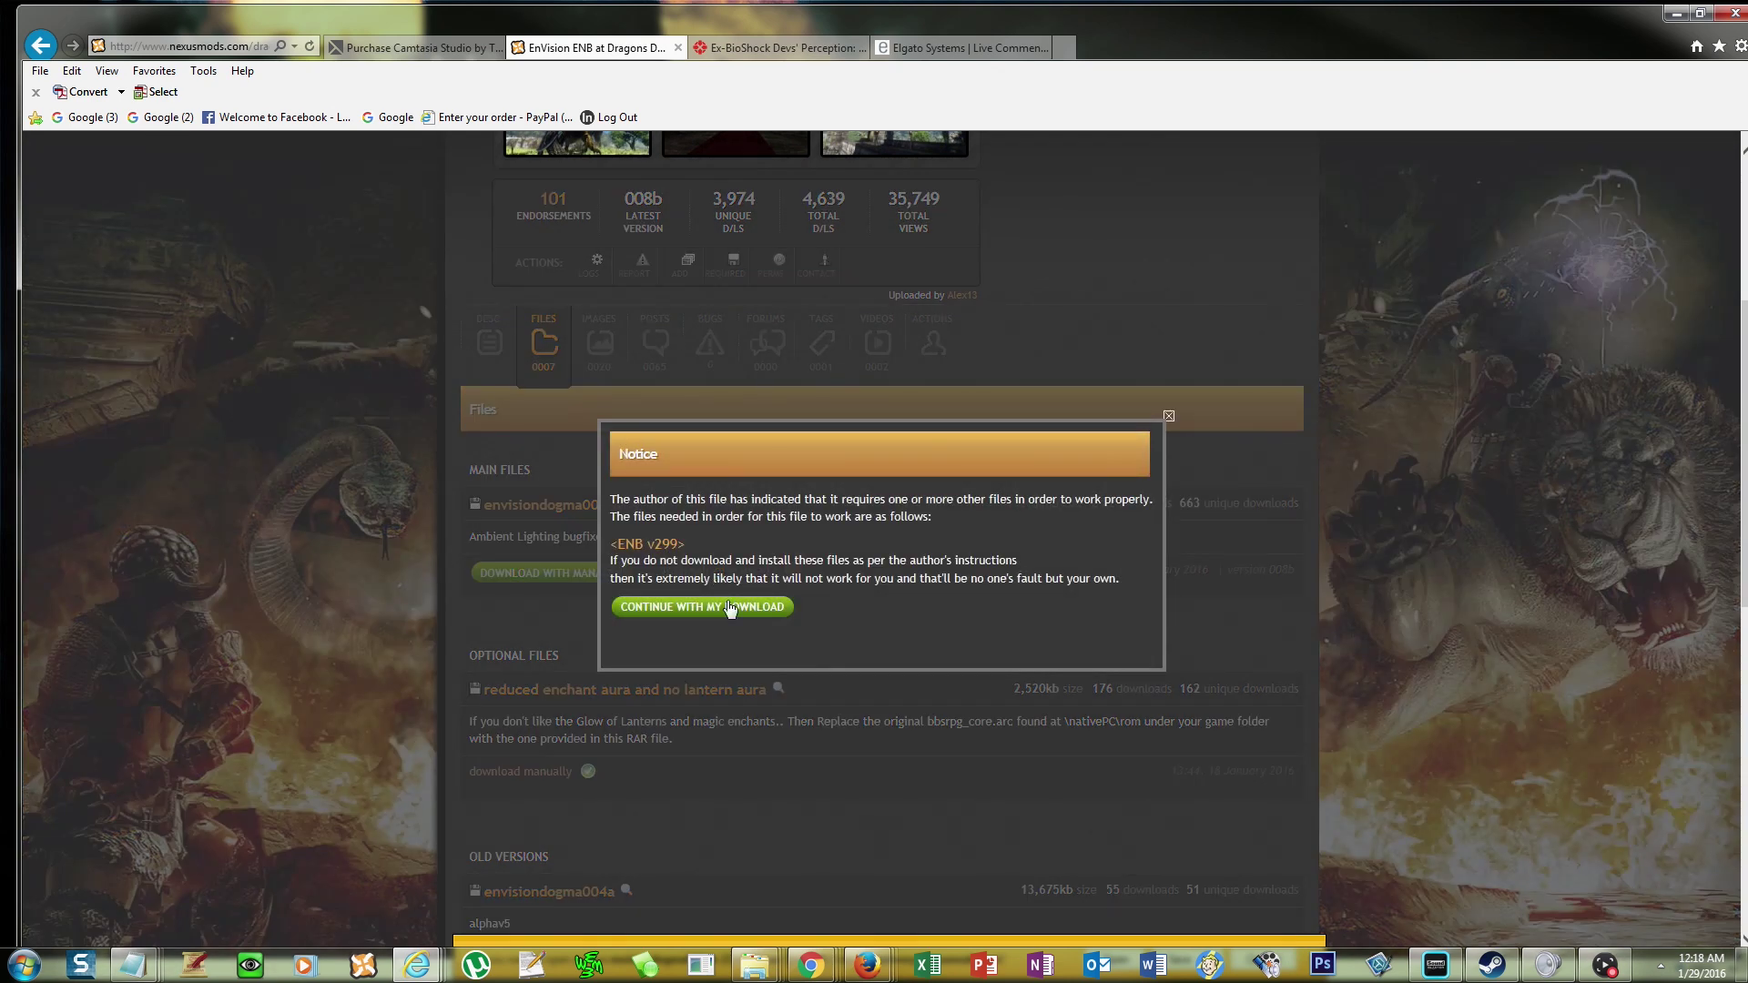
left_click(734, 608)
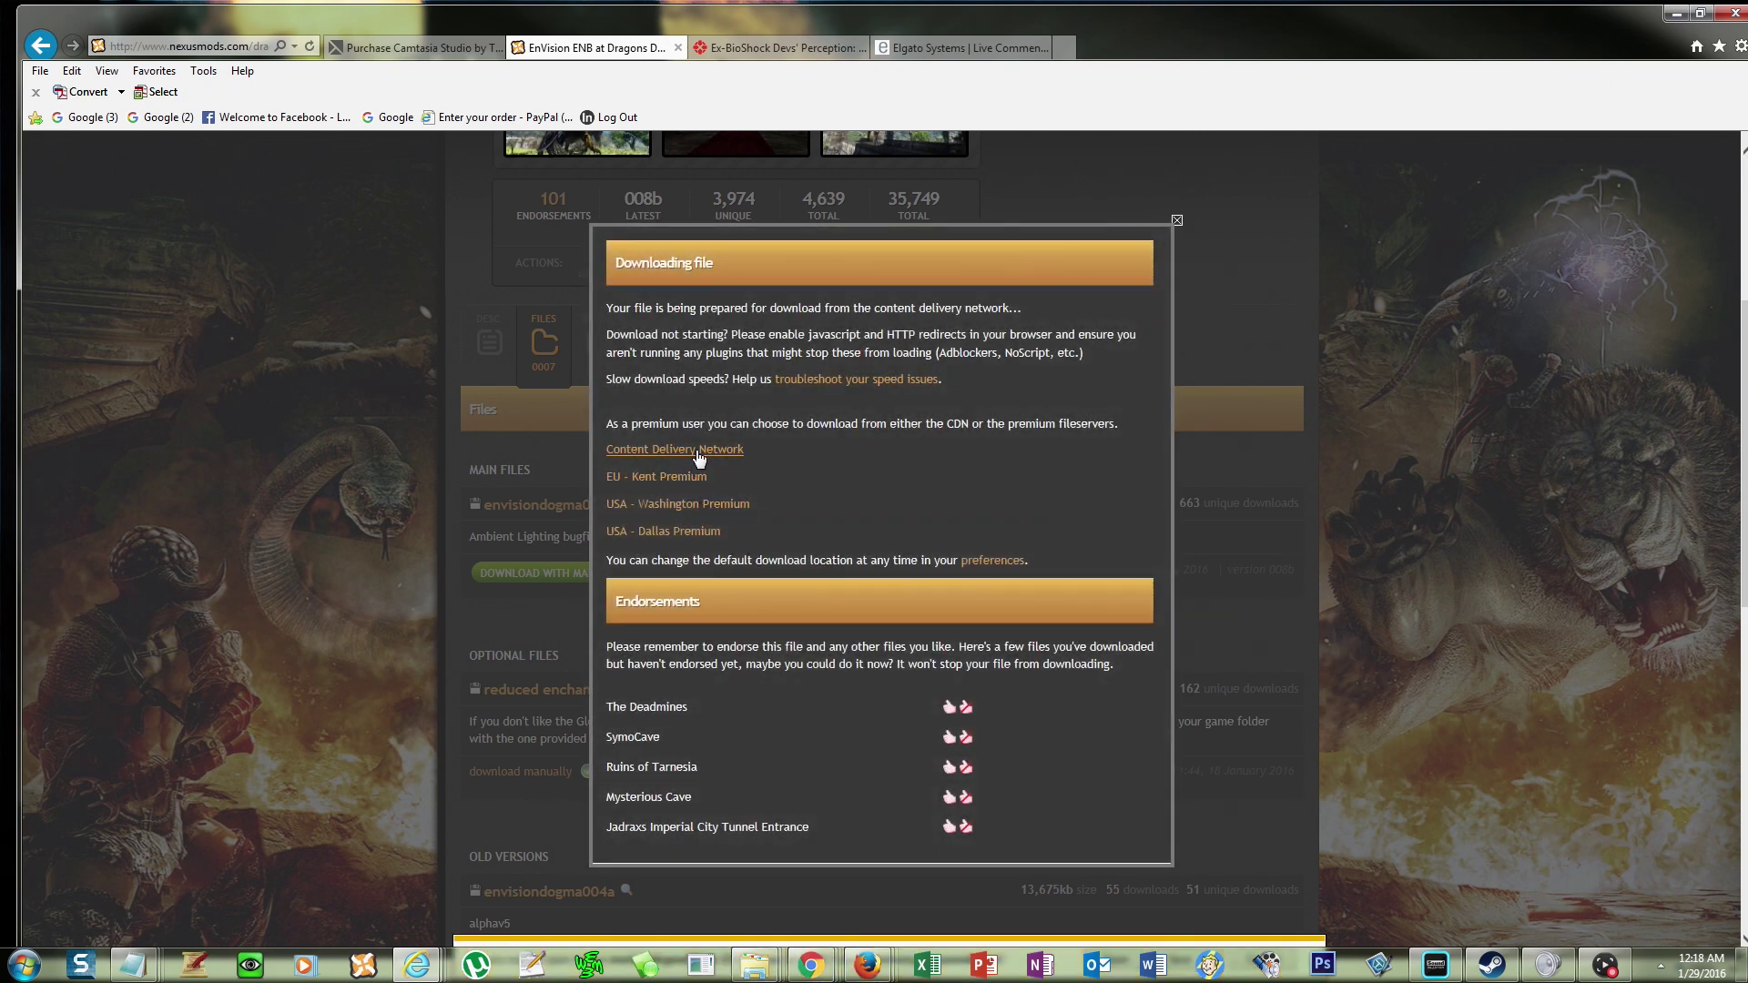
left_click(707, 451)
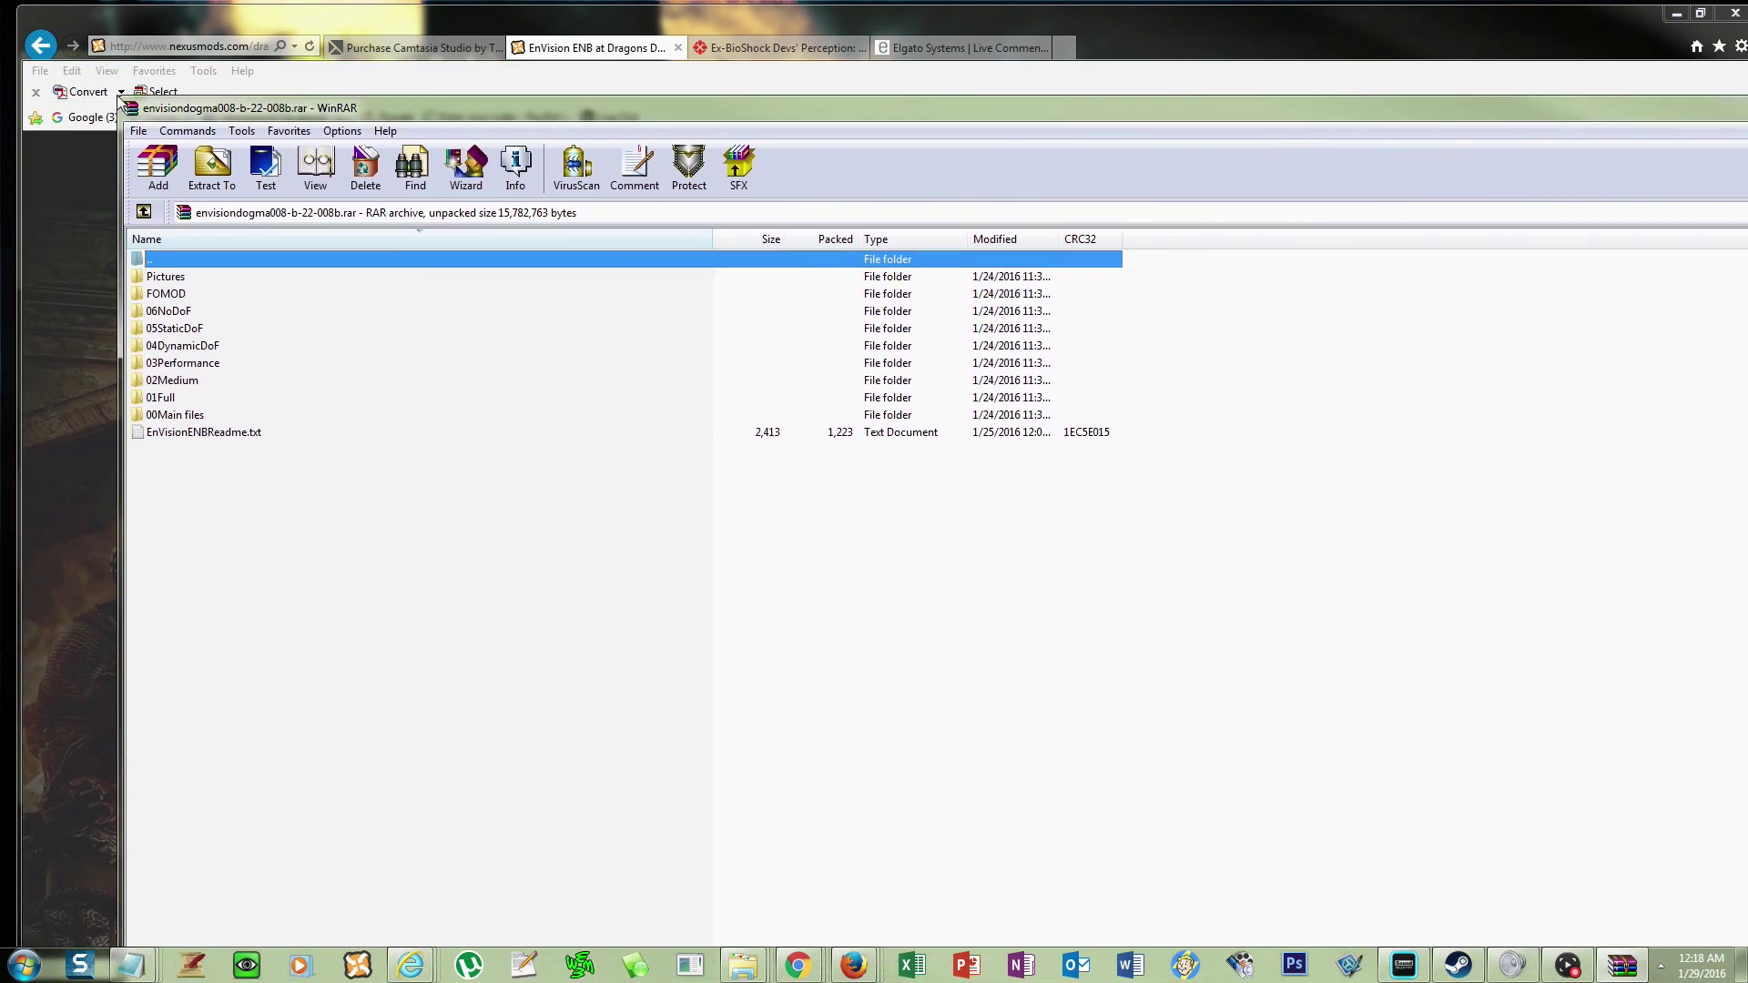
Close the download dialog and arrange the archive and Dragons Dogma game folder windows side by side.
left_click(400, 97)
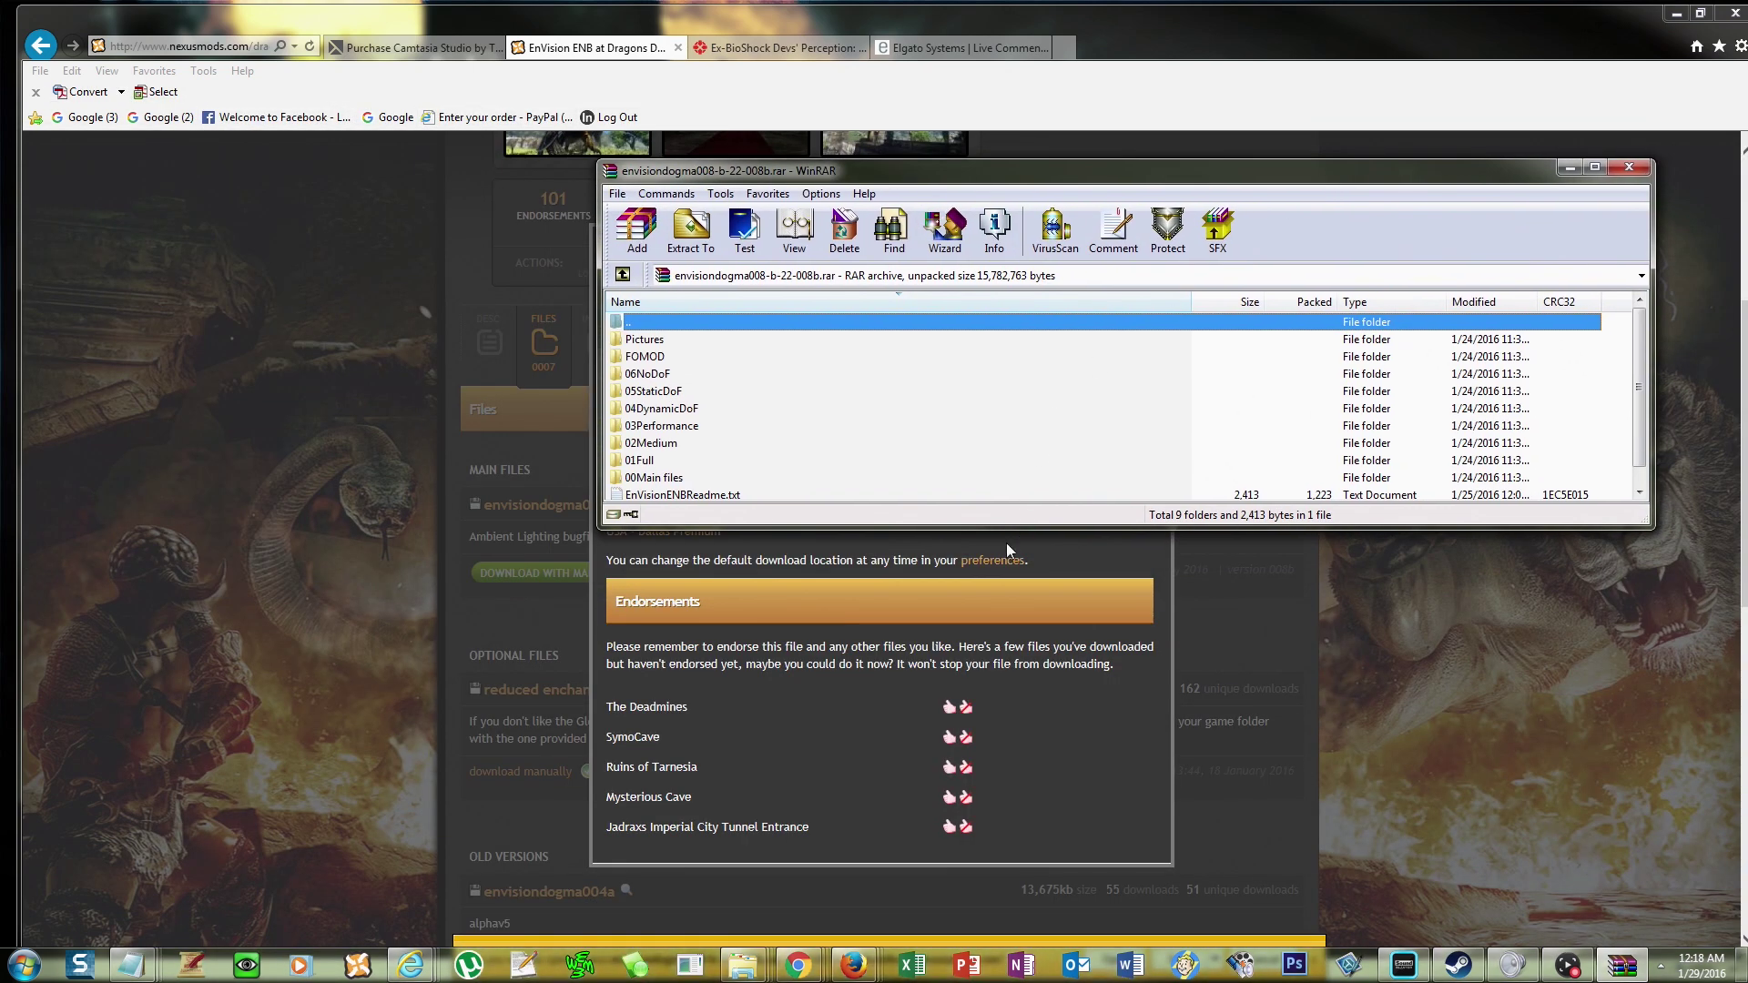
left_click_drag(1016, 528, 1016, 672)
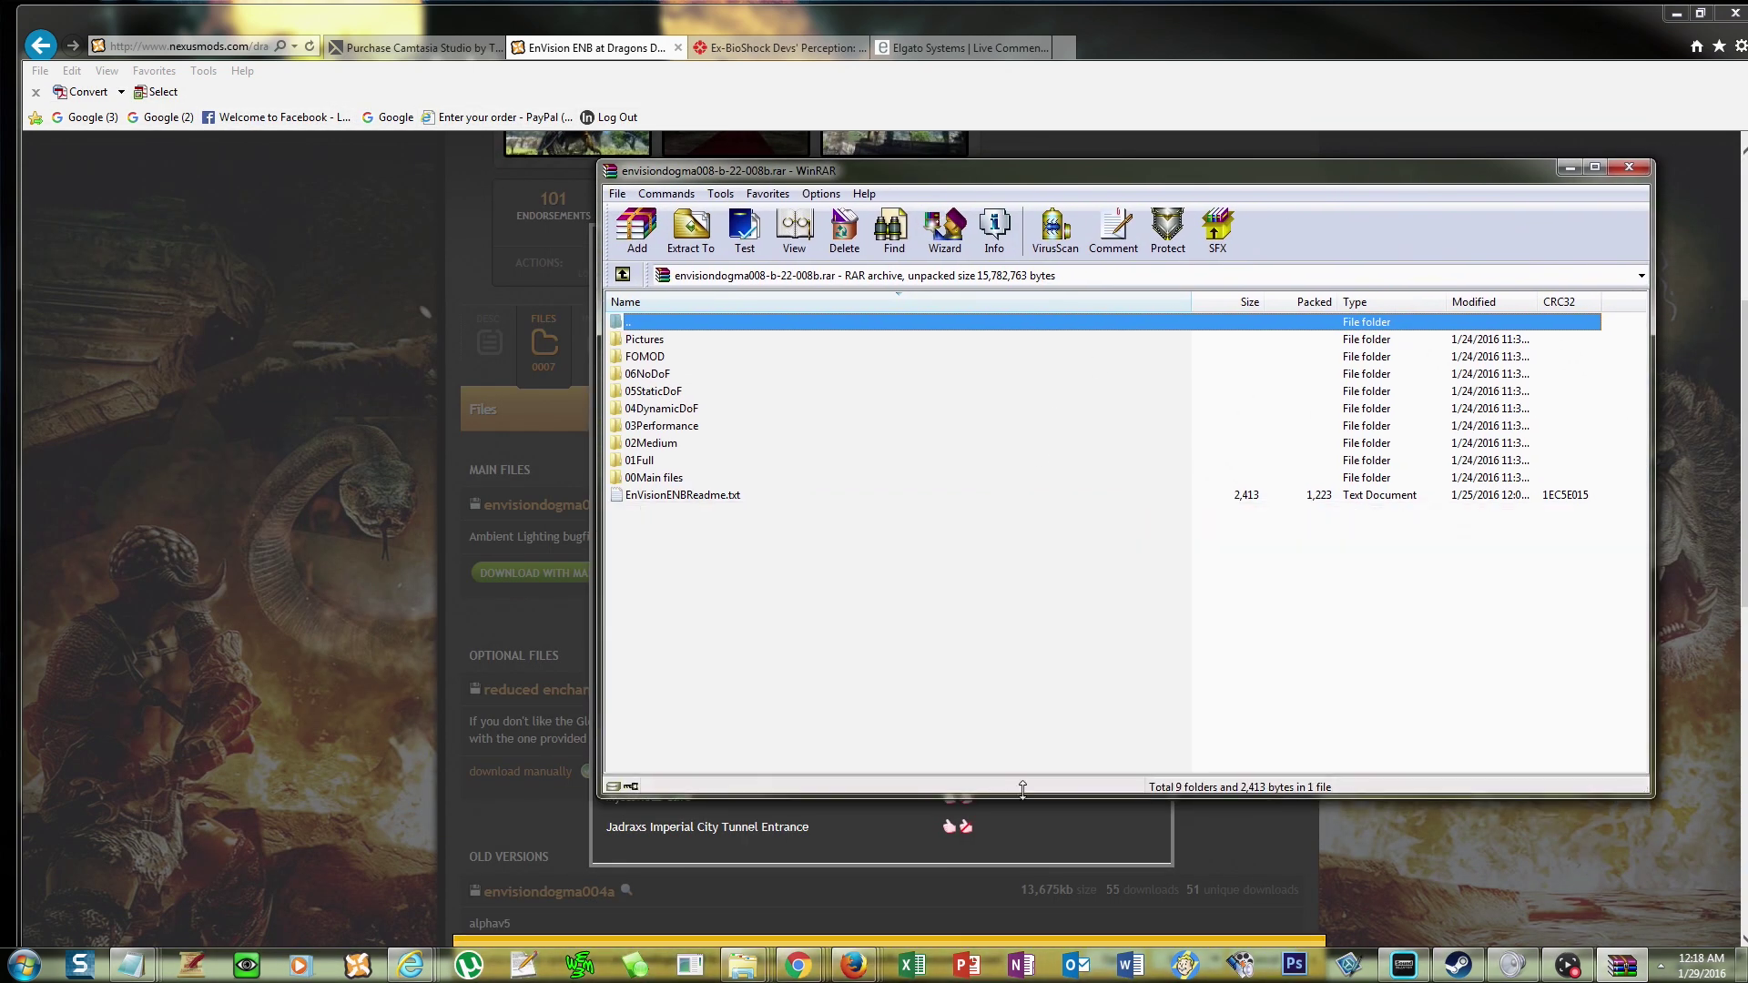
left_click_drag(950, 166, 925, 424)
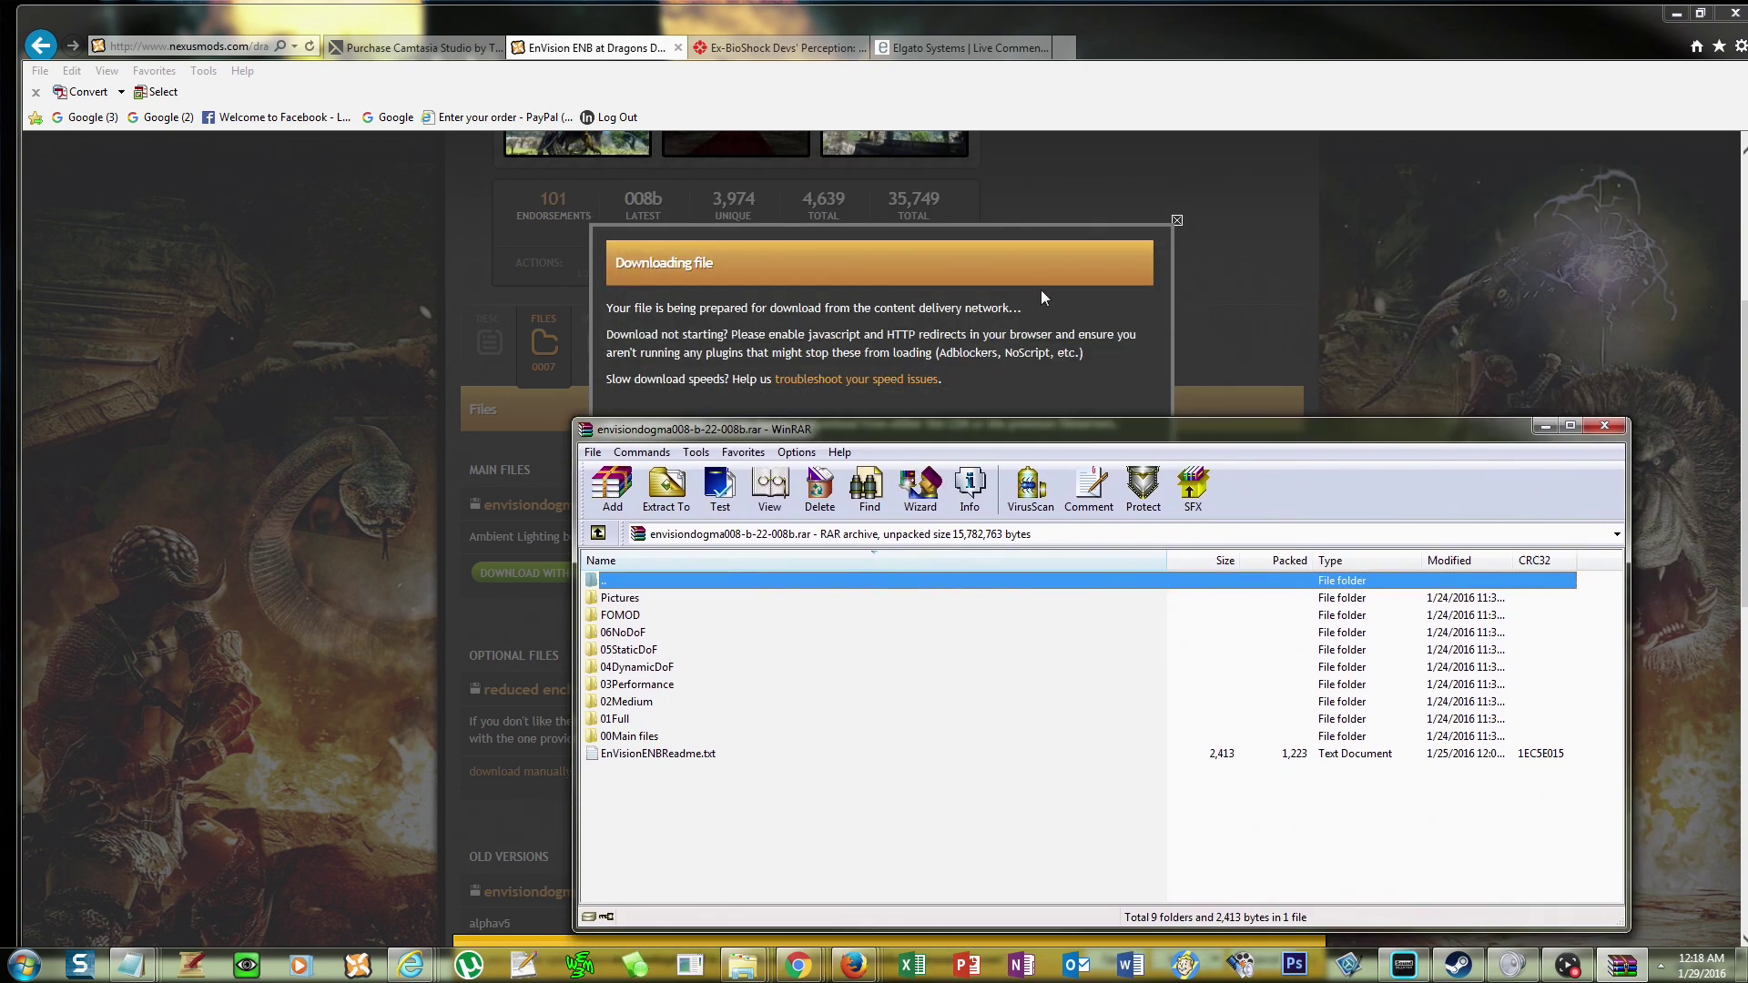
left_click(1177, 220)
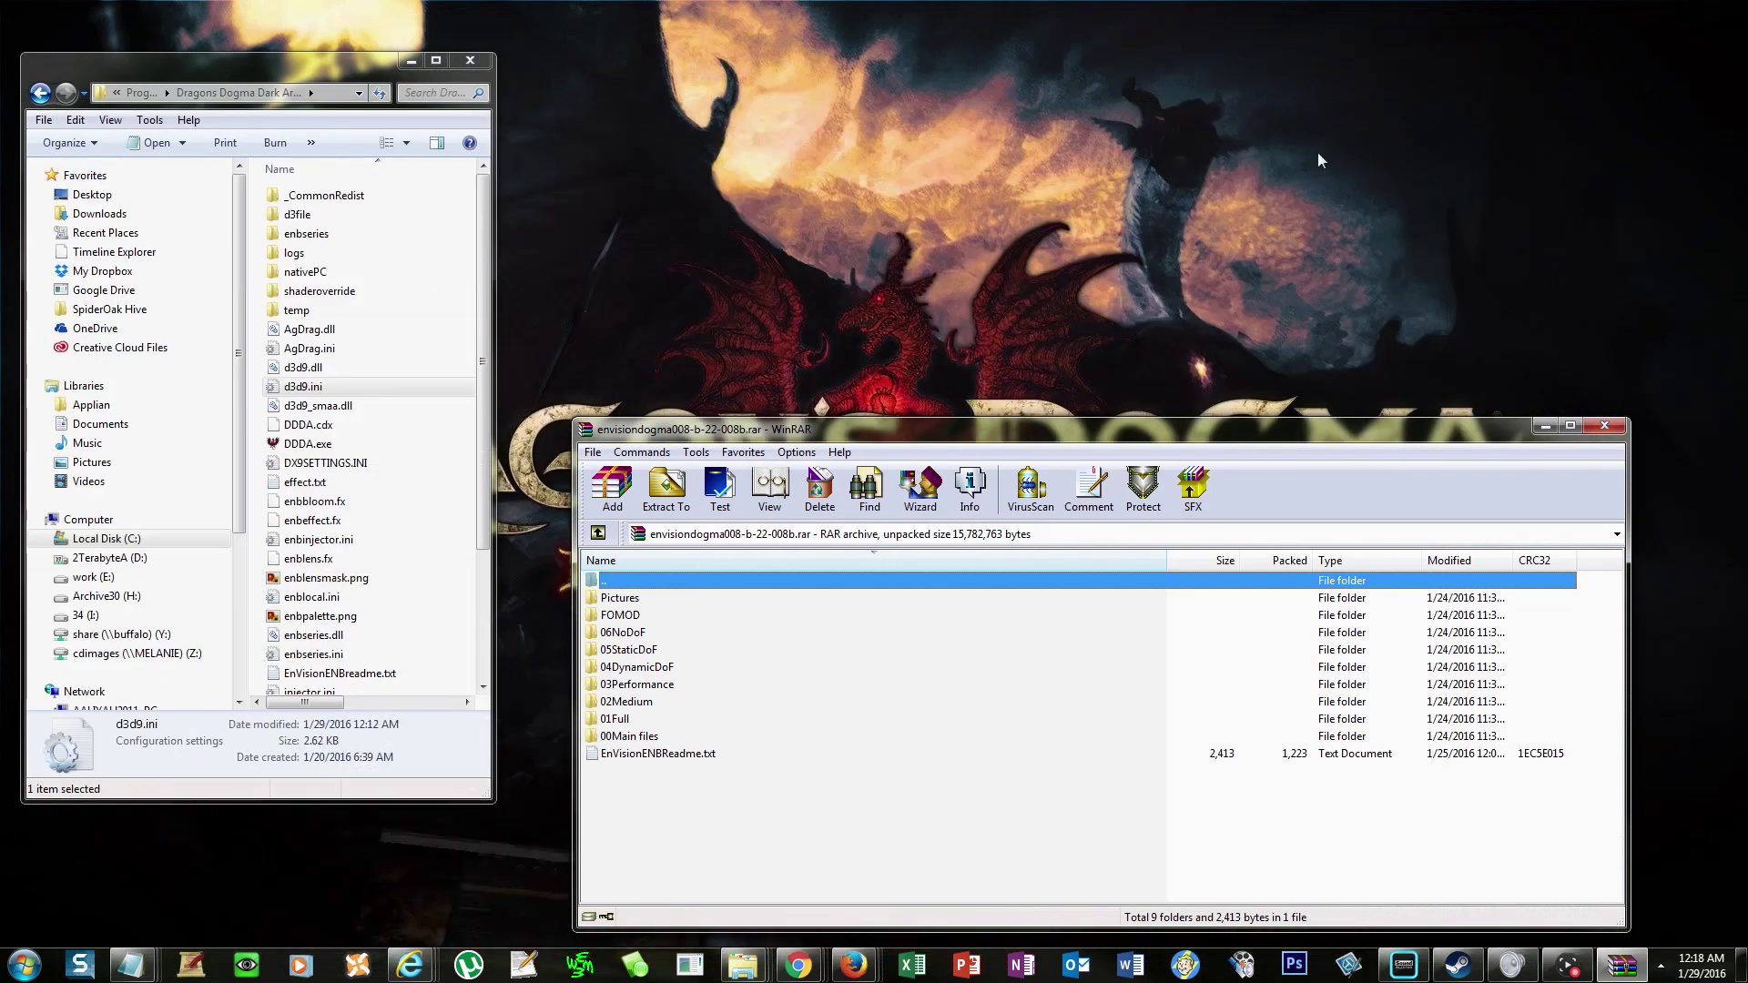
left_click(1676, 14)
left_click_drag(1074, 433, 1178, 84)
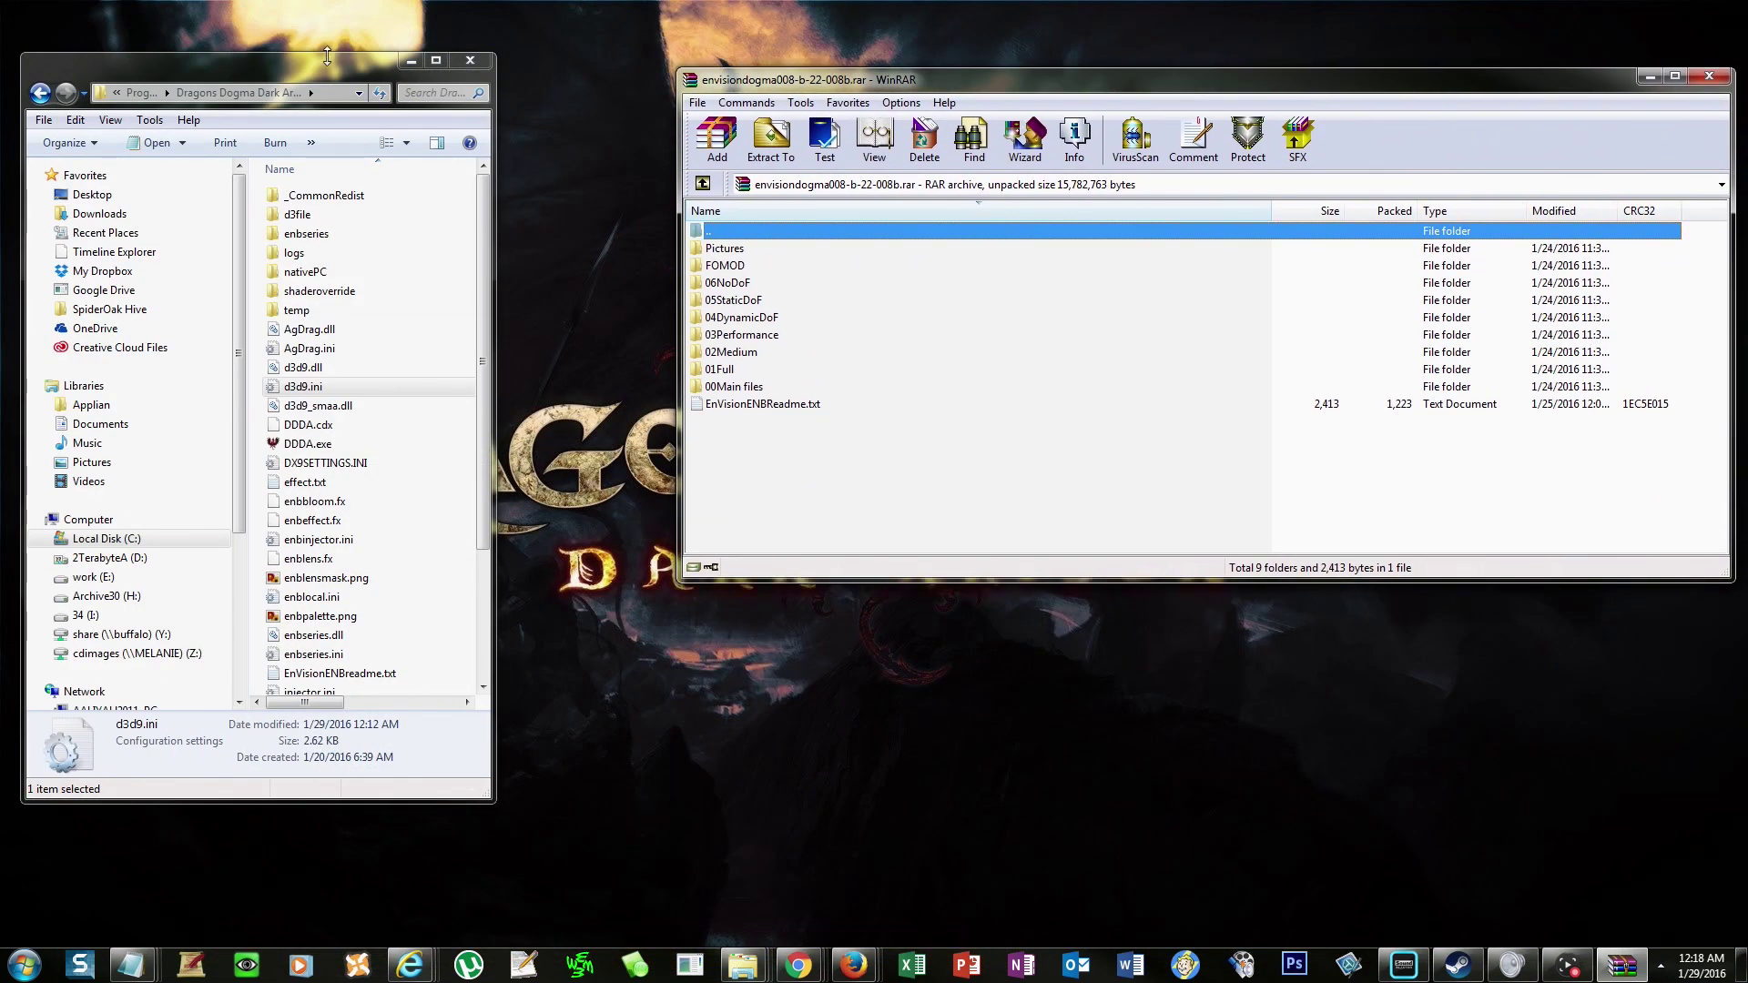
left_click_drag(327, 57, 396, 37)
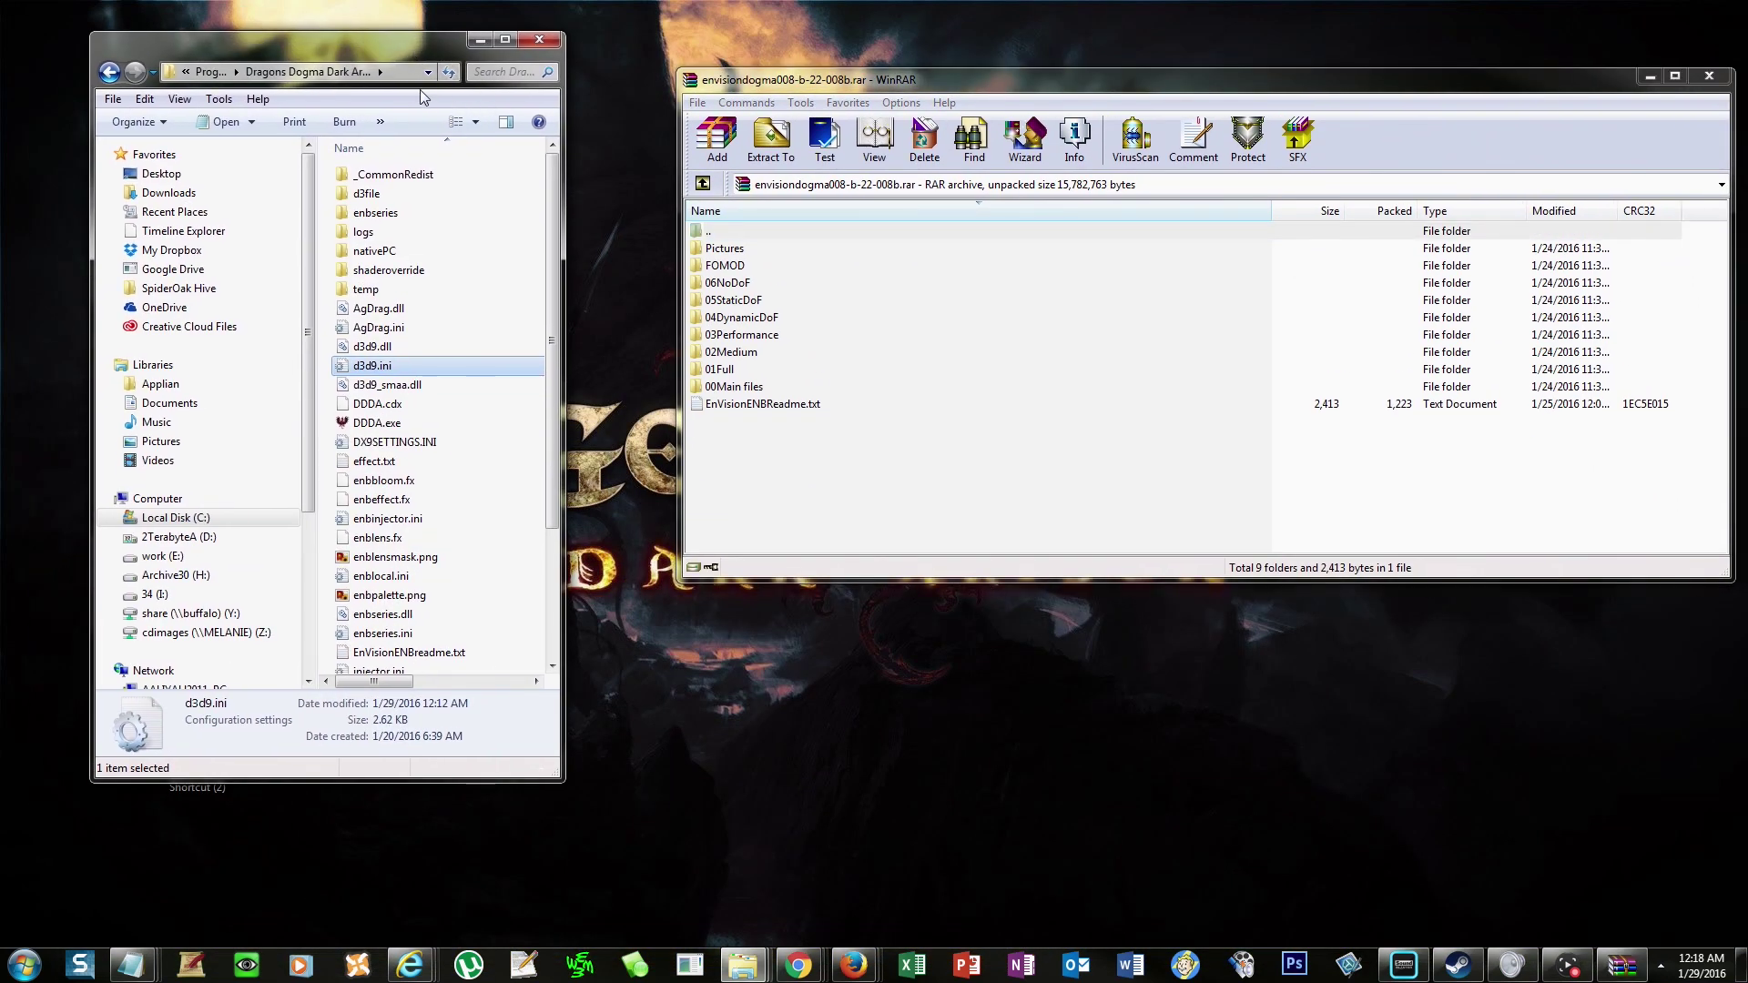
left_click(474, 231)
left_click(417, 73)
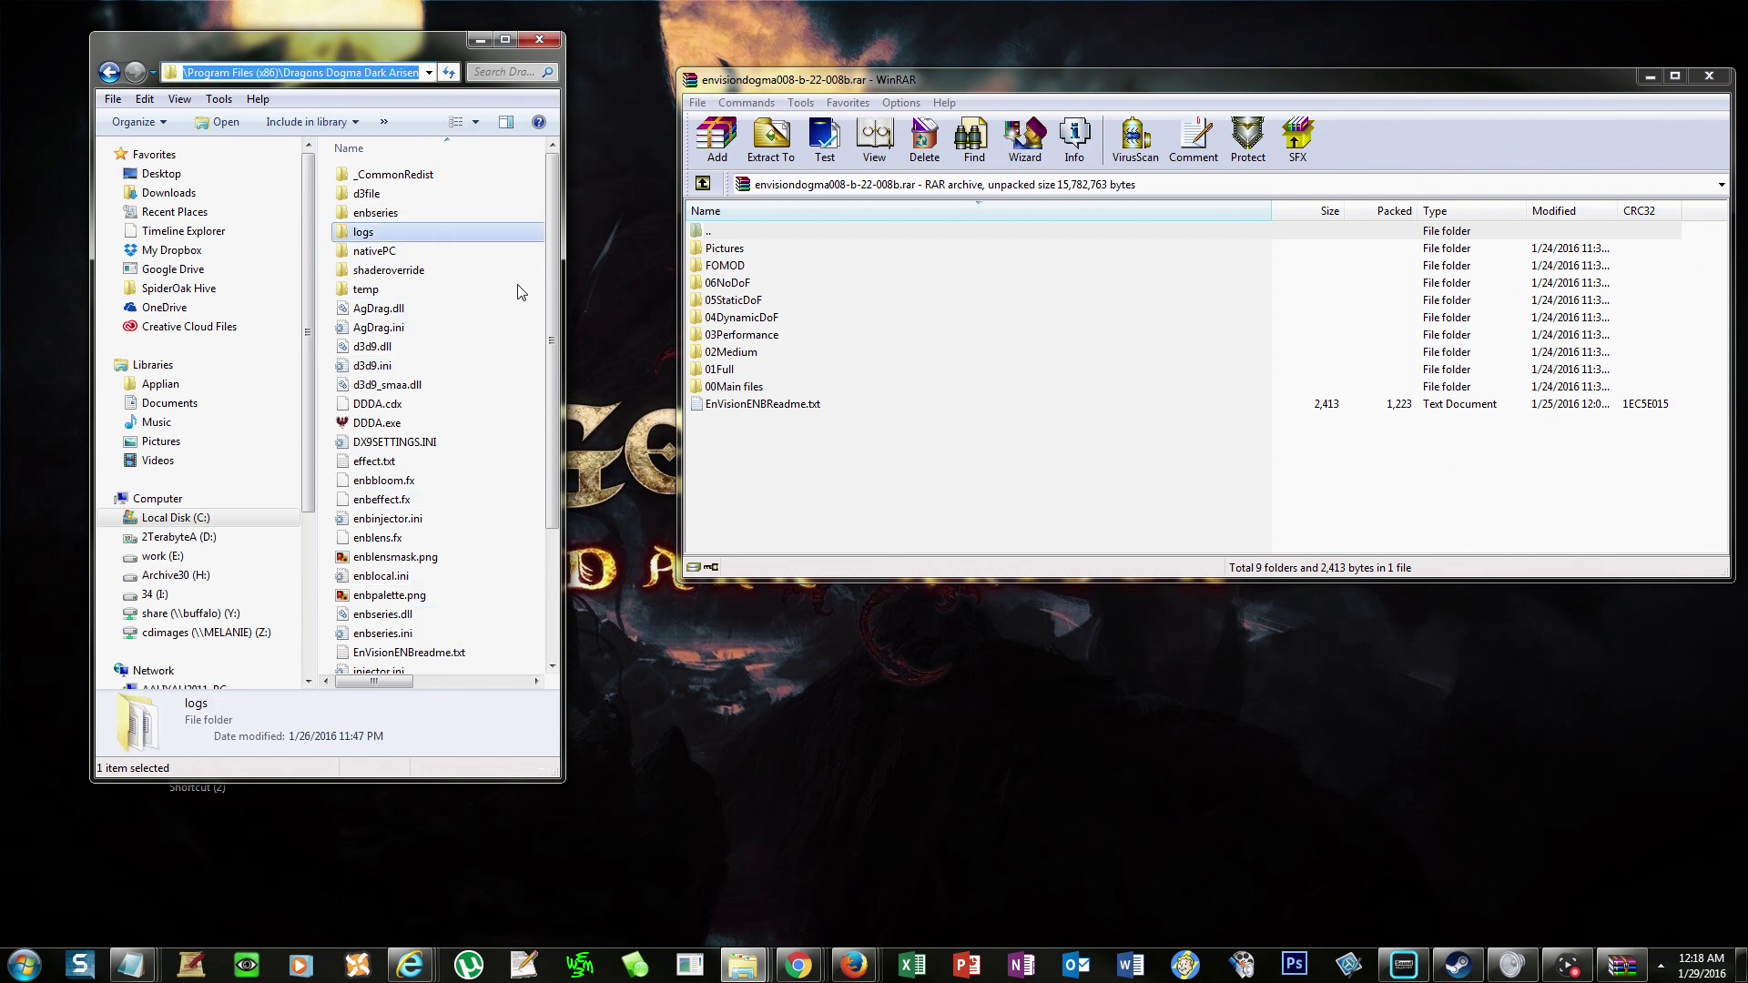
Select every item in the EnVision archive and extract it to D:\enbinstall.
left_click(846, 85)
left_click(724, 251)
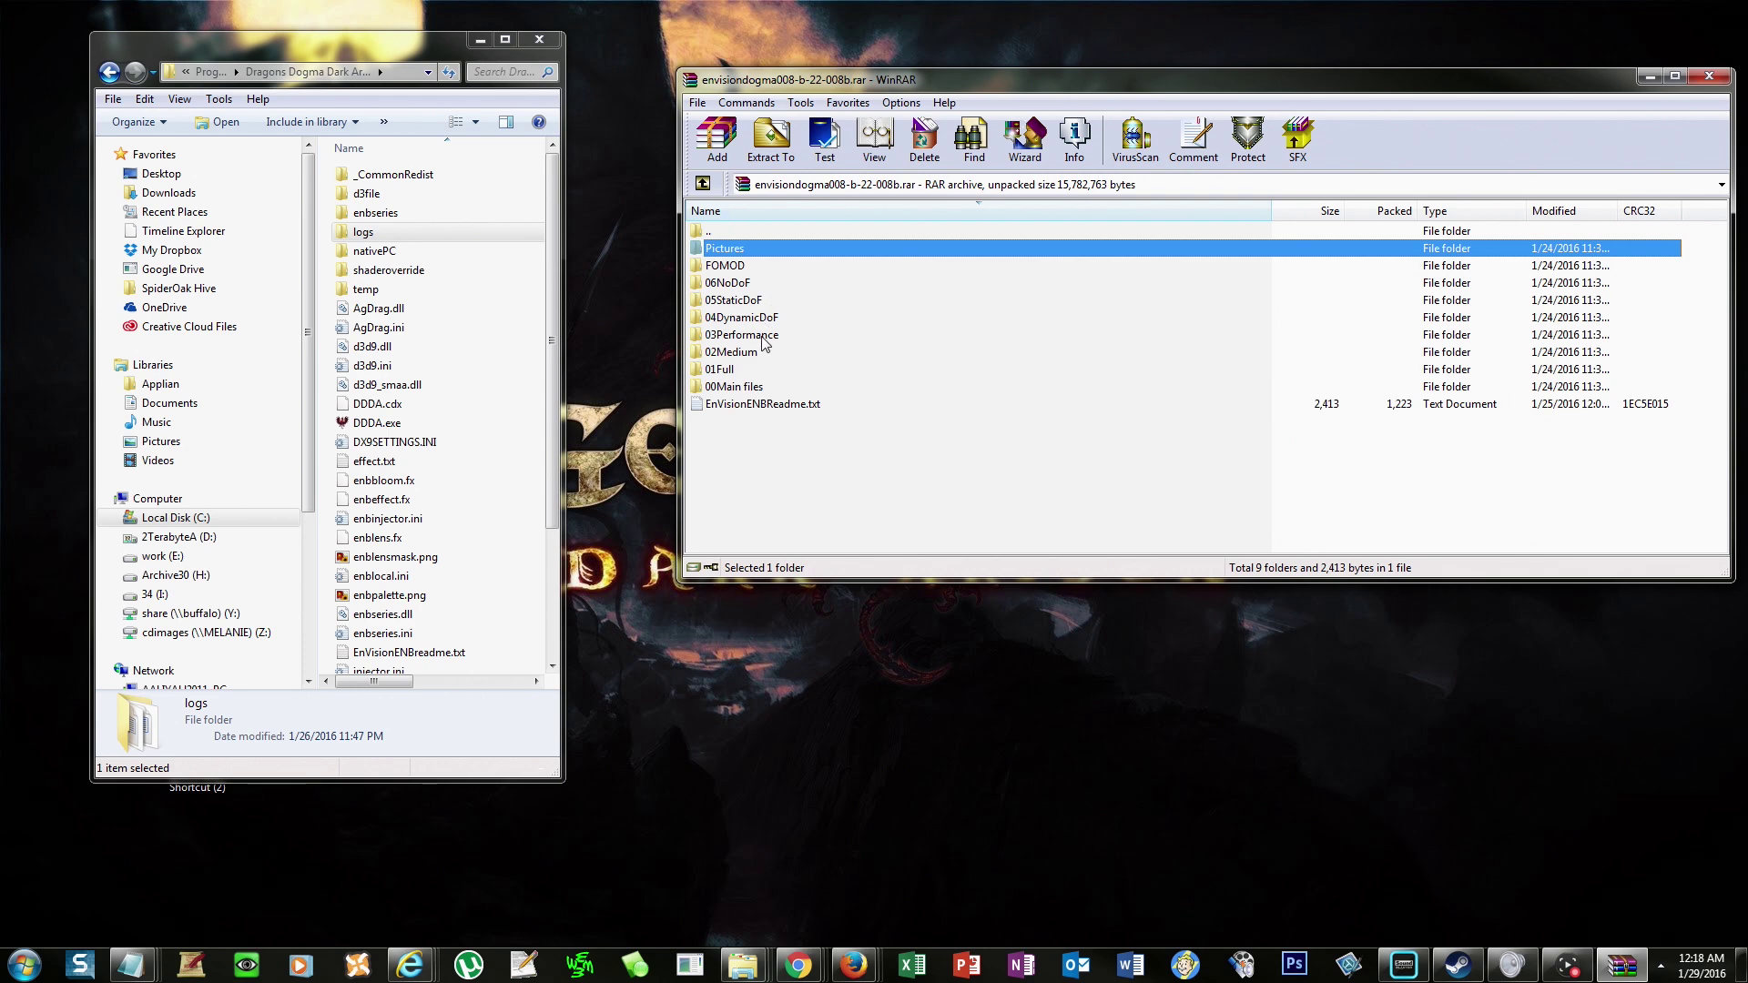
left_click(745, 407, "shift")
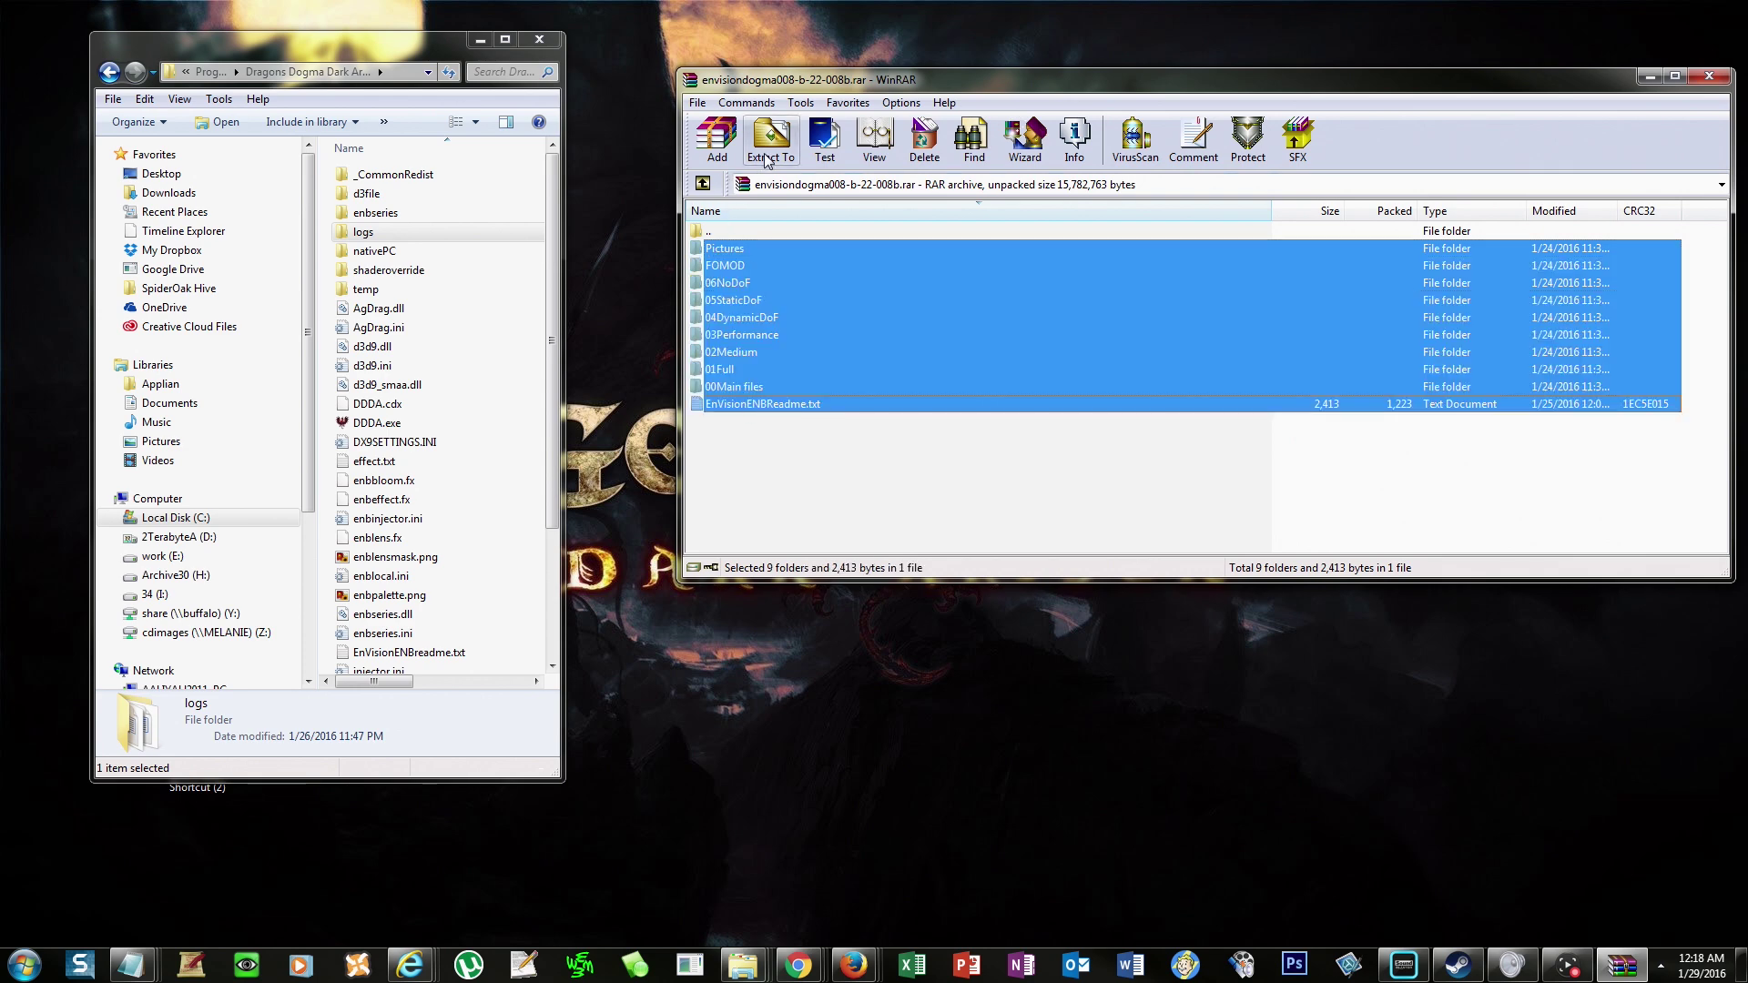
left_click(770, 139)
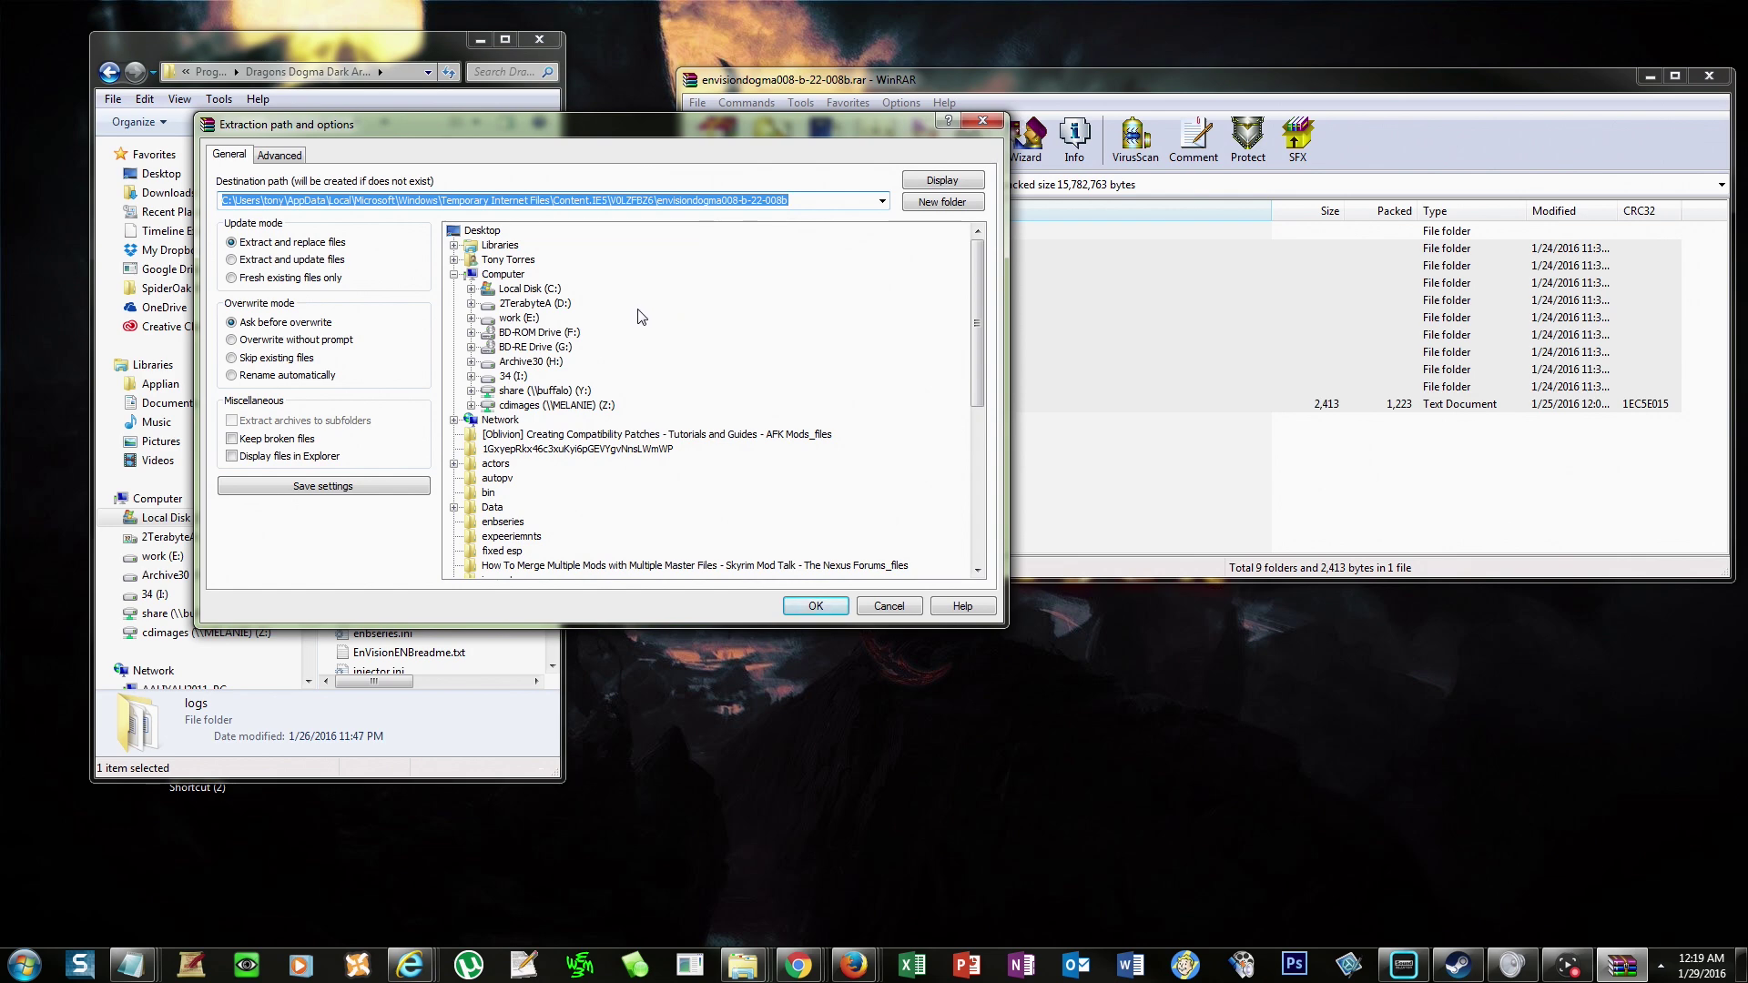
key("Escape")
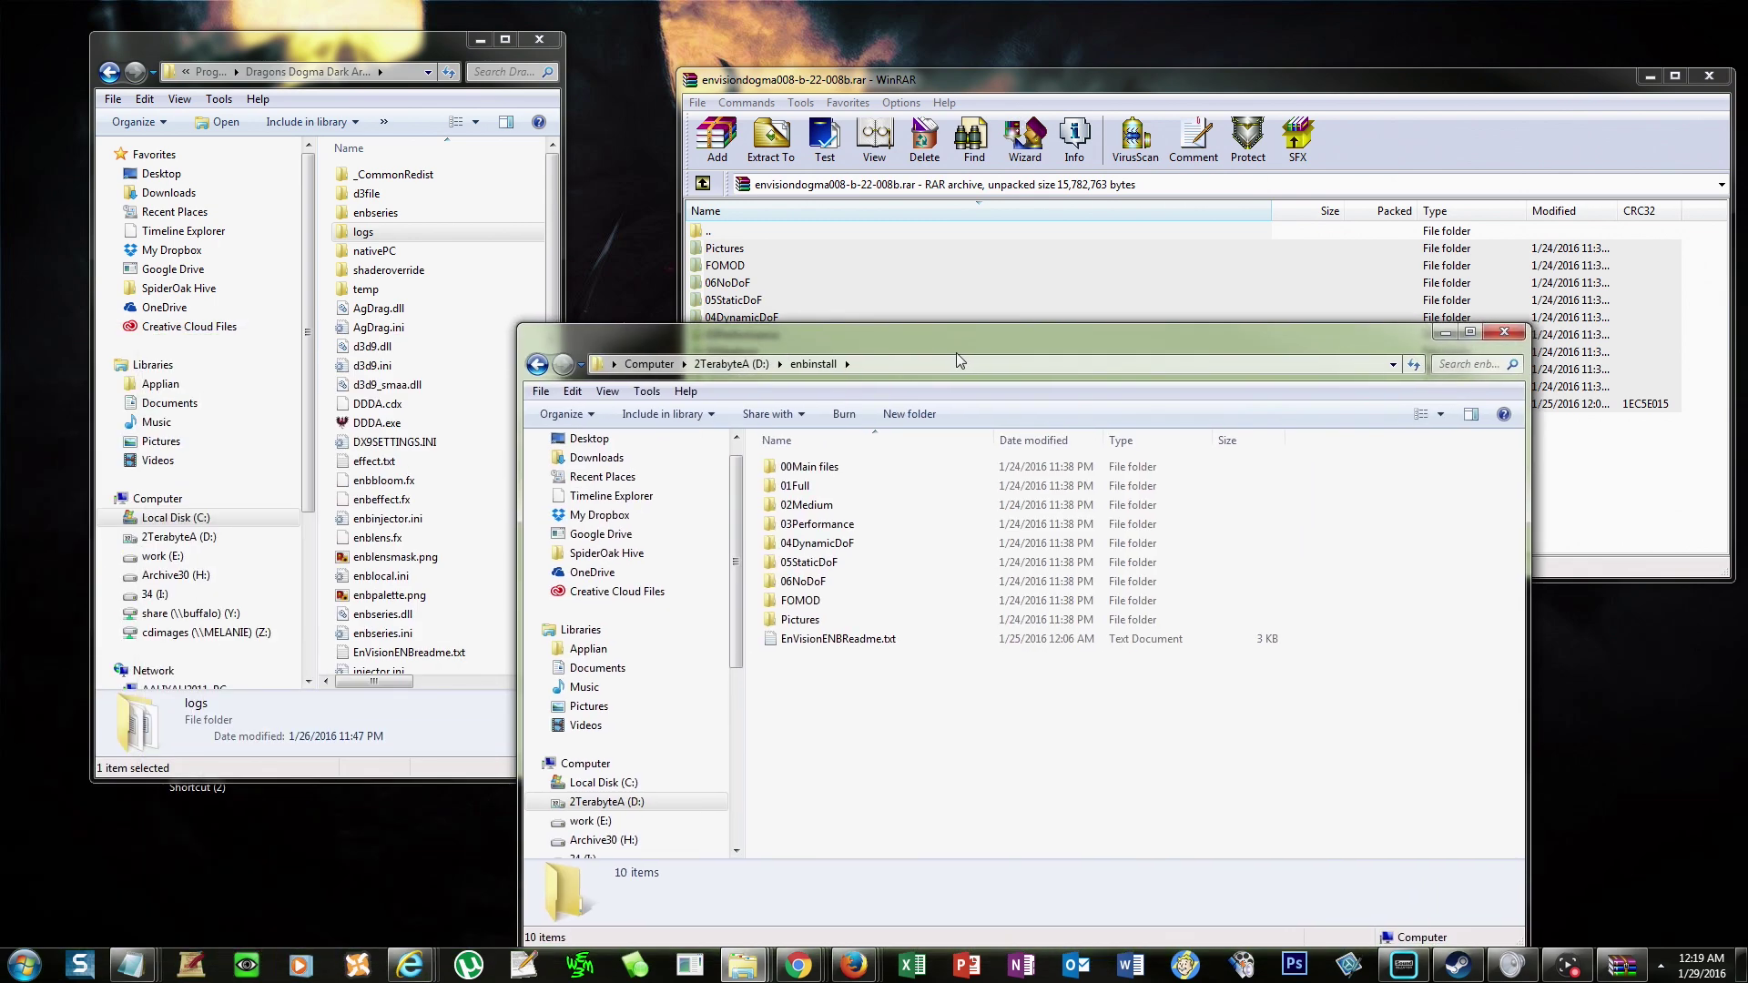
Close WinRAR and place the enbinstall window beside the game folder.
left_click_drag(955, 352, 1002, 233)
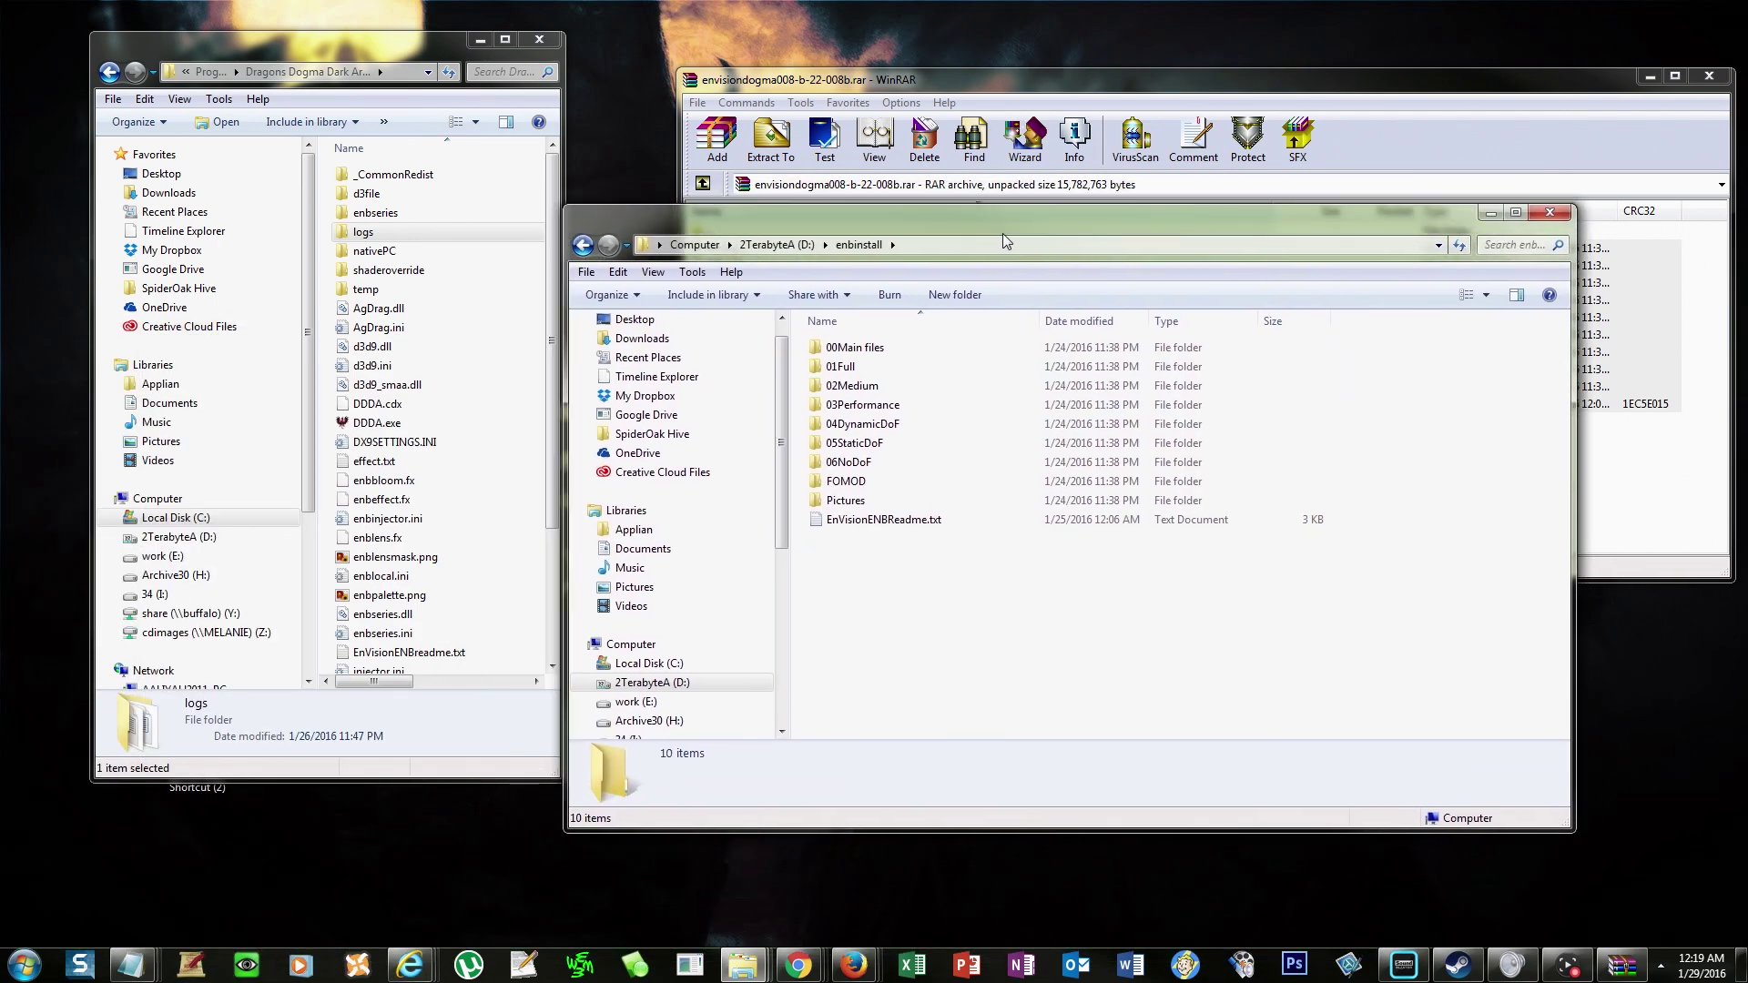
left_click(1341, 88)
left_click(1709, 76)
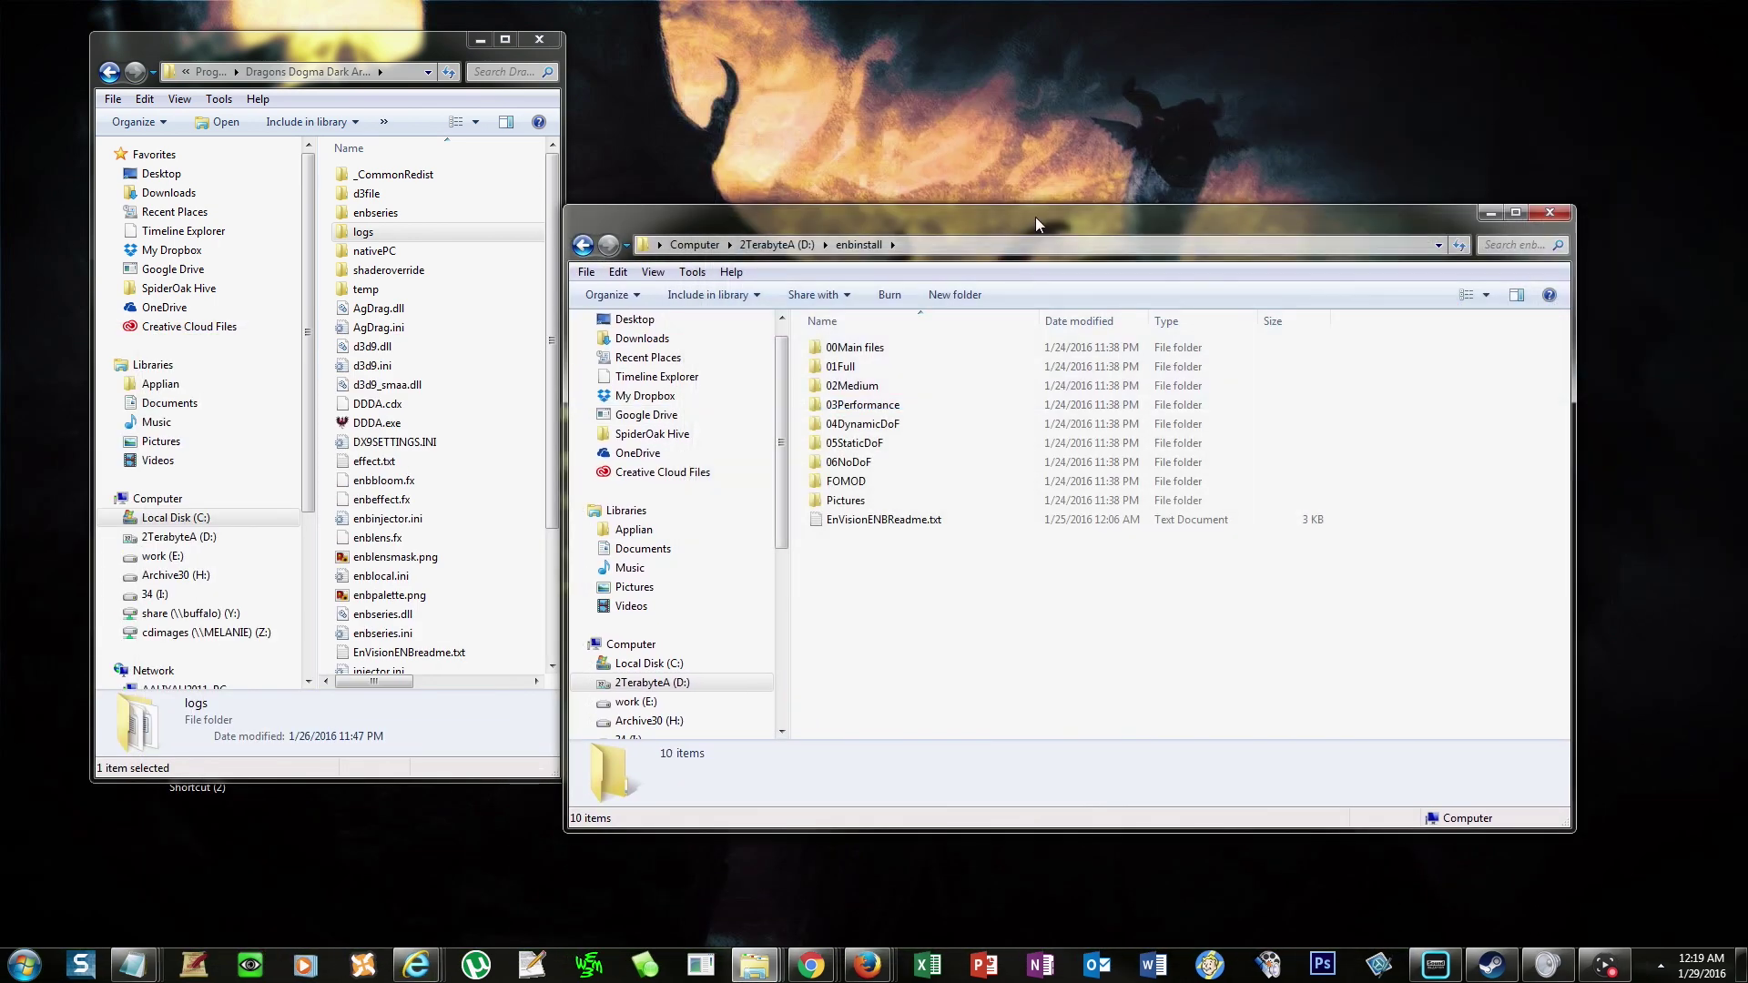
left_click_drag(1036, 219, 1166, 99)
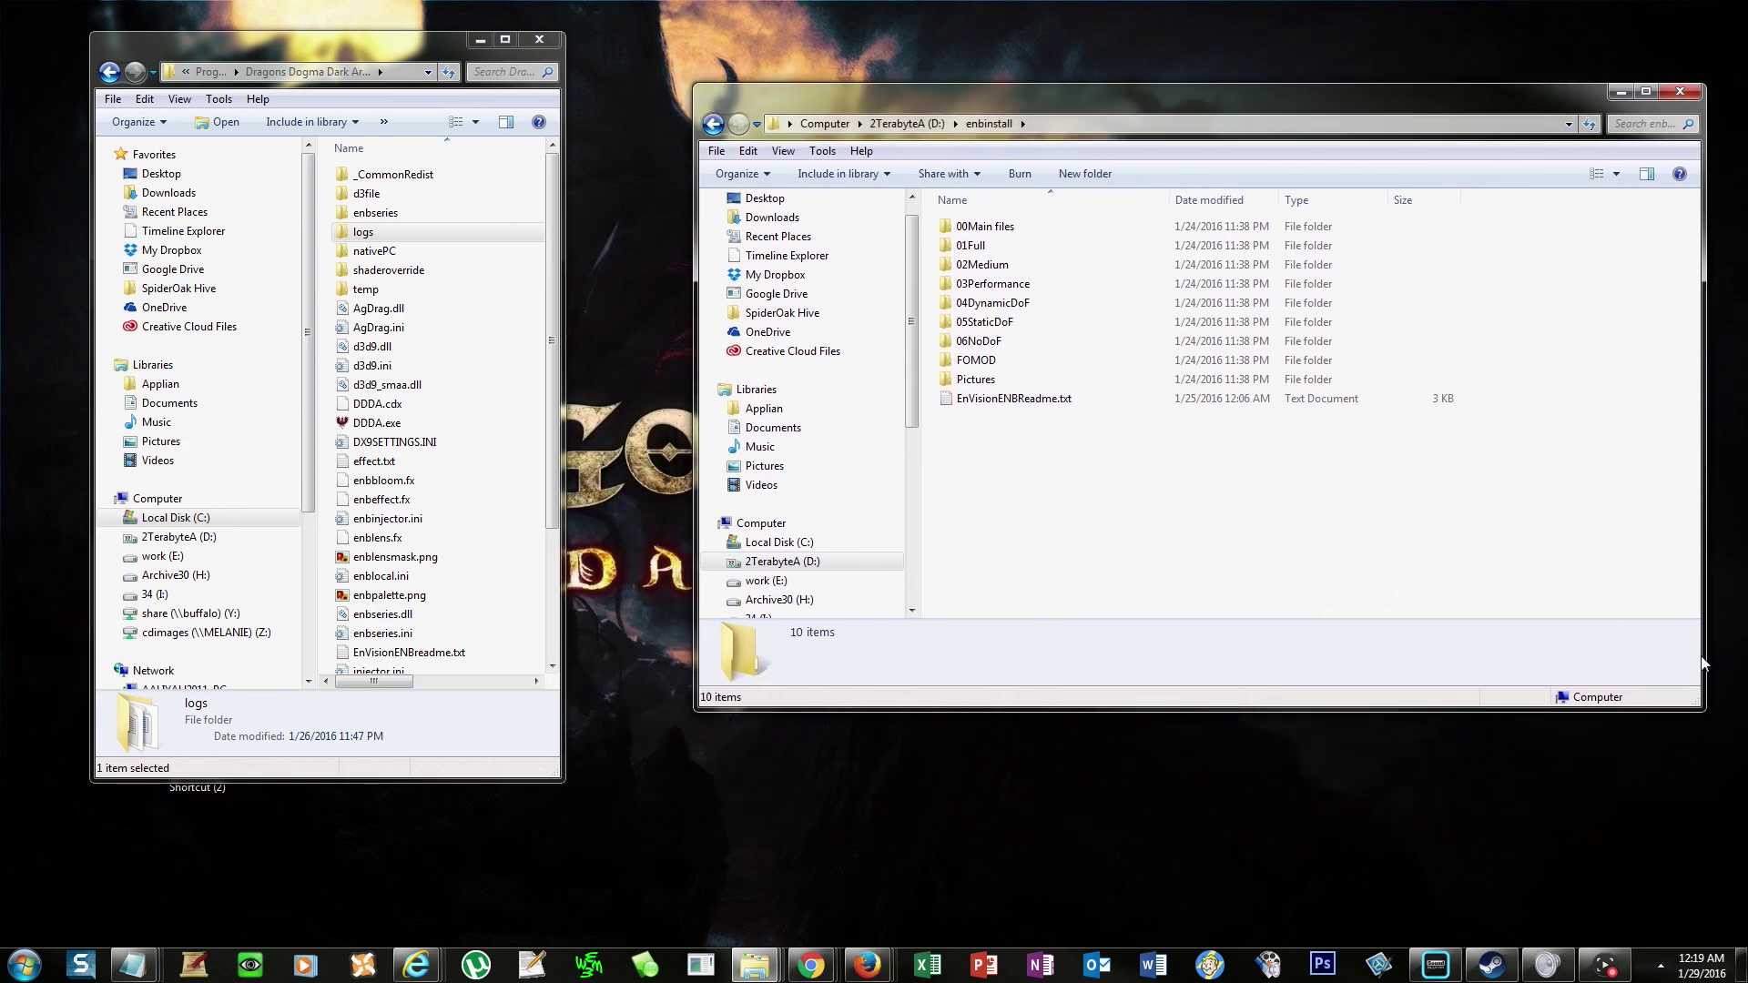
left_click_drag(1703, 660, 1240, 660)
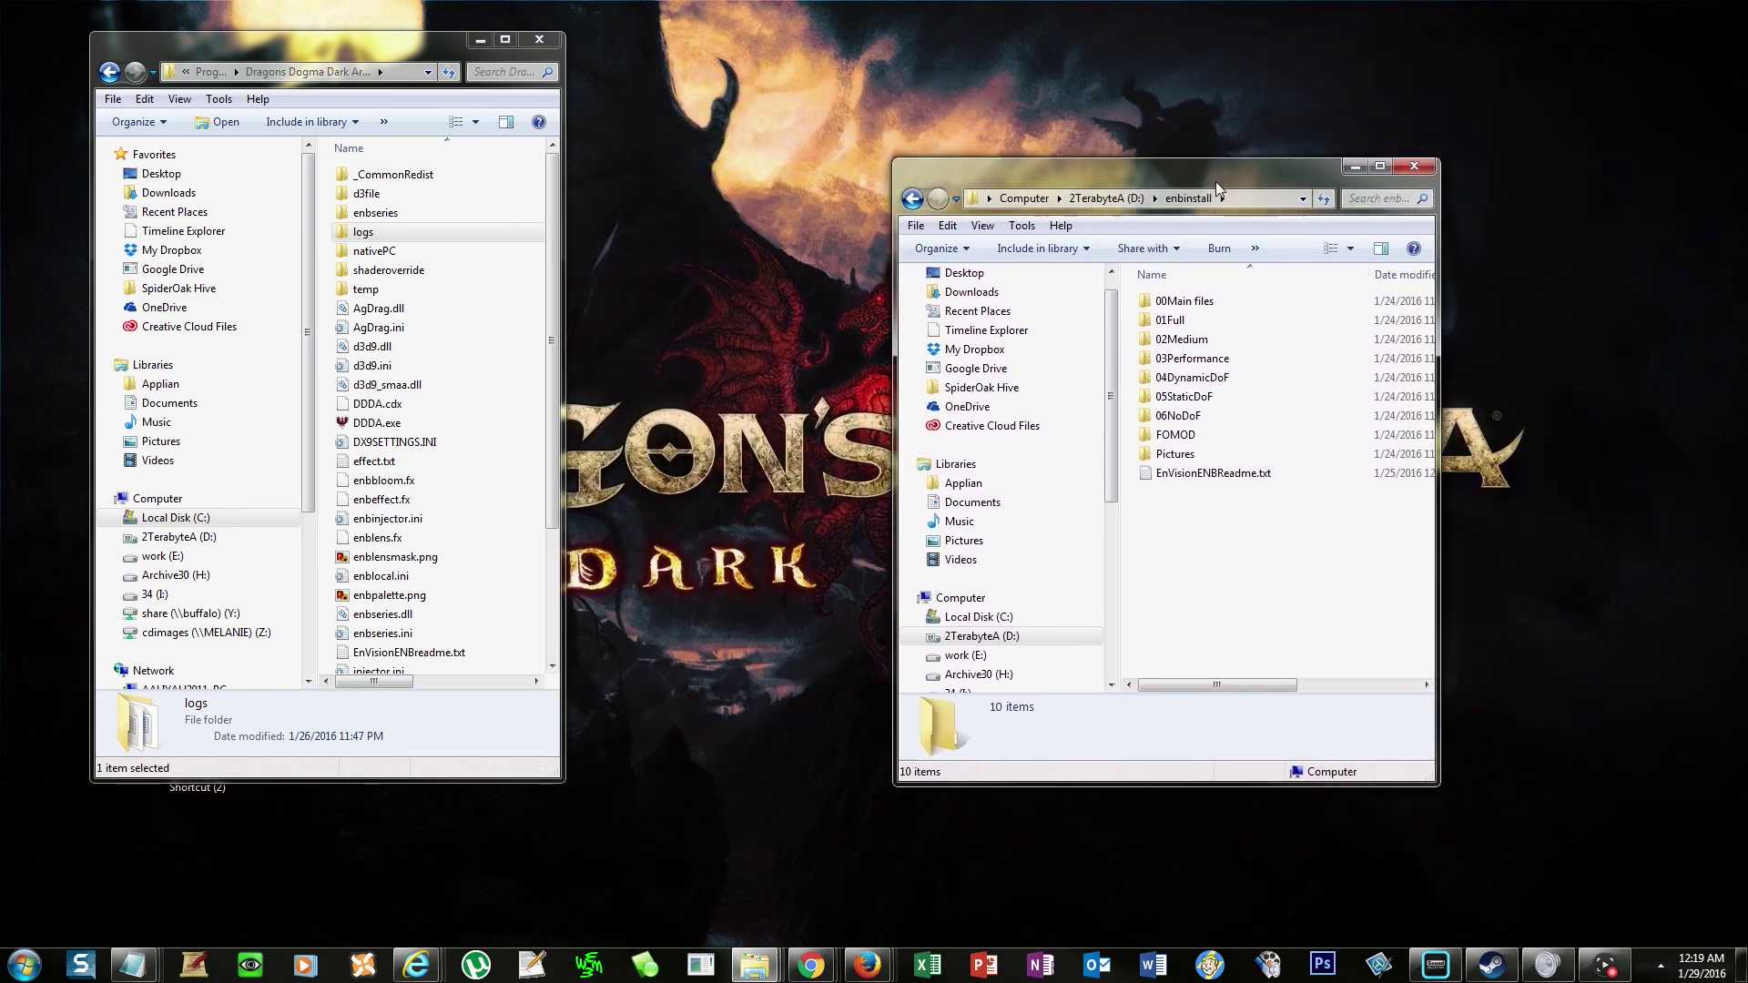
left_click_drag(1013, 121, 1407, 221)
mouse_move(388, 47)
left_mouse_down()
mouse_move(758, 184)
mouse_move(779, 92)
left_mouse_up()
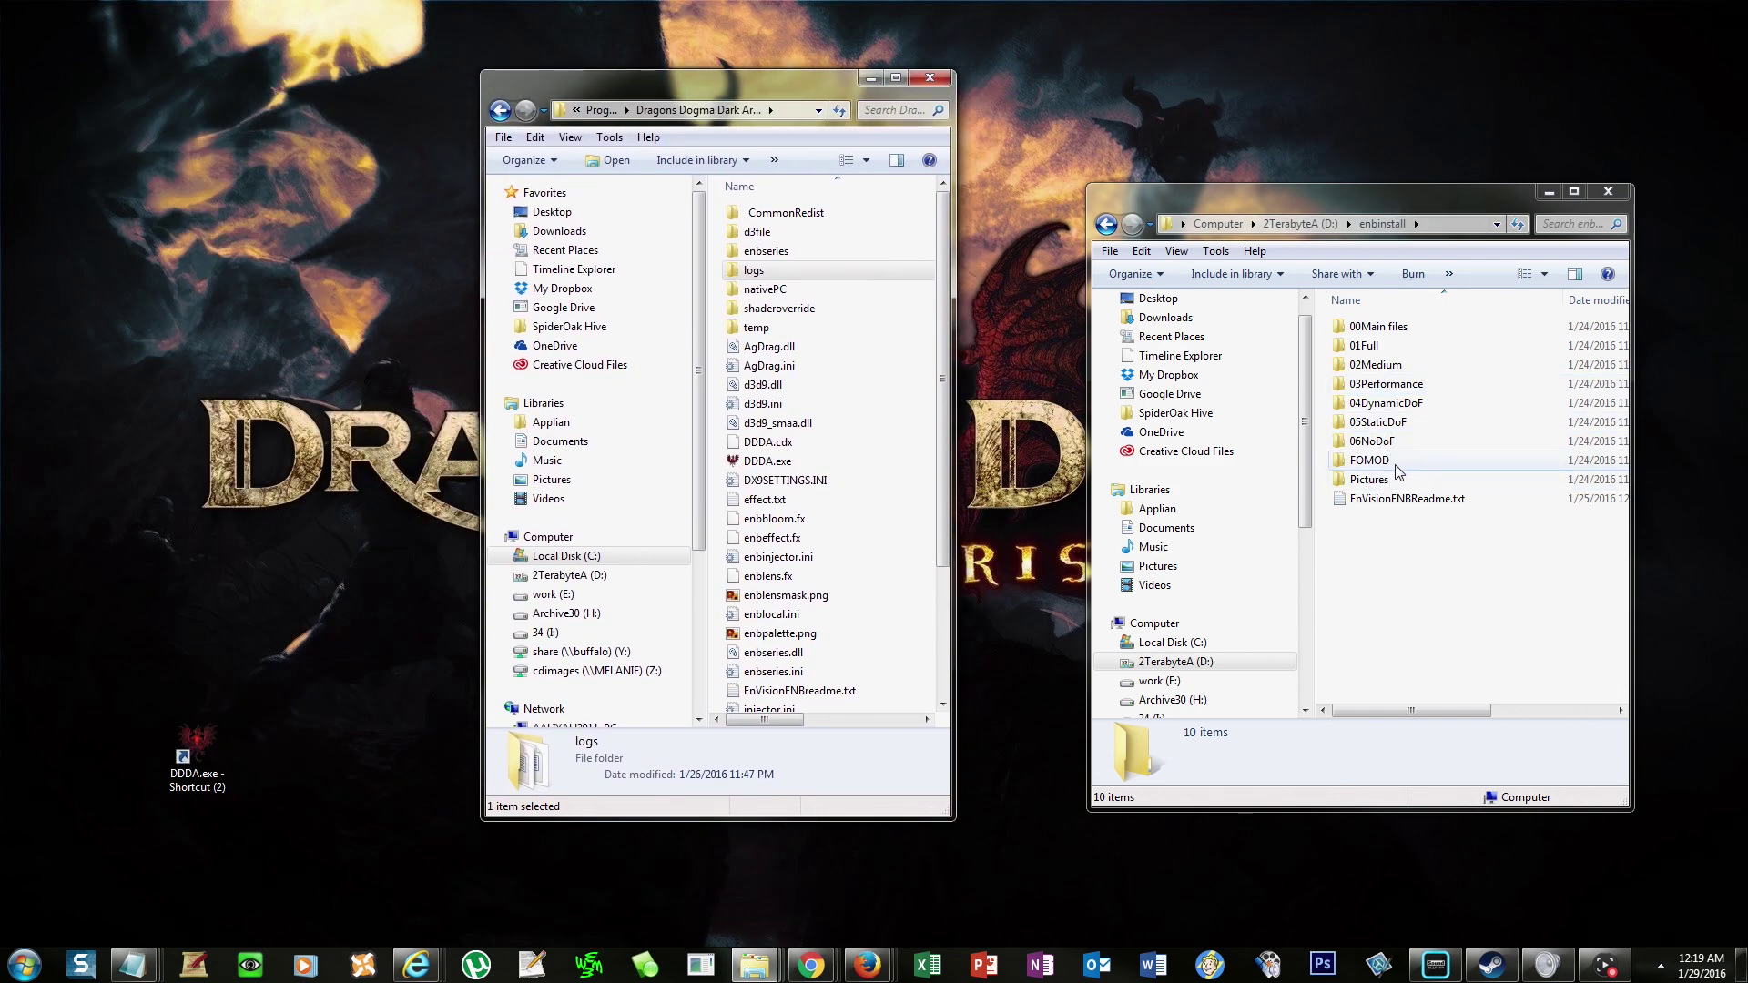
Copy all twelve files from 00Main files\EnVision_ENB_files.
double_click(1380, 327)
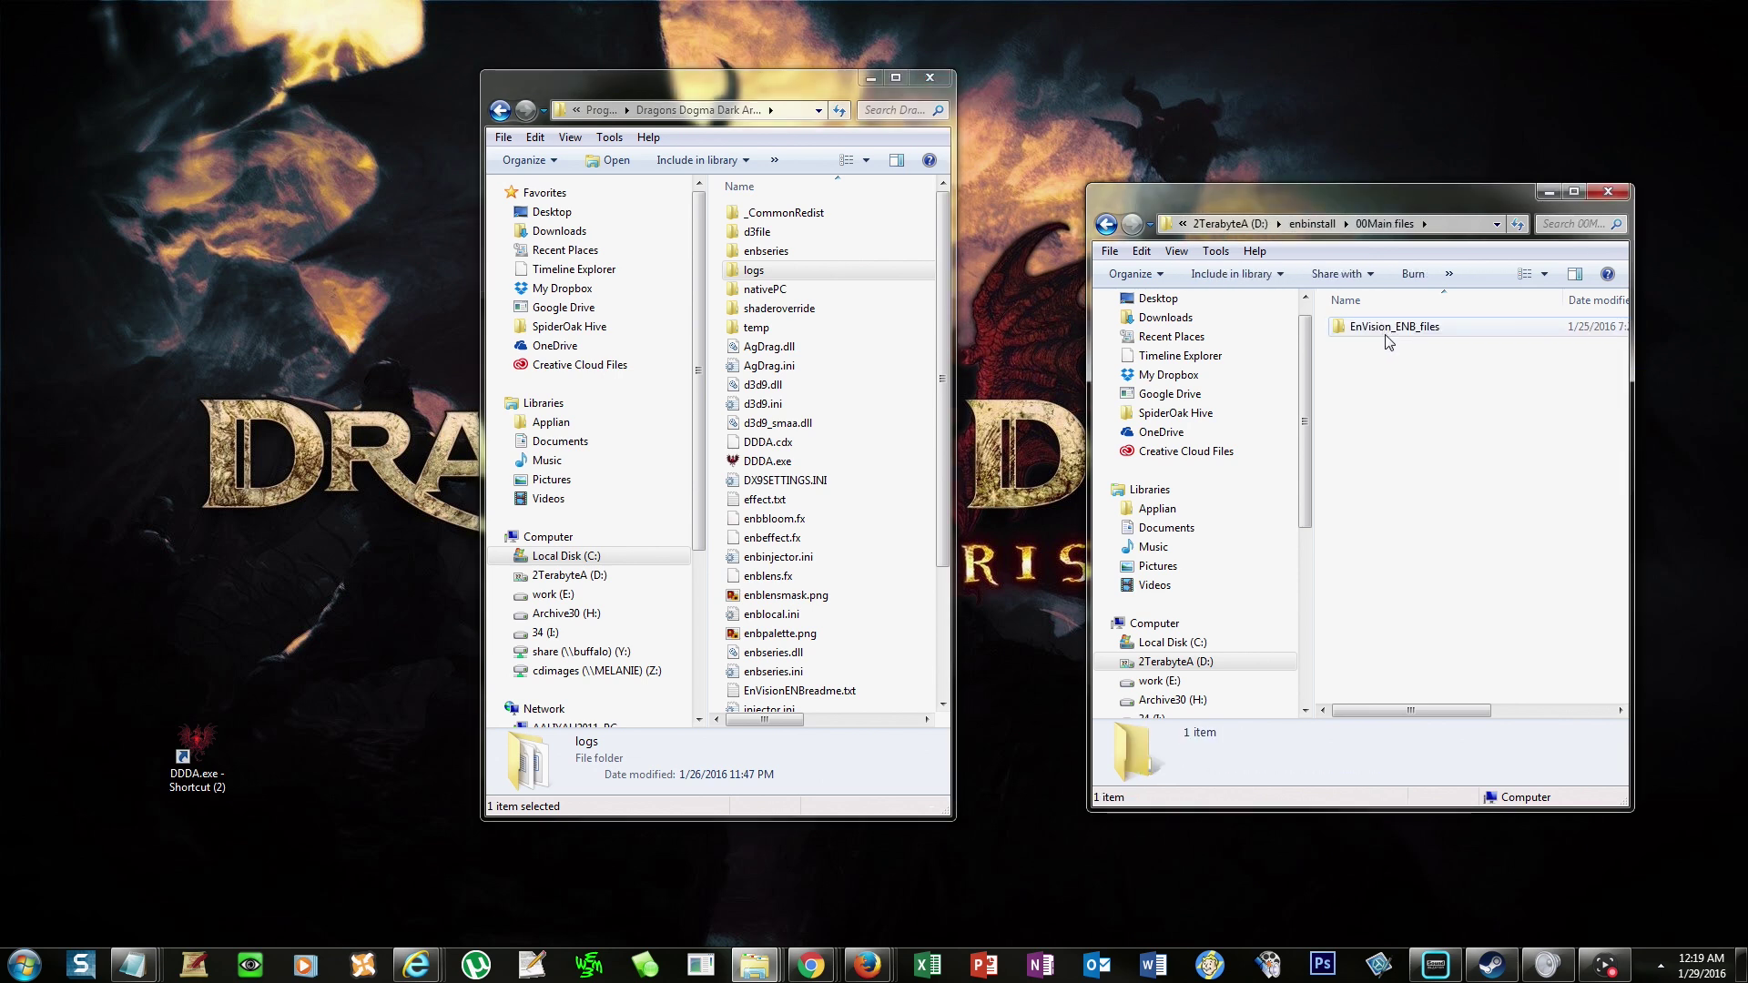
double_click(1380, 329)
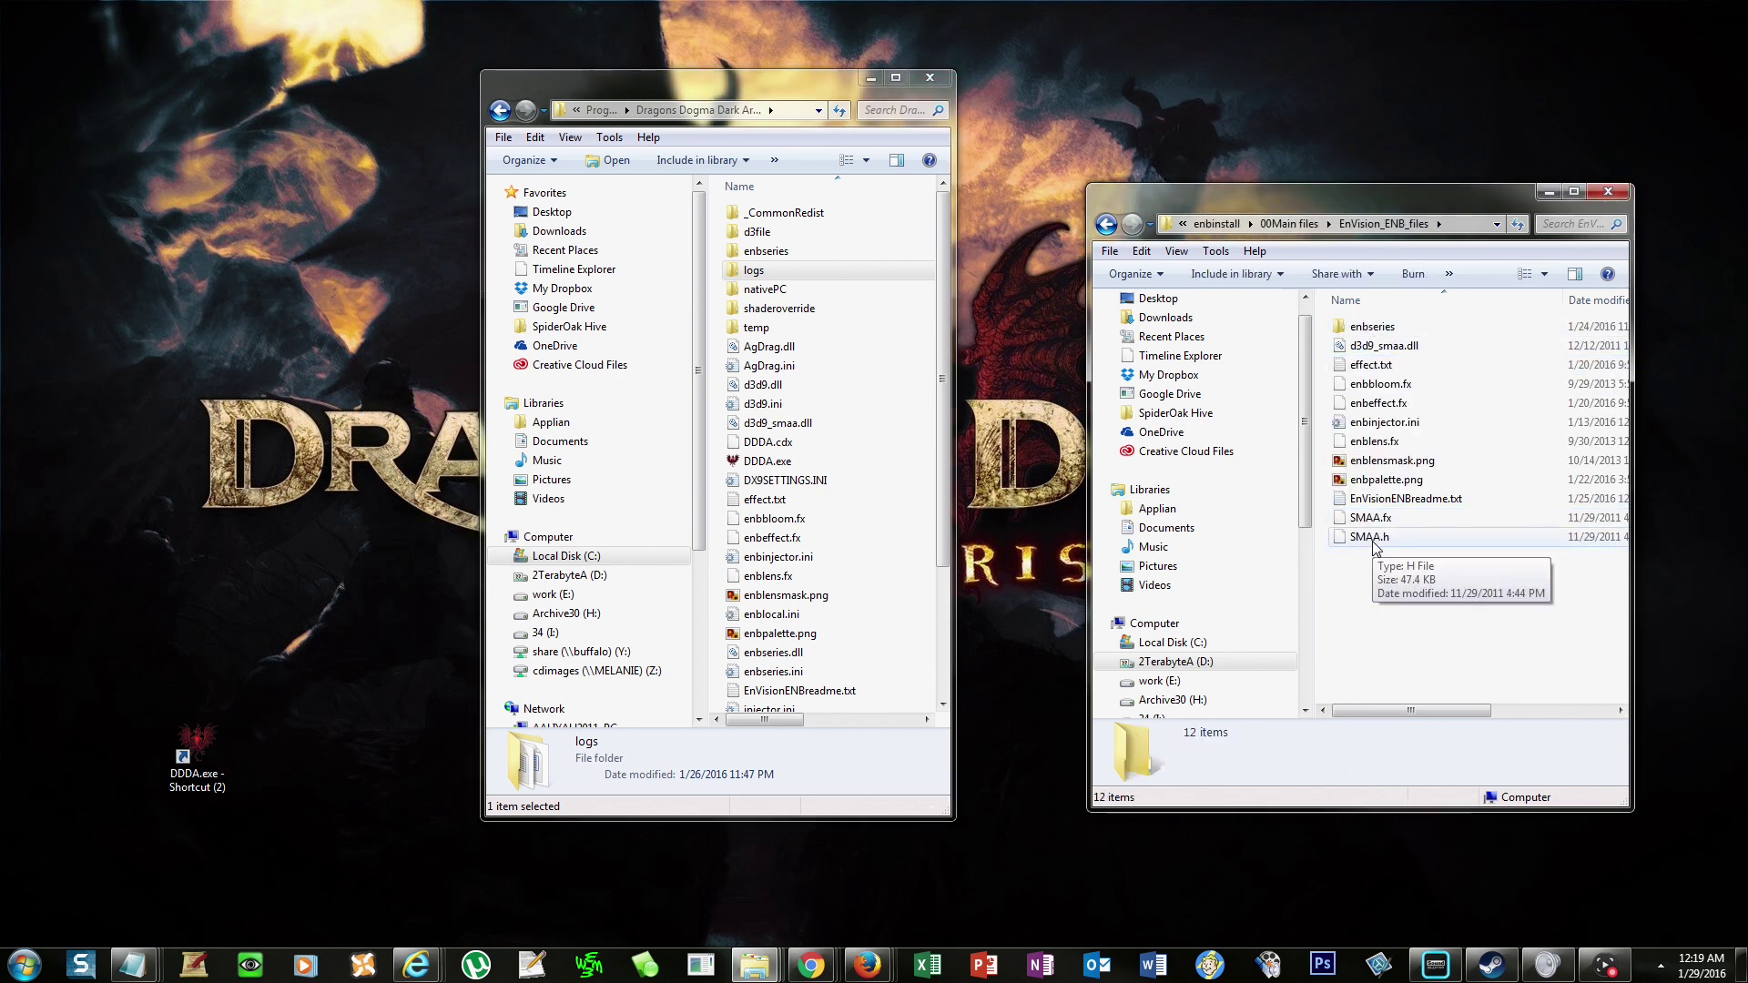
left_click(1373, 539)
left_click(1370, 333, "shift")
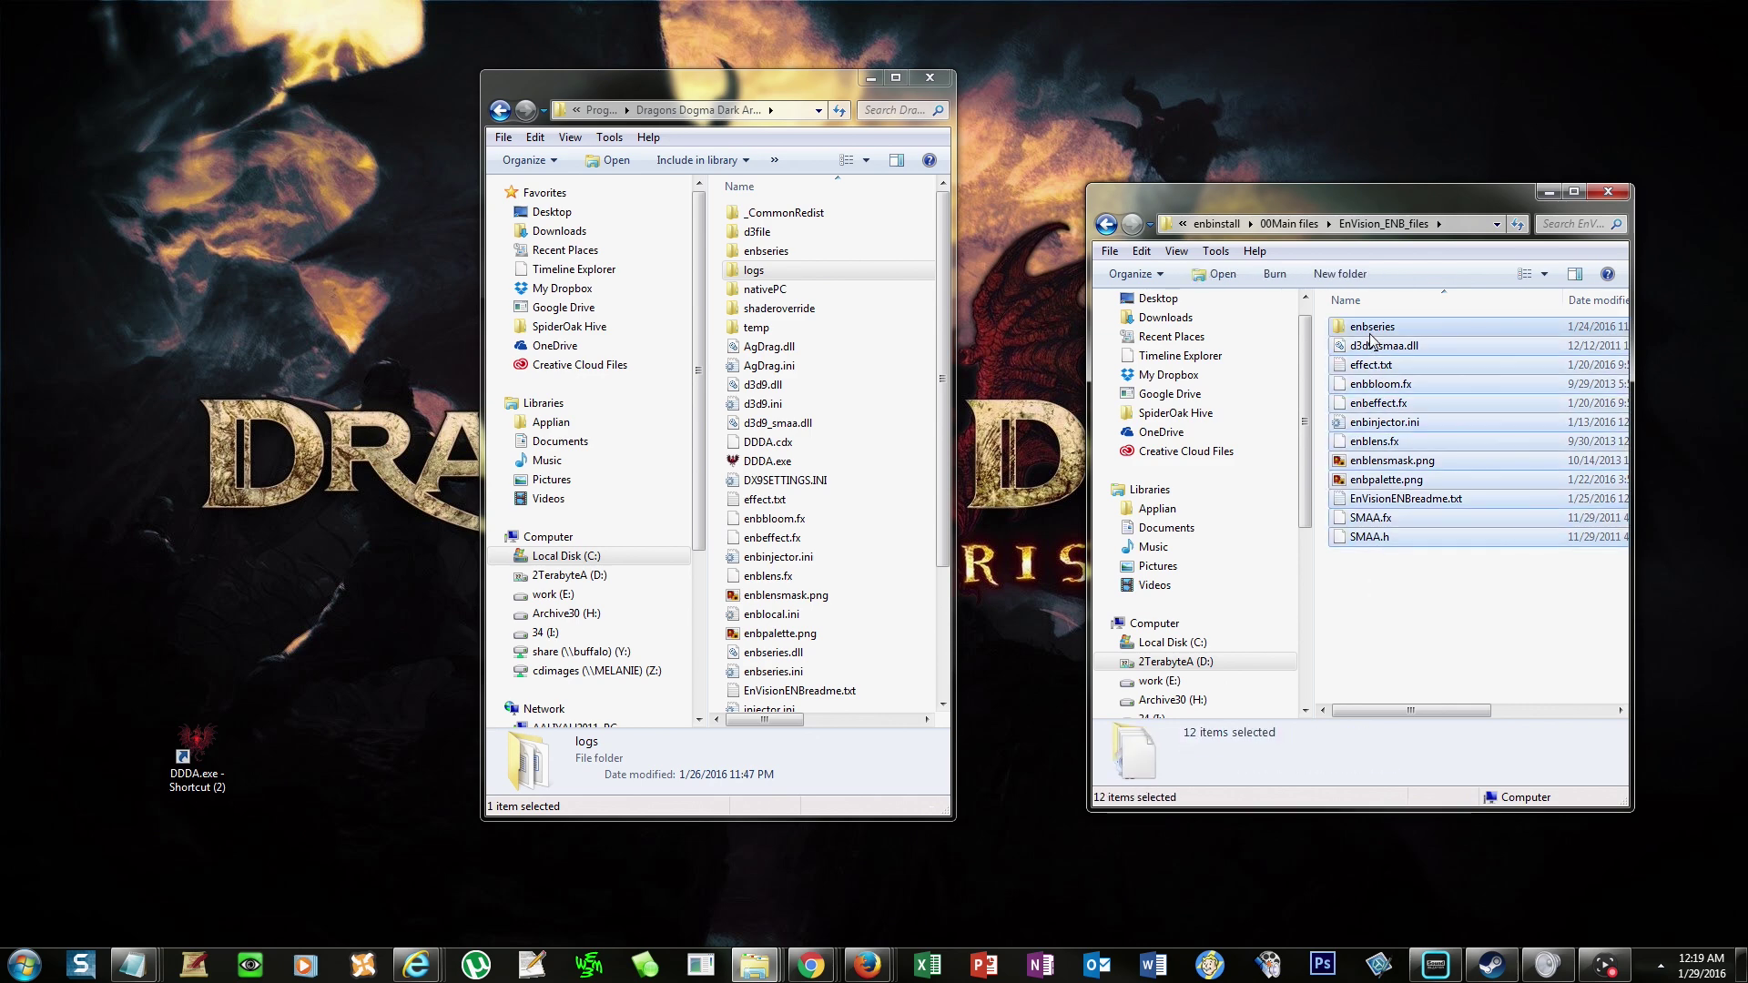
right_click(1372, 336)
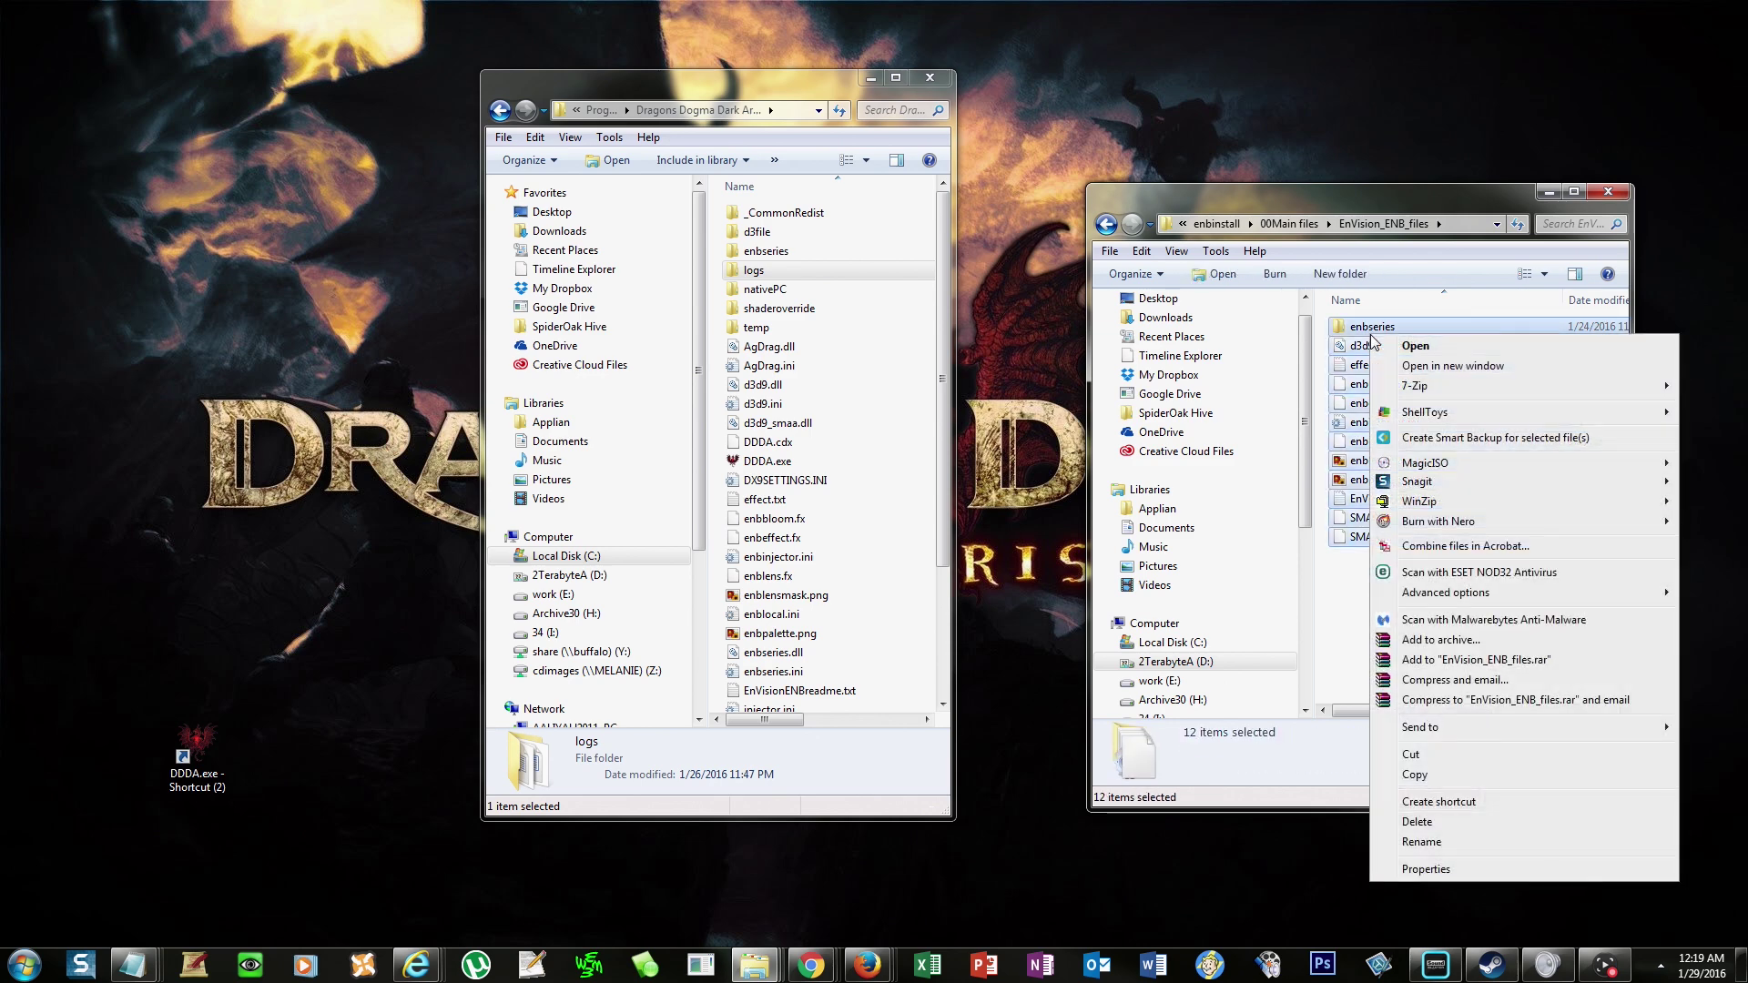
left_click(1416, 779)
Check the game folder's Edit menu without pasting, then go back to enbinstall.
left_click(535, 136)
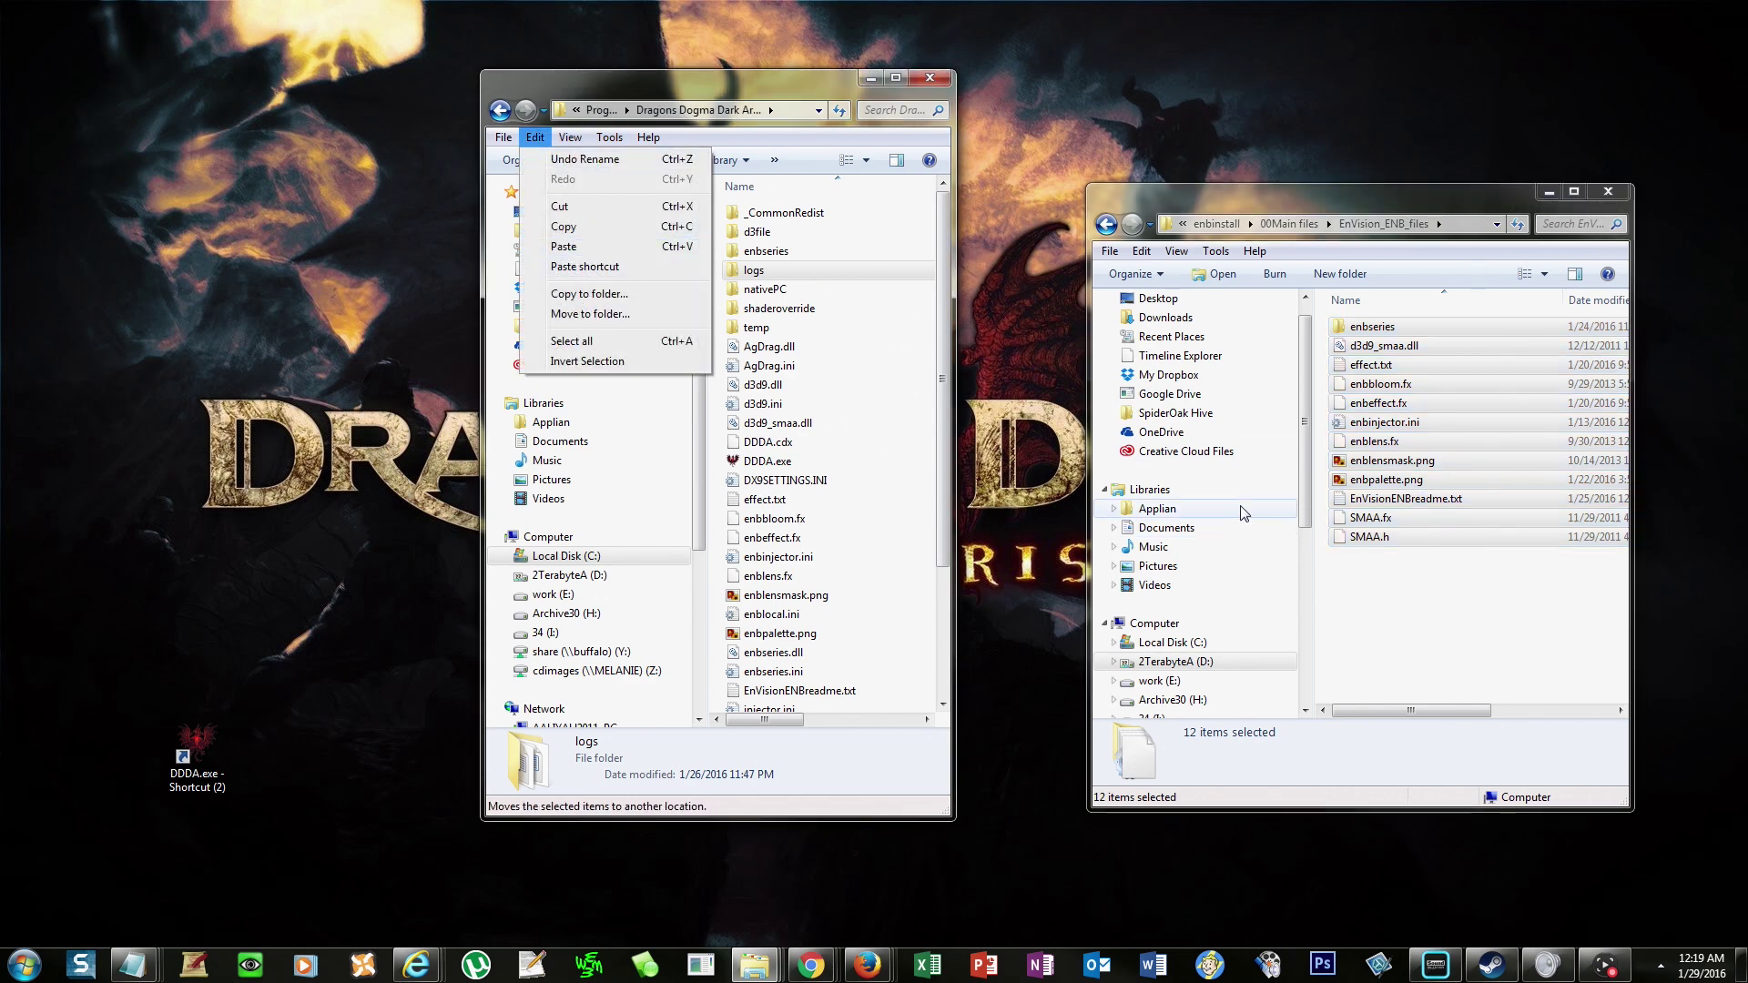
left_click(1417, 200)
left_click(1106, 224)
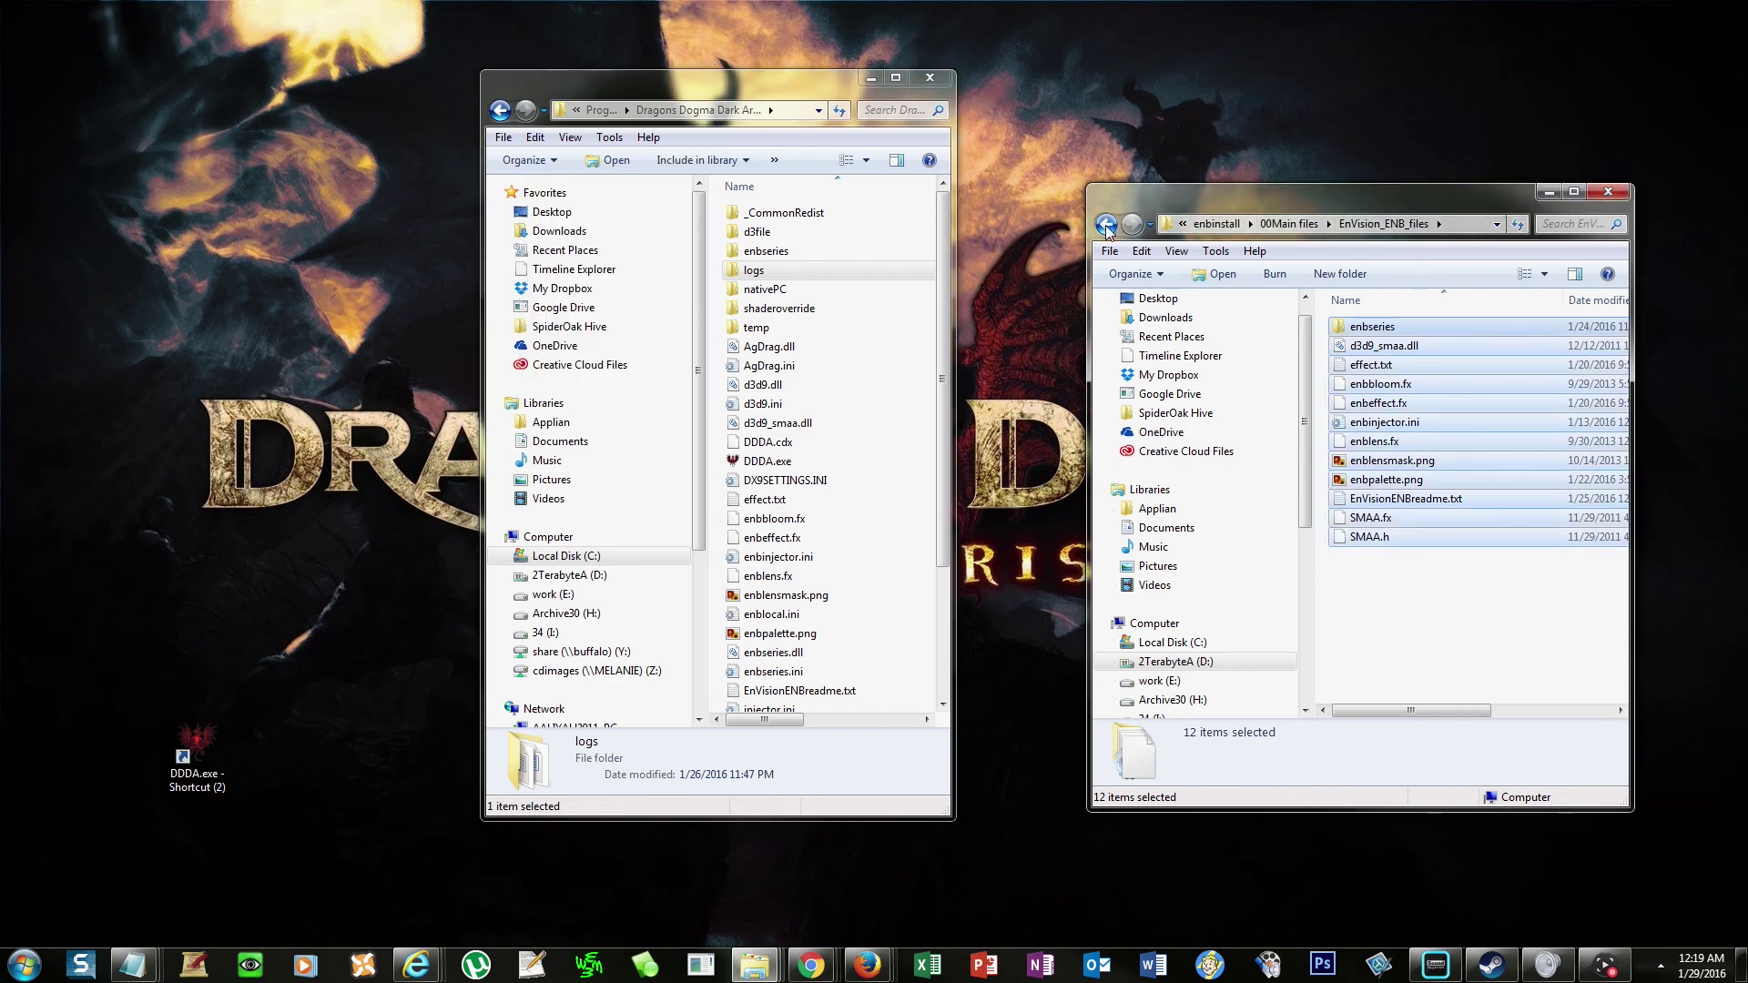
left_click(1106, 224)
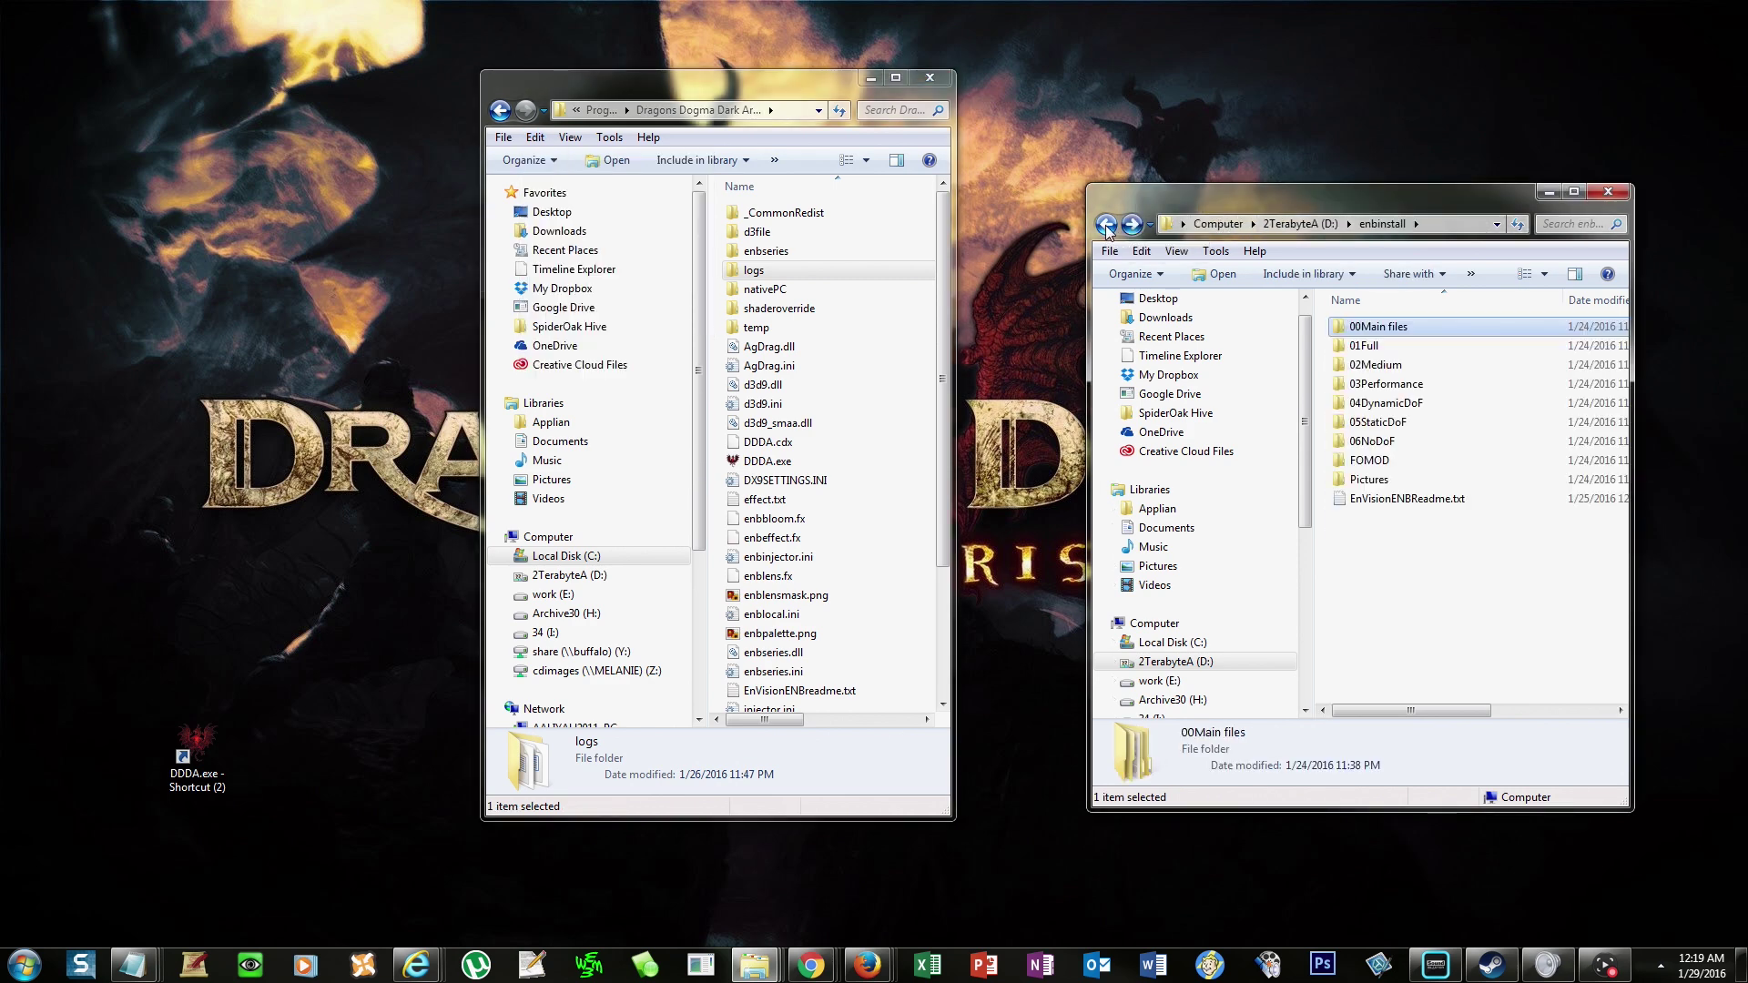
left_click(1377, 556)
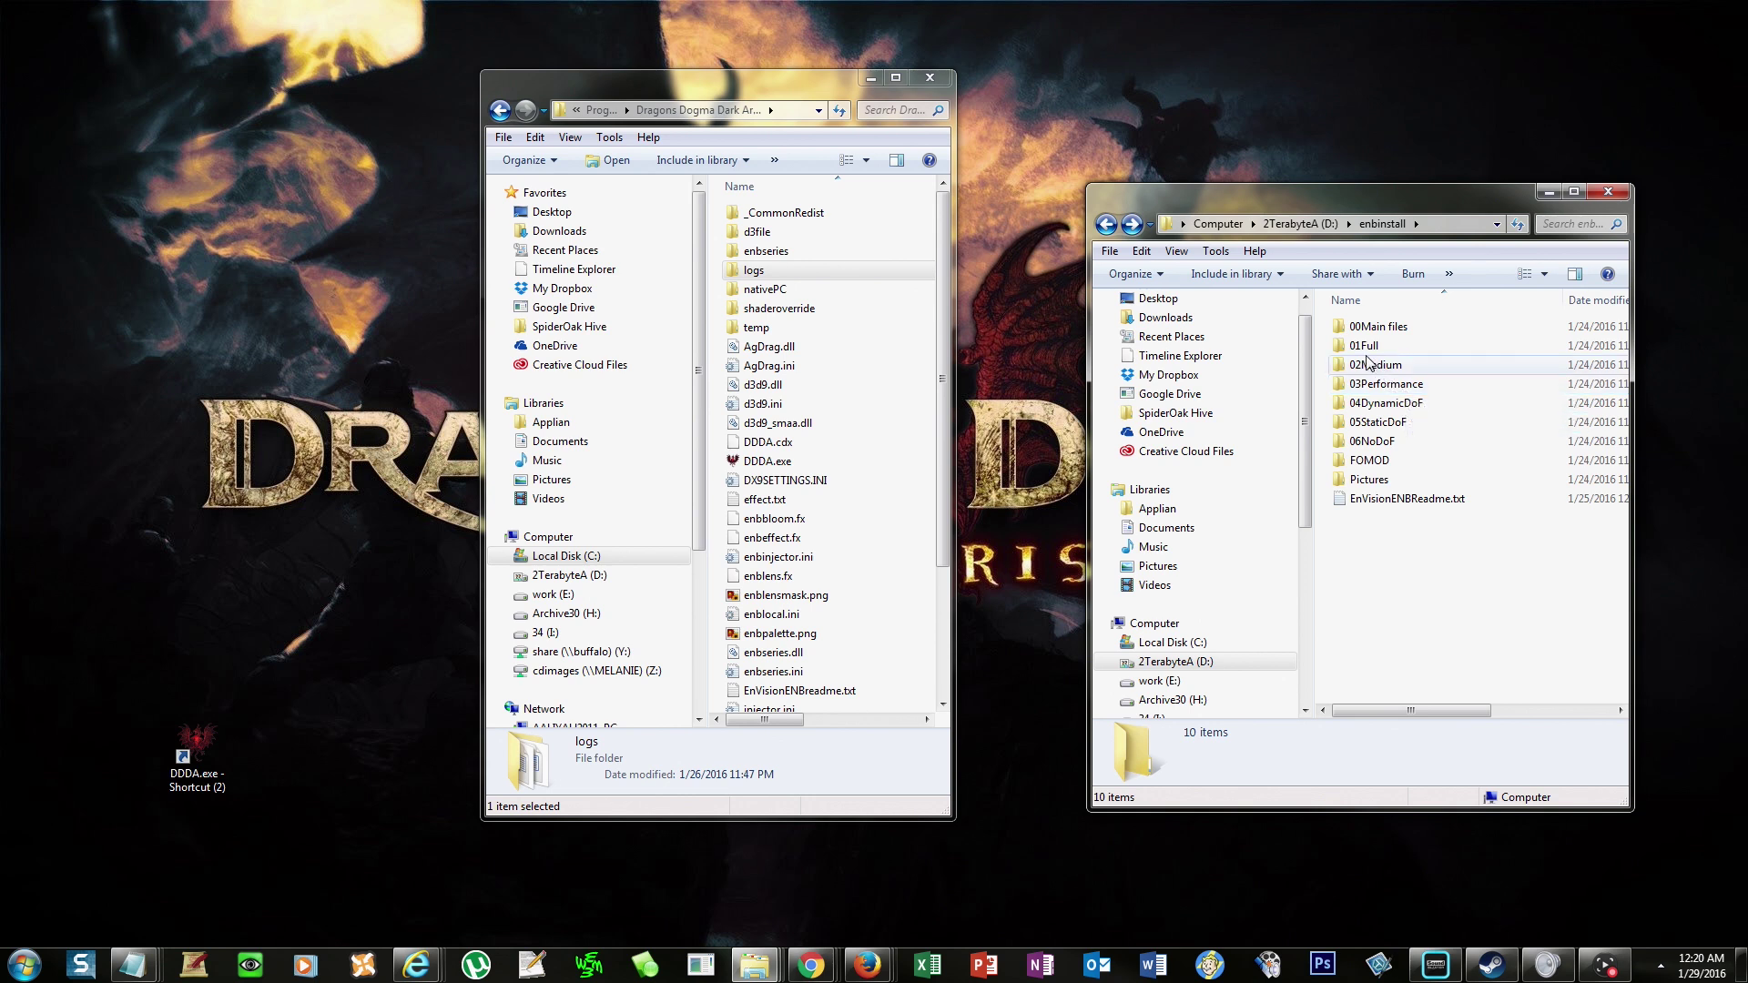
mouse_move(1364, 345)
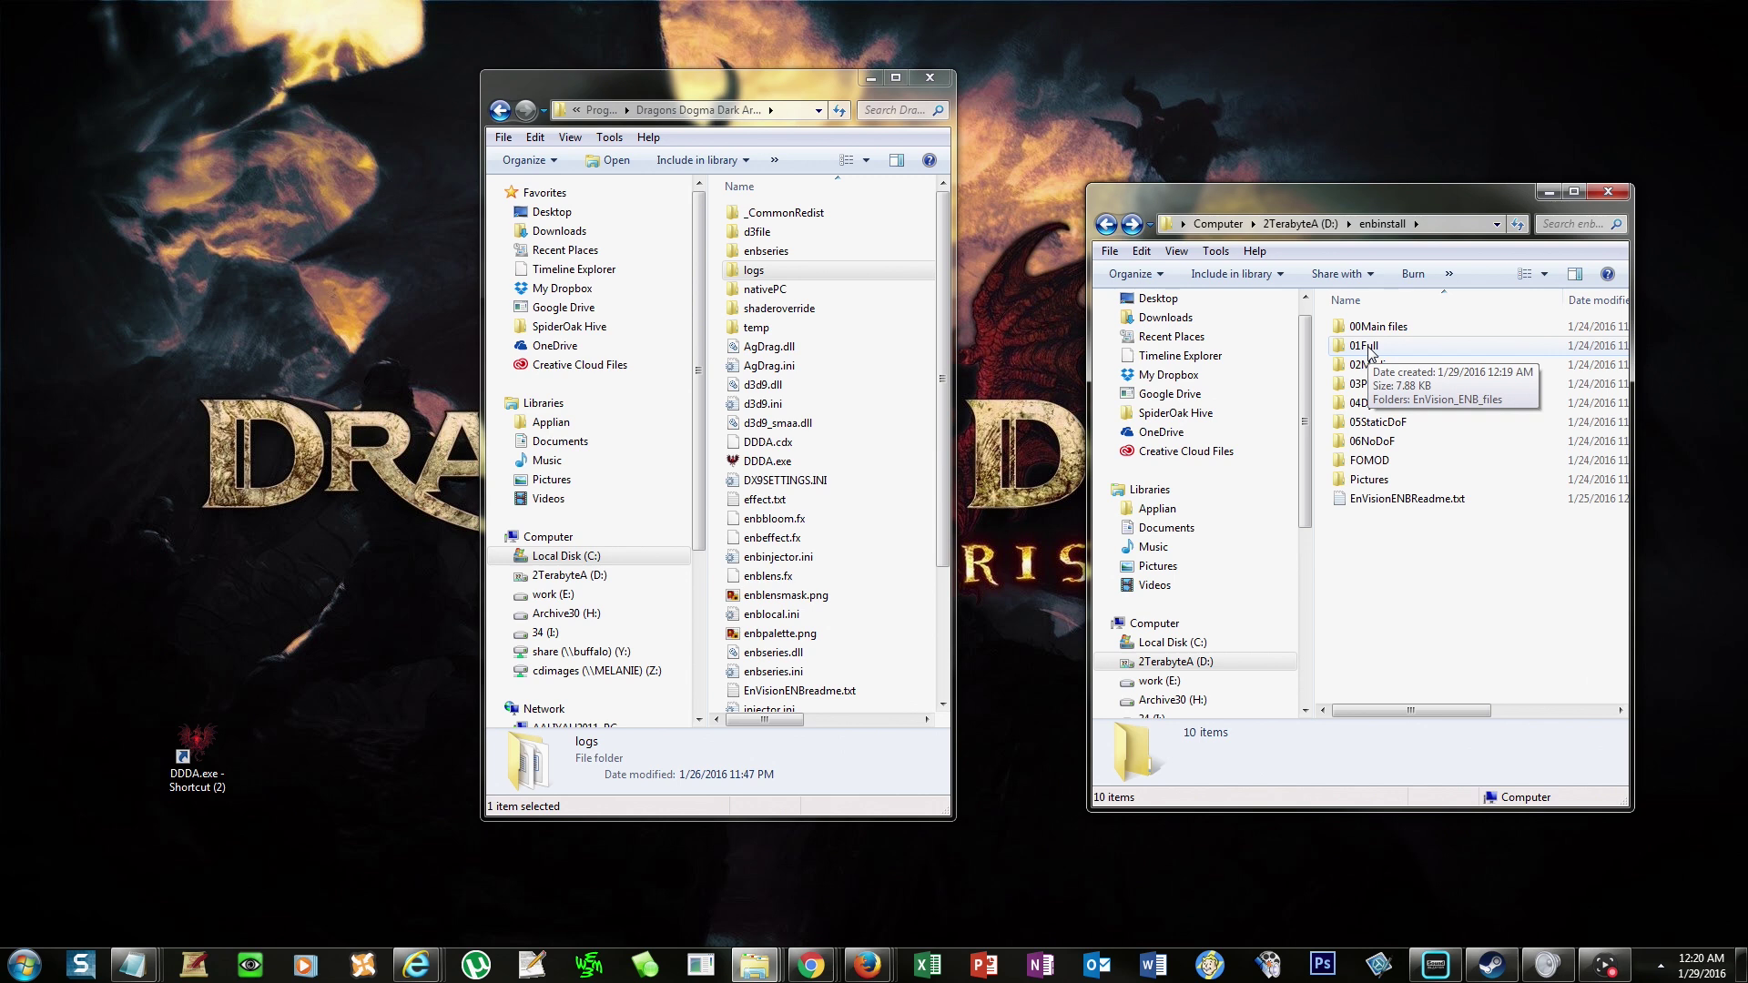
Copy the three .ini files from 01Full\EnVision_ENB_files.
double_click(1366, 346)
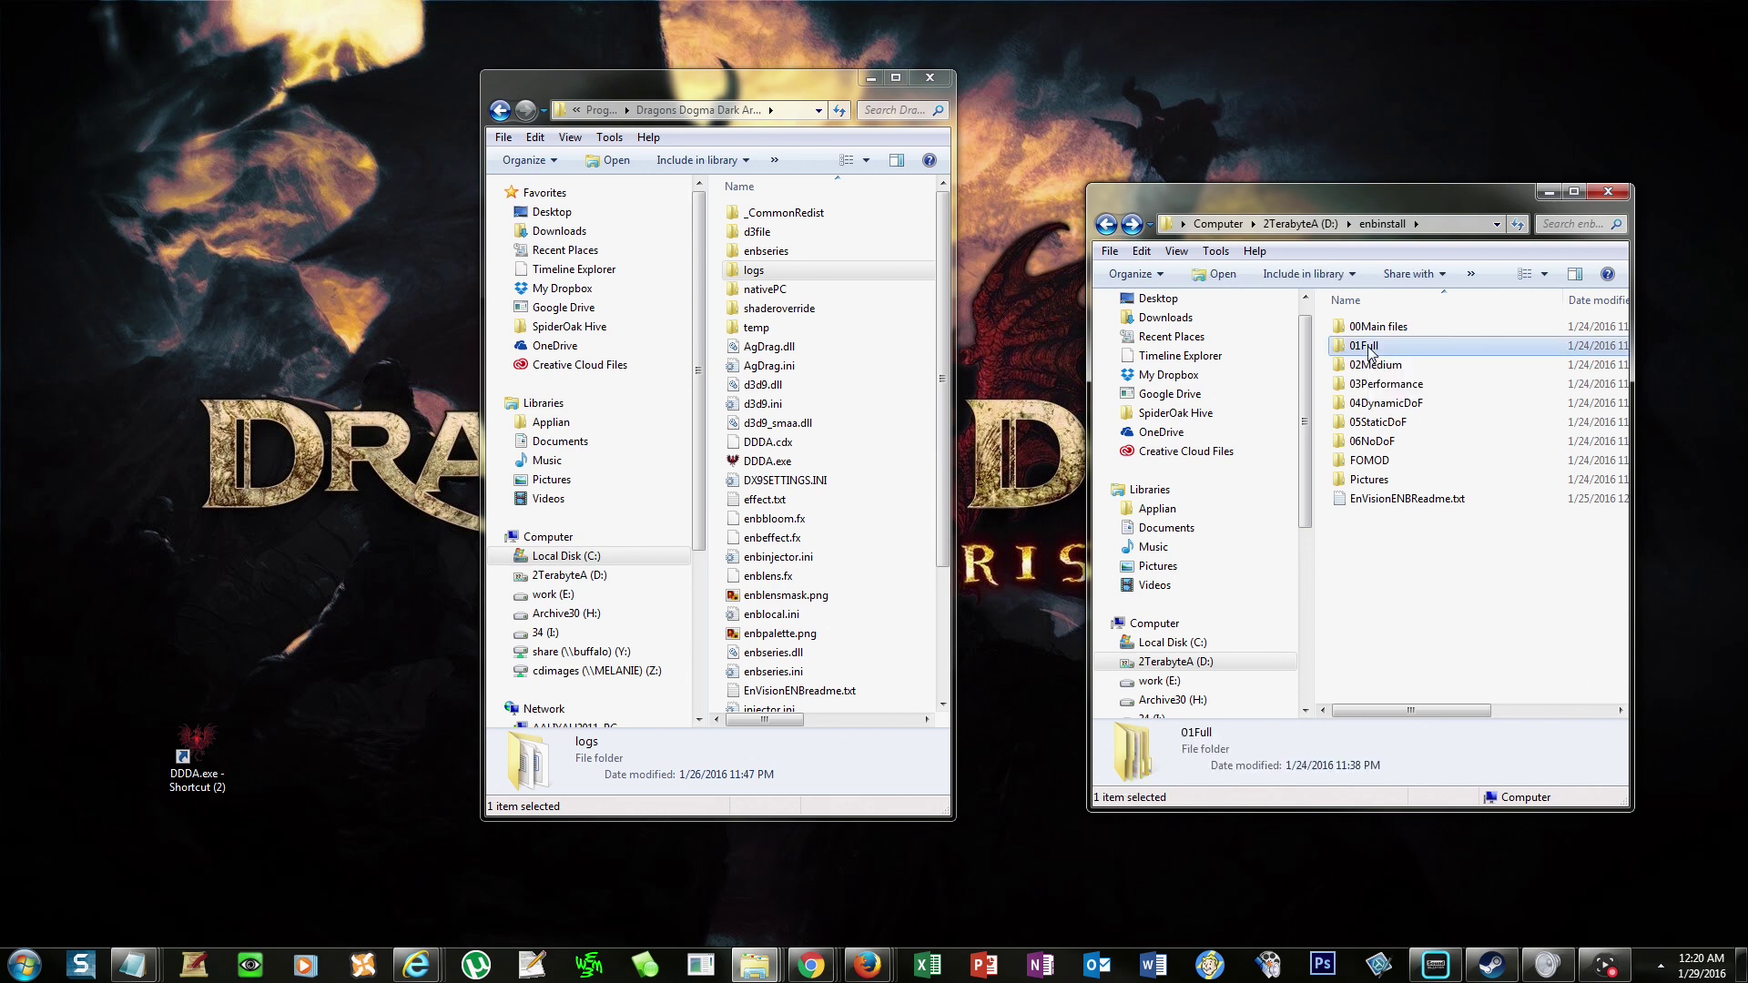
double_click(1384, 328)
left_click(1375, 366)
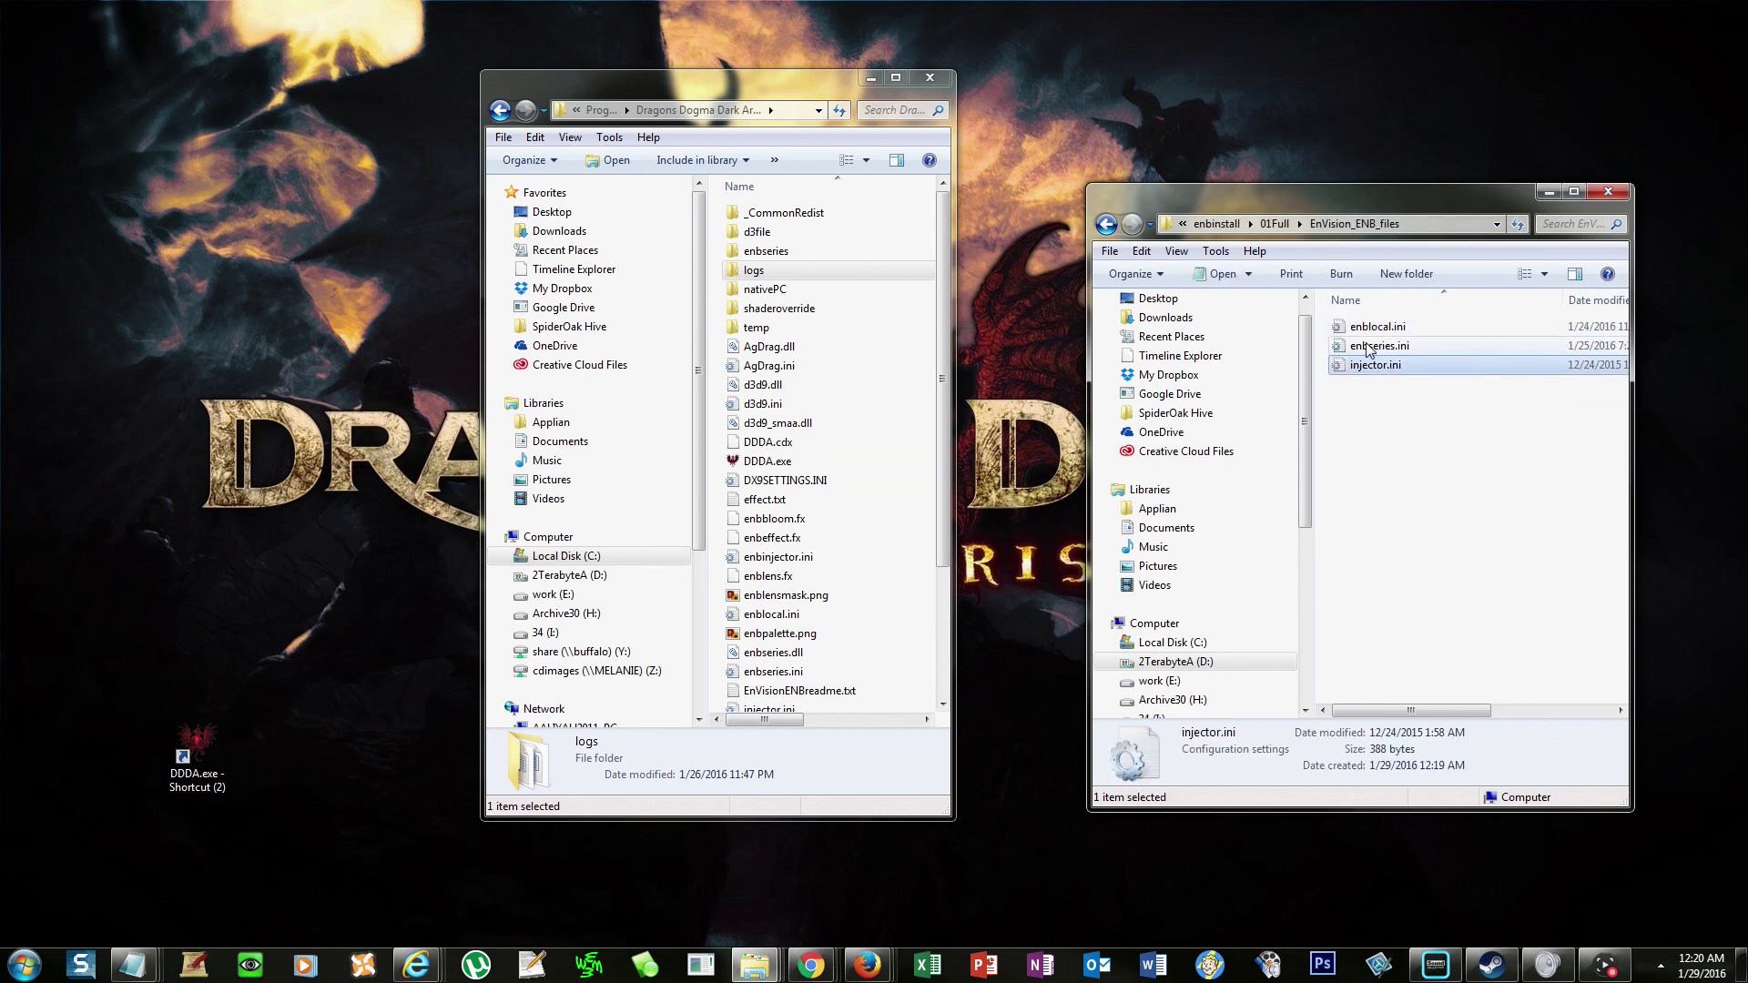
left_click(1368, 334, "shift")
right_click(1368, 333)
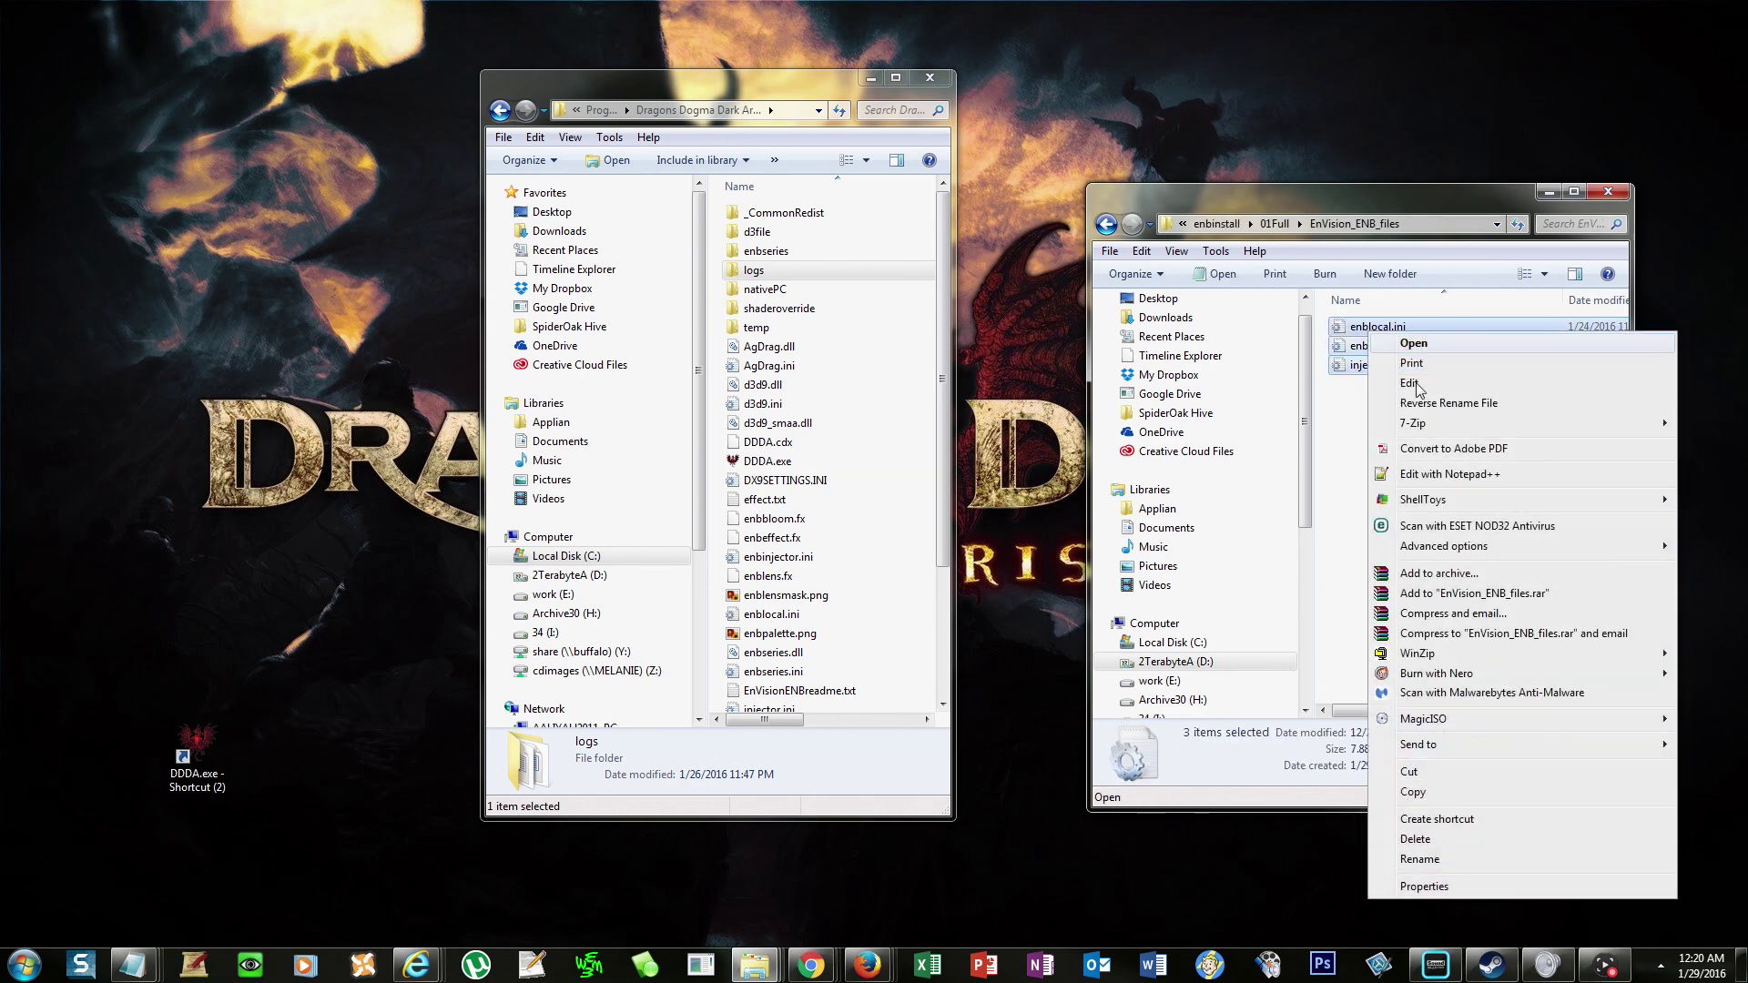
left_click(1431, 797)
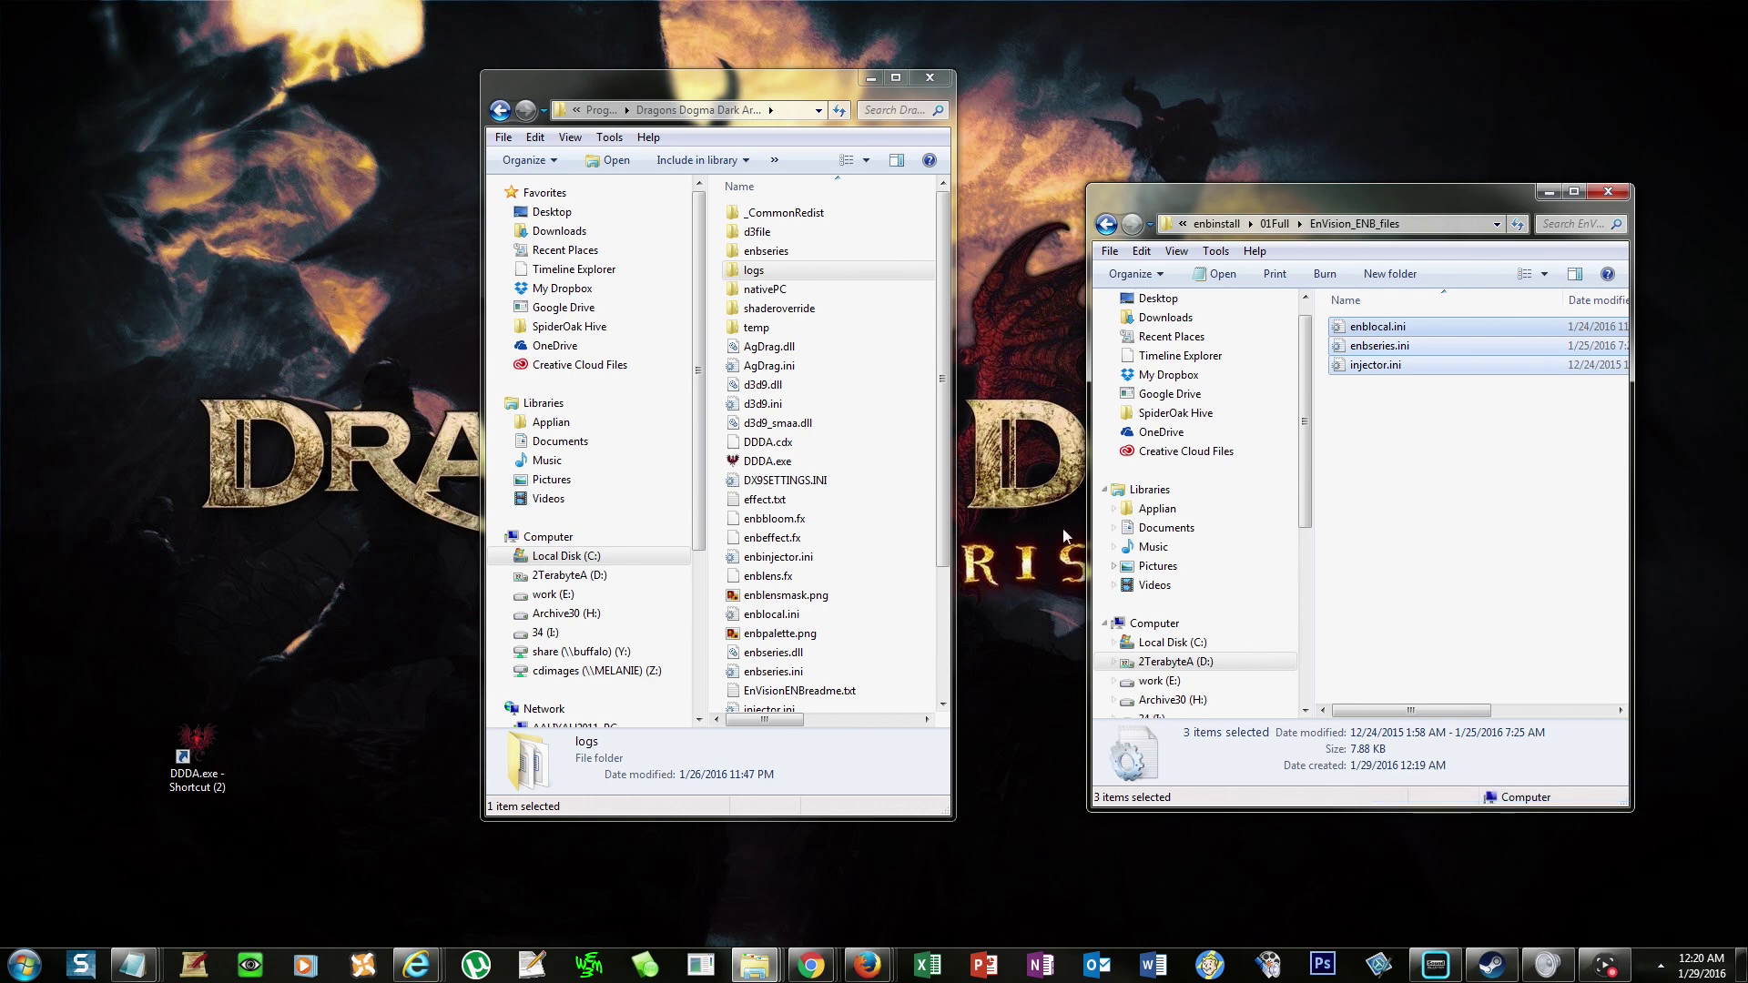
Dismiss the game folder's context menu and go back up to the D: drive listing.
right_click(847, 402)
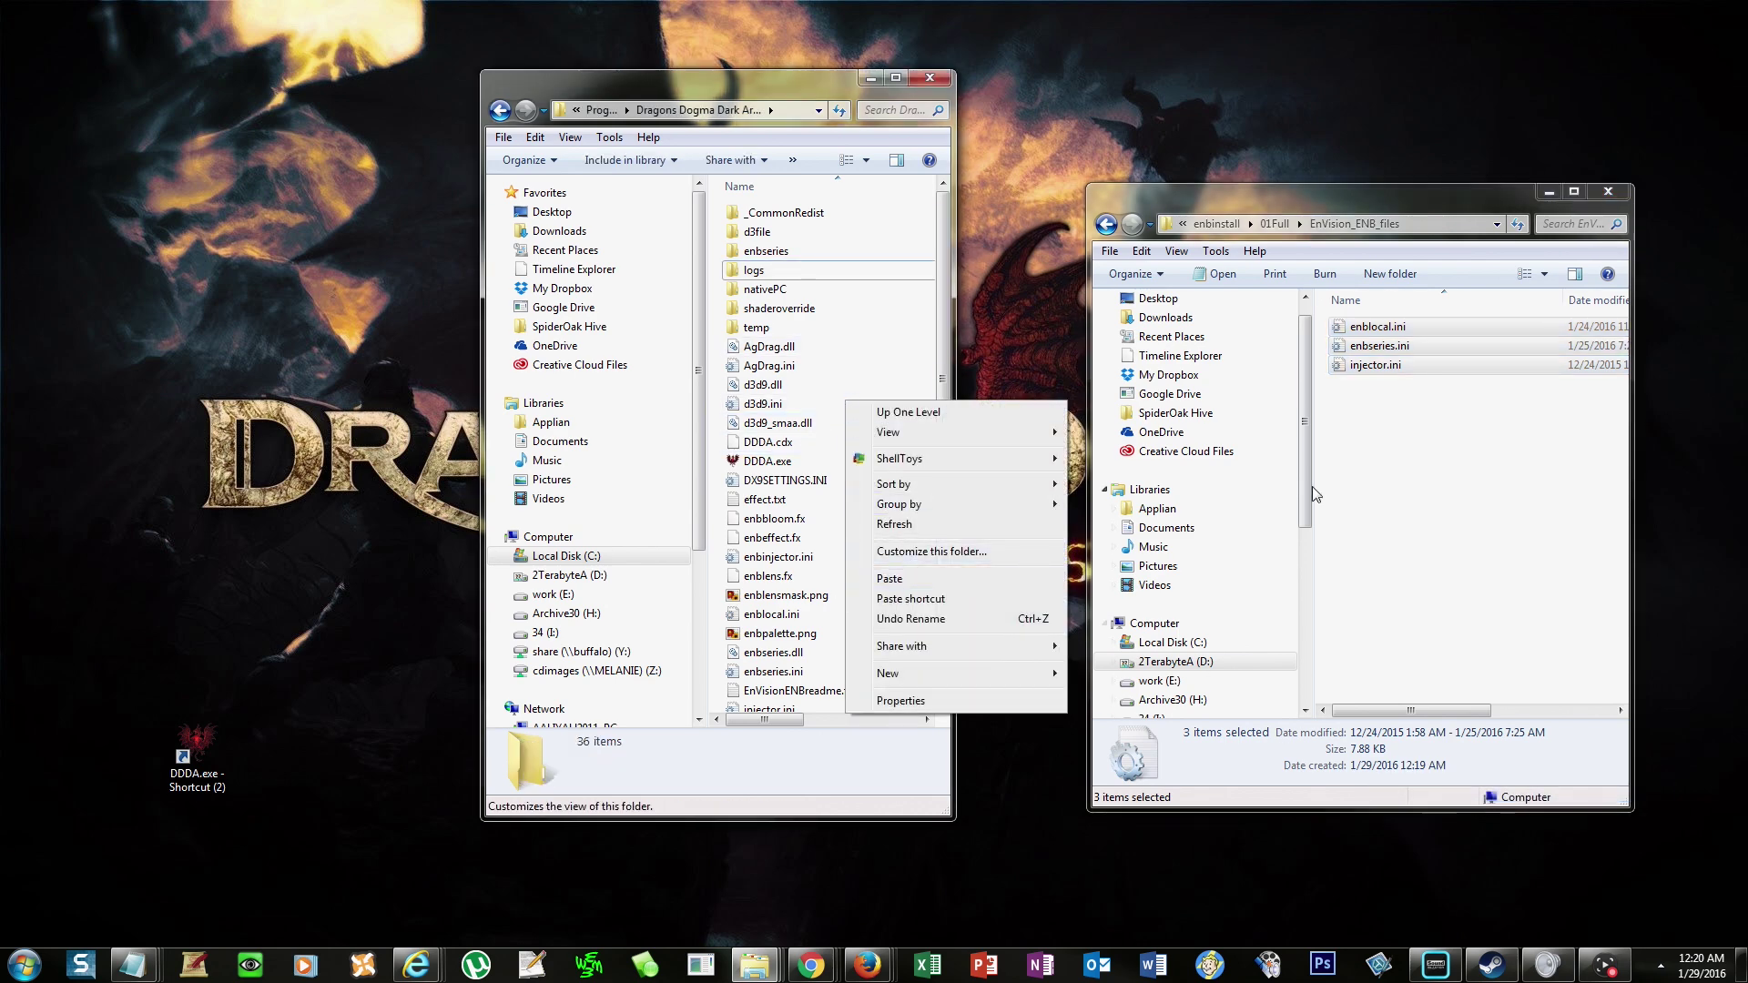
left_click(1420, 491)
left_click(1275, 222)
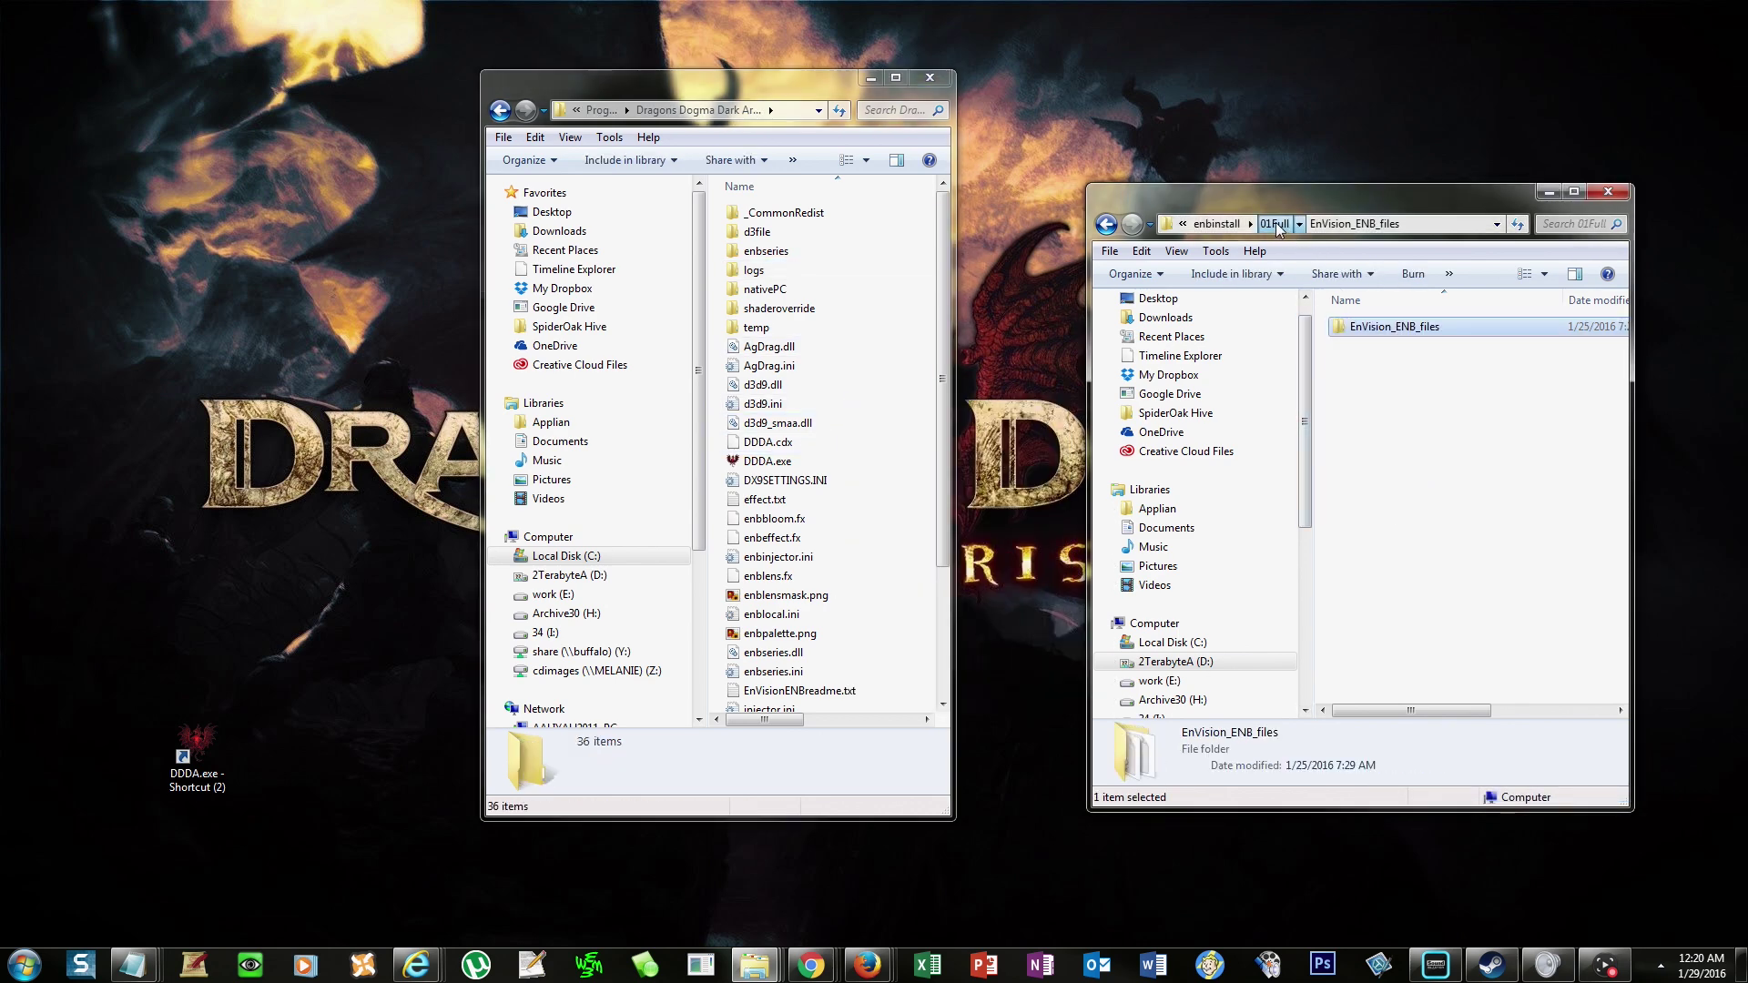
left_click(1221, 228)
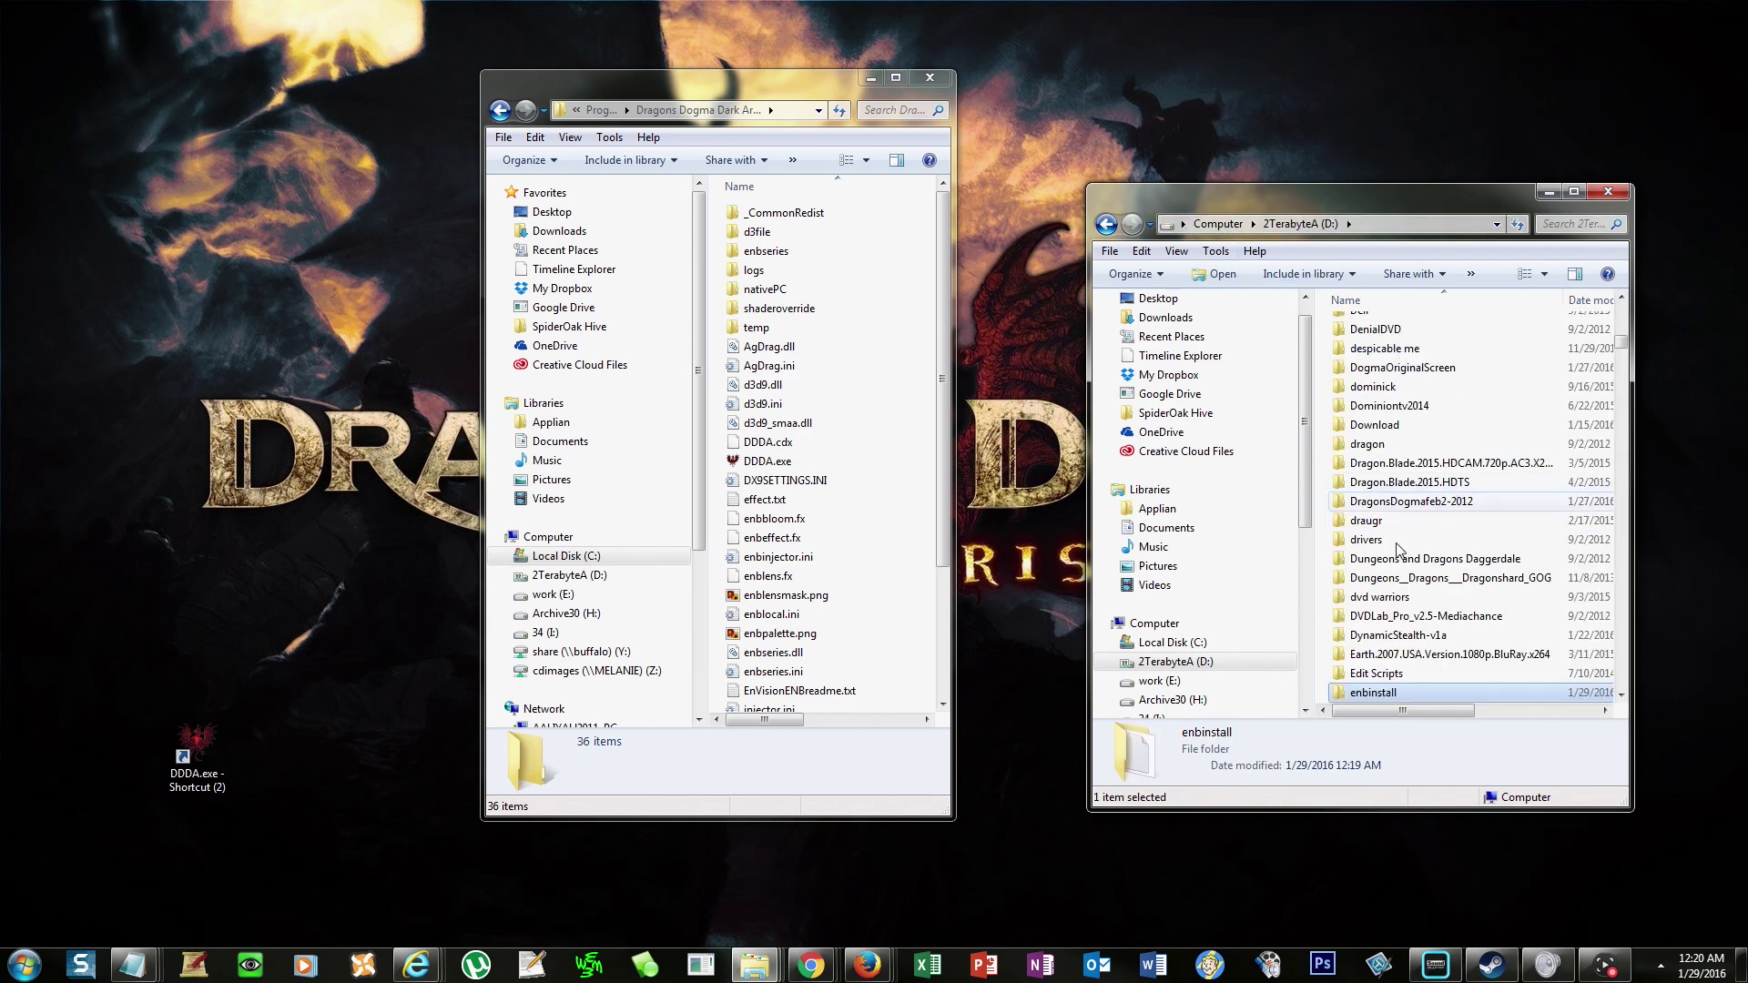
Open the enbinstall folder on drive D and nudge its window up and left.
double_click(1363, 696)
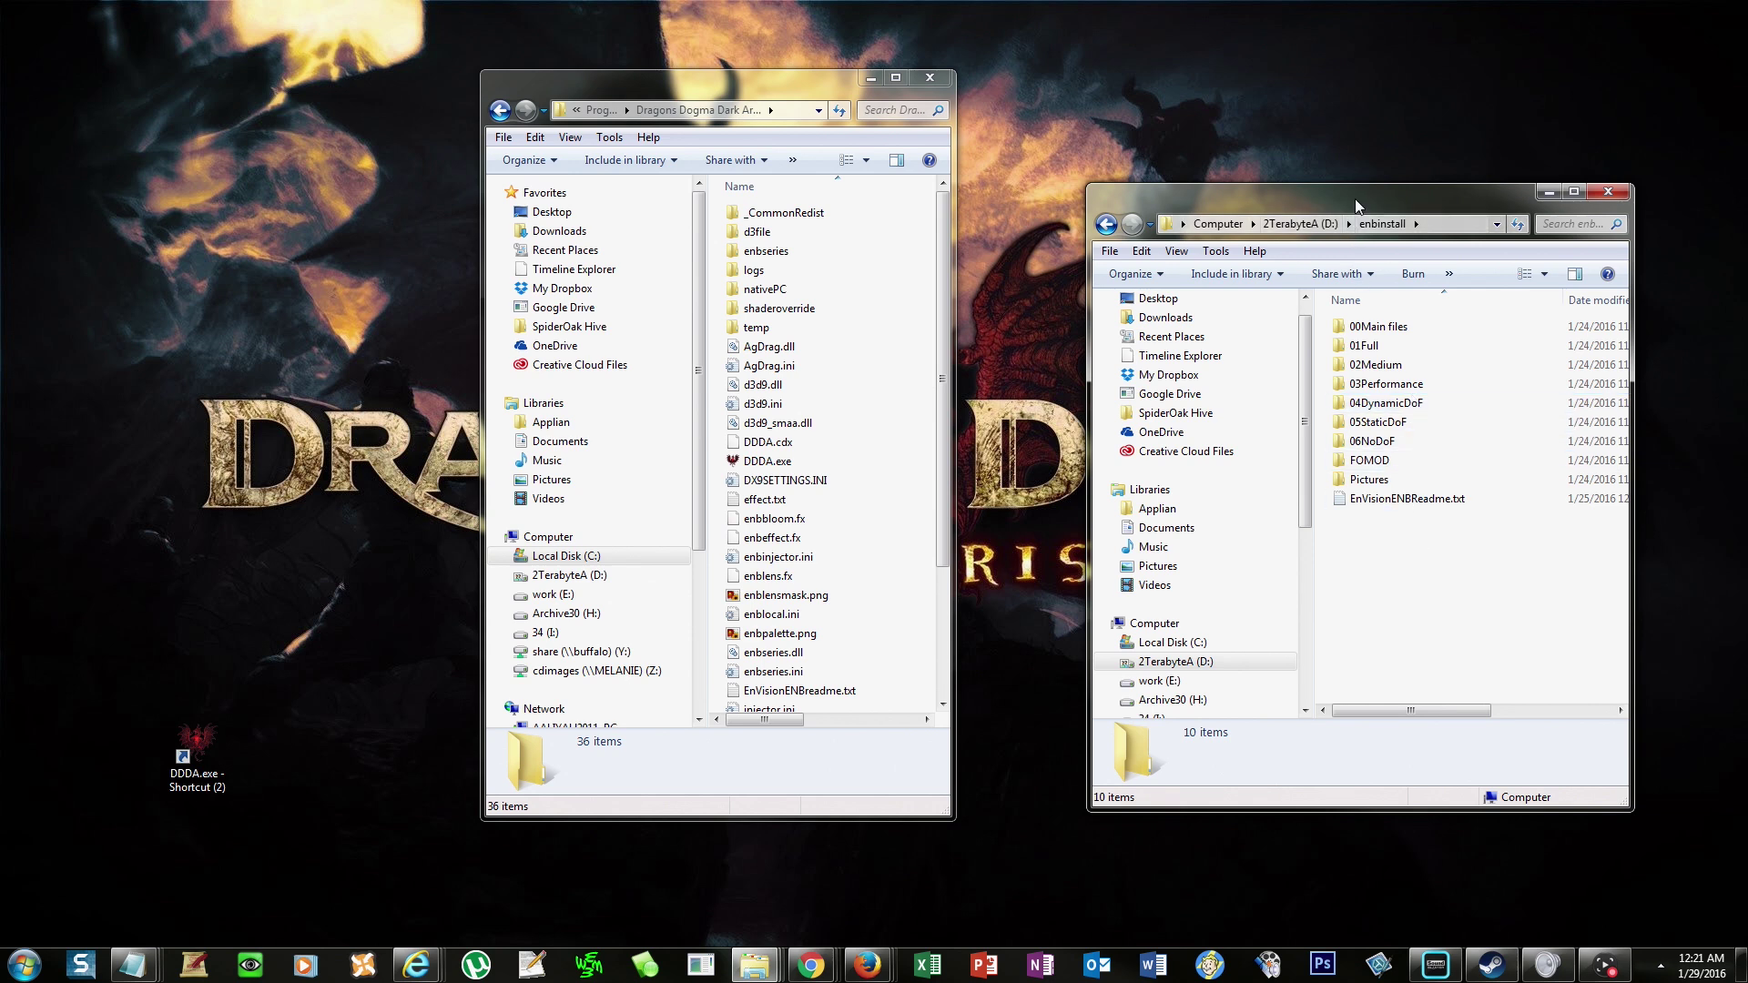
left_click_drag(1355, 199, 1325, 178)
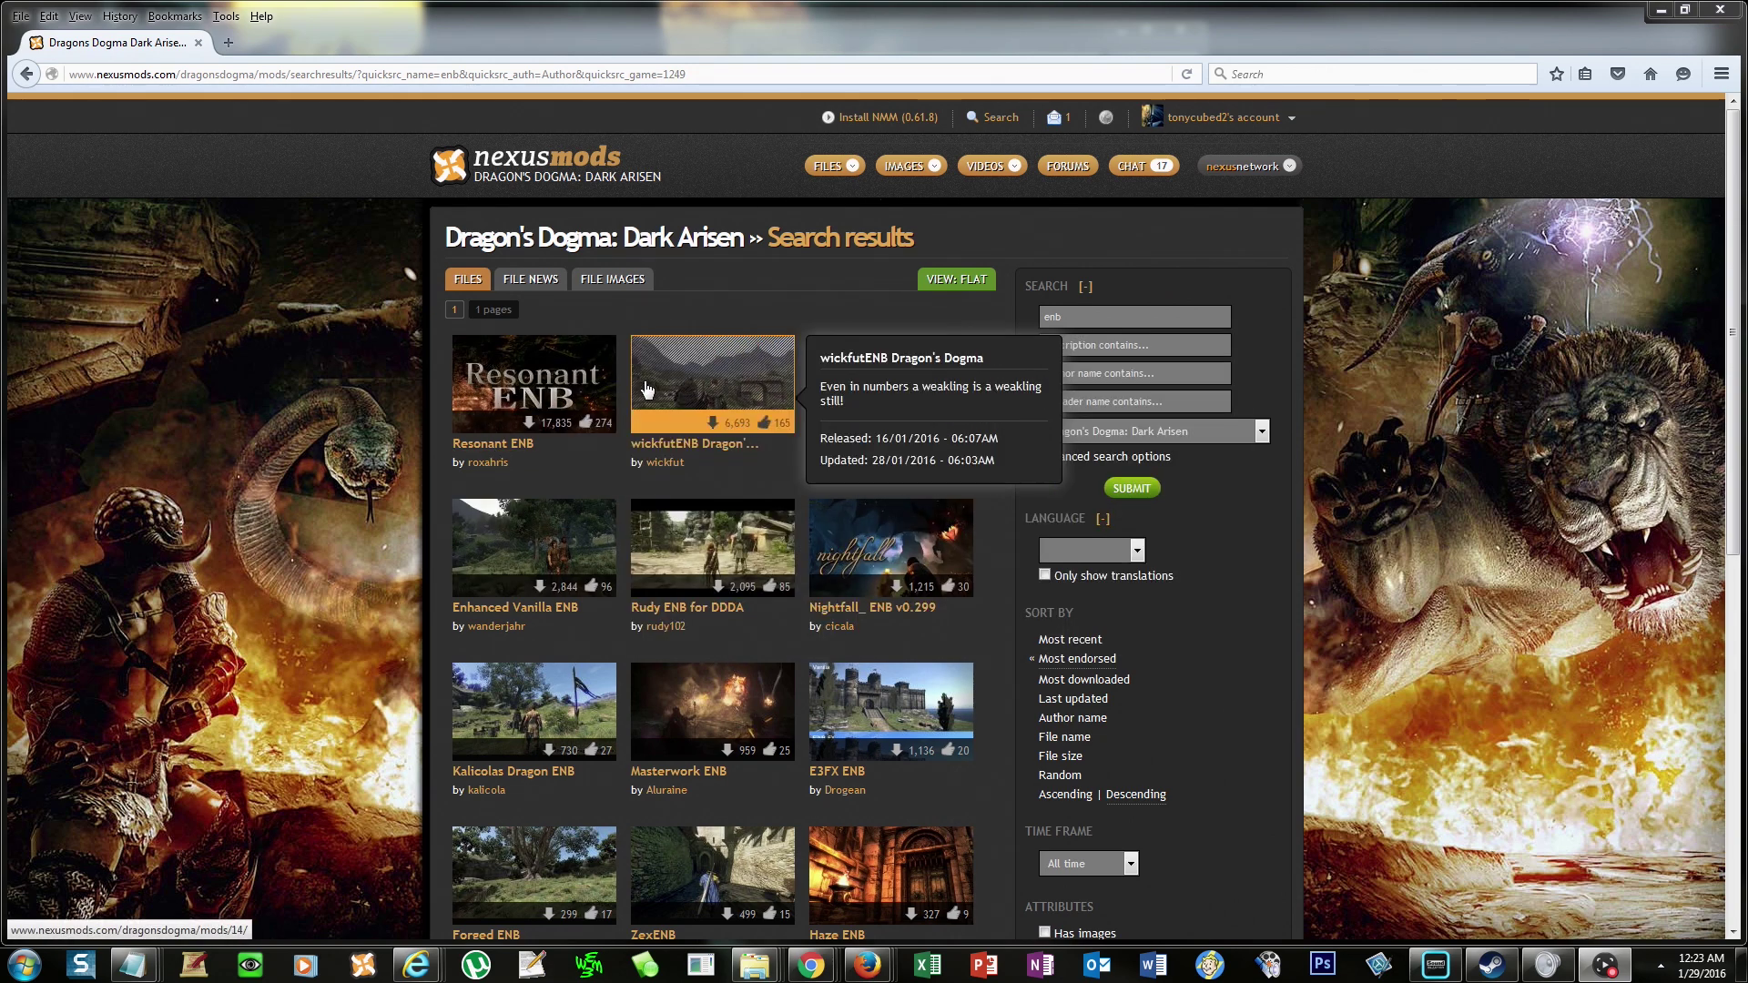
mouse_move(533, 385)
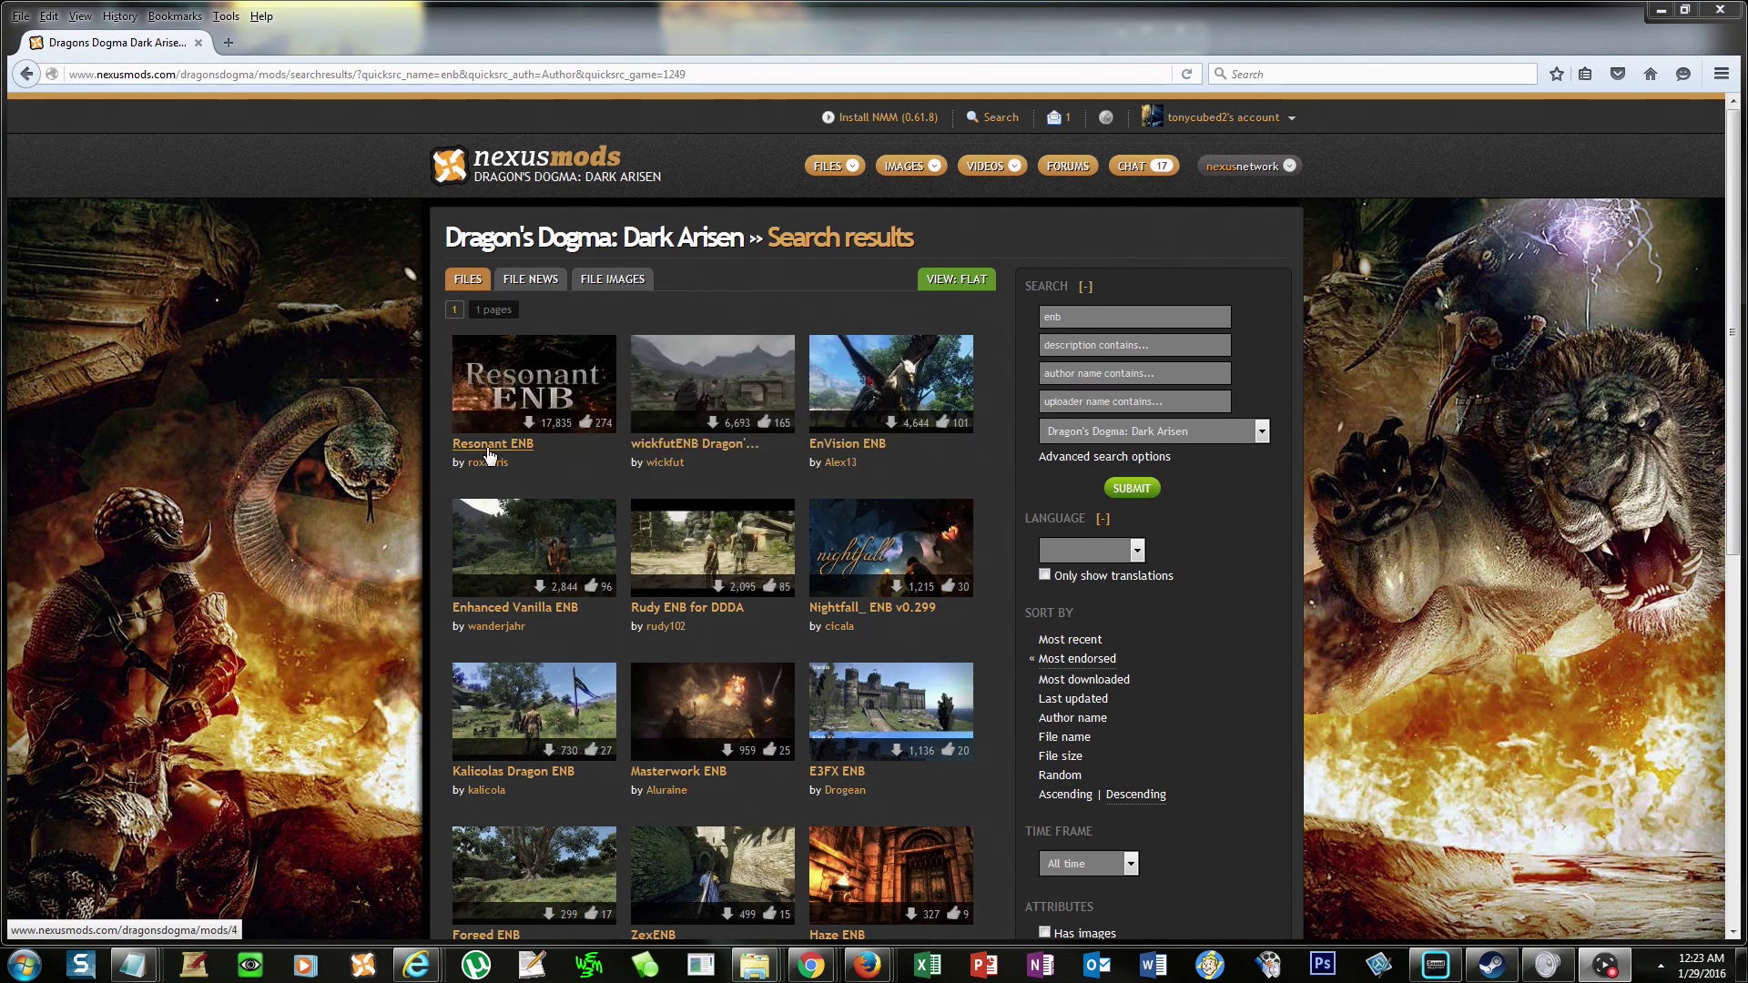
Open the Resonant ENB mod page and show its list of downloadable files.
left_click(490, 446)
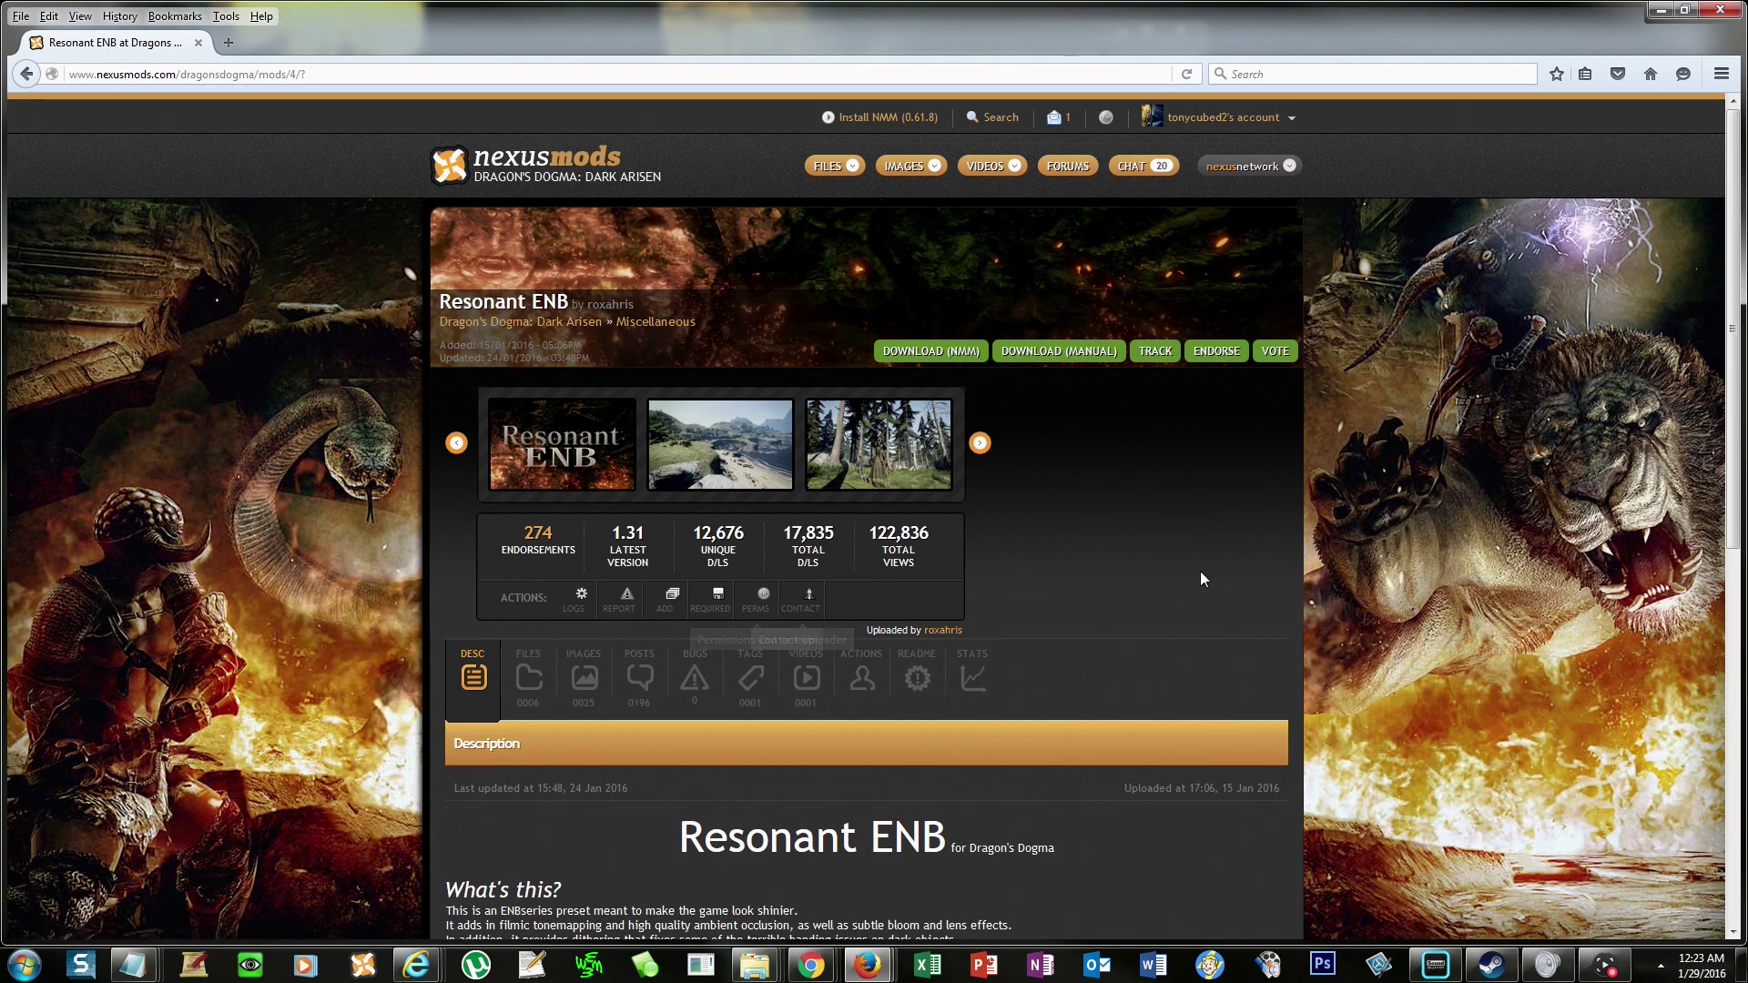
scroll(1198, 570, "down", 2)
left_click(545, 582)
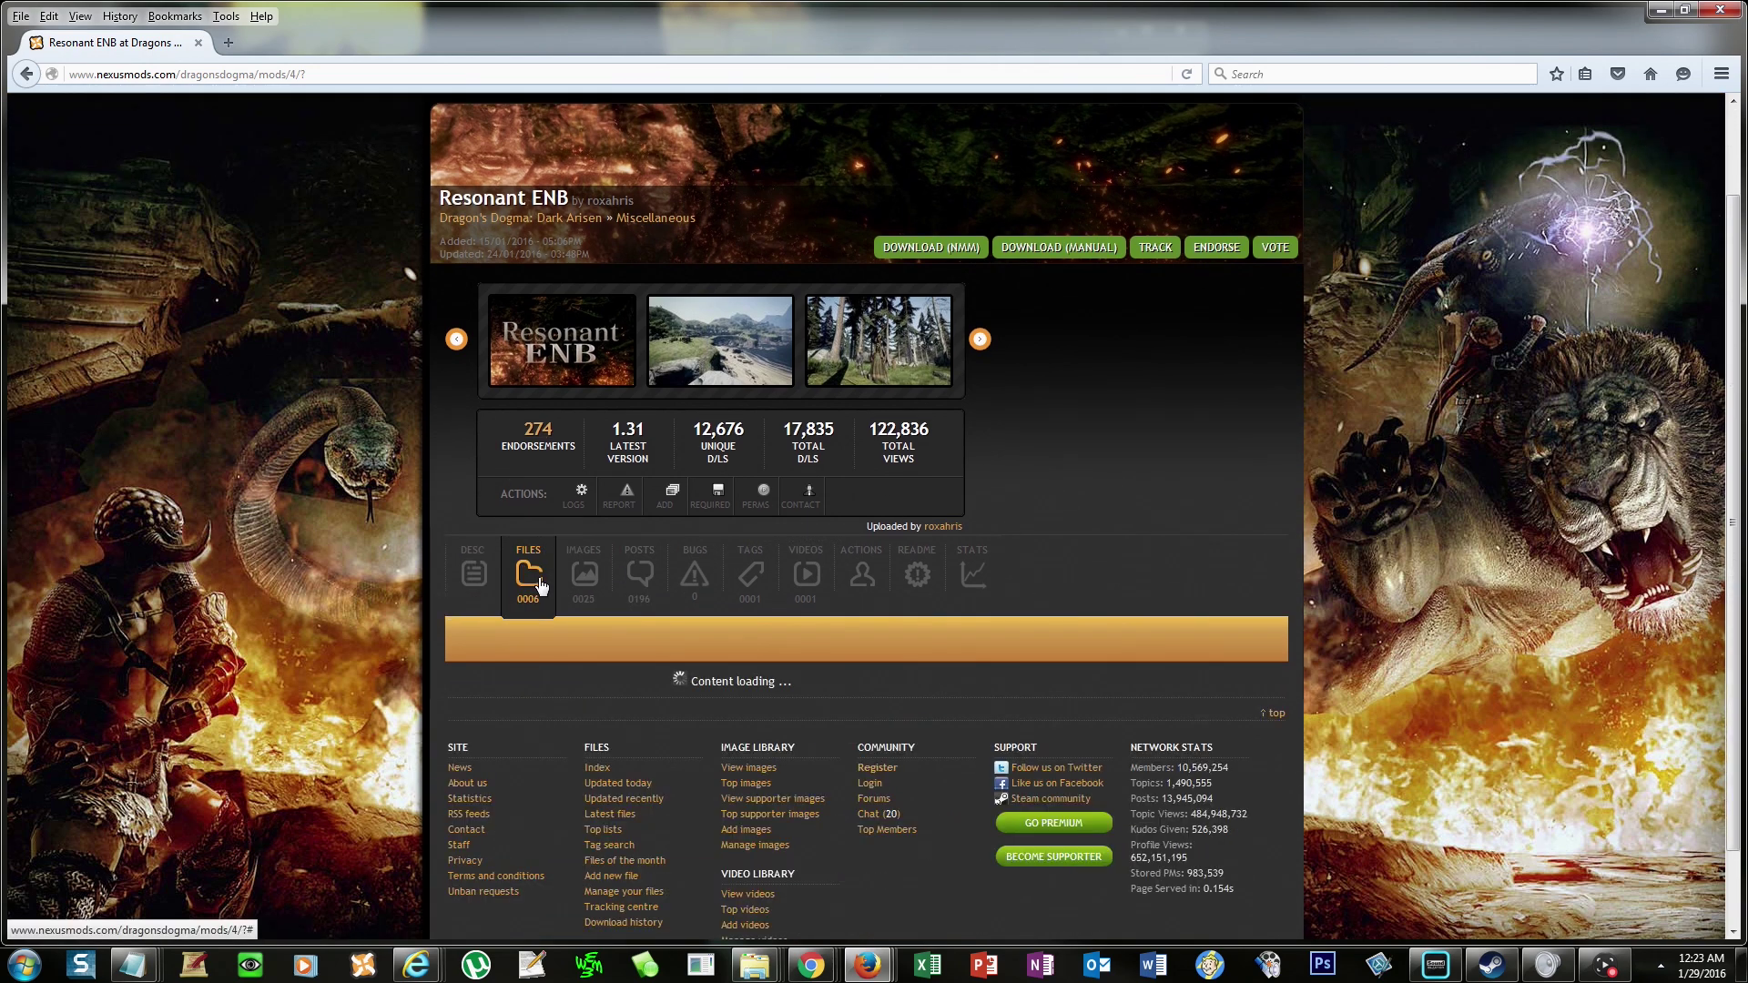
scroll(555, 651, "down", 2)
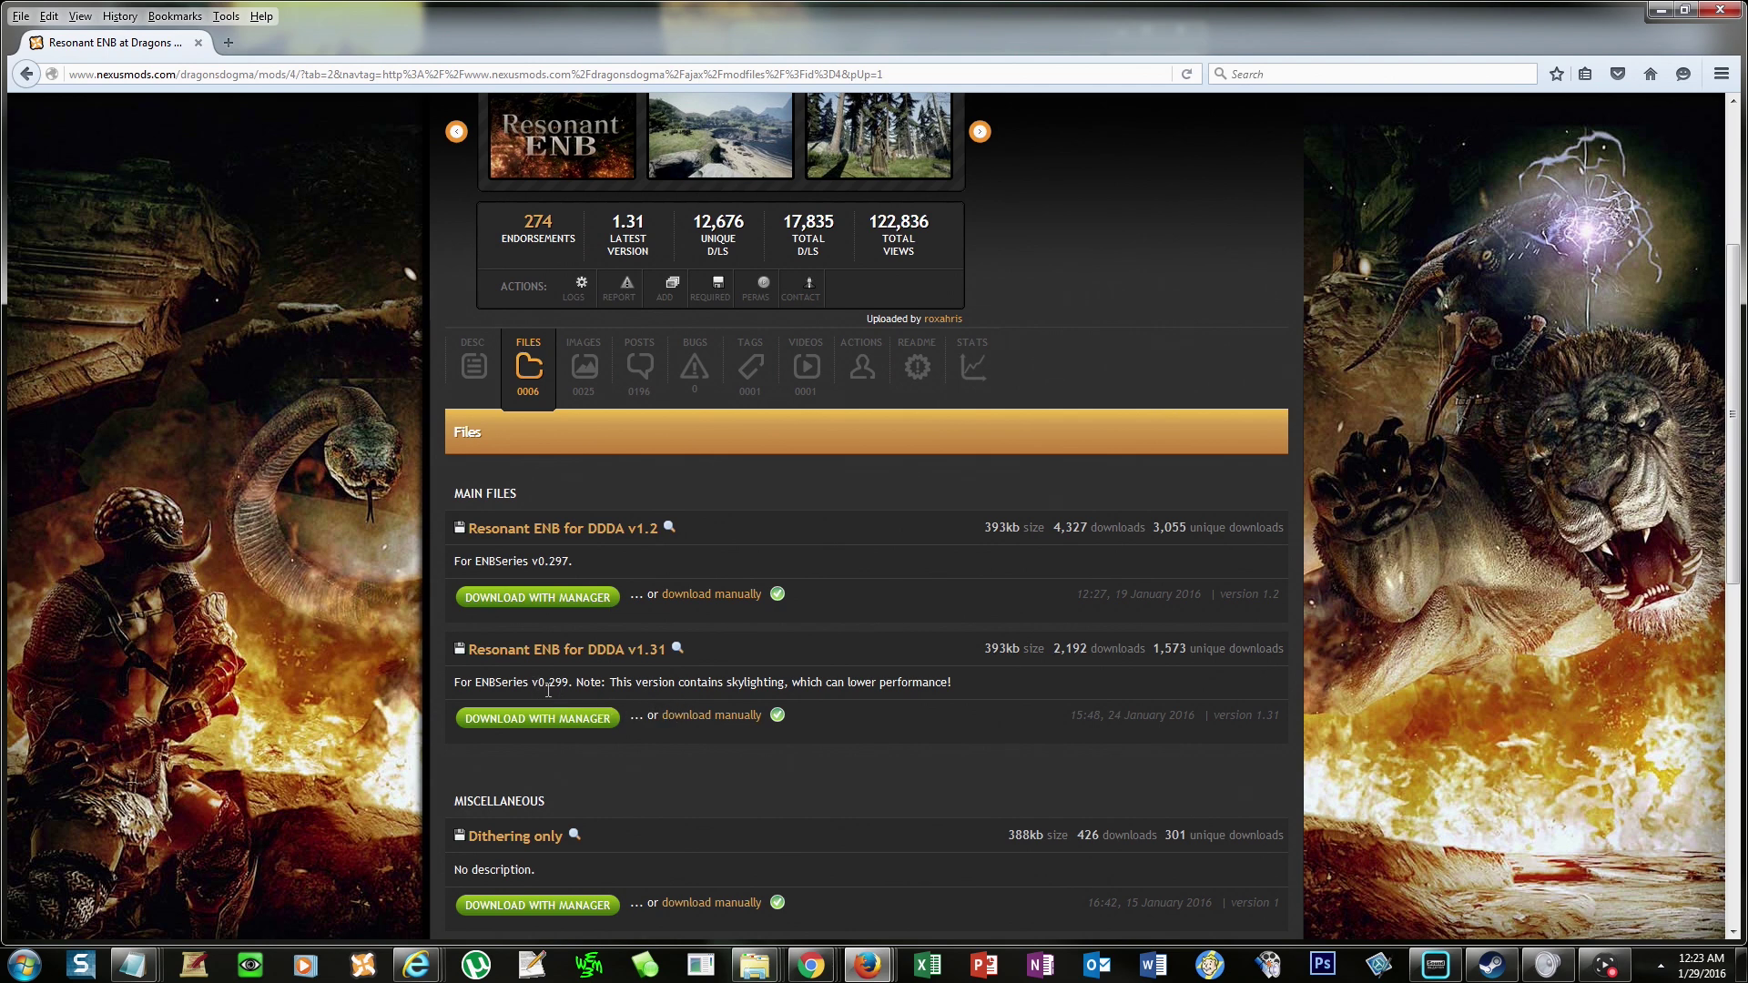
Download Resonant ENB for DDDA v1.31 manually, open it in WinZip and view enbseries.
left_click(704, 720)
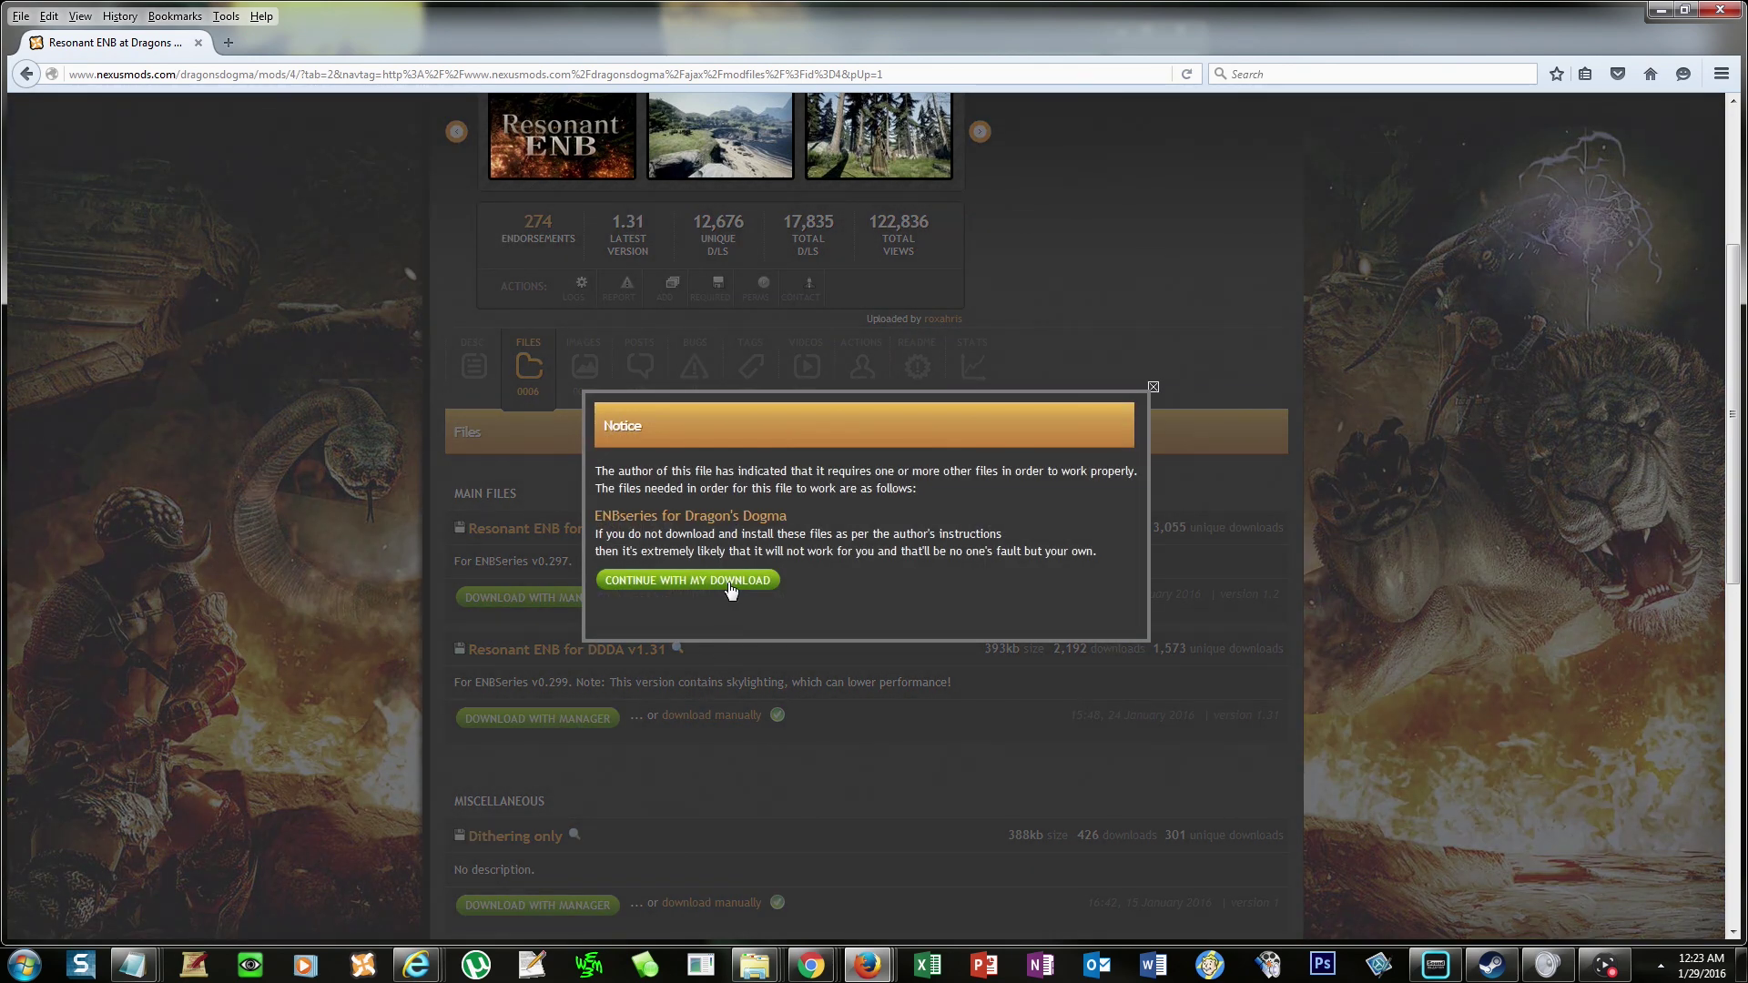
left_click(728, 582)
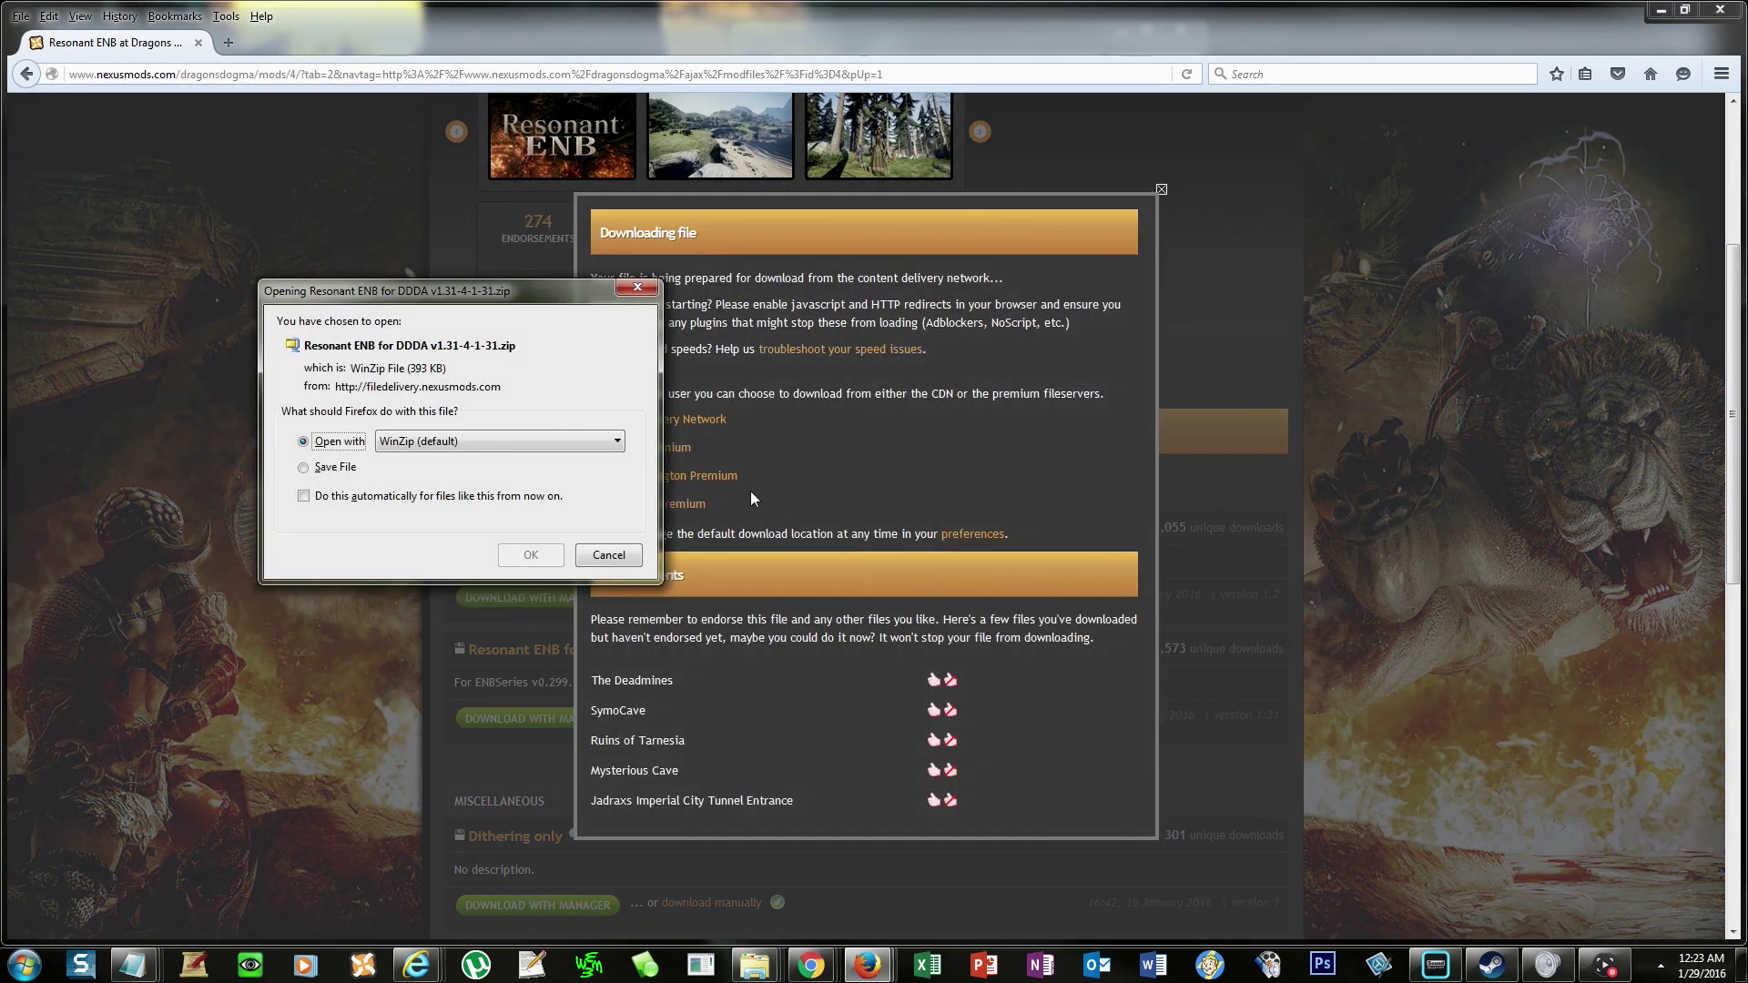
left_click(531, 557)
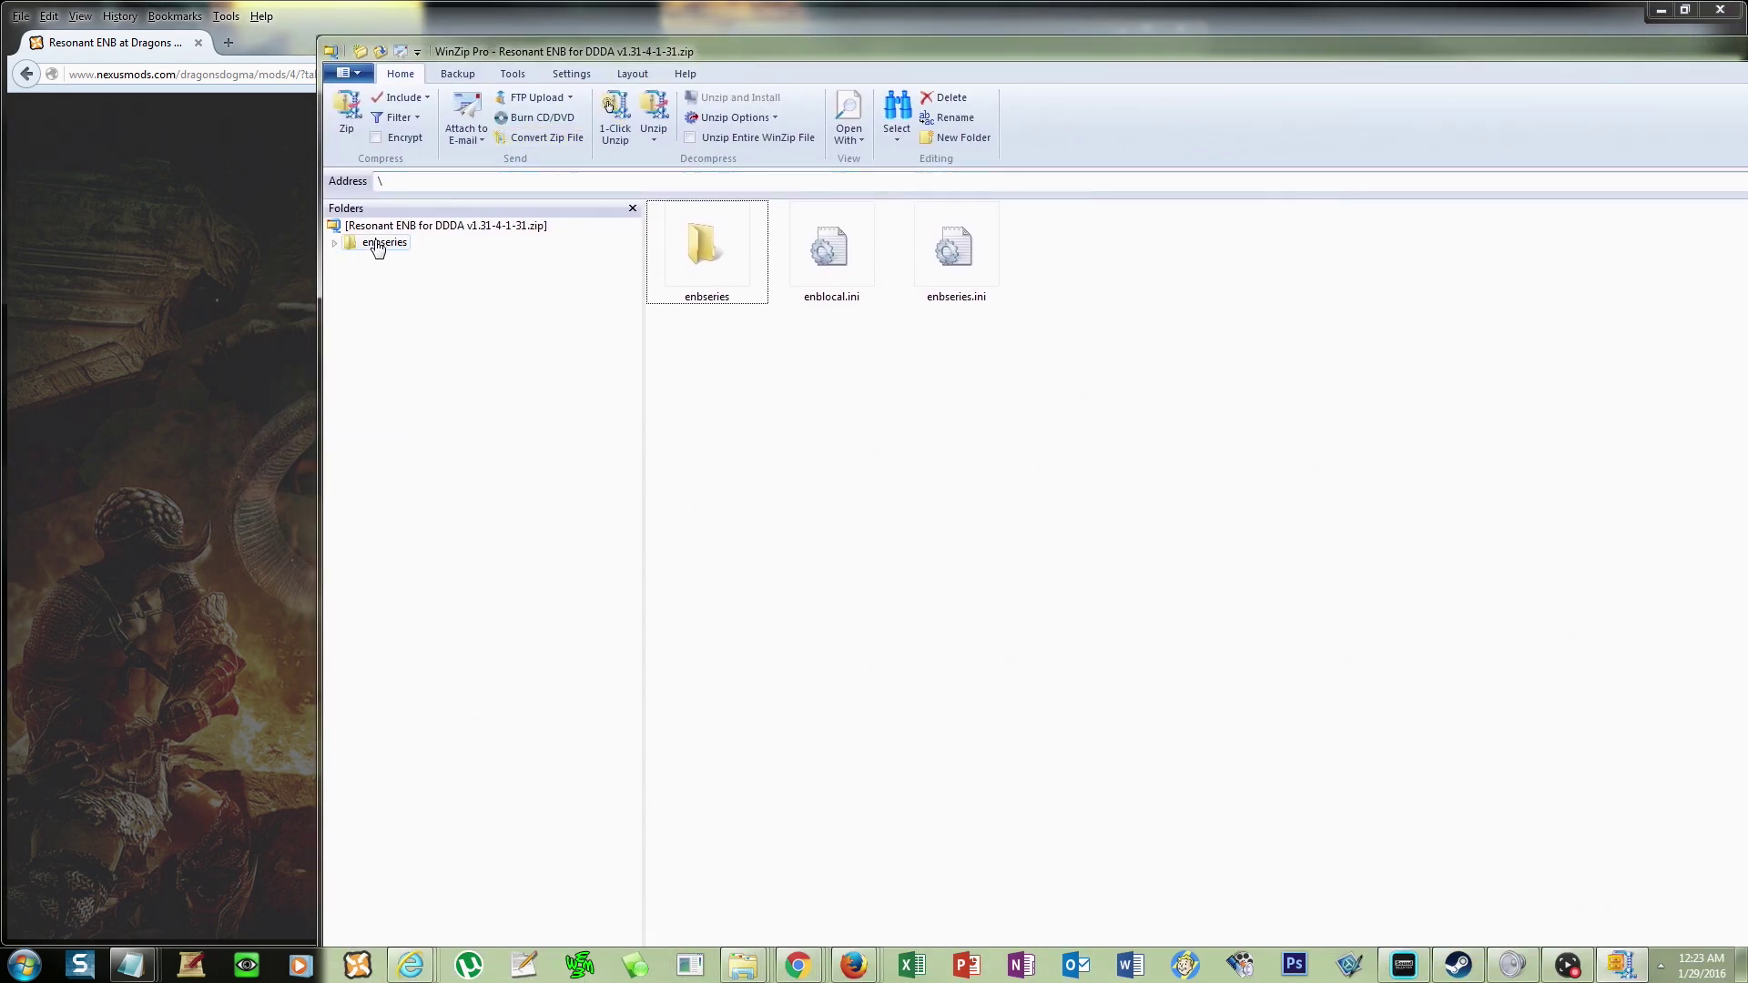
left_click(378, 246)
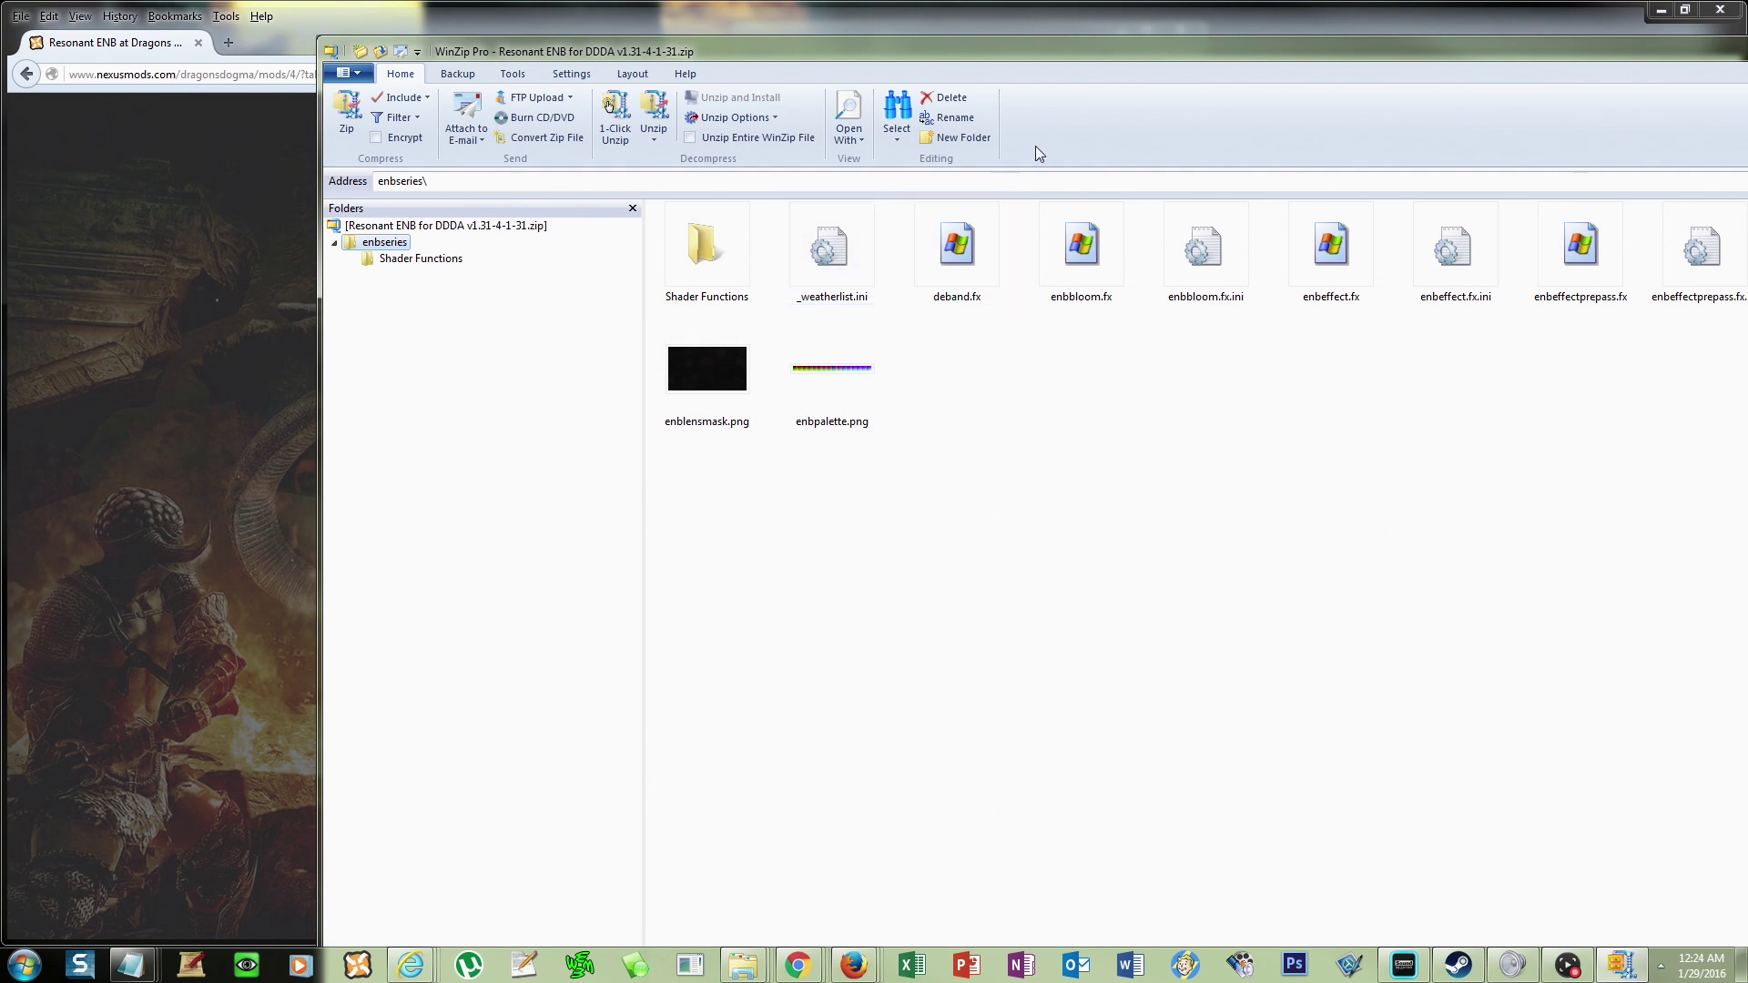
Extract the whole Resonant ENB zip (enbseries, enblocal.ini, enbseries.ini) to a temp folder on drive E.
left_click_drag(1265, 55, 1189, 61)
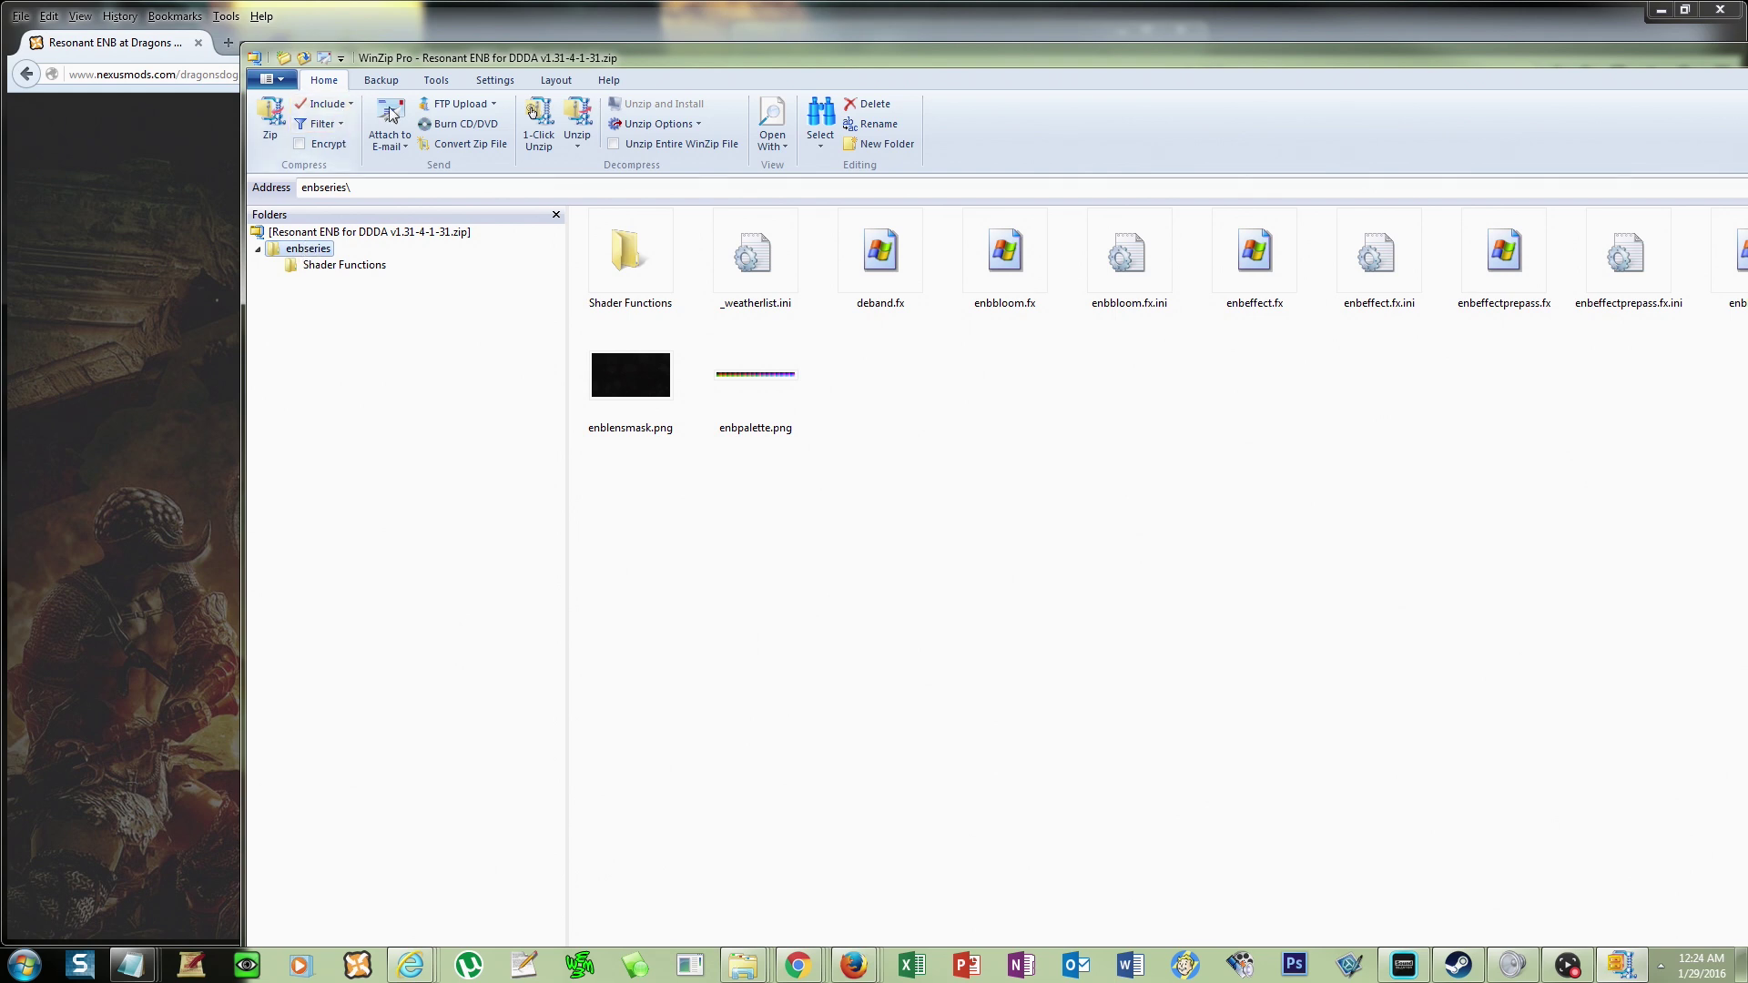
left_click(351, 230)
right_click(351, 231)
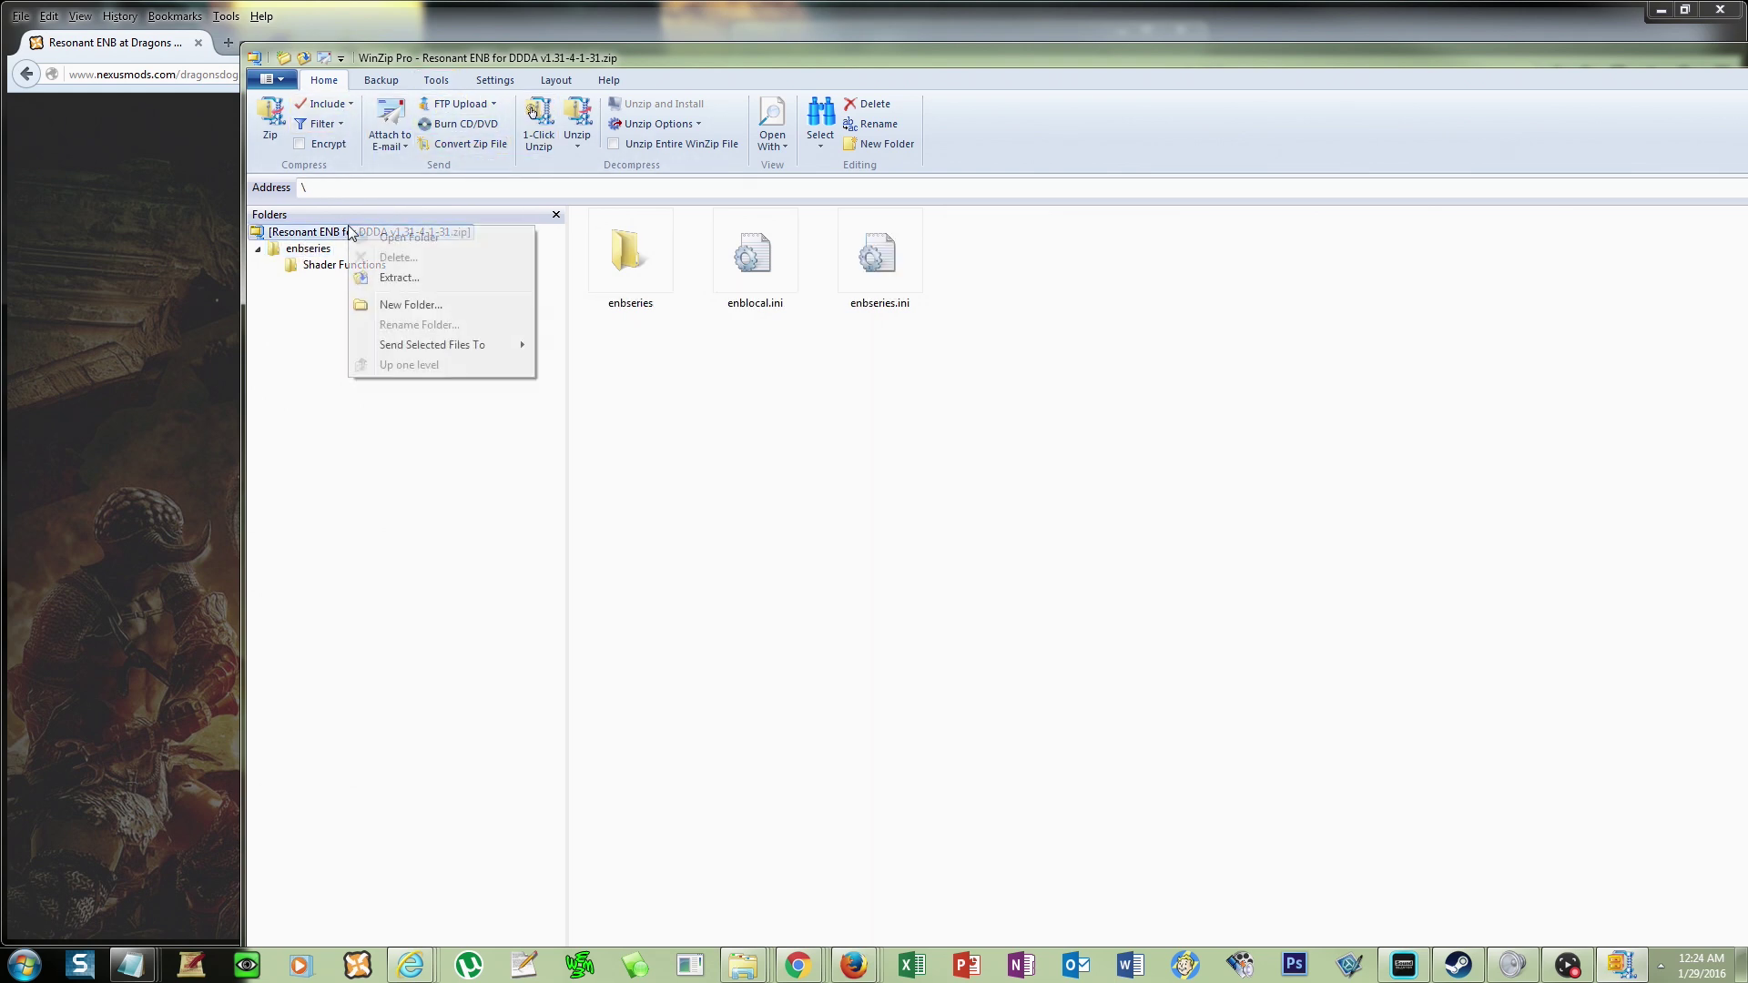
left_click(424, 278)
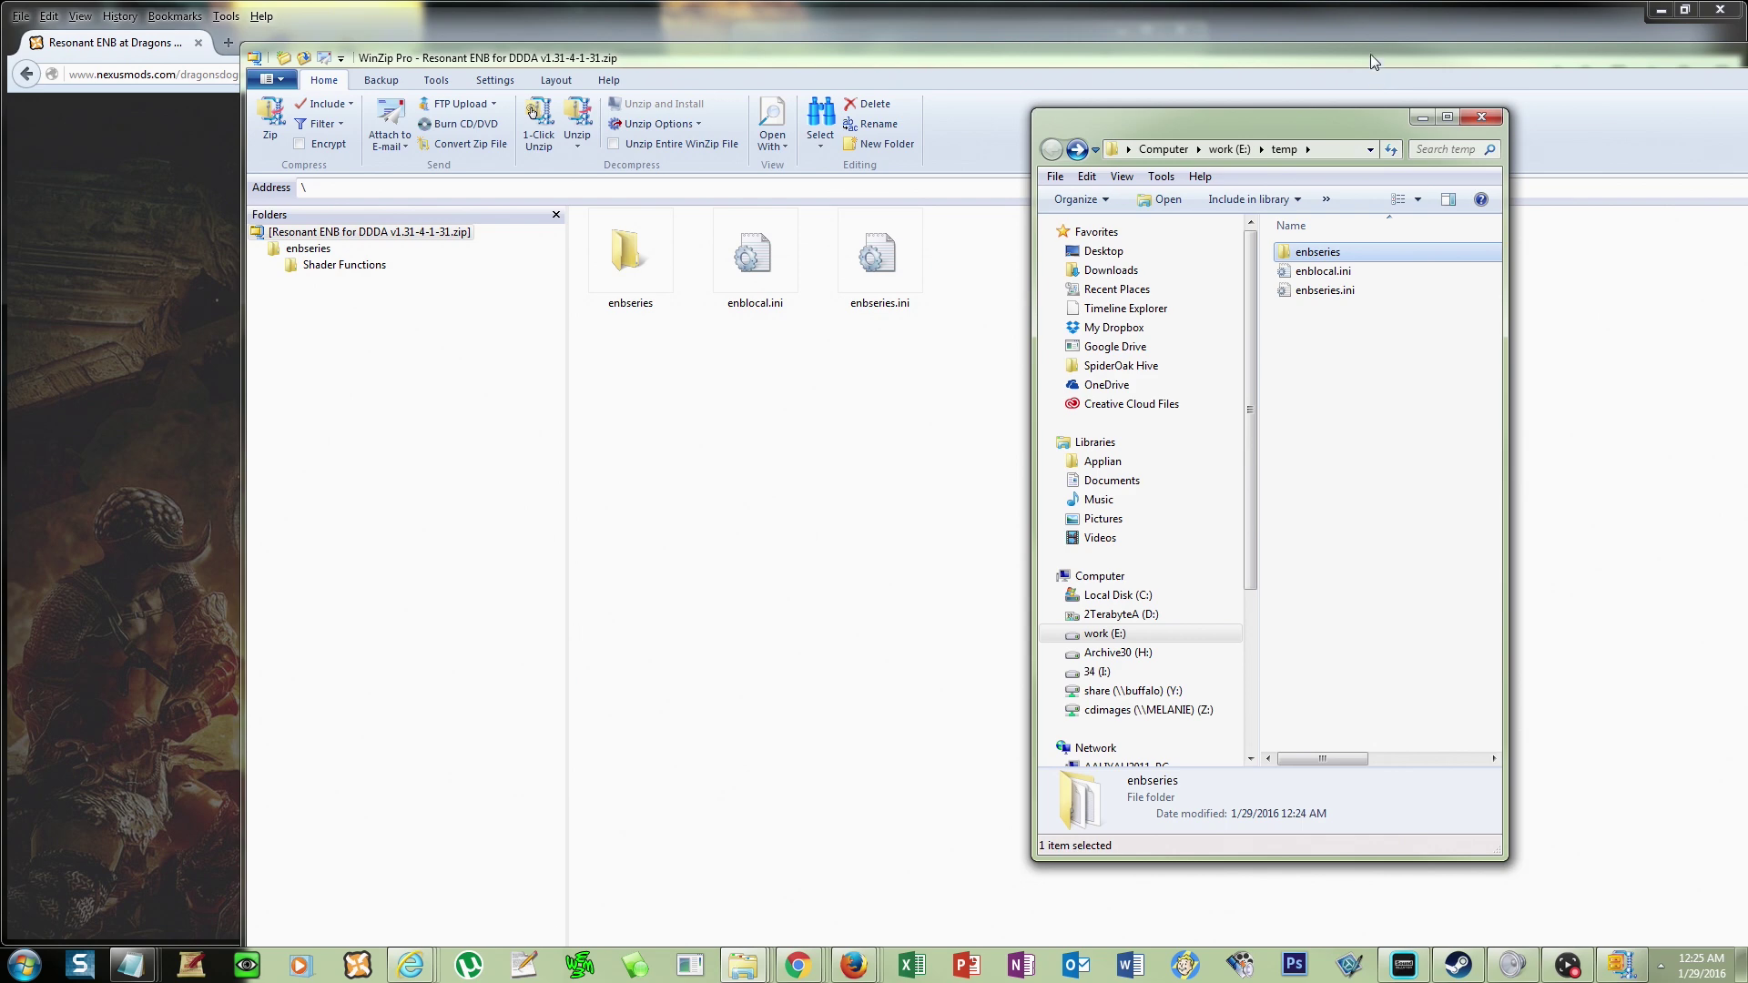
double_click(1374, 61)
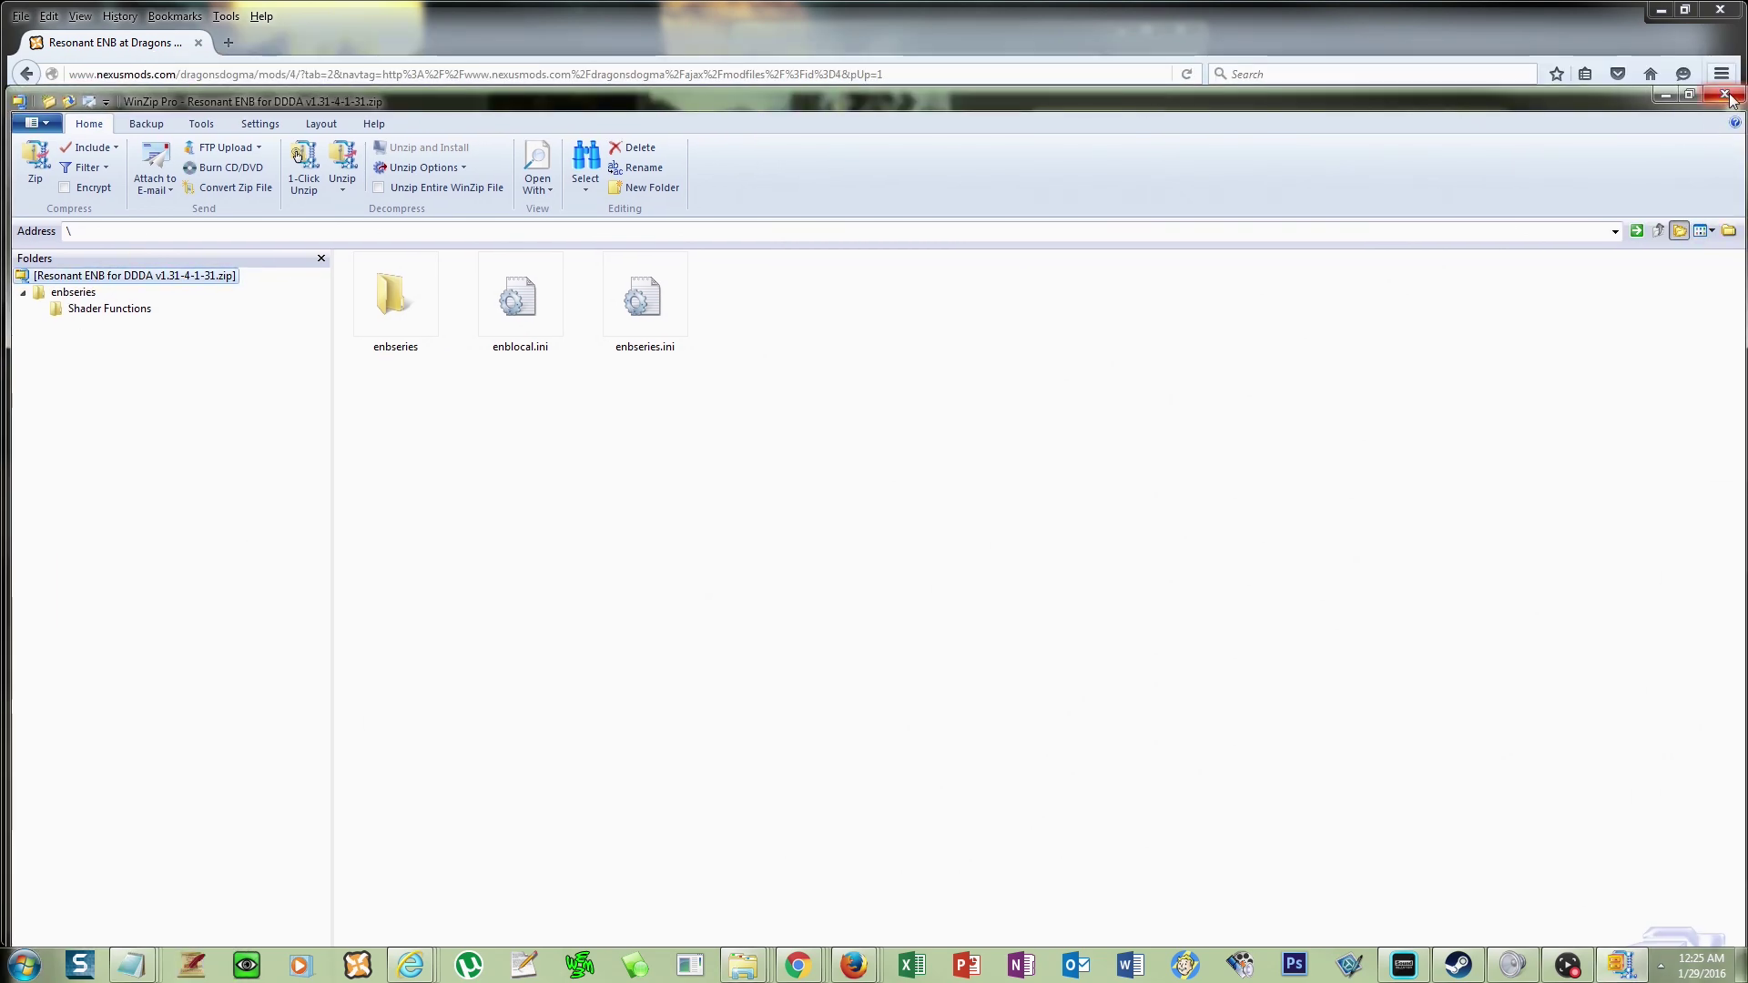
Close WinZip, the download notice and capture window, and widen the game folder window.
left_click(1726, 94)
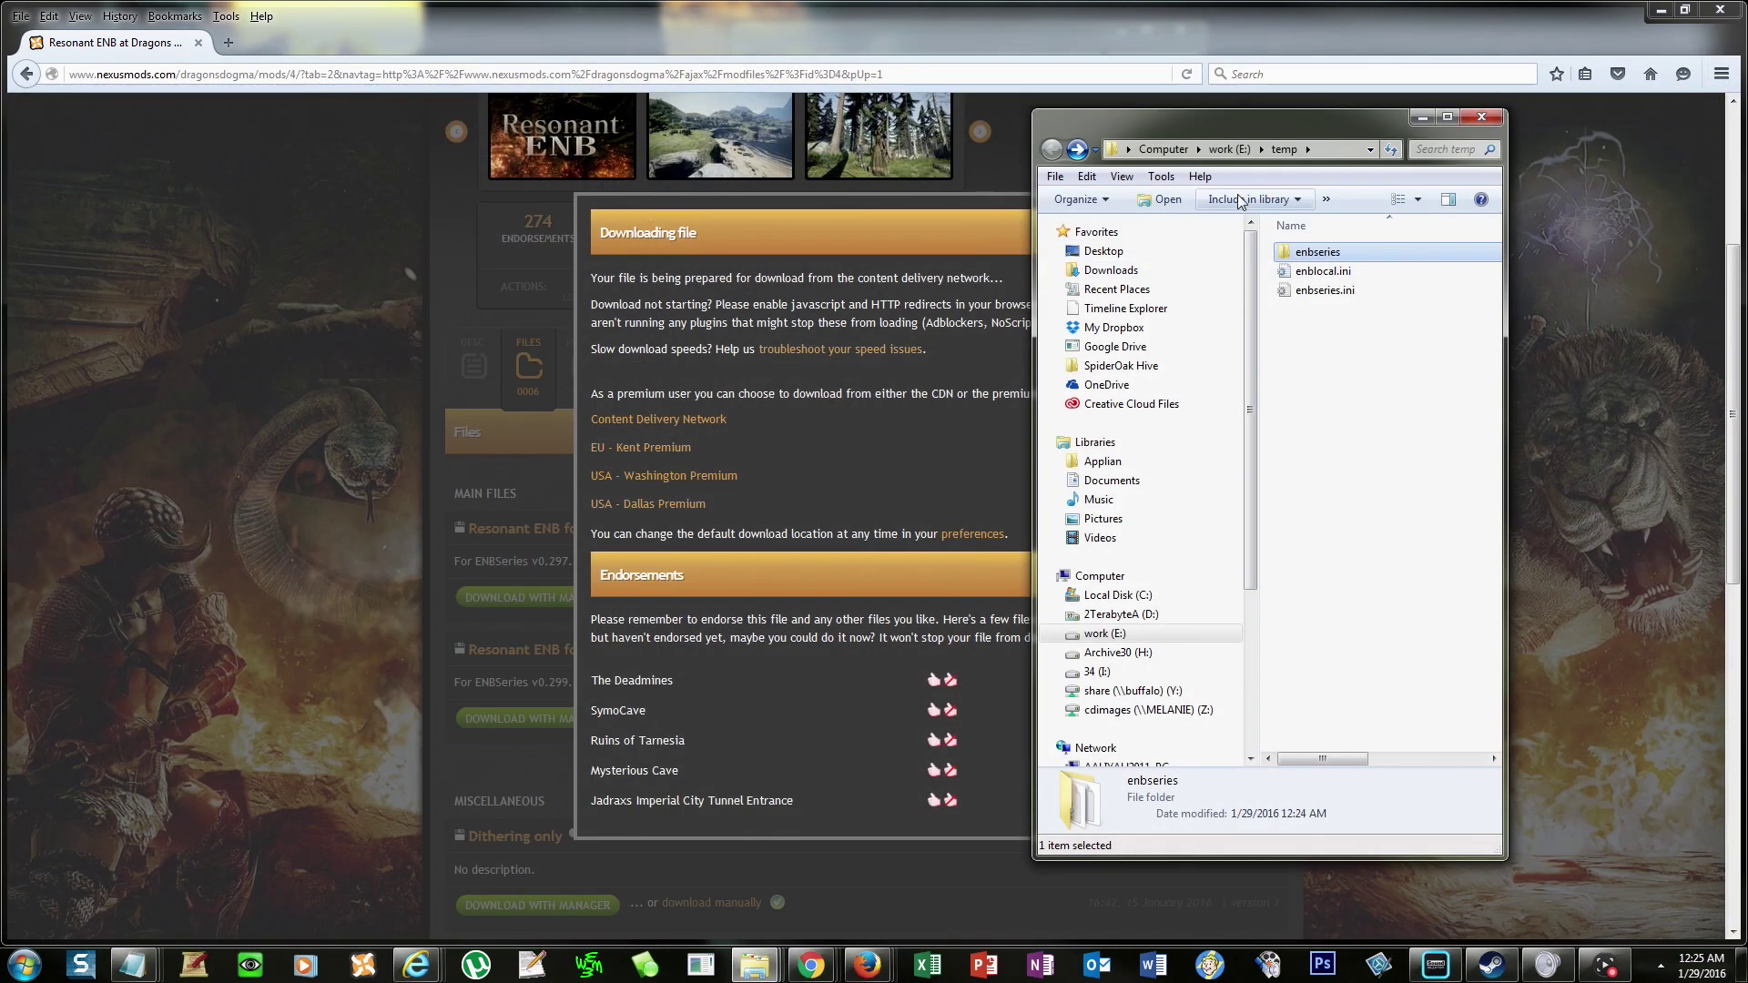
left_click(952, 225)
left_click(1162, 192)
left_click(1660, 9)
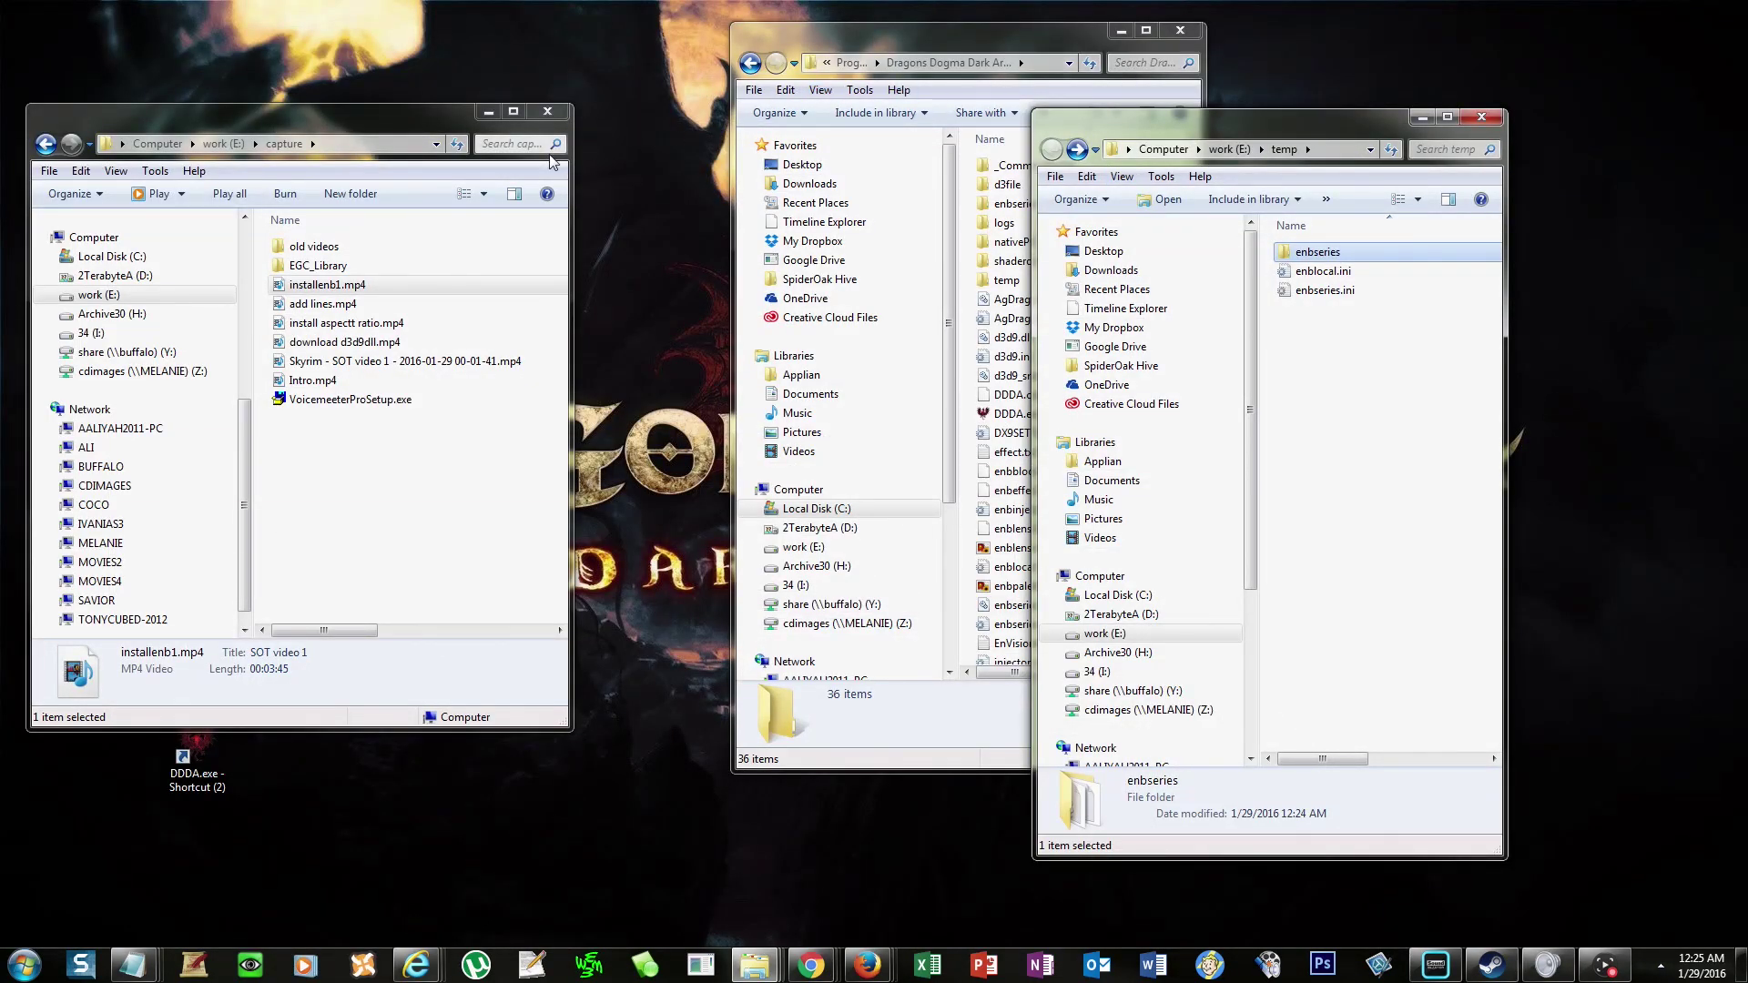
left_click(547, 110)
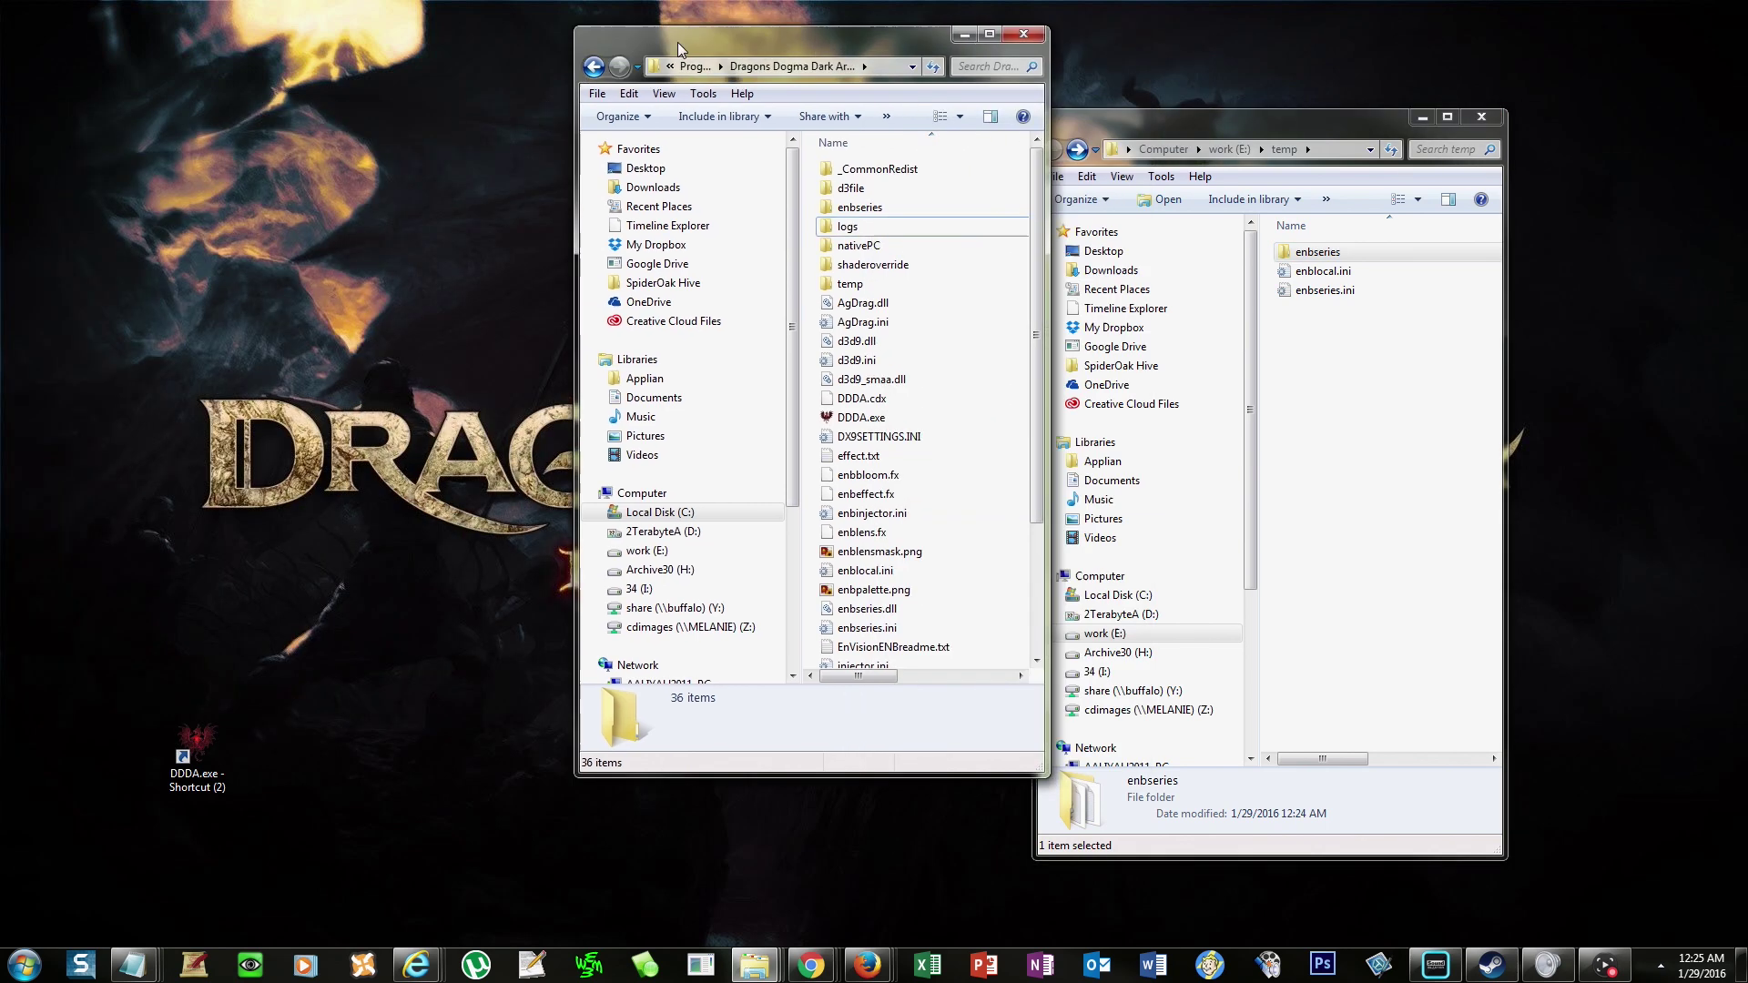
left_click_drag(834, 38, 241, 62)
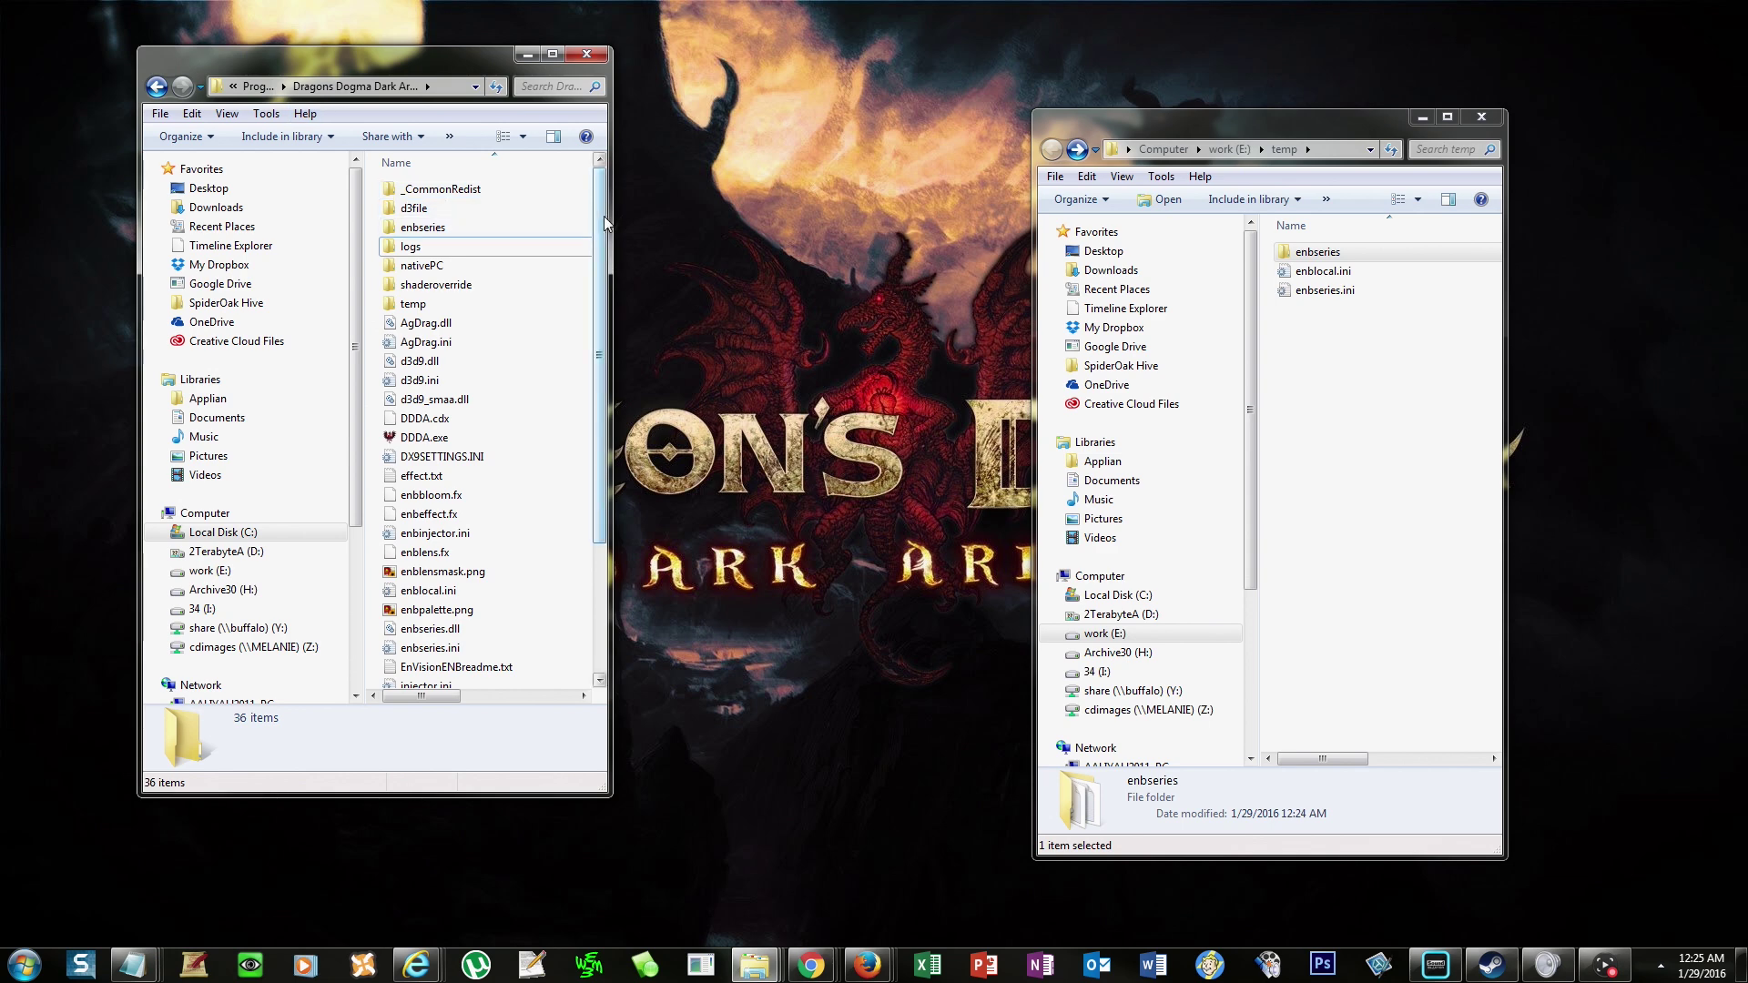
left_click_drag(608, 213, 952, 213)
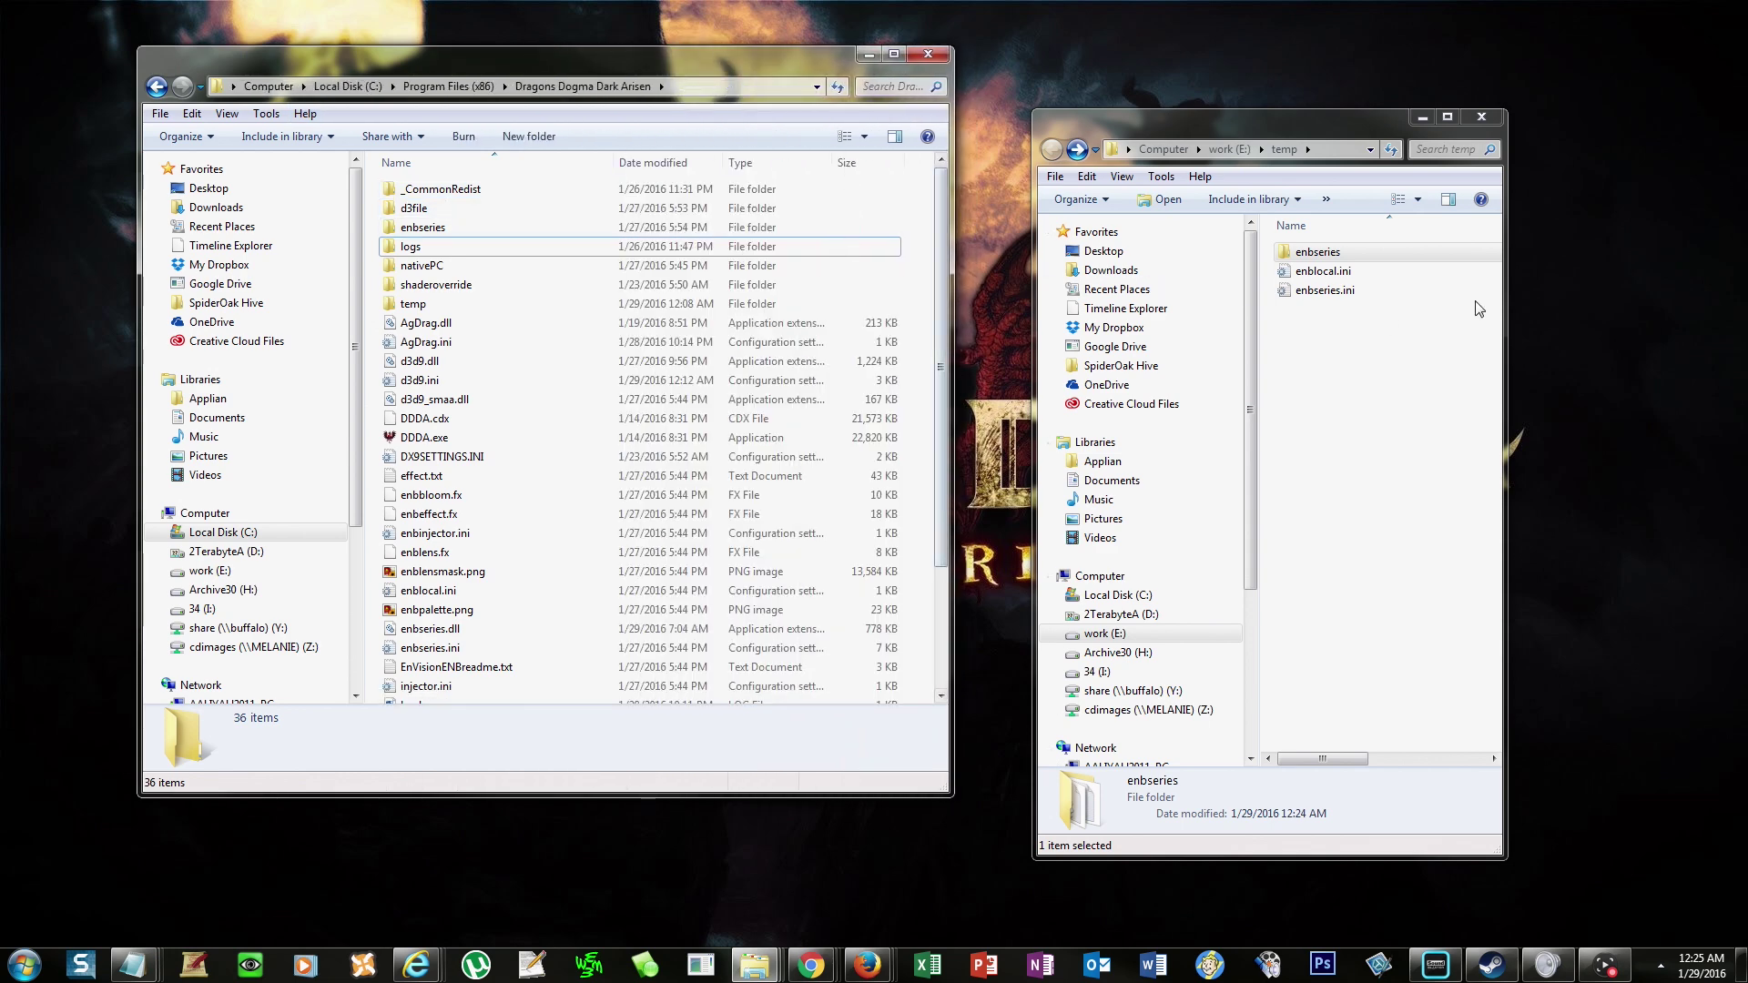
Copy the three extracted ENB items from temp and bring up paste options in the game folder.
left_click(1340, 289)
left_click(1325, 252, "shift")
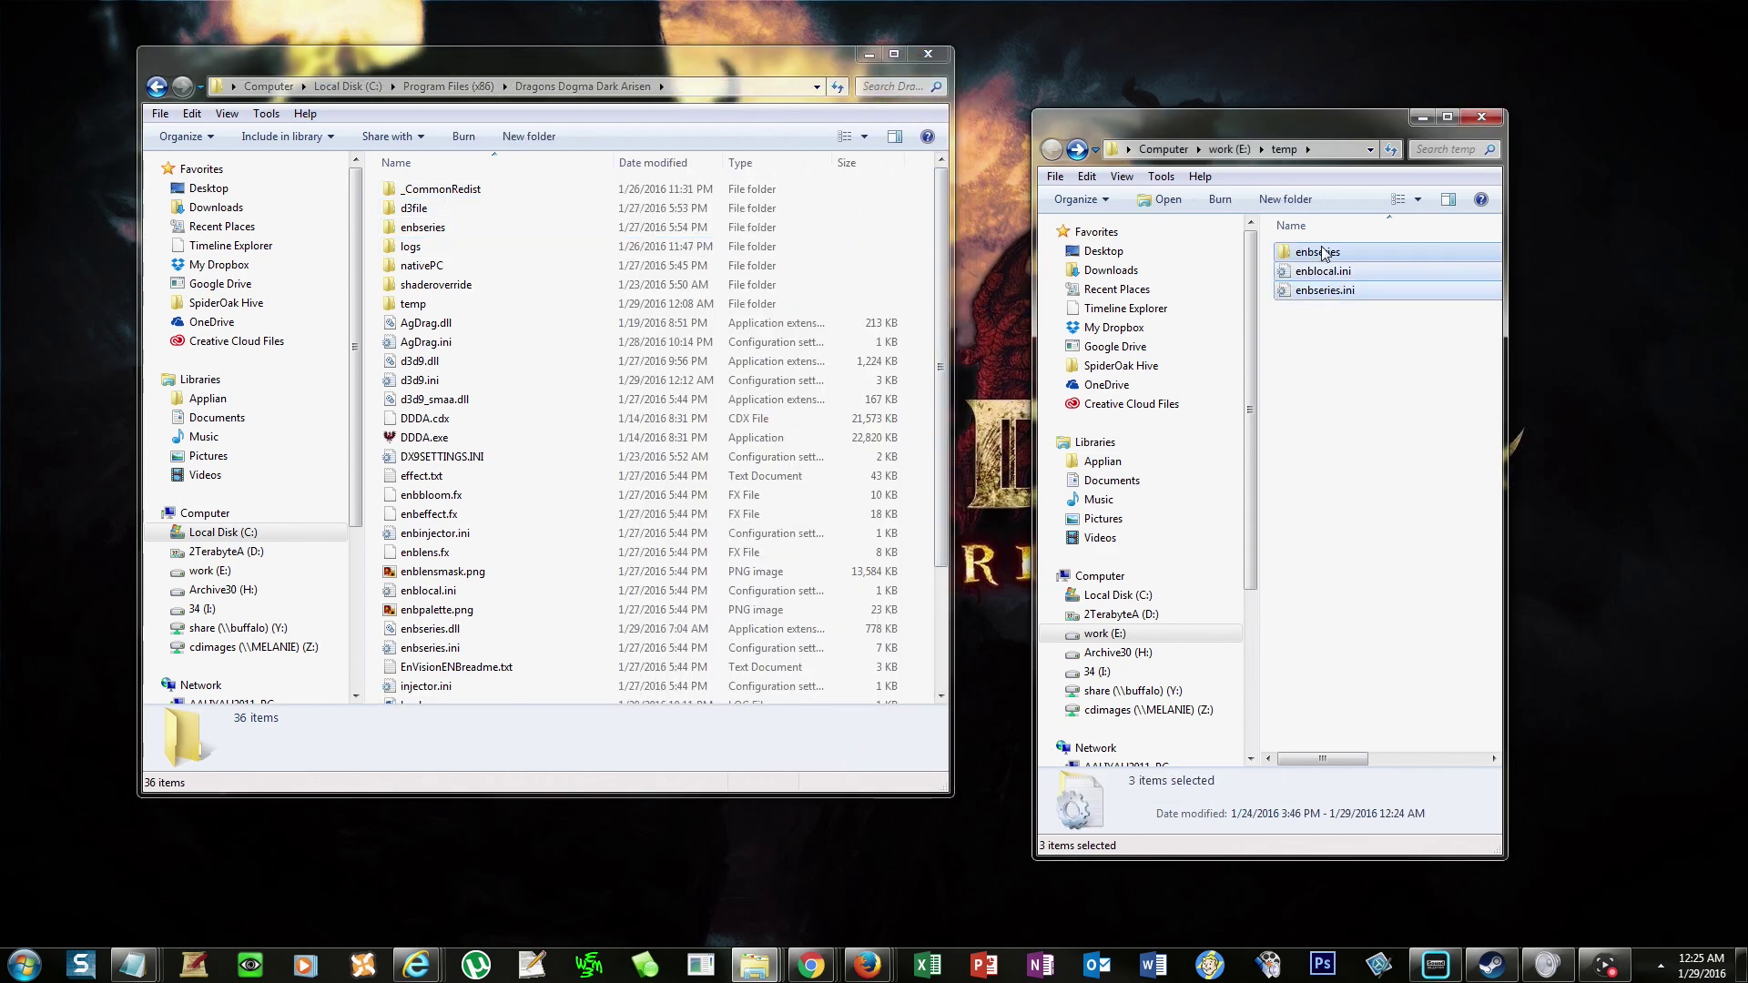
right_click(1320, 249)
left_click(1370, 686)
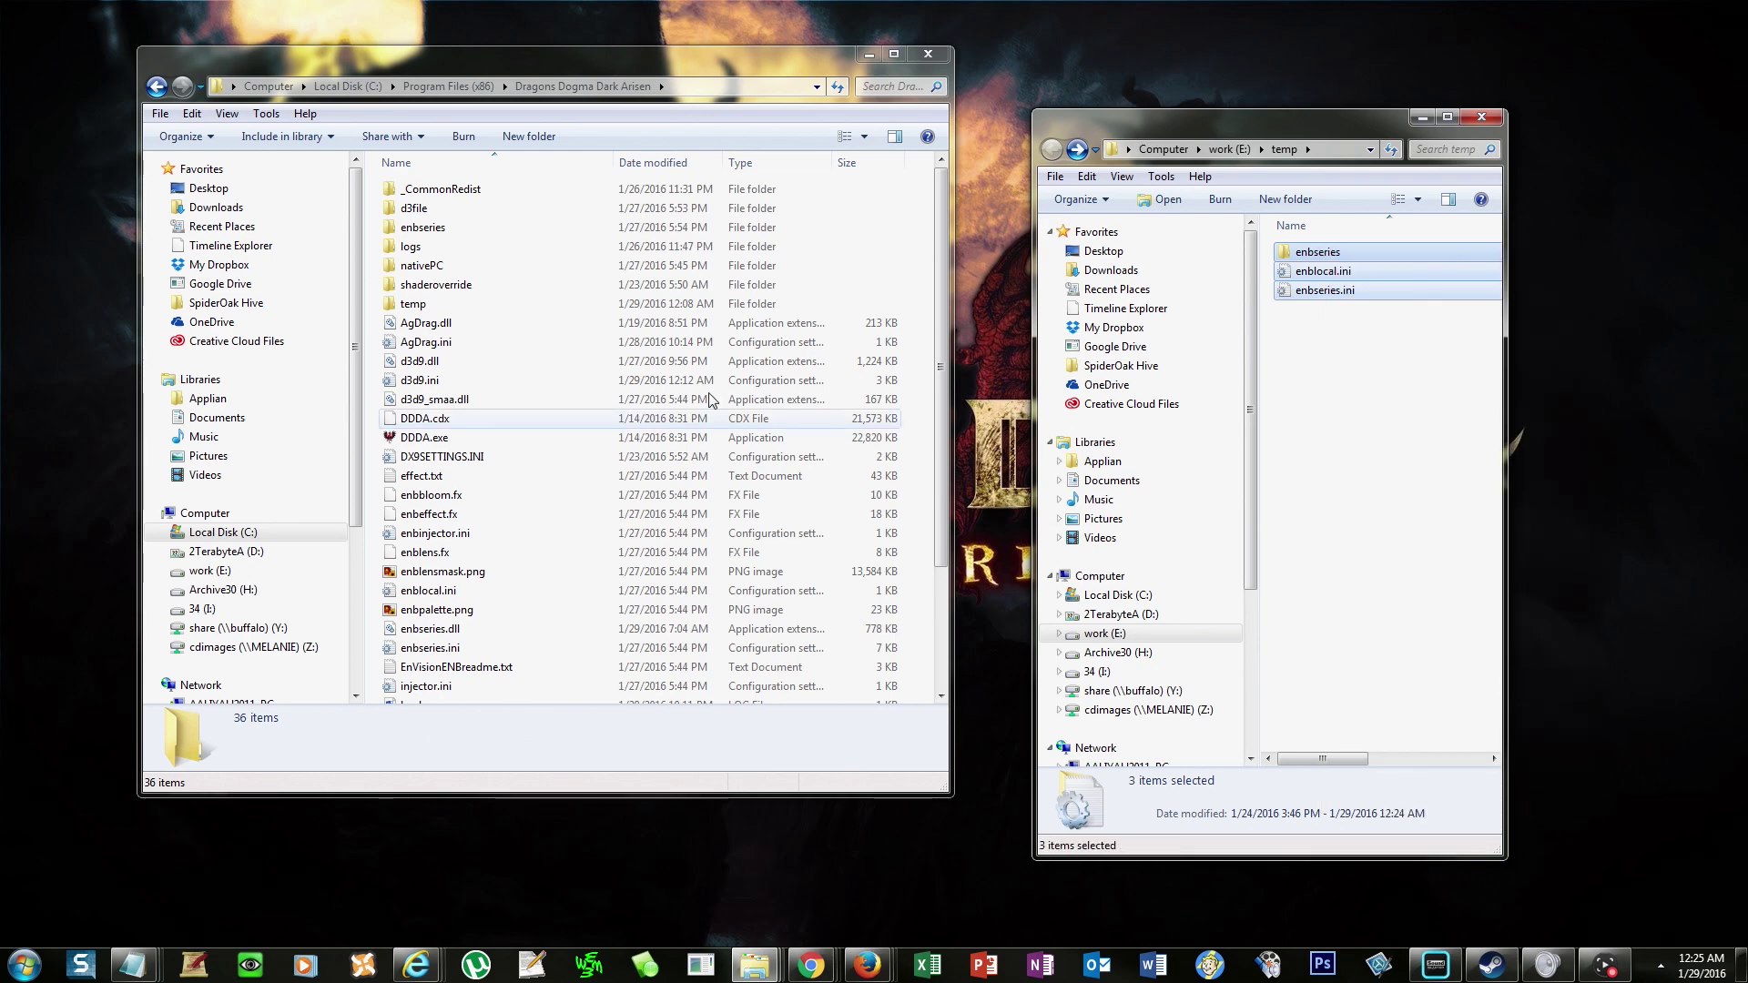
right_click(536, 397)
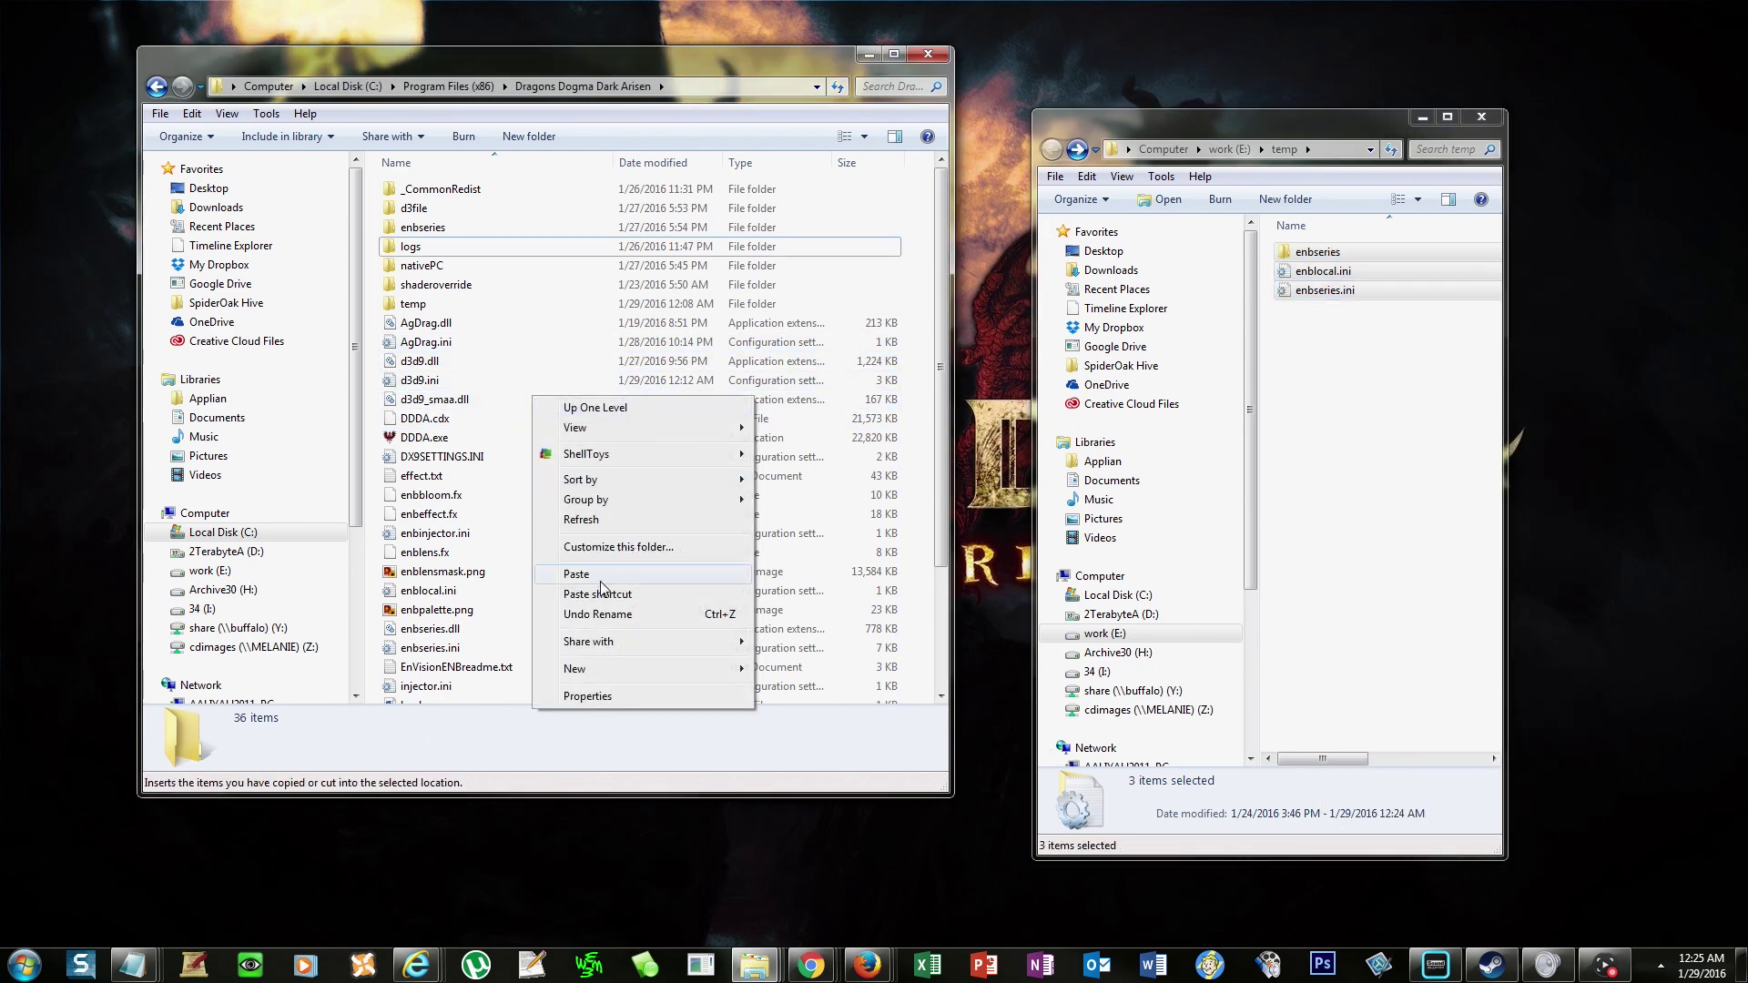
left_click_drag(1229, 116, 1229, 95)
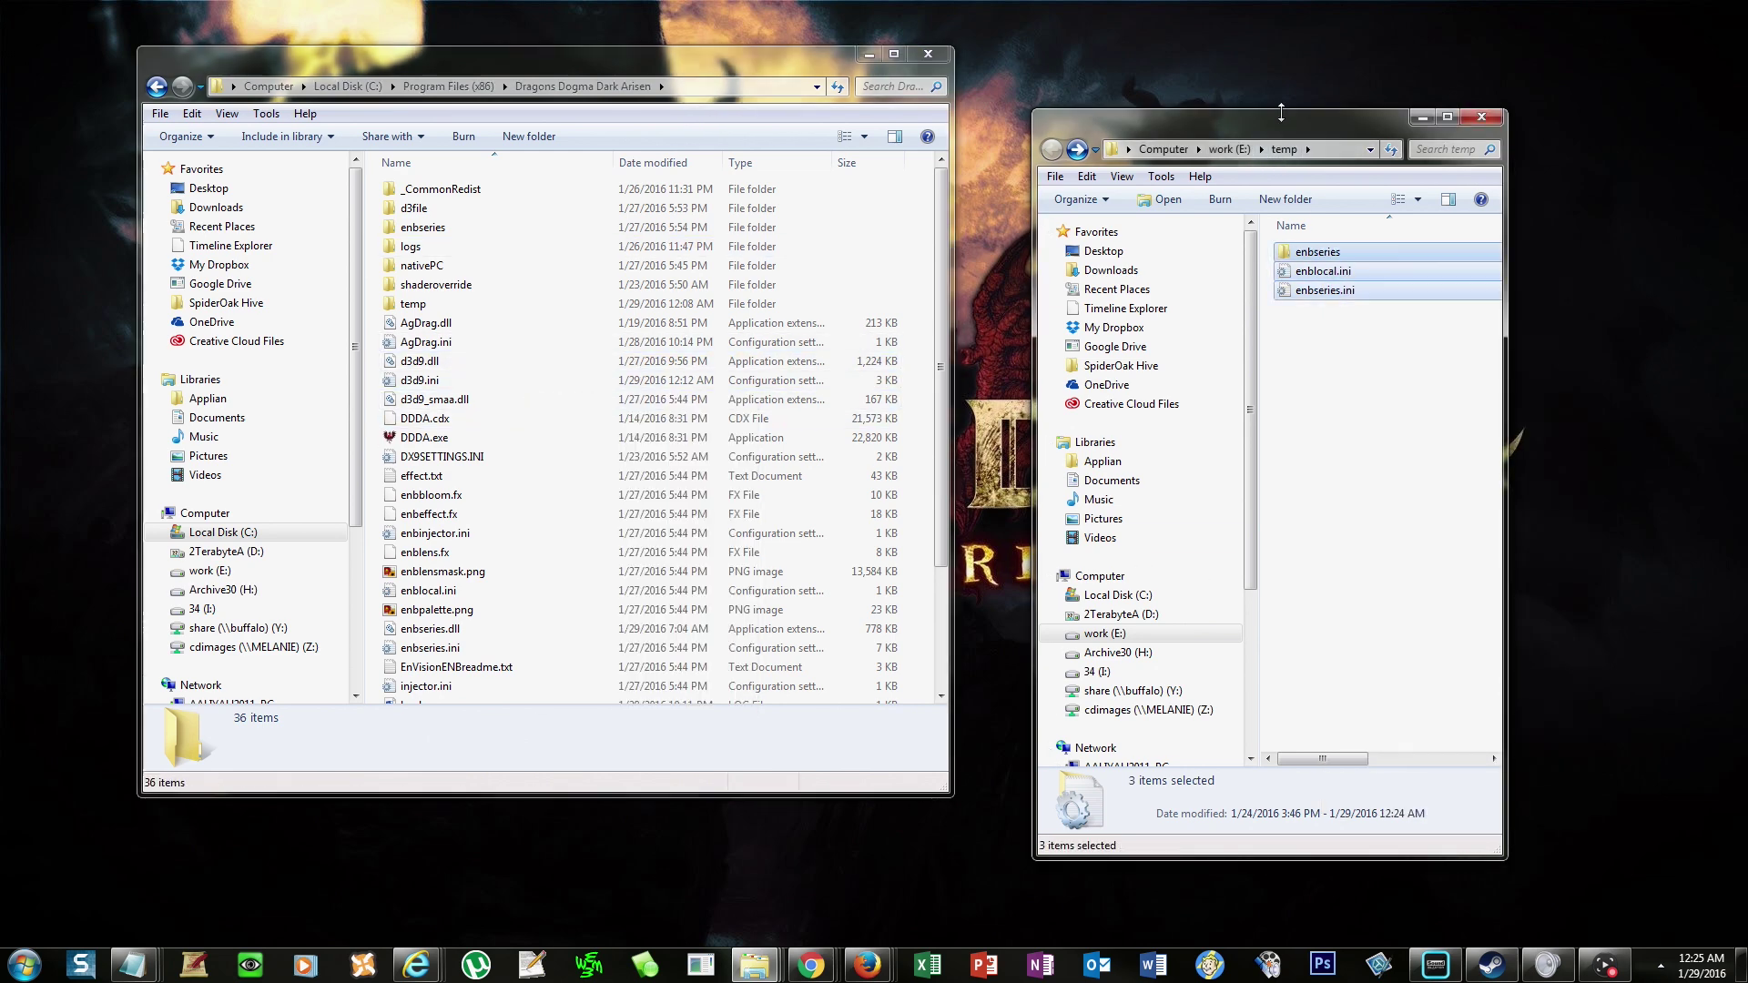
left_click(1343, 402)
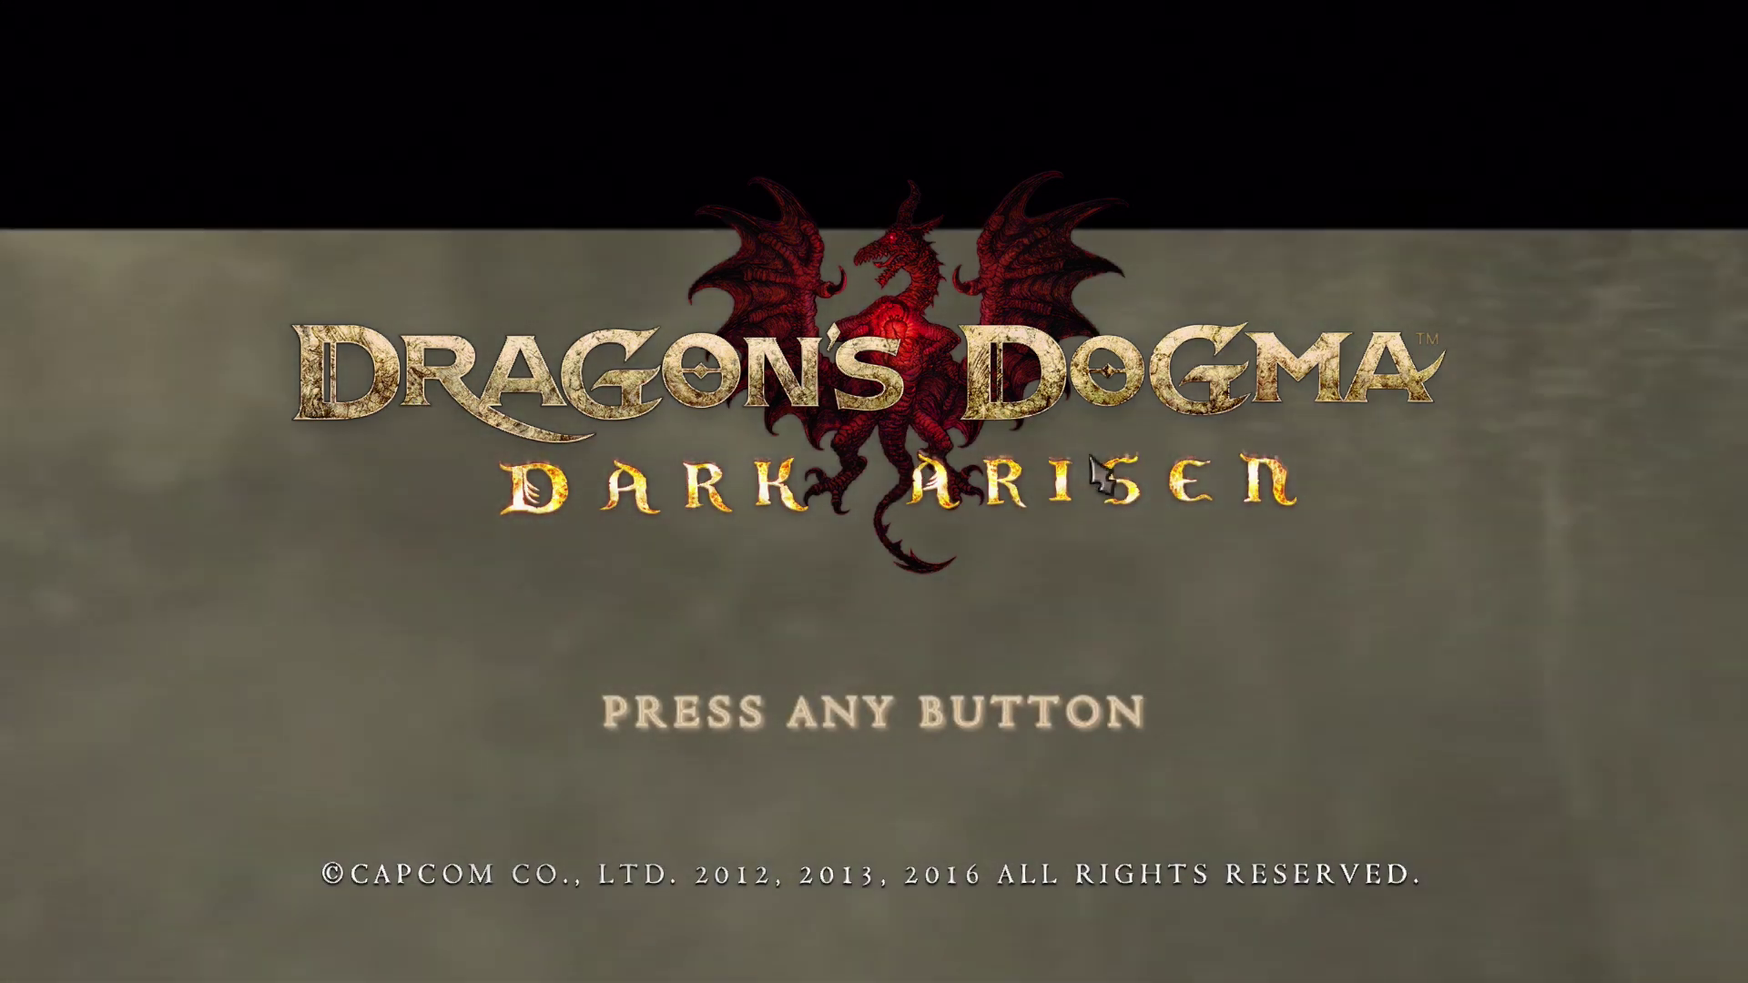
Pass the title screen and open Options from the main menu.
key("Return")
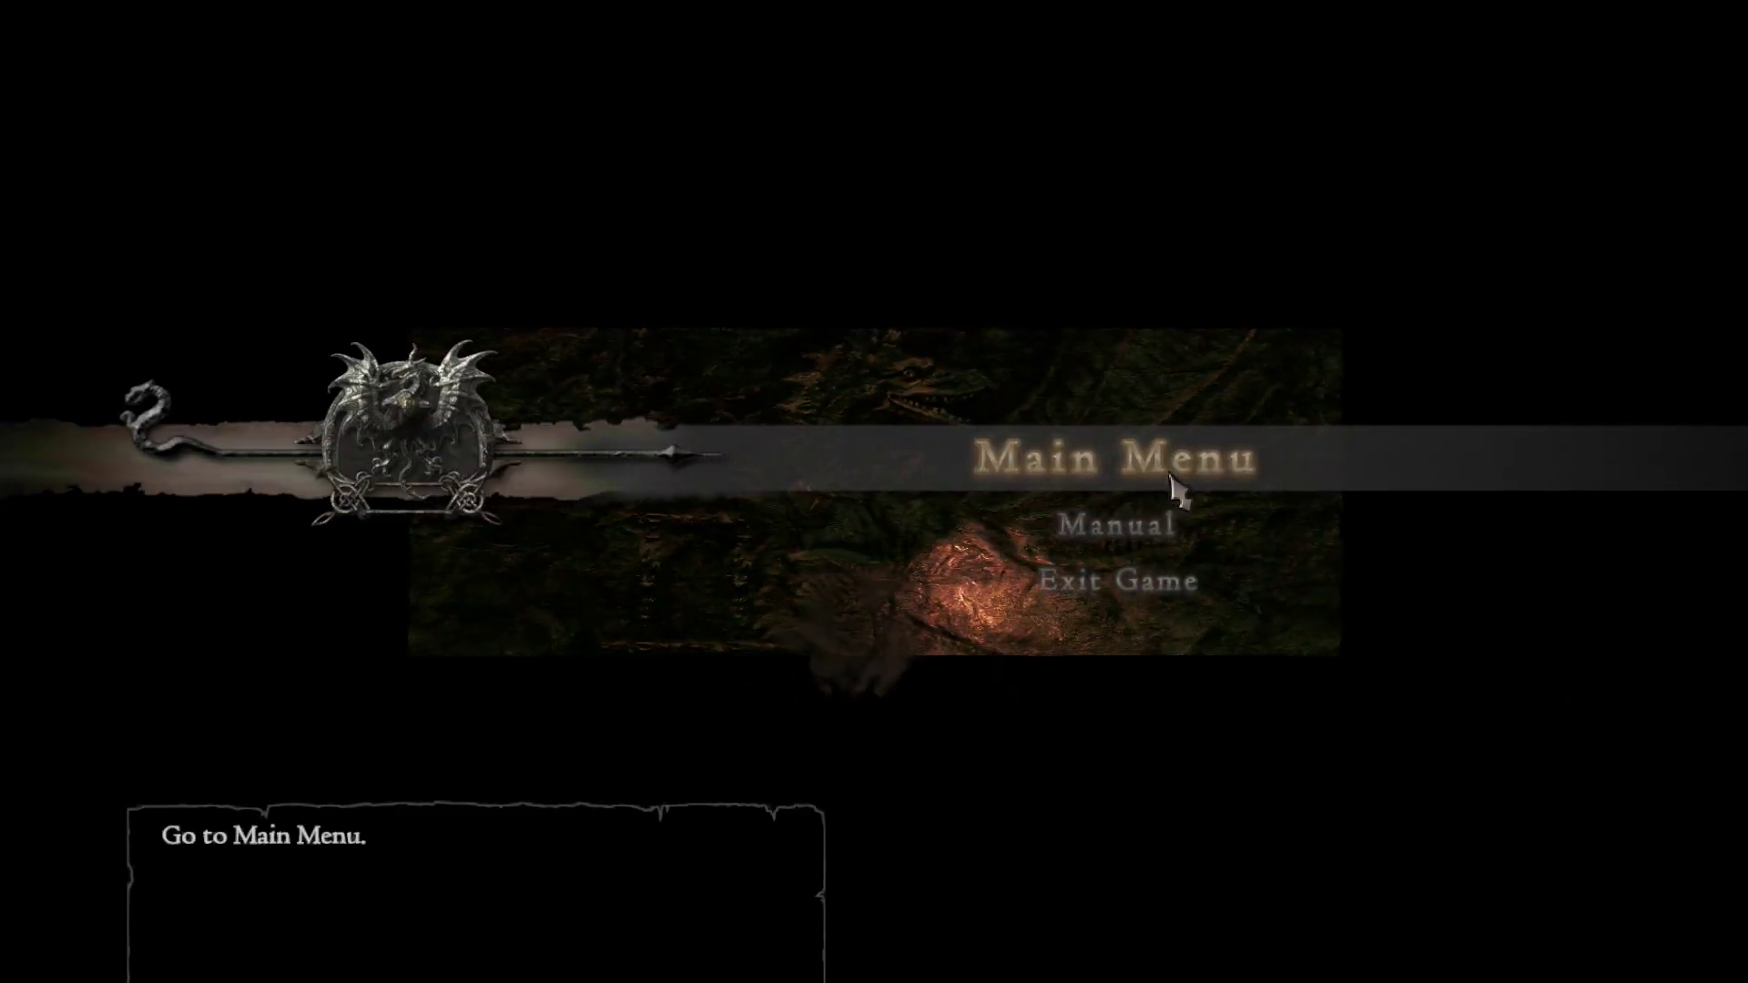
left_click(1168, 483)
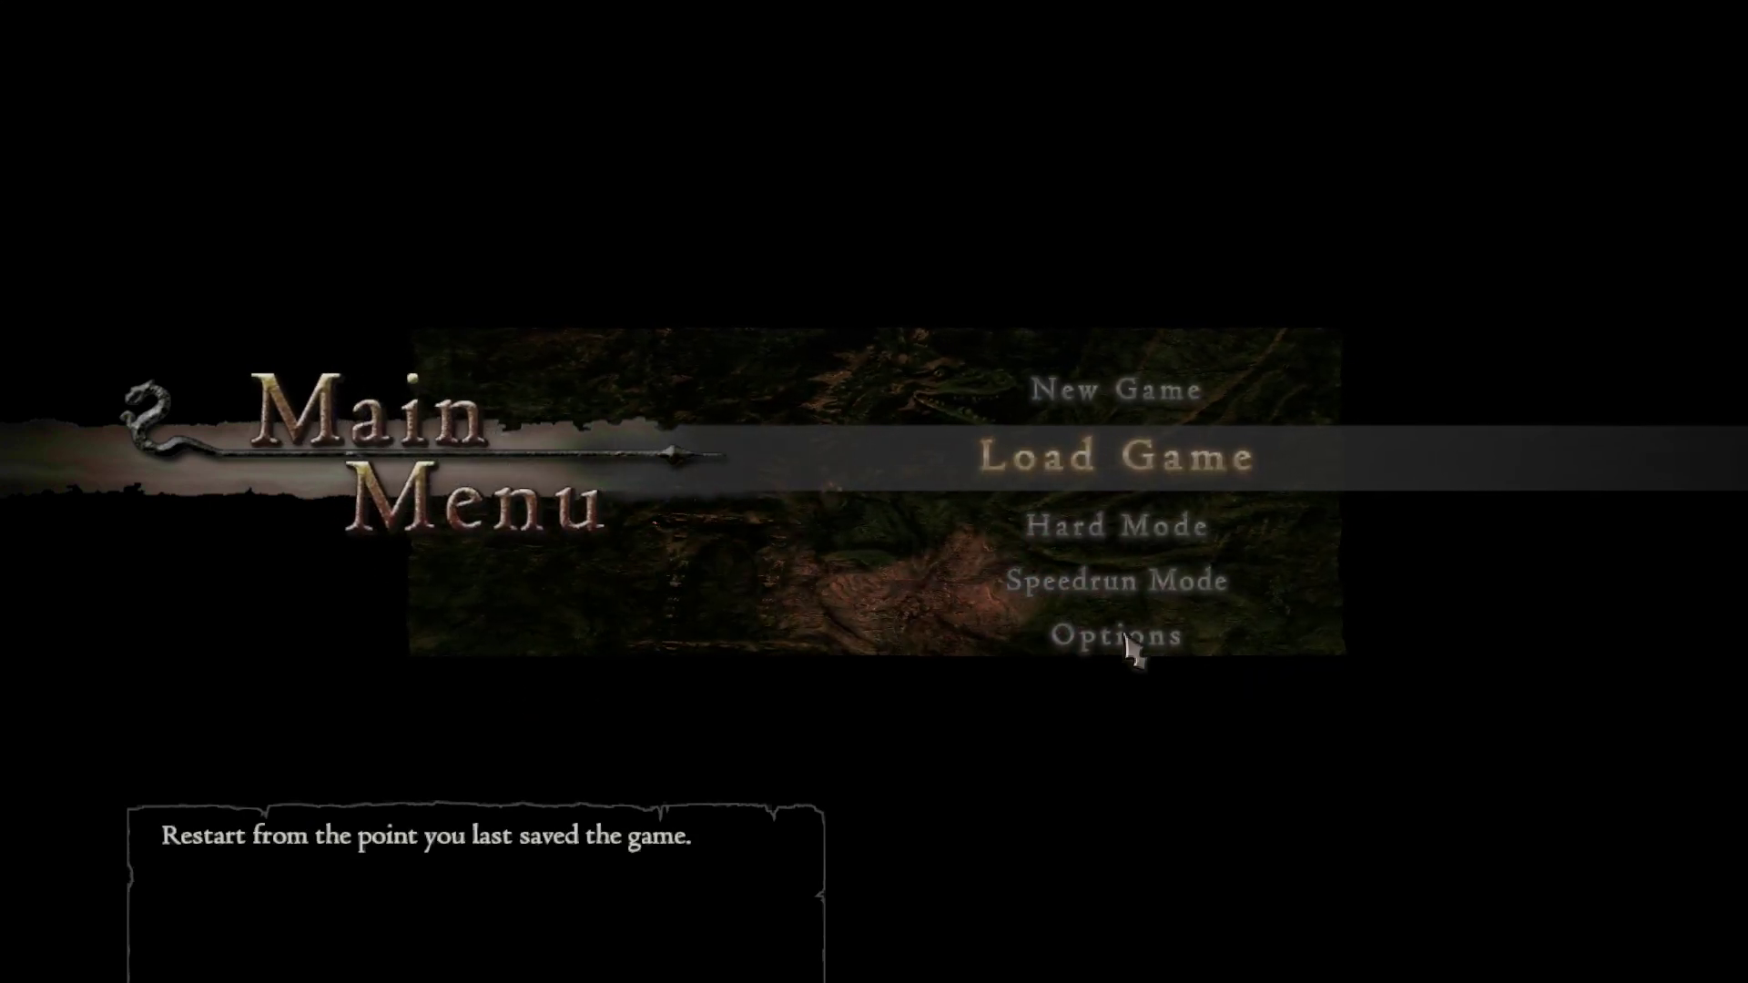
key("Down")
key("Down")
key("Down")
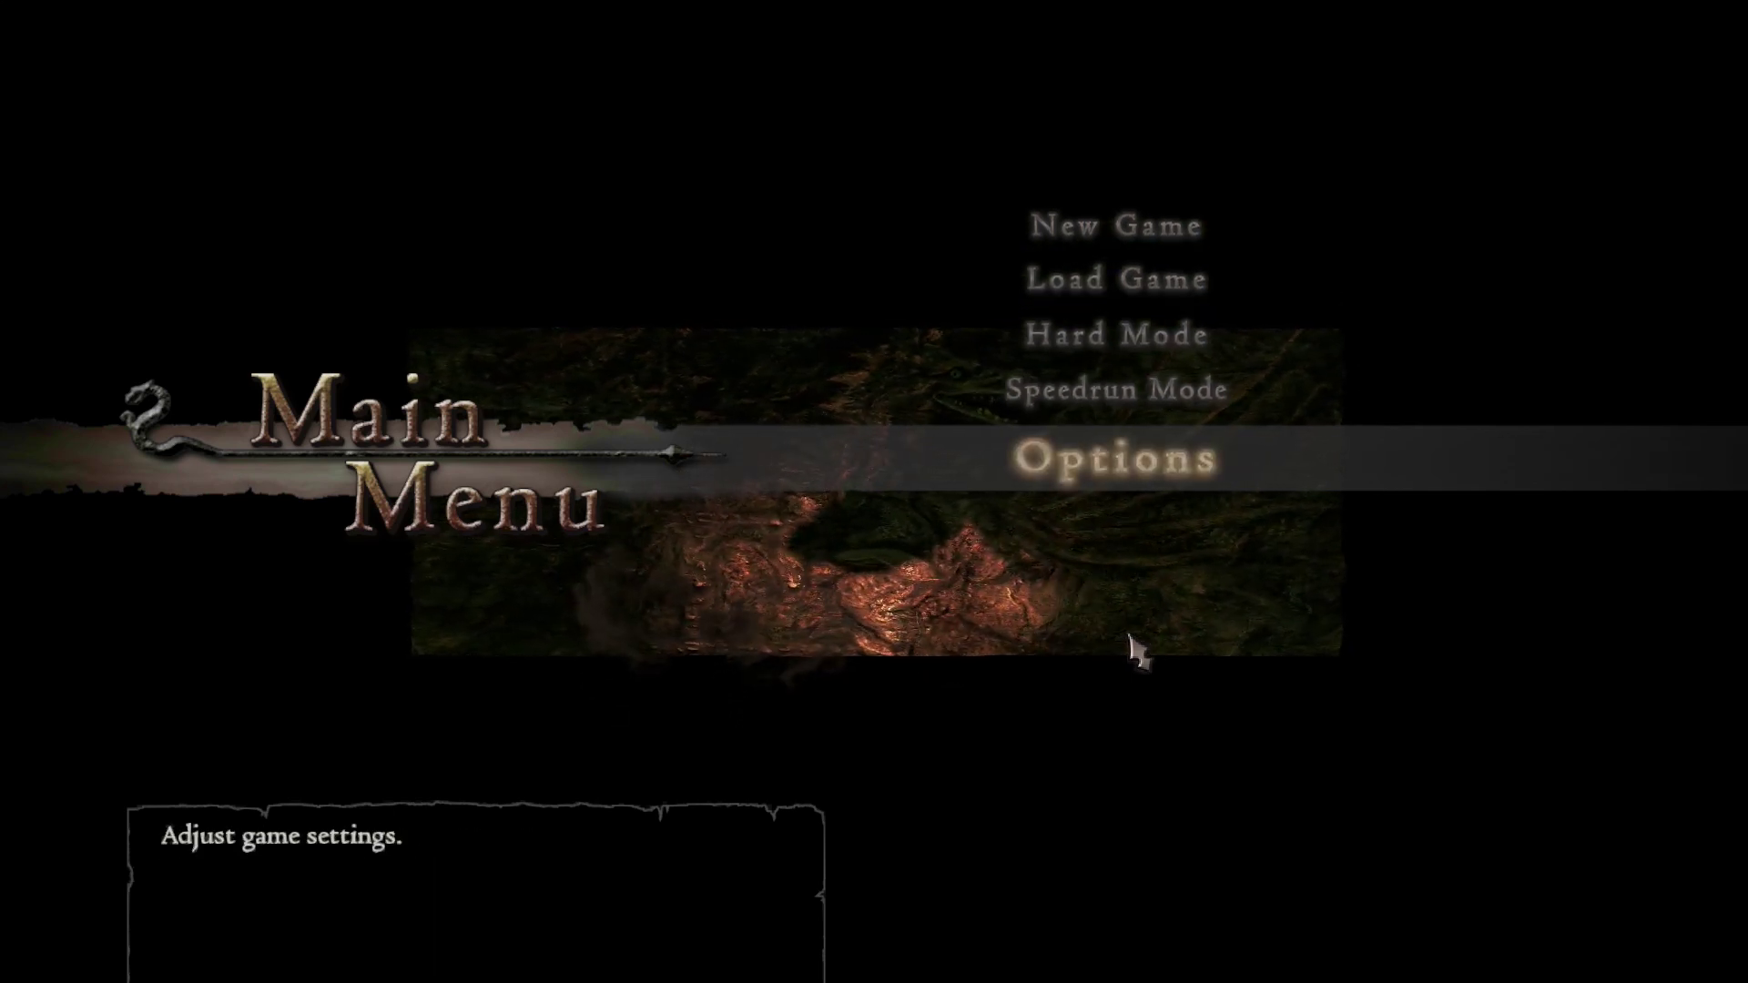
key("Return")
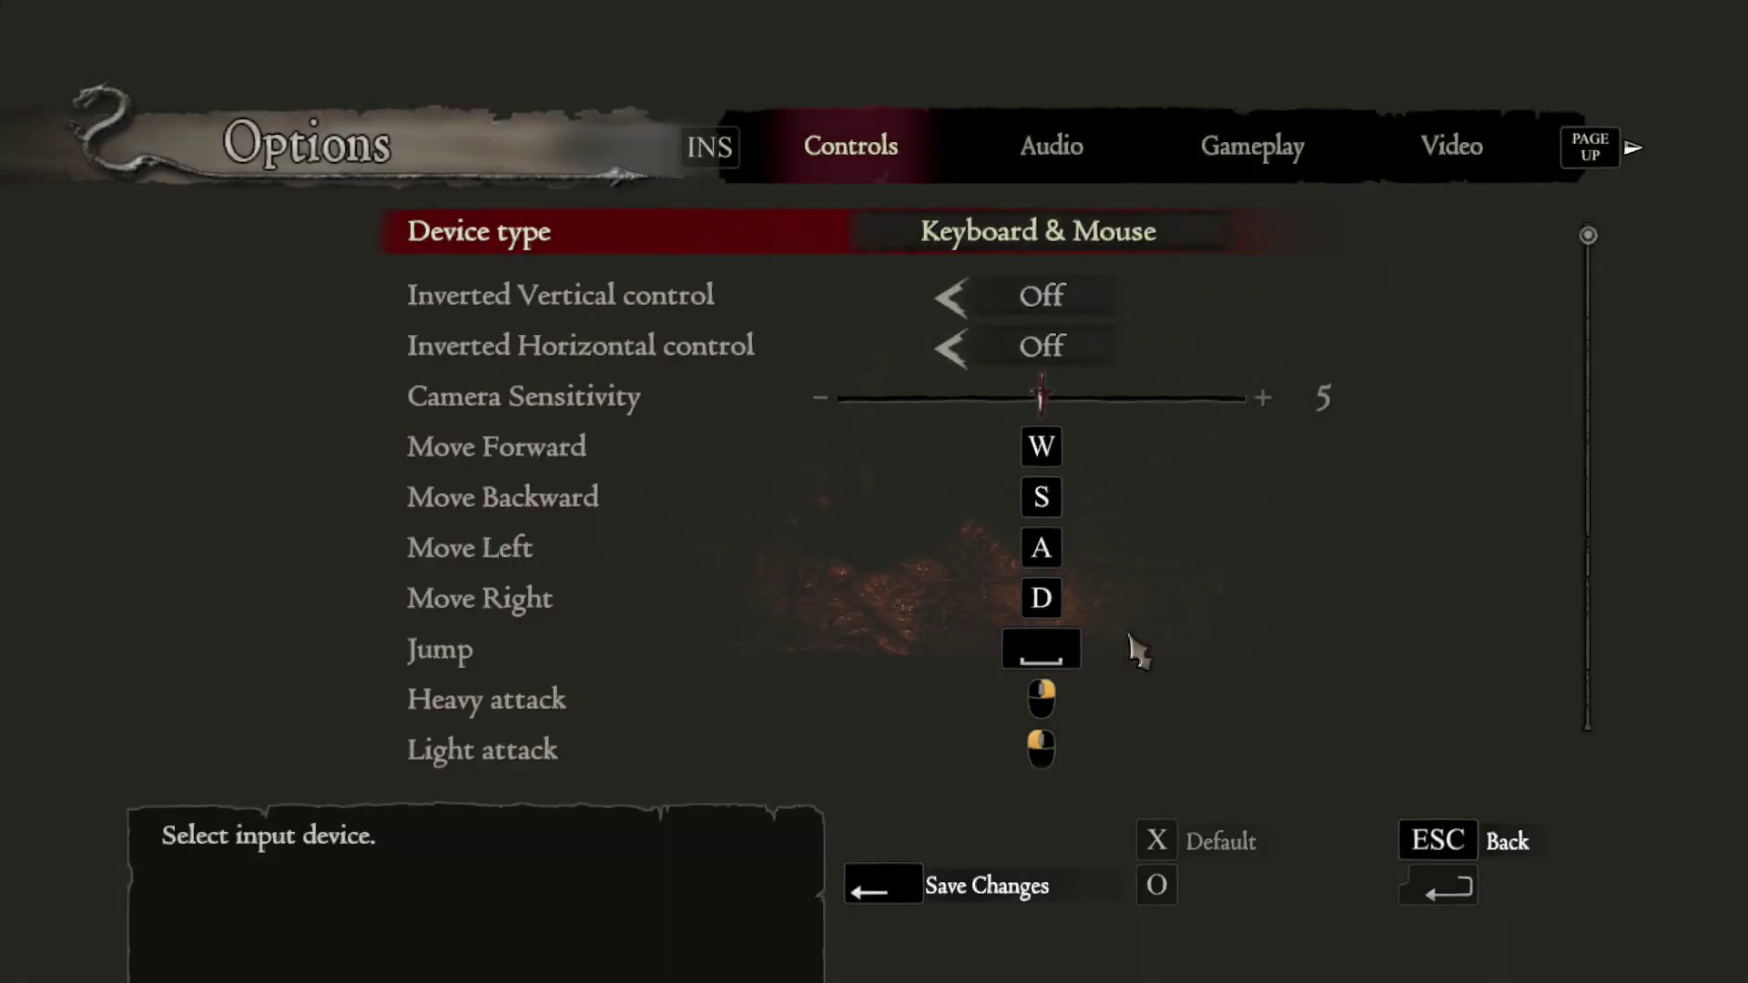
On the Video tab, keep HDR at High and set Depth of Field to Off.
key("Page_Up")
key("Page_Up")
key("Page_Up")
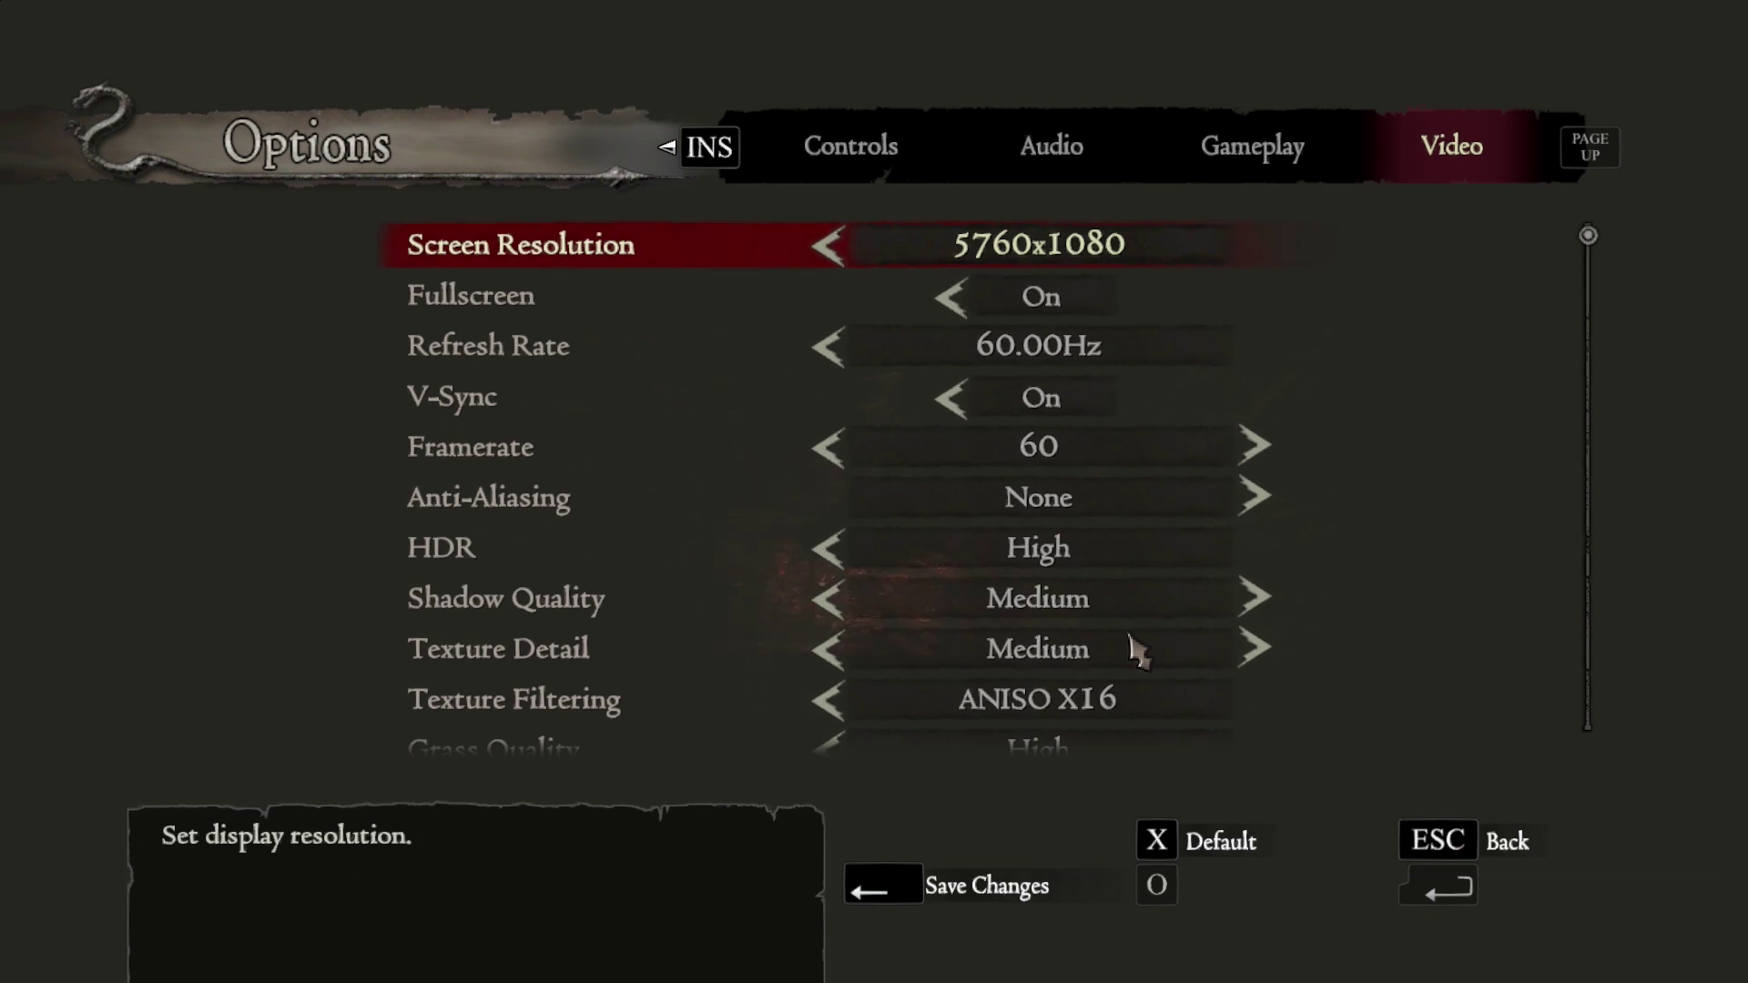
key("Down")
key("Down")
key("Down")
key("Down")
key("Down")
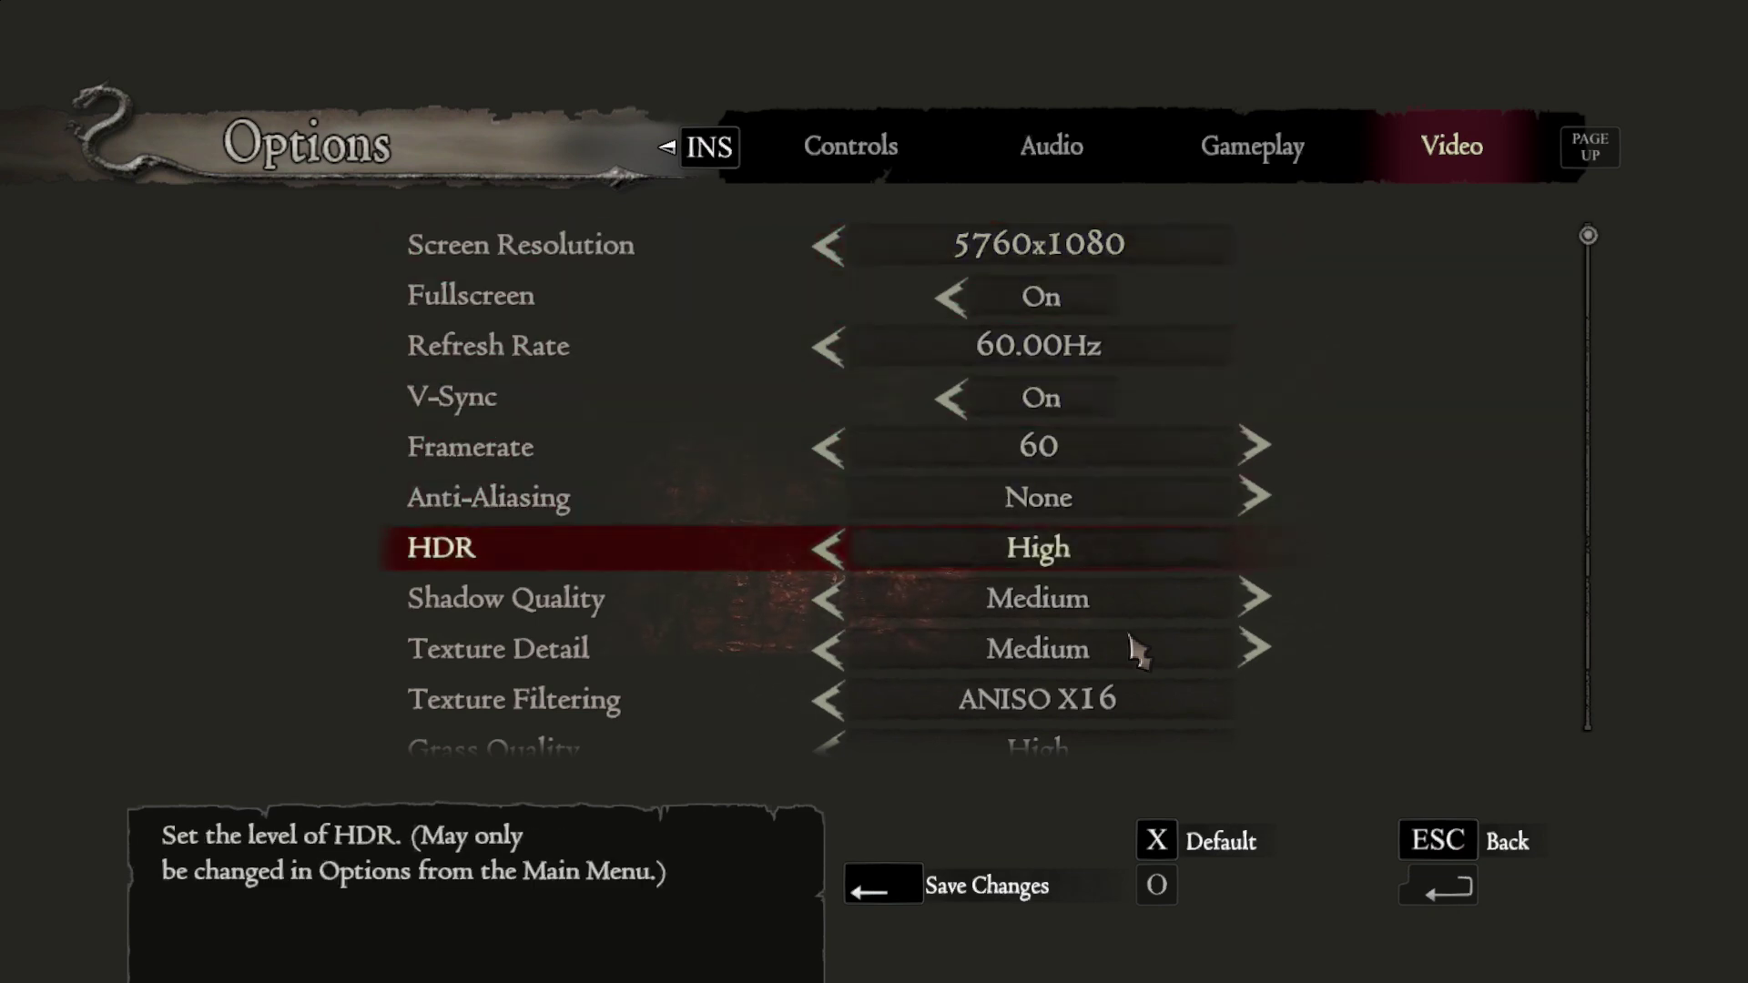
key("Left")
key("Right")
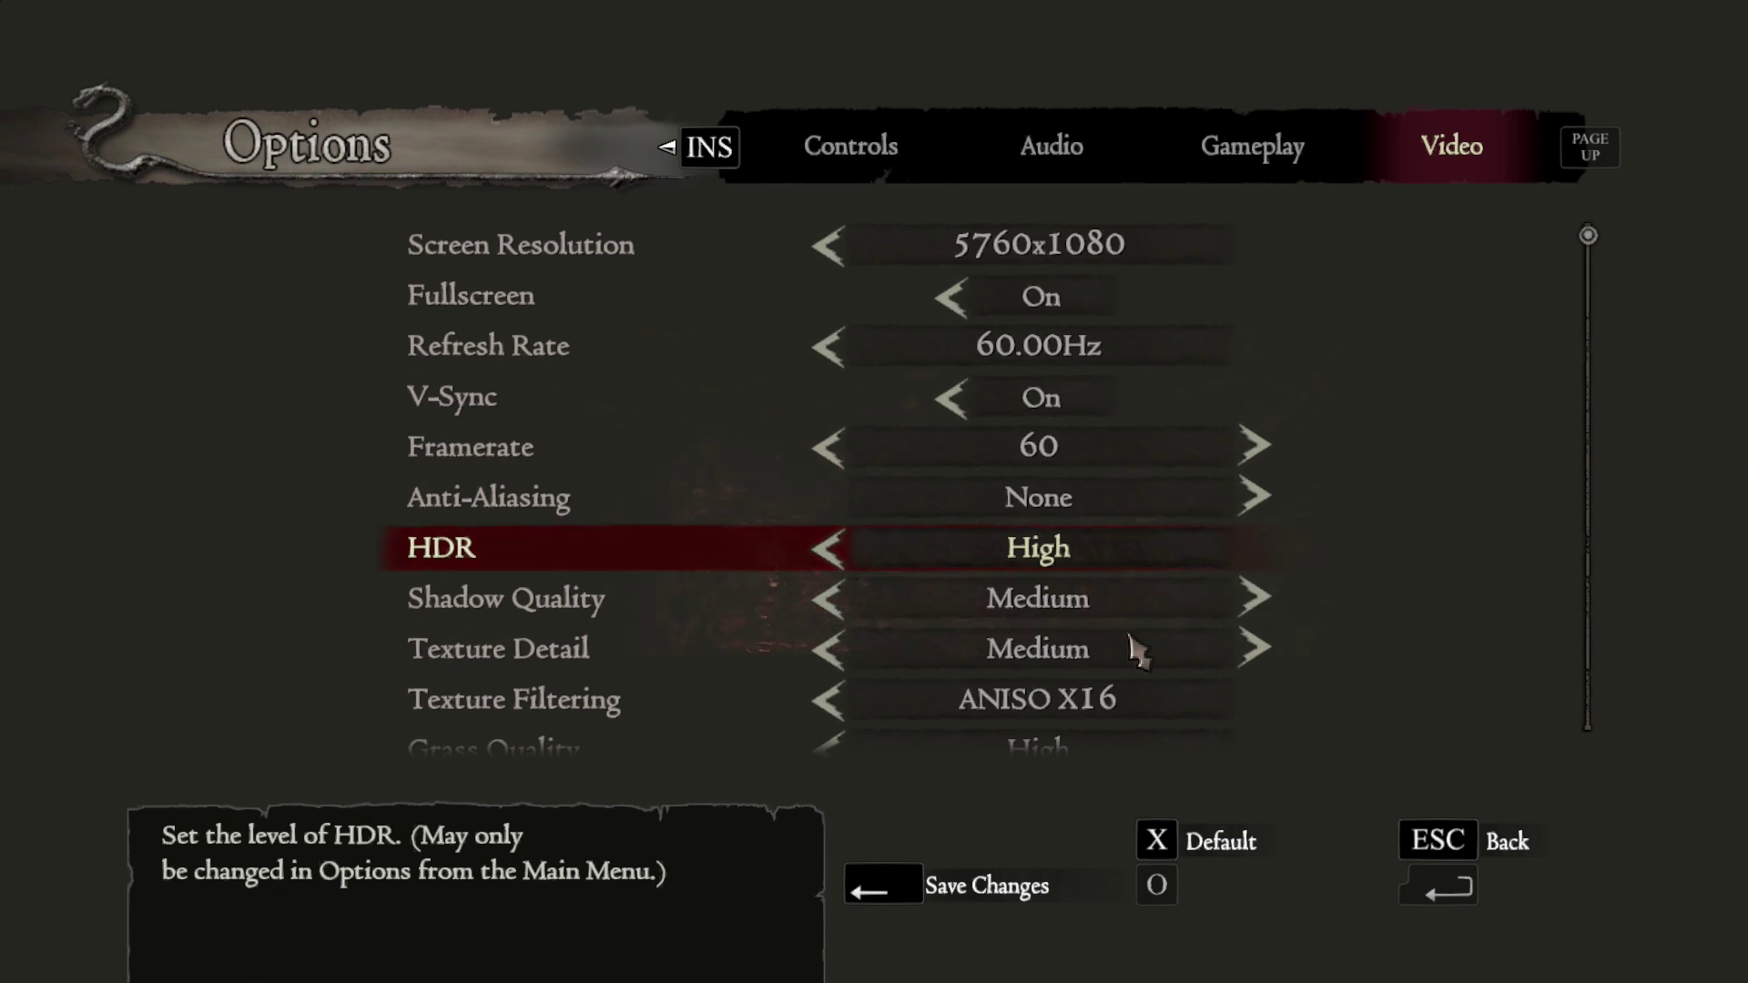
key("Down")
key("Down")
key("Down")
key("Down")
key("Down")
key("Down")
key("Down")
key("Down")
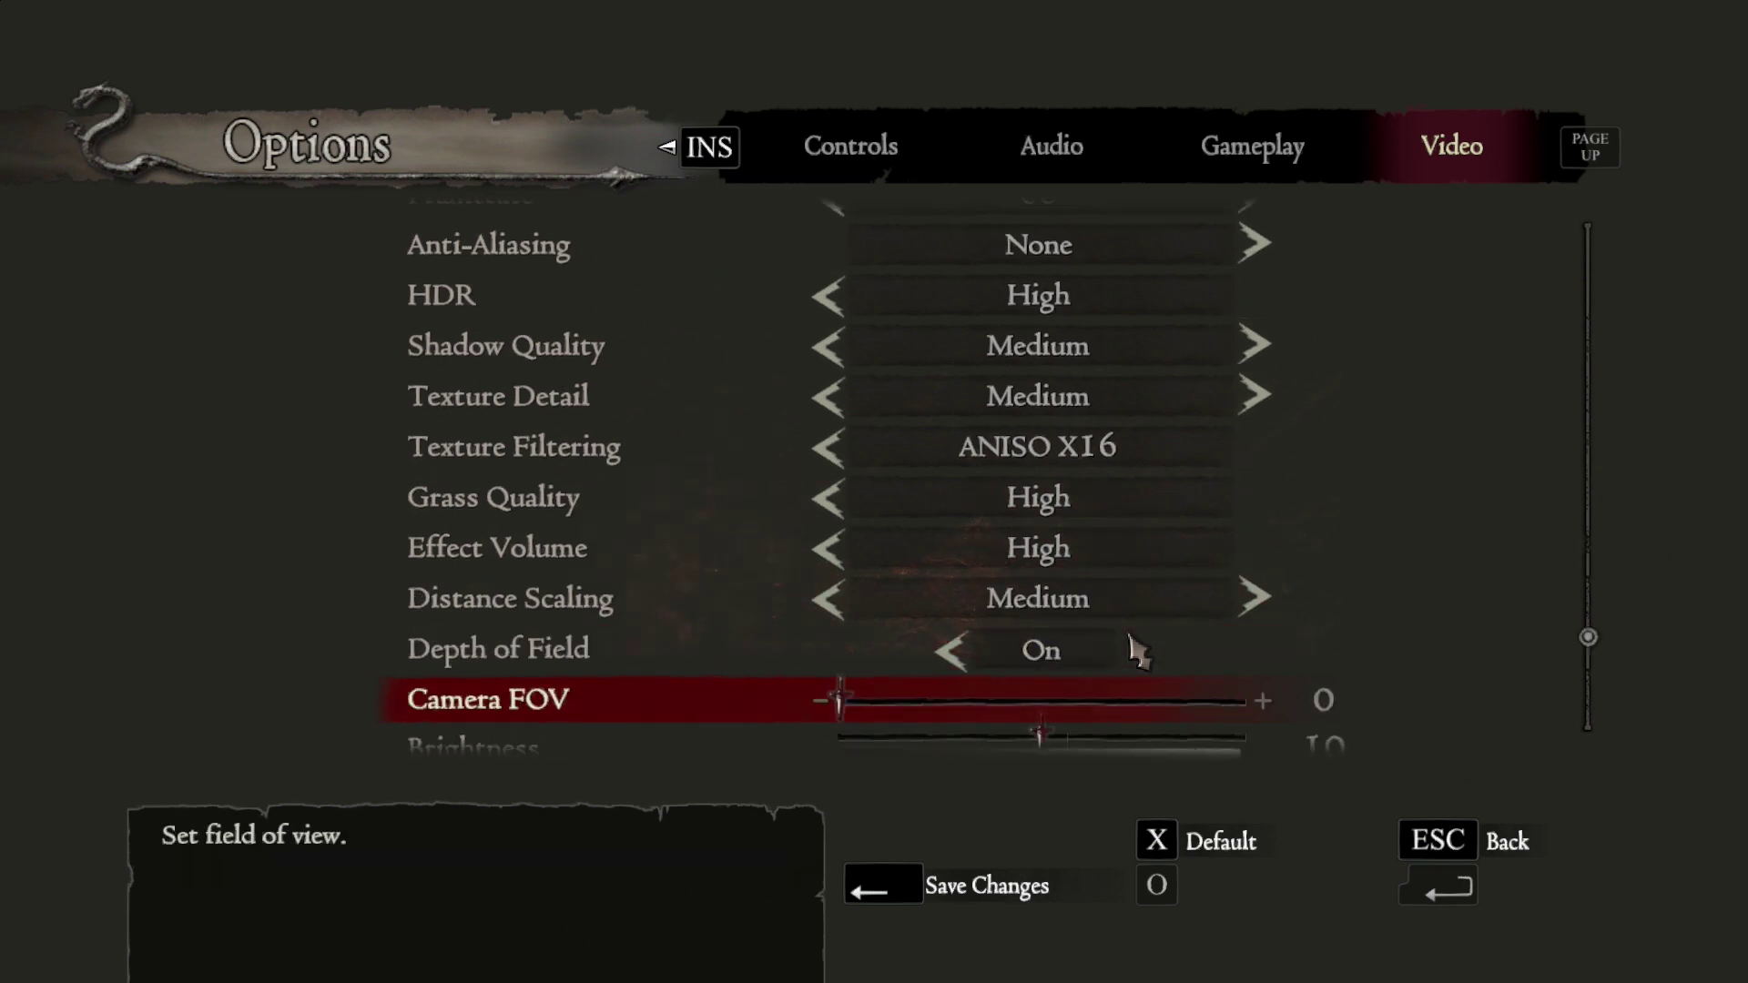
key("Up")
key("Up")
key("Down")
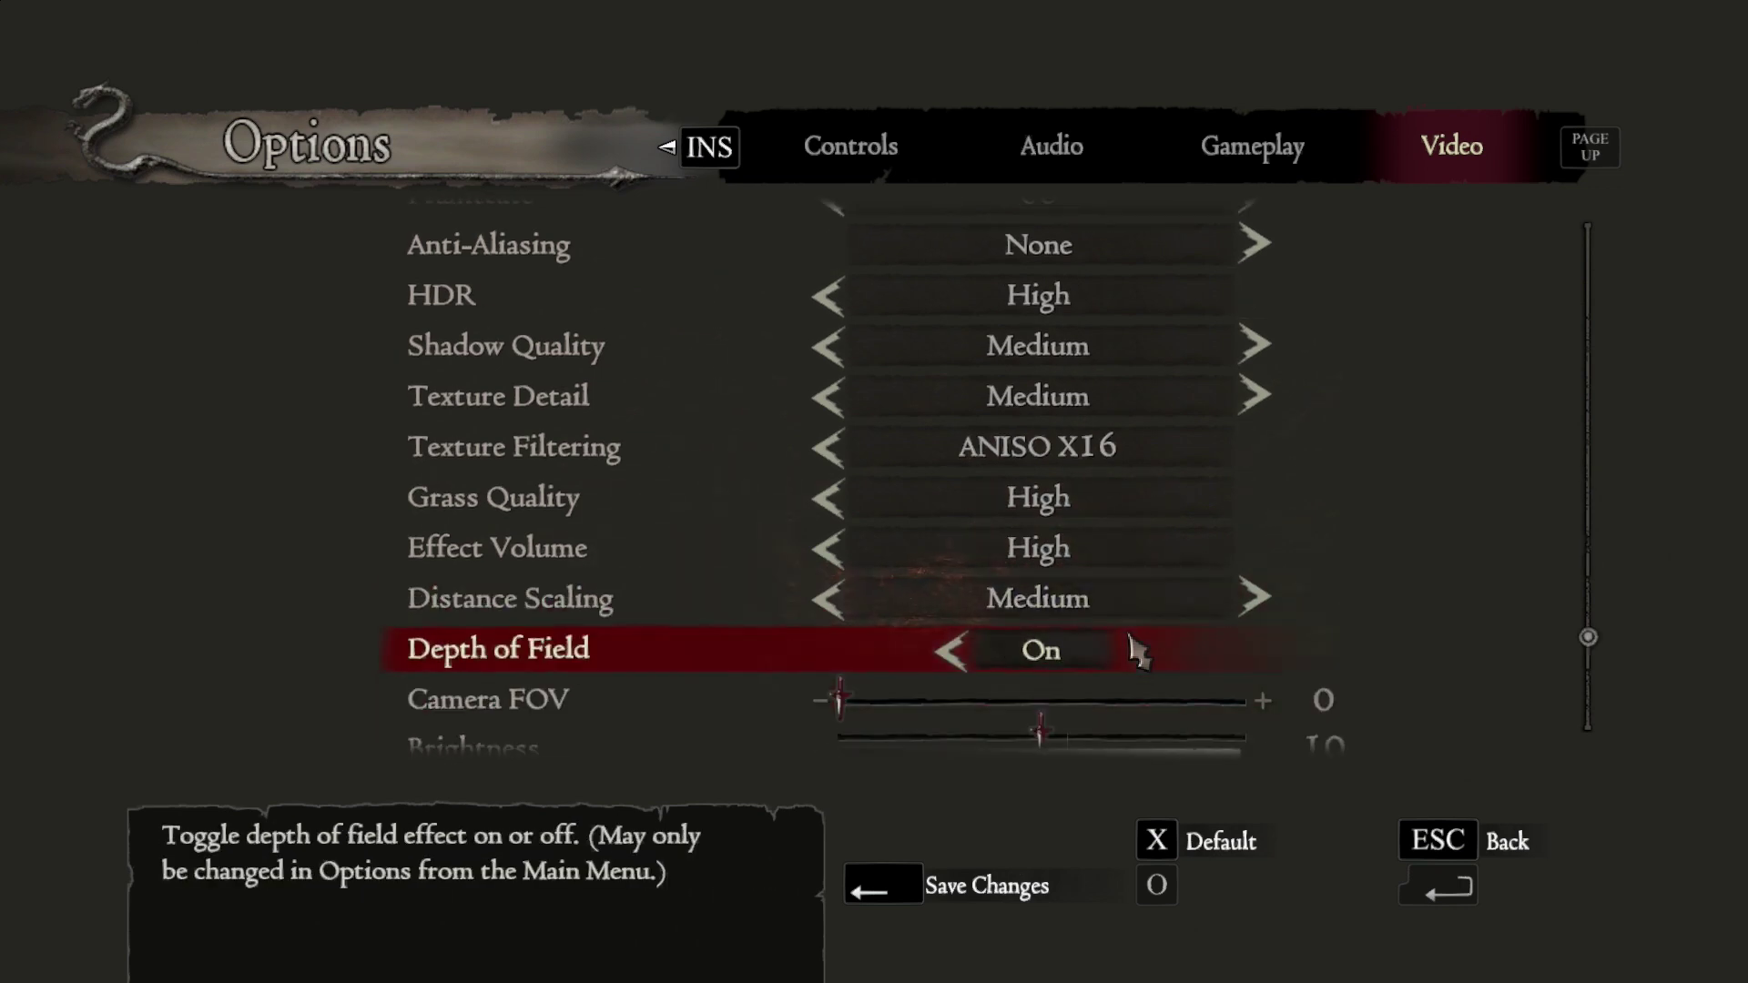
key("Left")
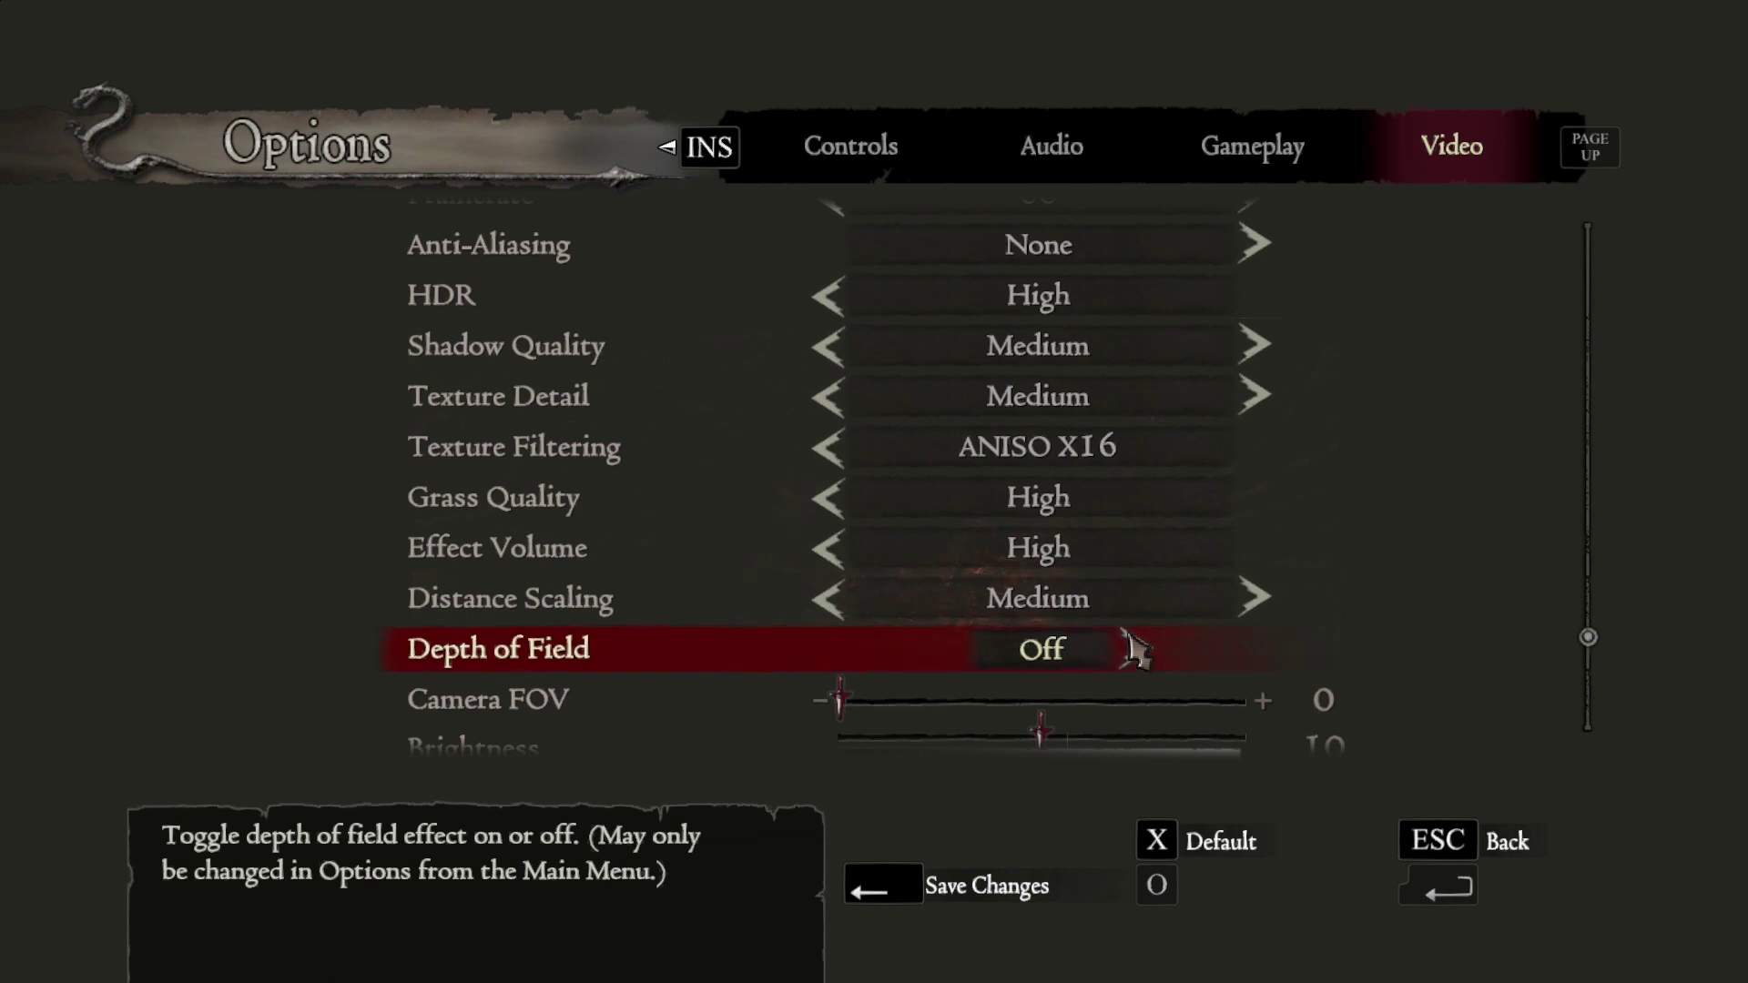
Save the video settings and return to the main menu.
left_click(909, 909)
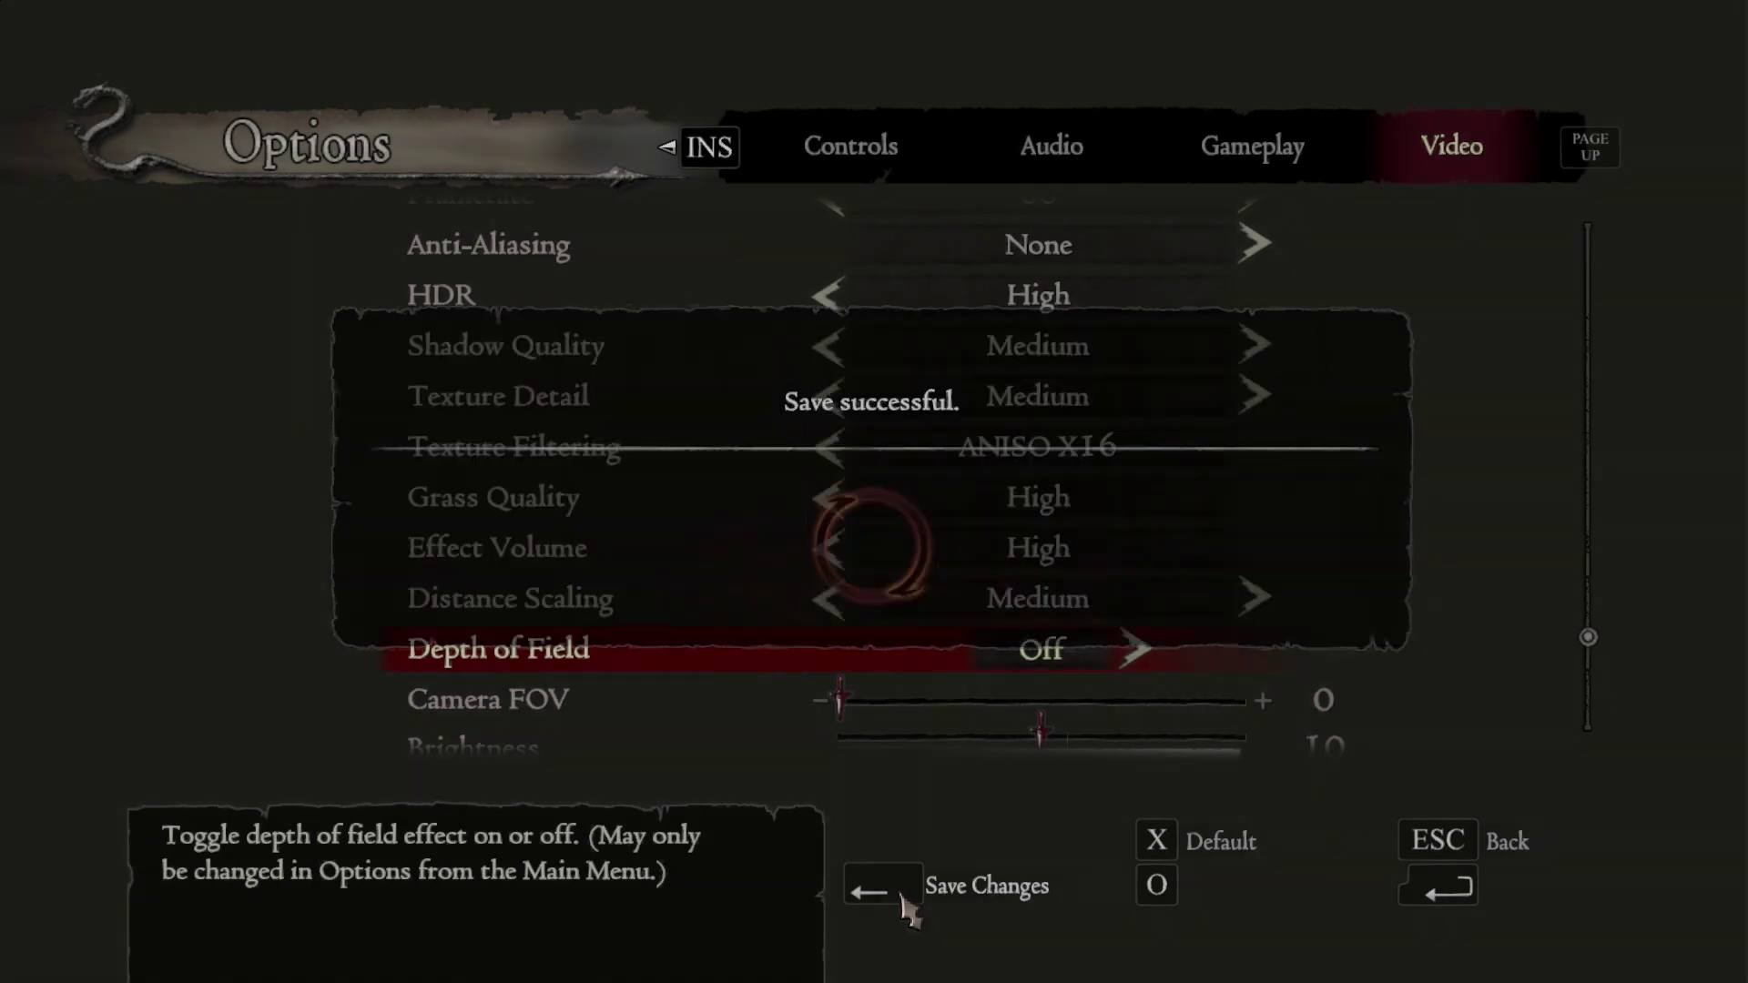
key("Escape")
key("Up")
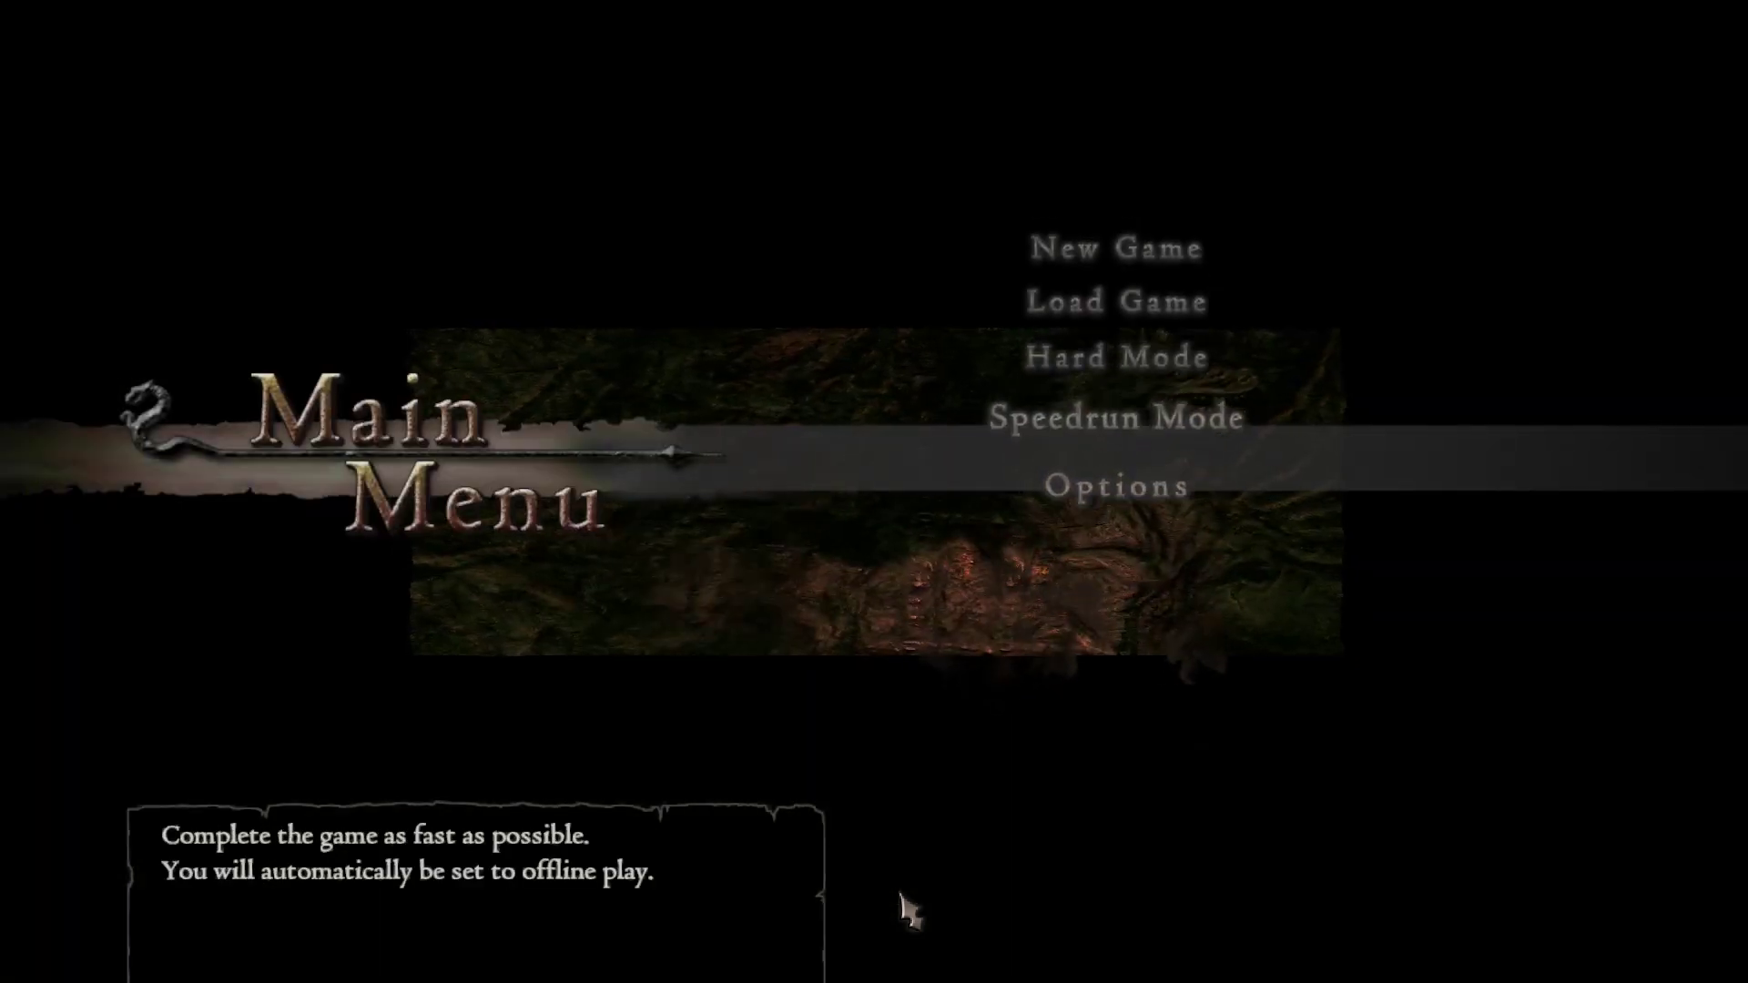
Load the last save and run the character down to the Cassardis beach.
key("Up")
key("Up")
key("Return")
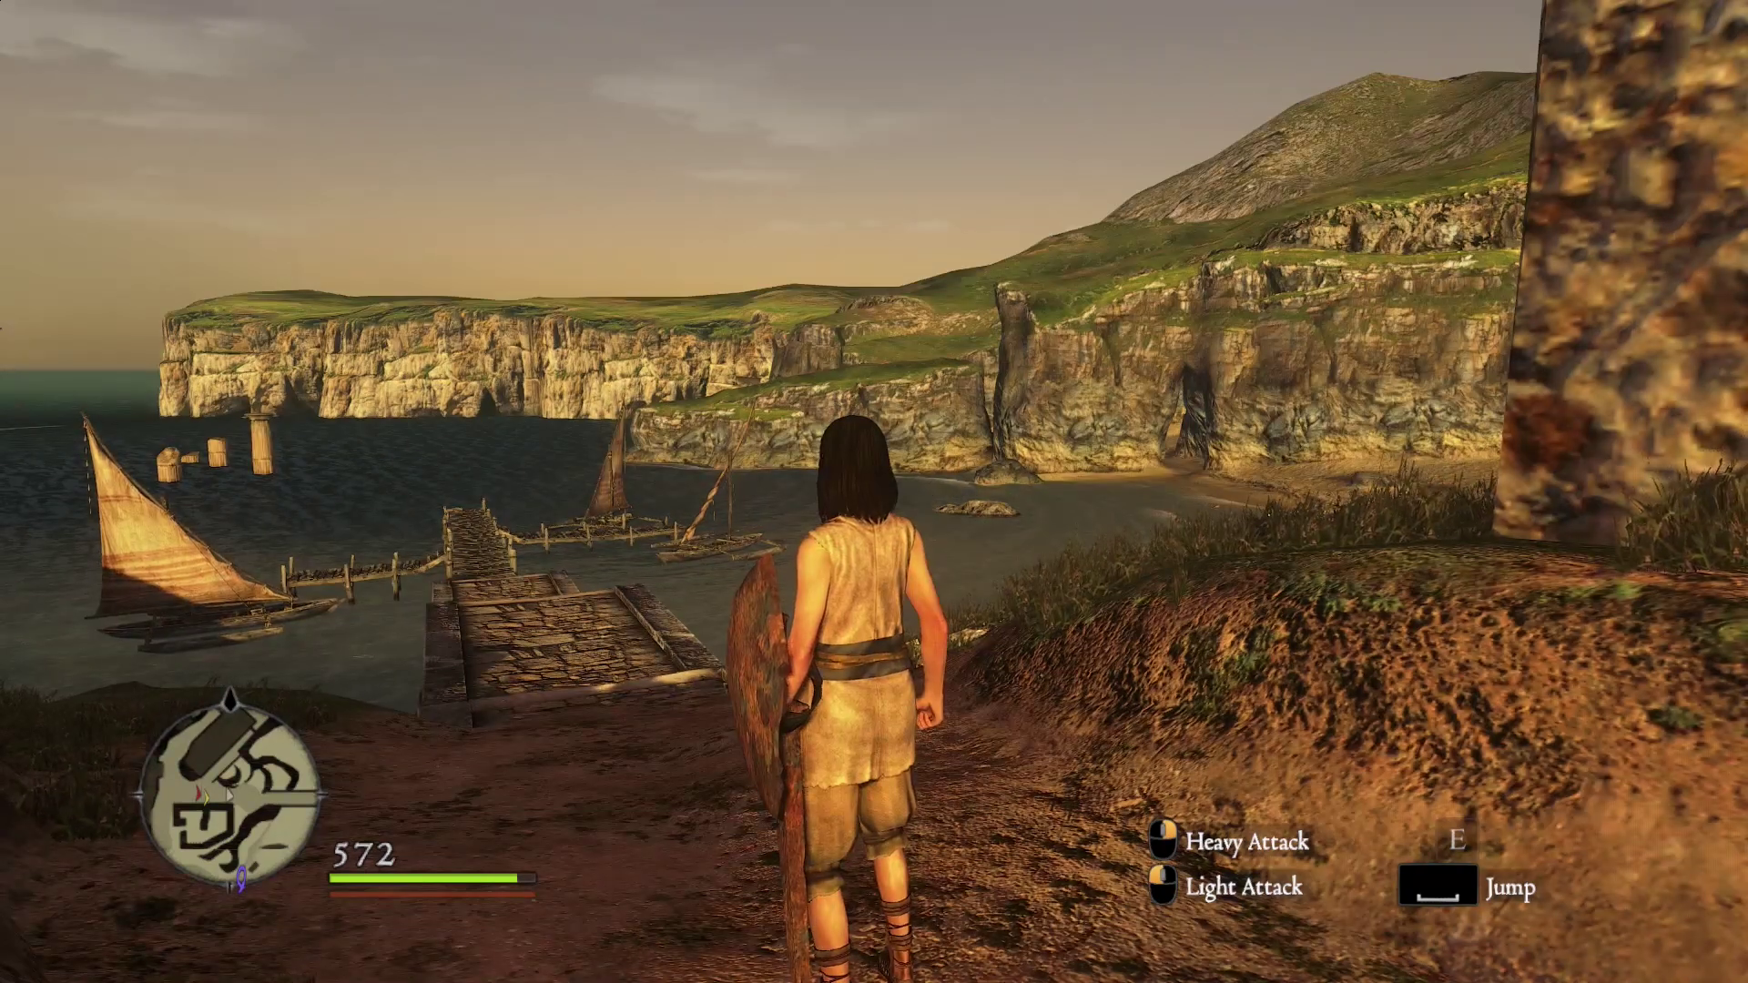
key("w")
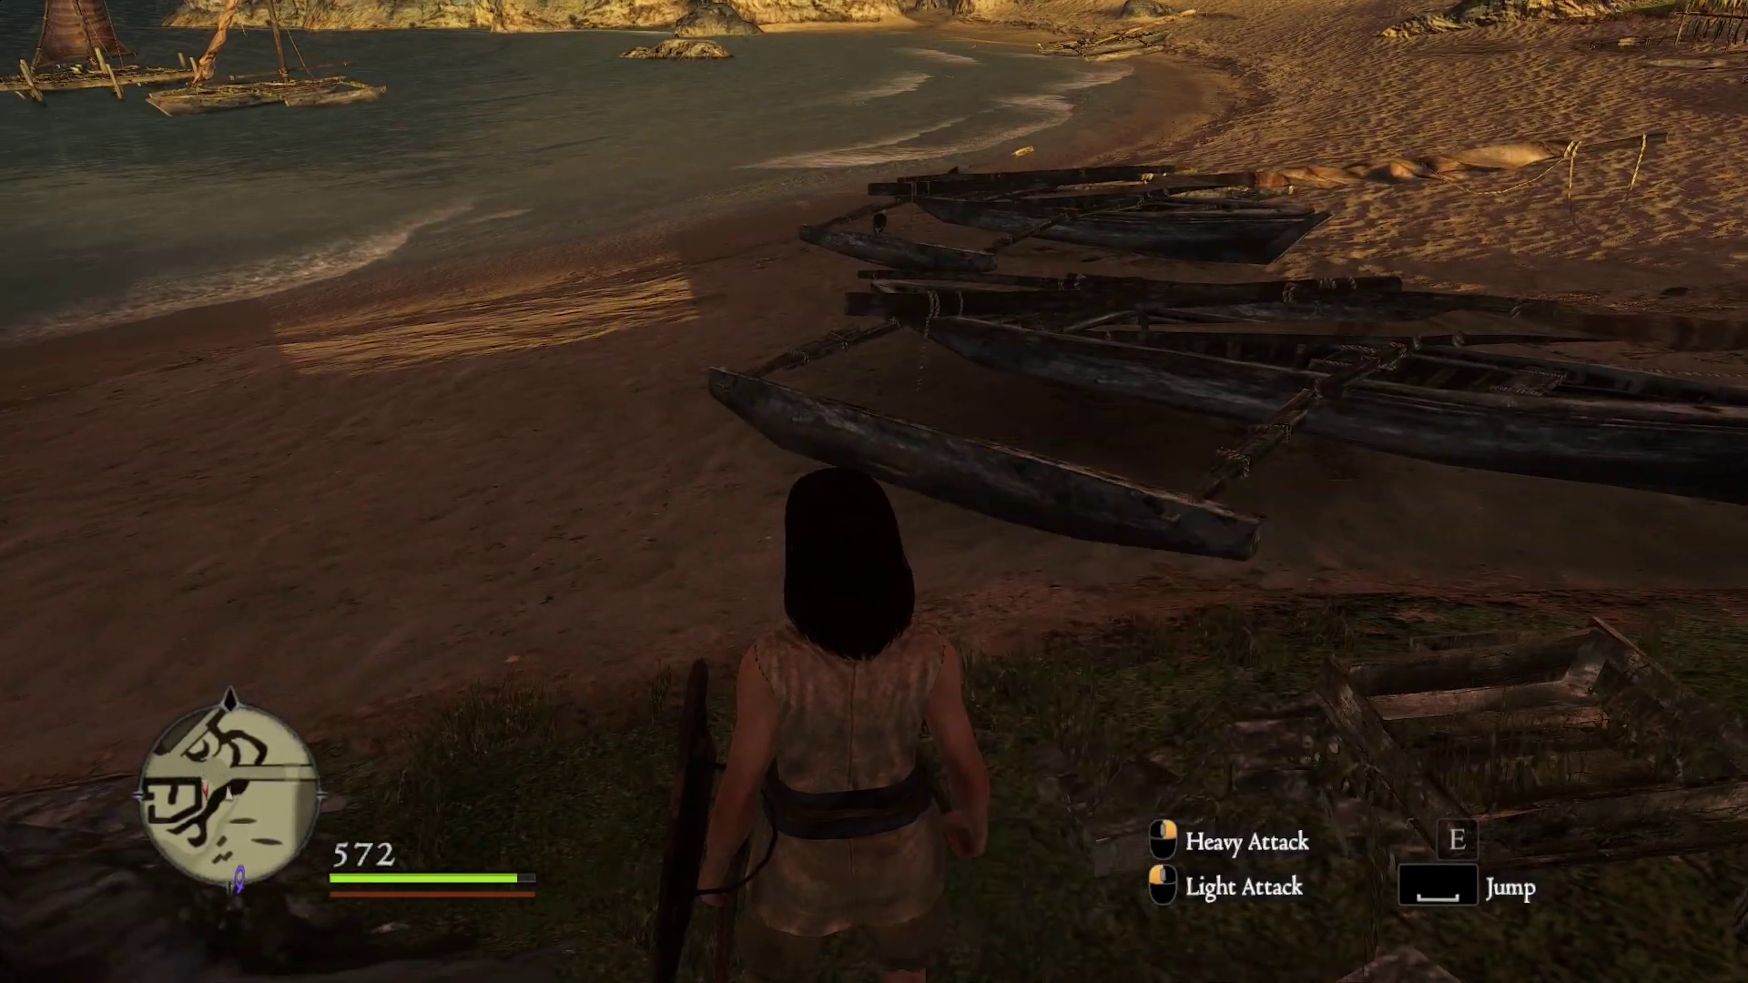
key("w")
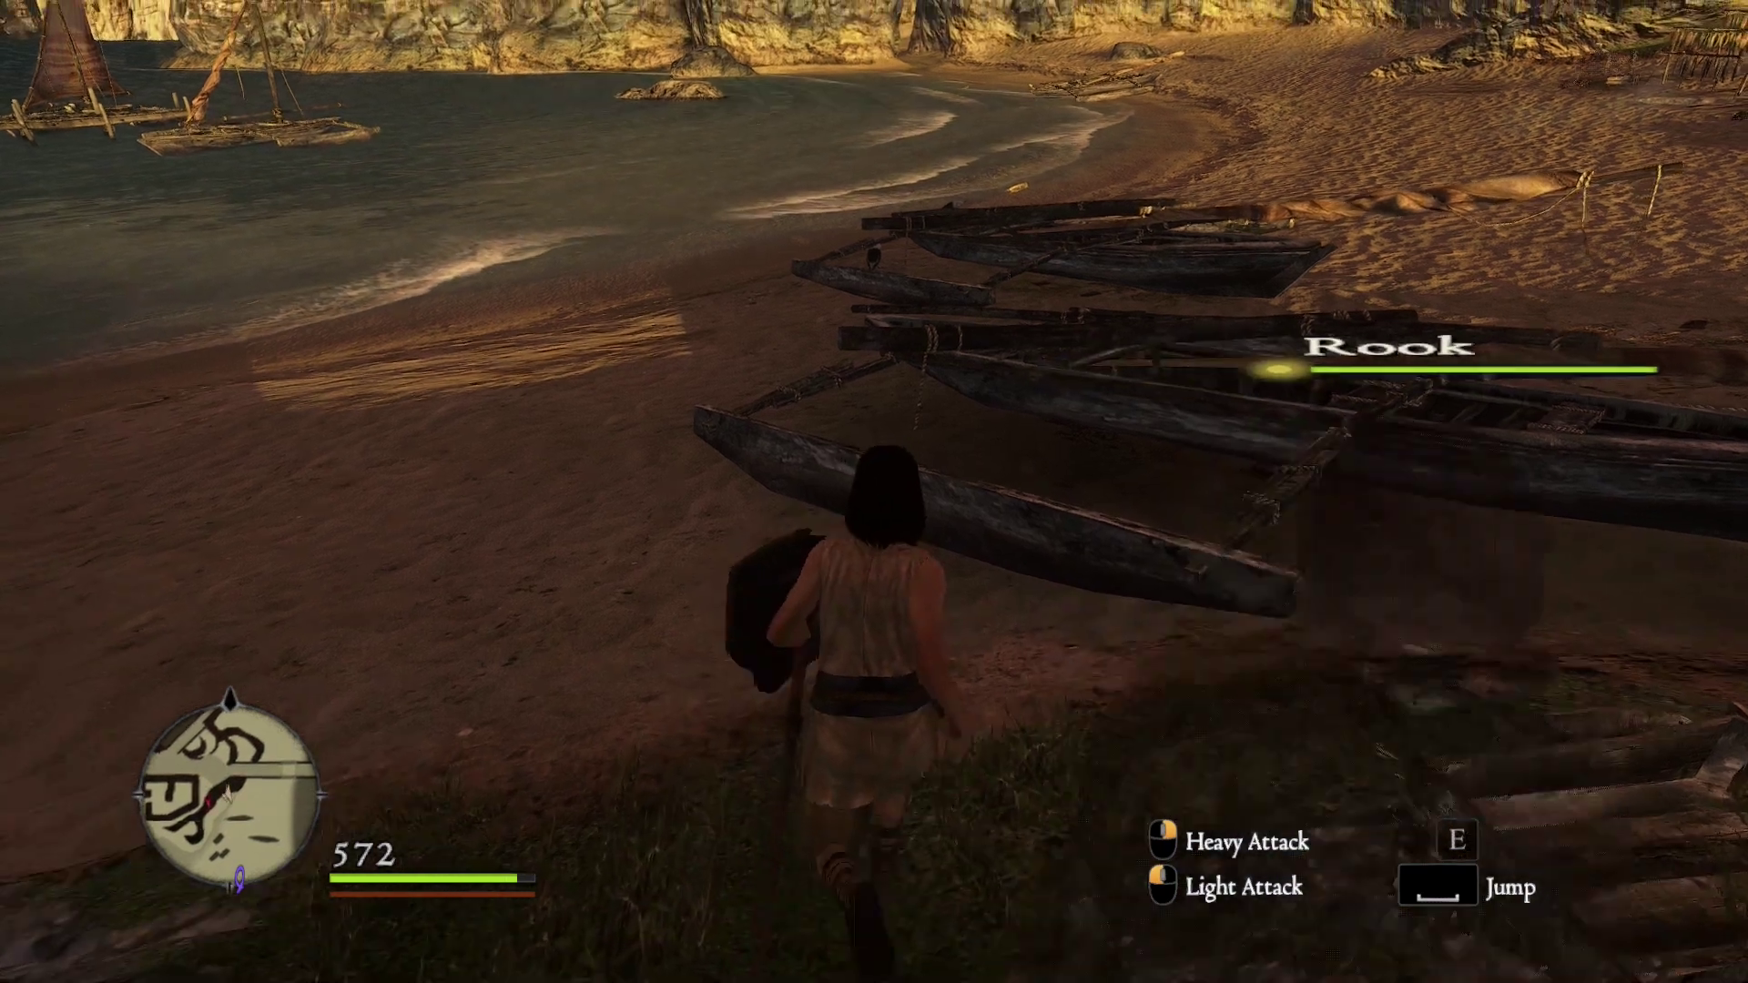